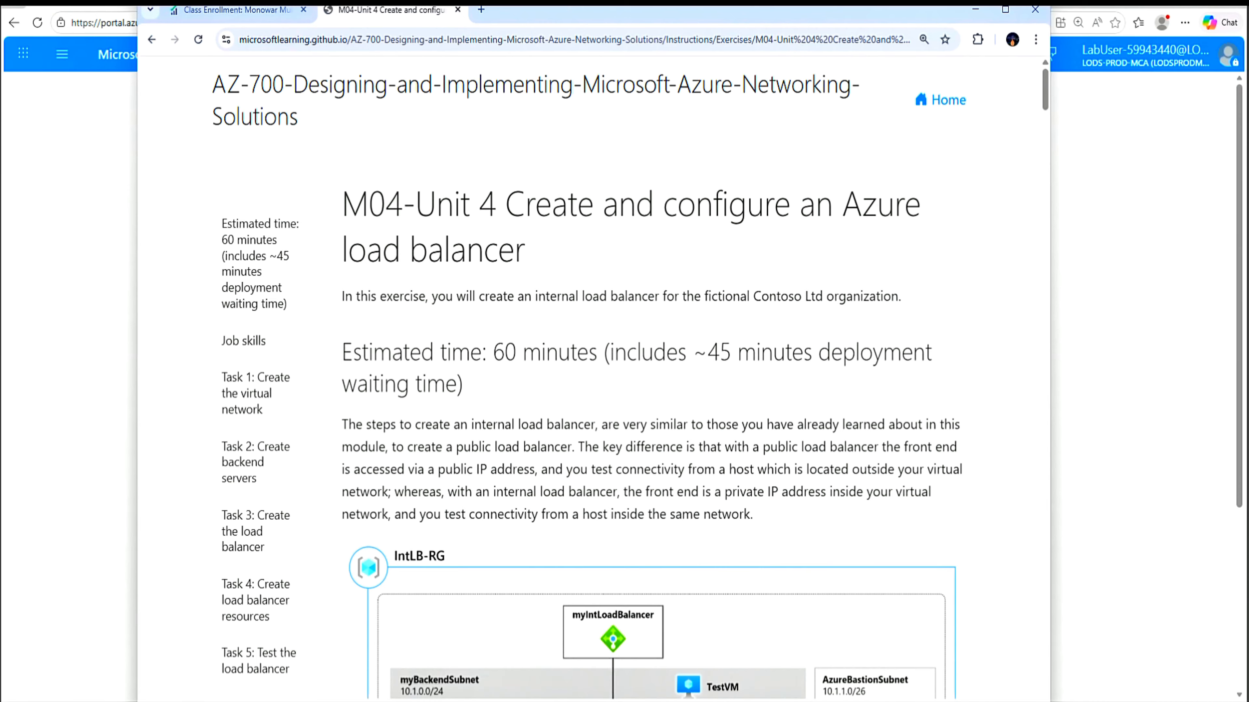
Read through the AZ-700 exercise tasks and Job skills list, then bring up the Azure portal
{"action": "left_click_drag", "start_coordinate": [506, 204], "coordinate": [549, 240]}
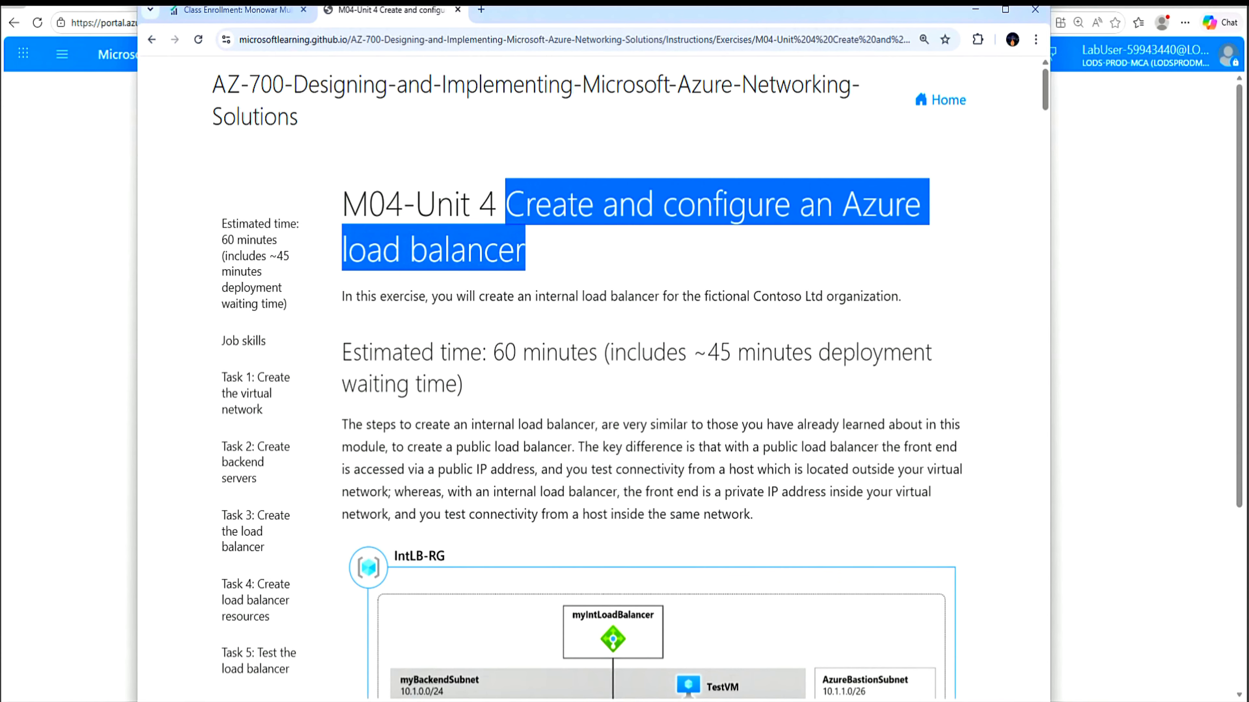
{"action": "scroll", "coordinate": [590, 378], "scroll_direction": "down", "scroll_amount": 3}
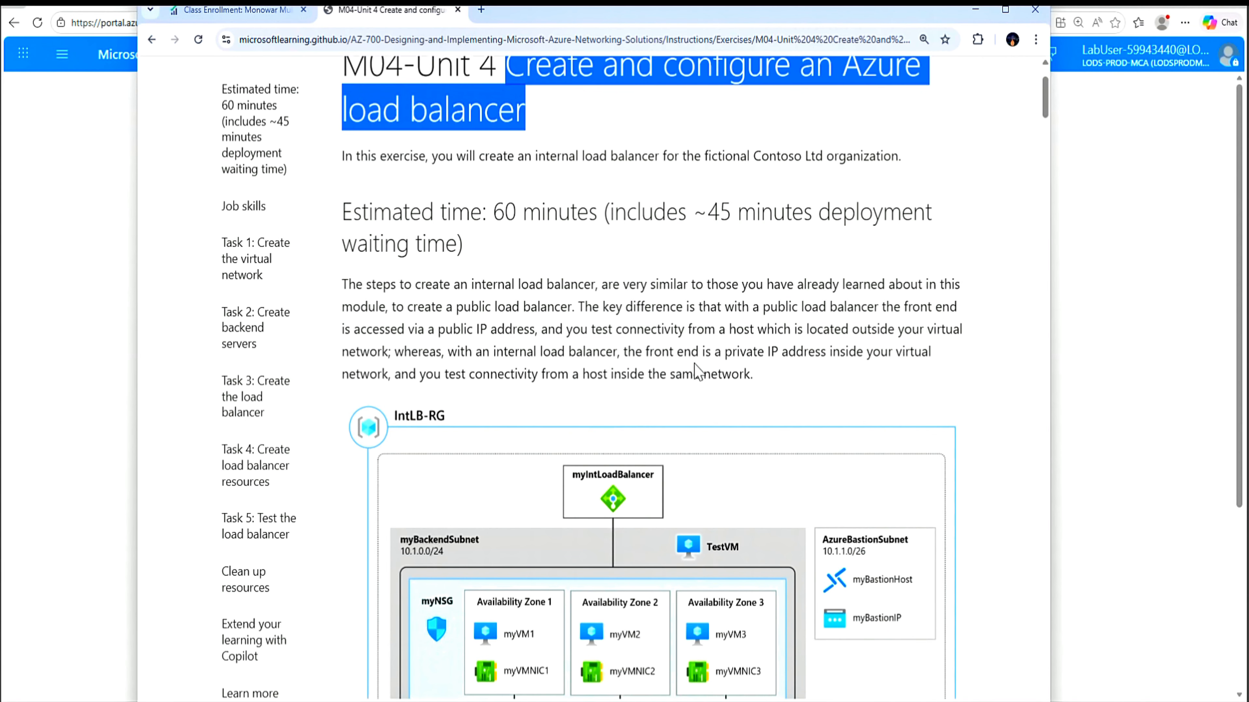
{"action": "scroll", "coordinate": [656, 389], "scroll_direction": "down", "scroll_amount": 3}
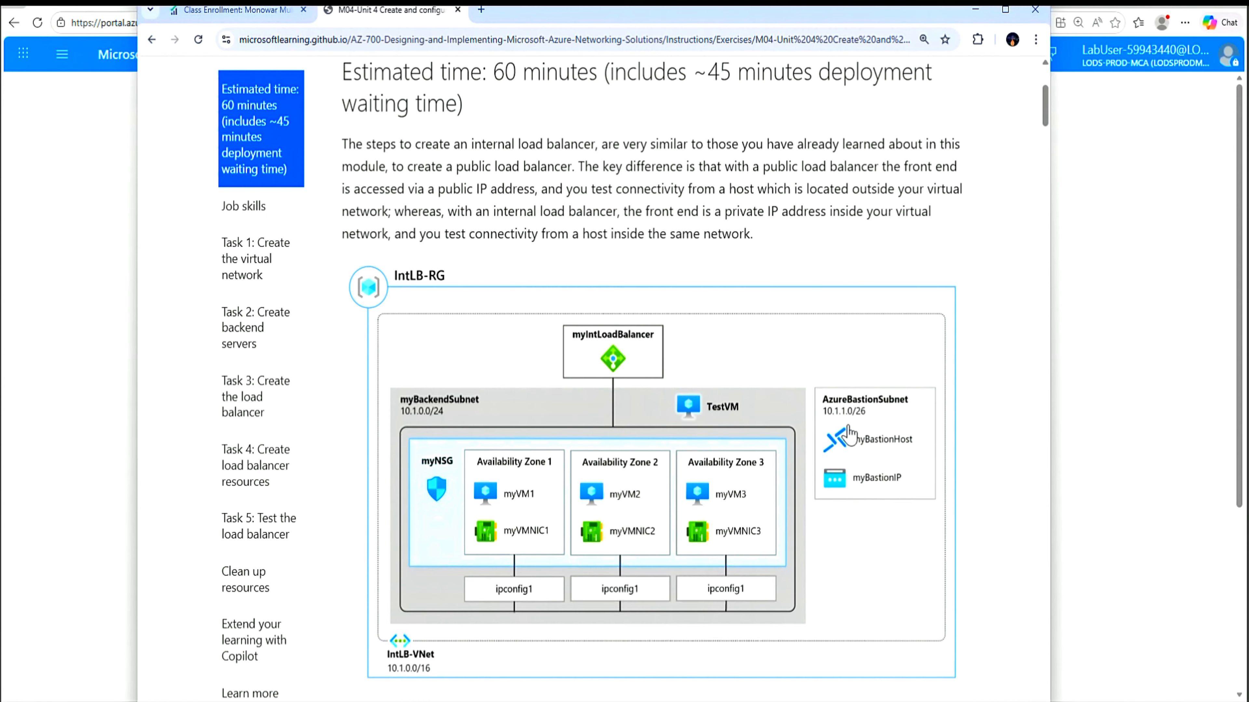
{"action": "scroll", "coordinate": [847, 438], "scroll_direction": "down", "scroll_amount": 2}
{"action": "scroll", "coordinate": [845, 438], "scroll_direction": "down", "scroll_amount": 2}
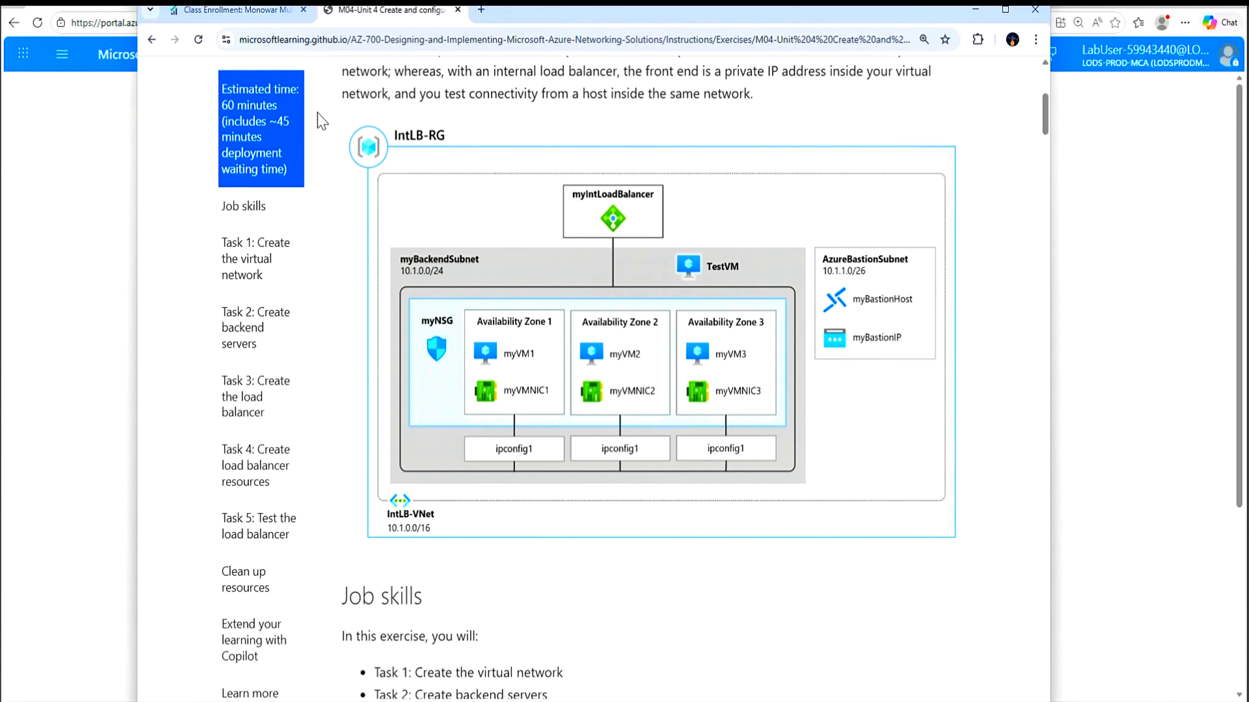
{"action": "scroll", "coordinate": [490, 533], "scroll_direction": "down", "scroll_amount": 2}
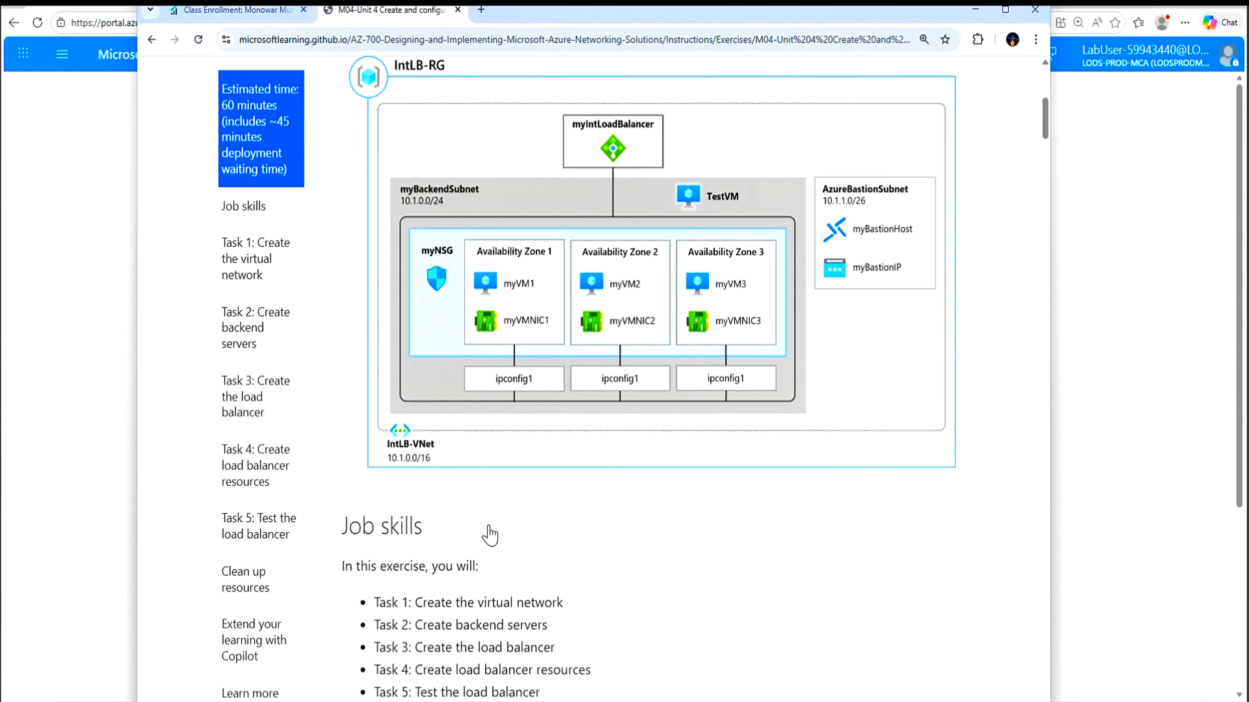
{"action": "scroll", "coordinate": [521, 585], "scroll_direction": "down", "scroll_amount": 2}
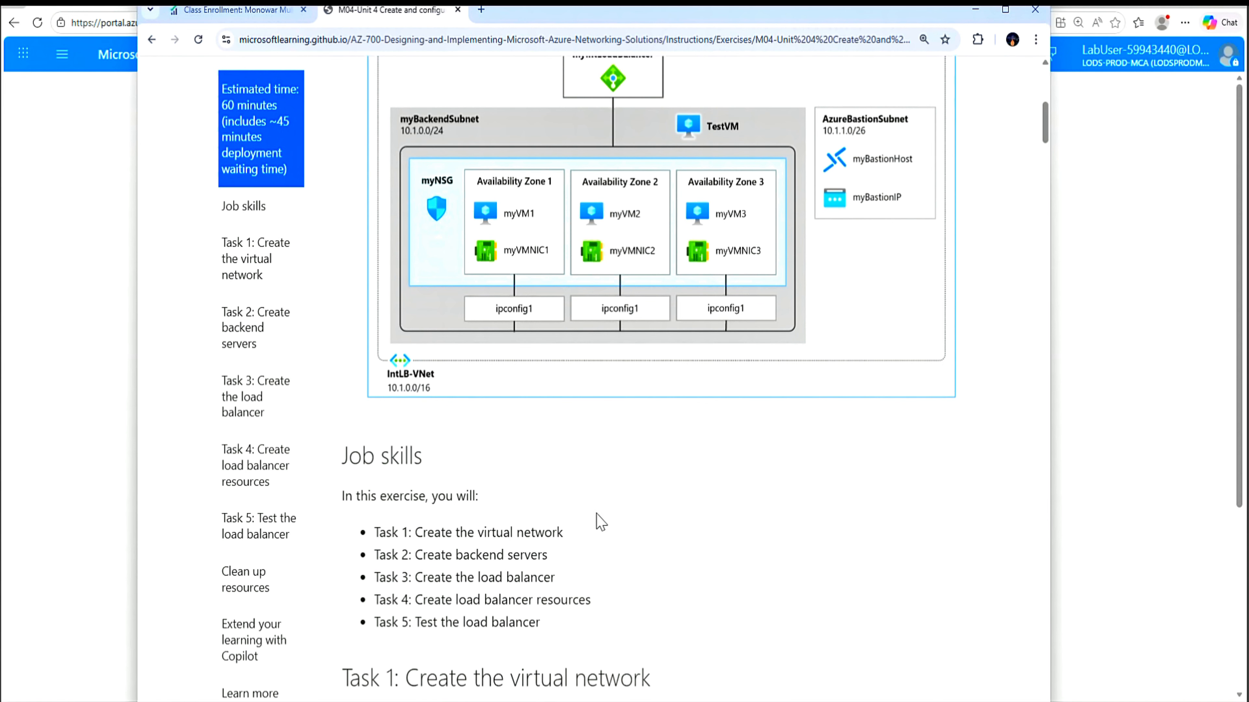
{"action": "scroll", "coordinate": [653, 406], "scroll_direction": "up", "scroll_amount": 1}
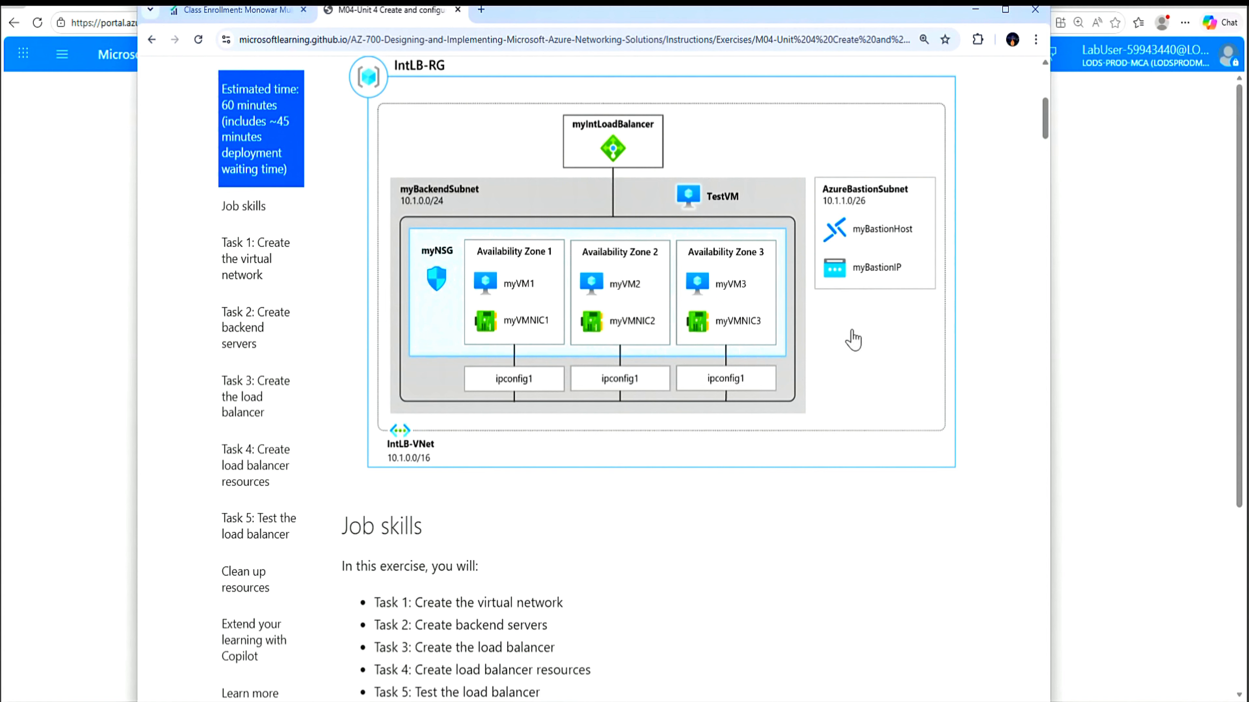
{"action": "left_click", "coordinate": [811, 1]}
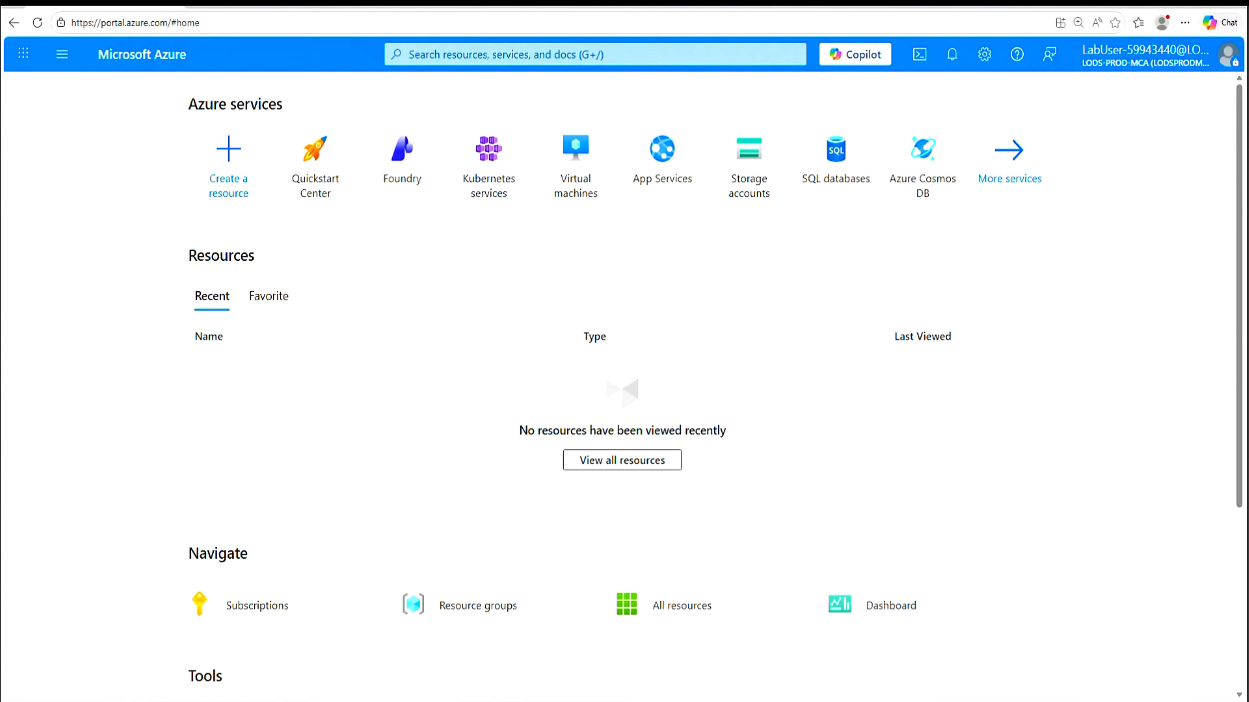
Find the Virtual networks service and start creating a new virtual network
{"action": "left_click", "coordinate": [527, 55]}
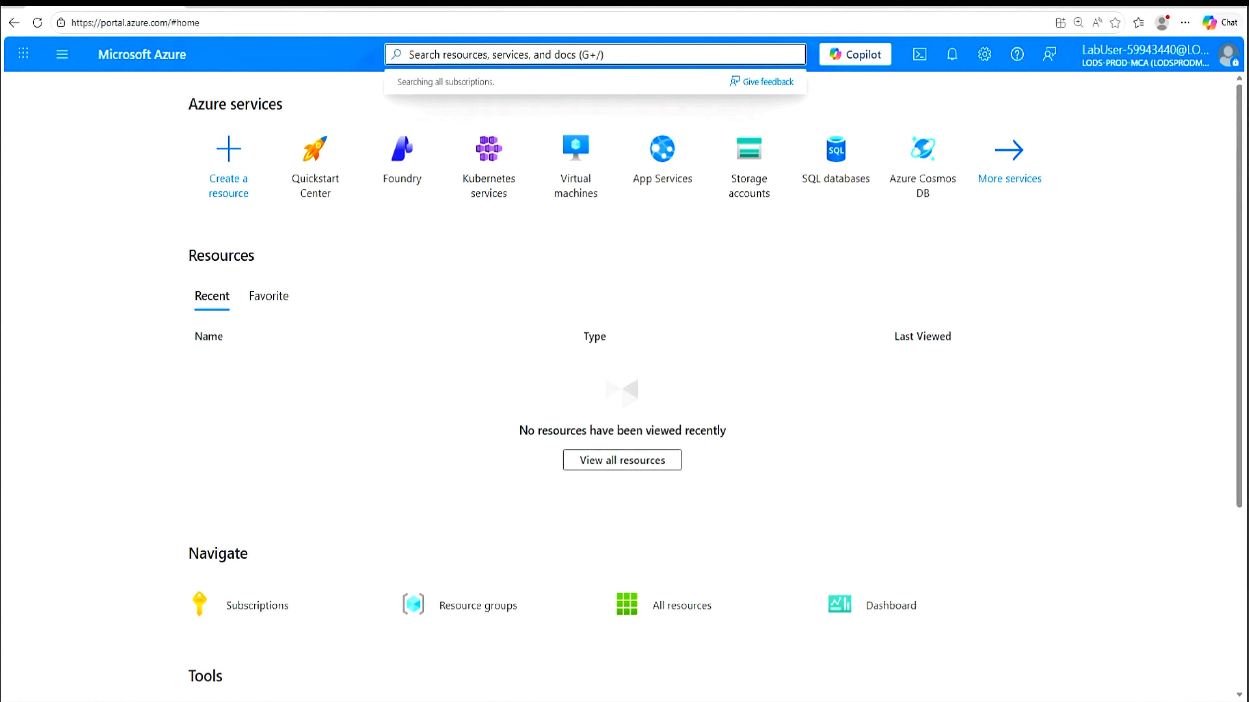
{"action": "type", "text": "VN"}
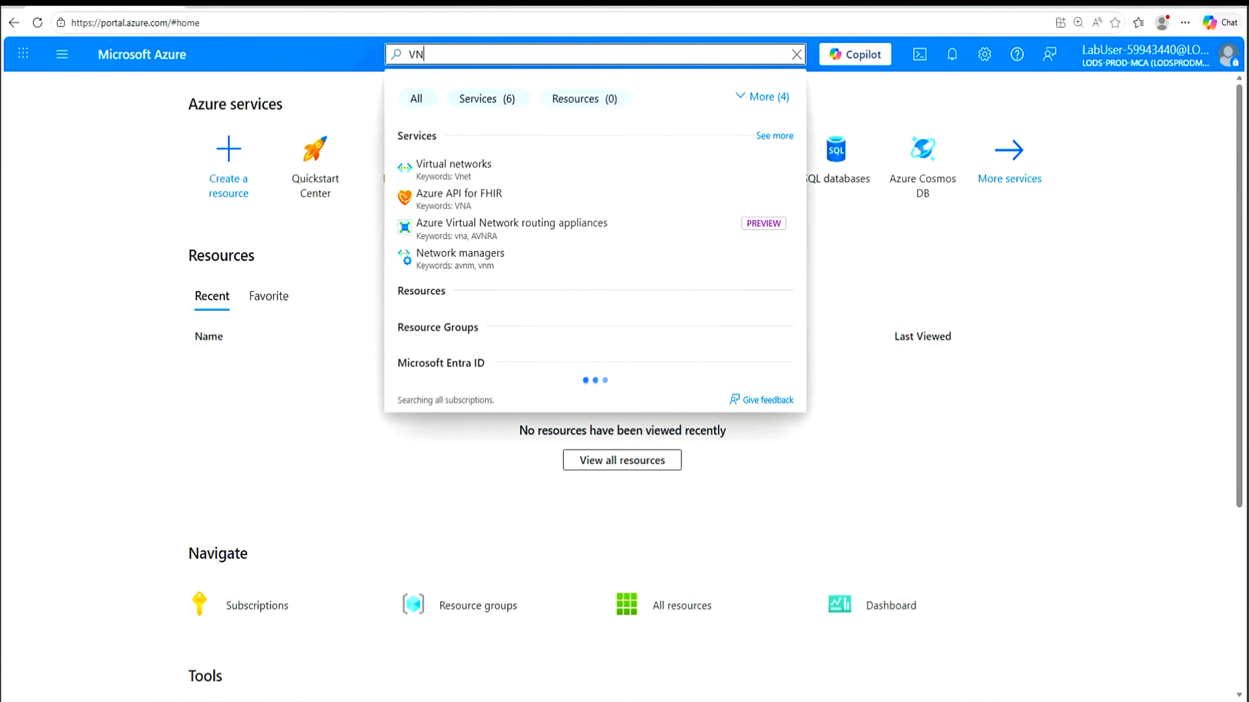
{"action": "left_click", "coordinate": [466, 171]}
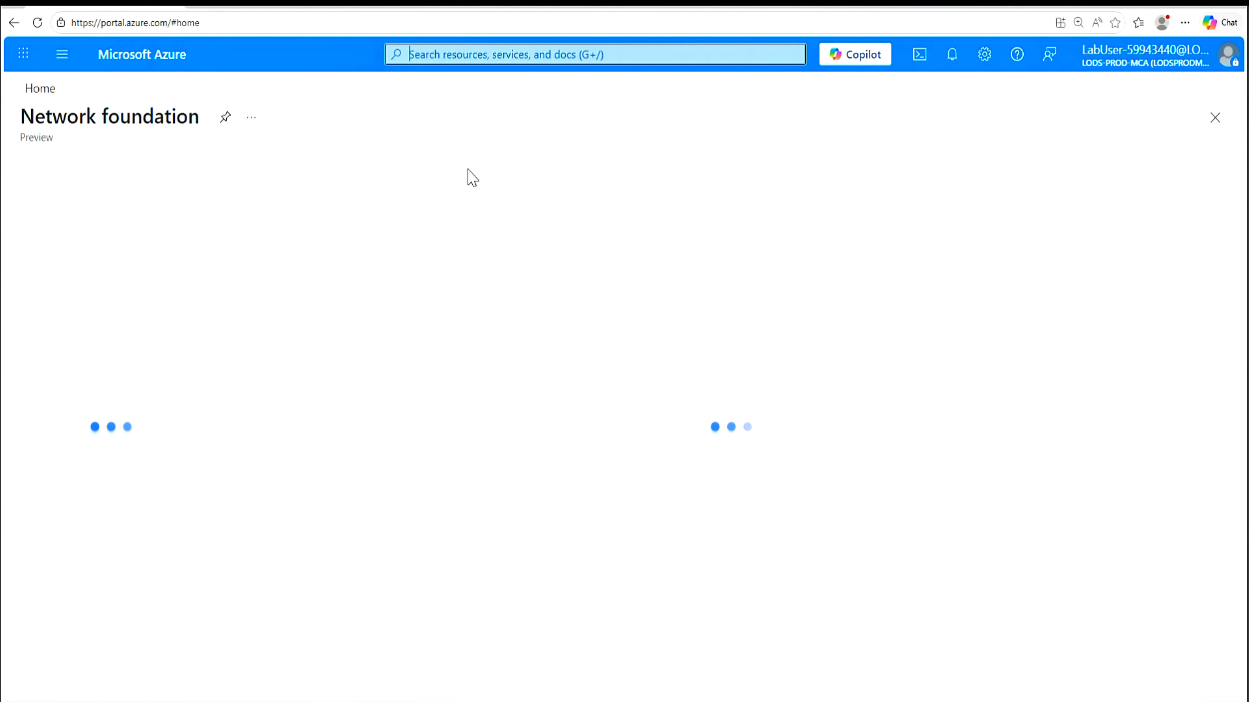
{"action": "left_click", "coordinate": [266, 173]}
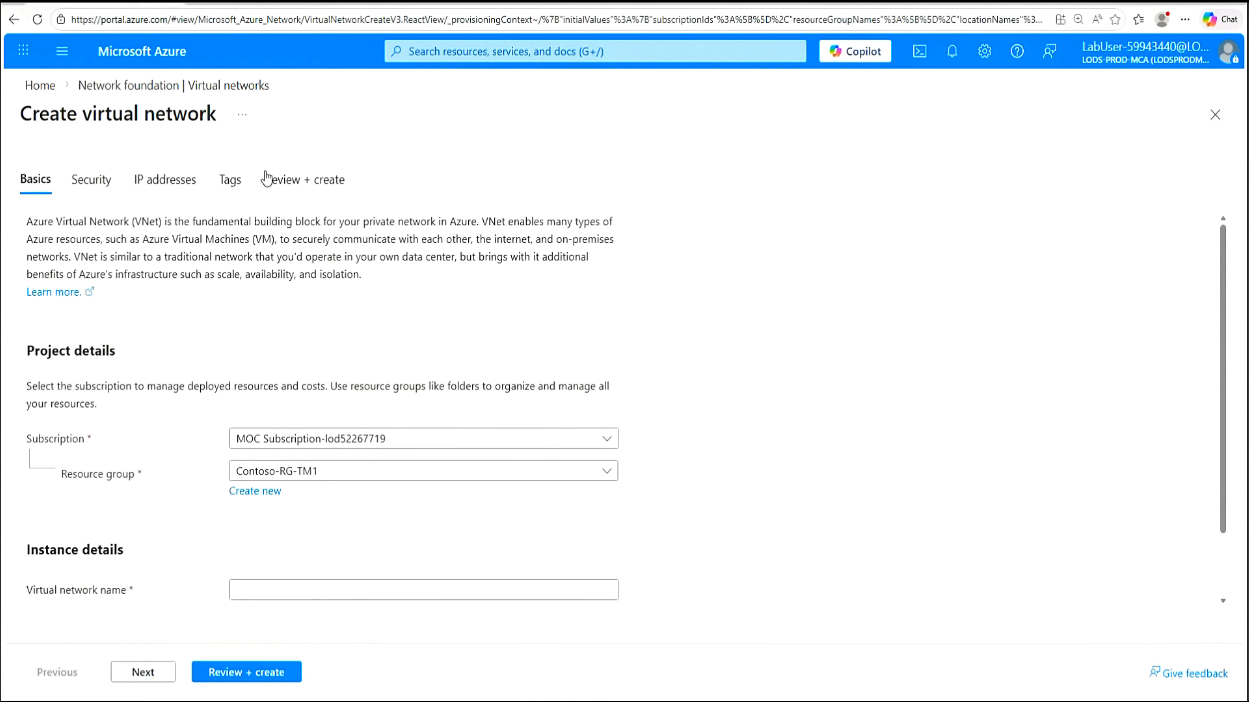
{"action": "scroll", "coordinate": [864, 381], "scroll_direction": "down", "scroll_amount": 2}
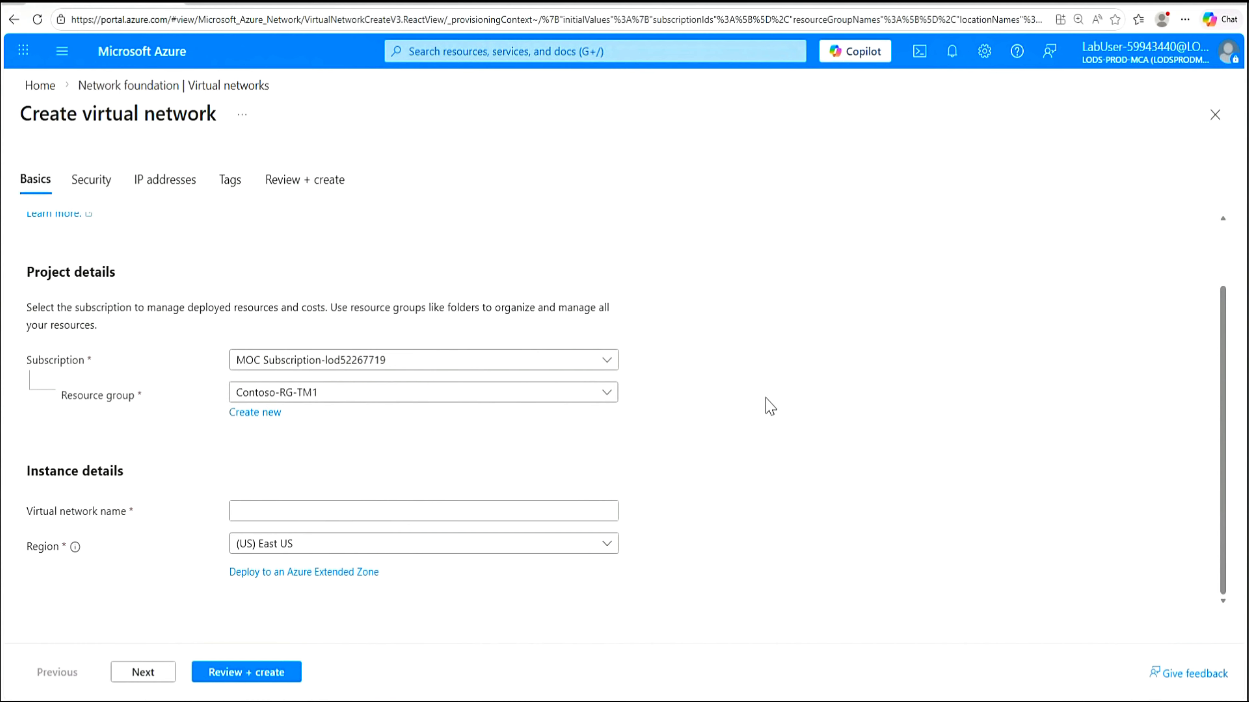
Place the network in new resource group IntLB-RG and name it IntLB-VNet
{"action": "left_click", "coordinate": [605, 393]}
{"action": "left_click", "coordinate": [658, 397]}
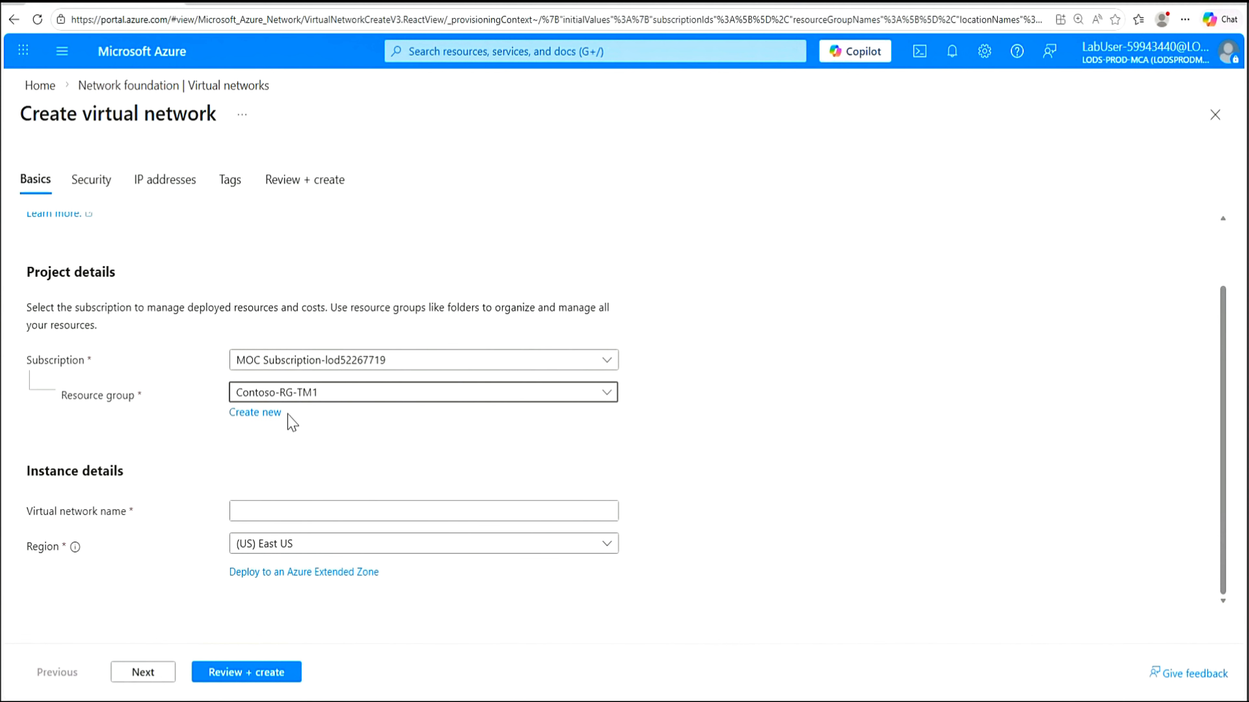
{"action": "left_click", "coordinate": [270, 415]}
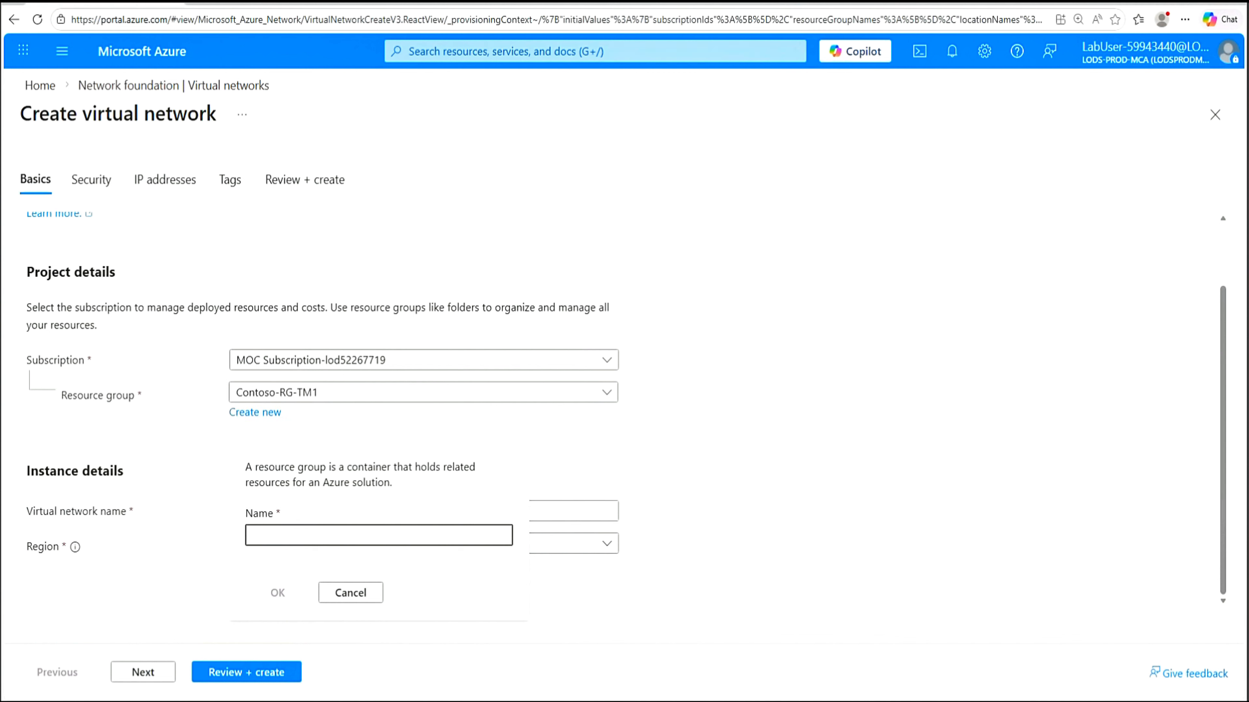
{"action": "type", "text": "IntLB-RG"}
{"action": "left_click", "coordinate": [278, 594]}
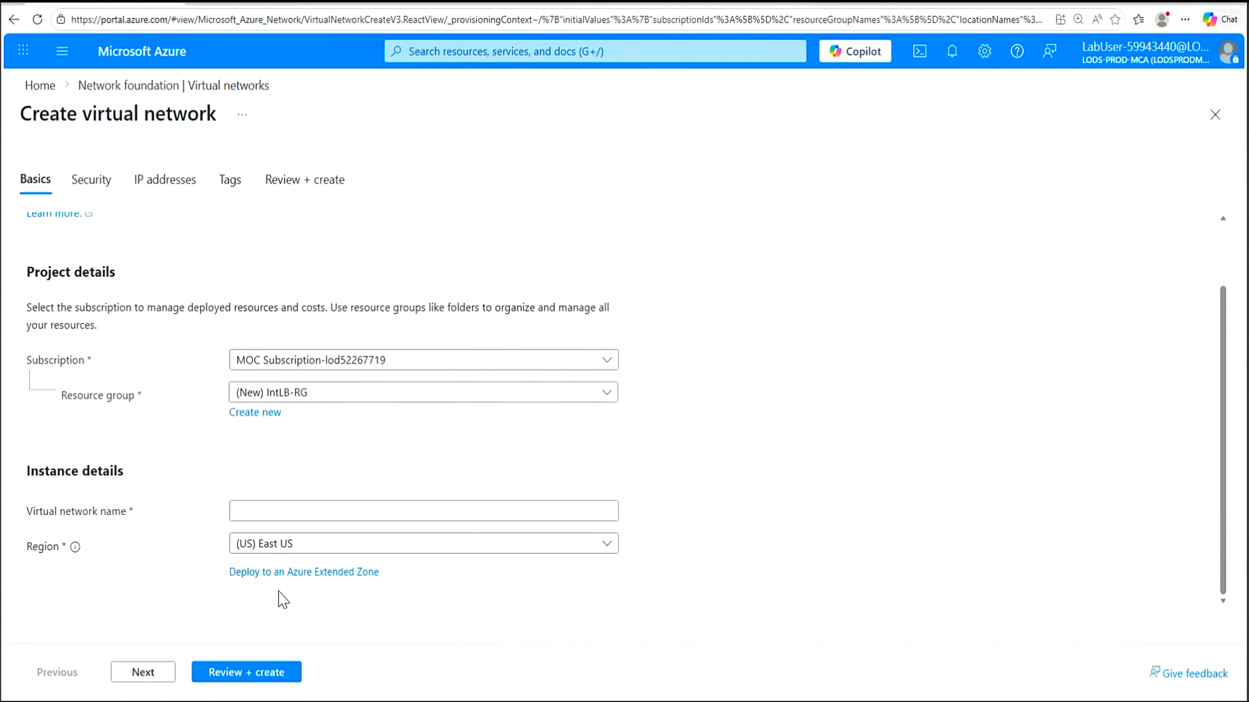
{"action": "left_click", "coordinate": [272, 512]}
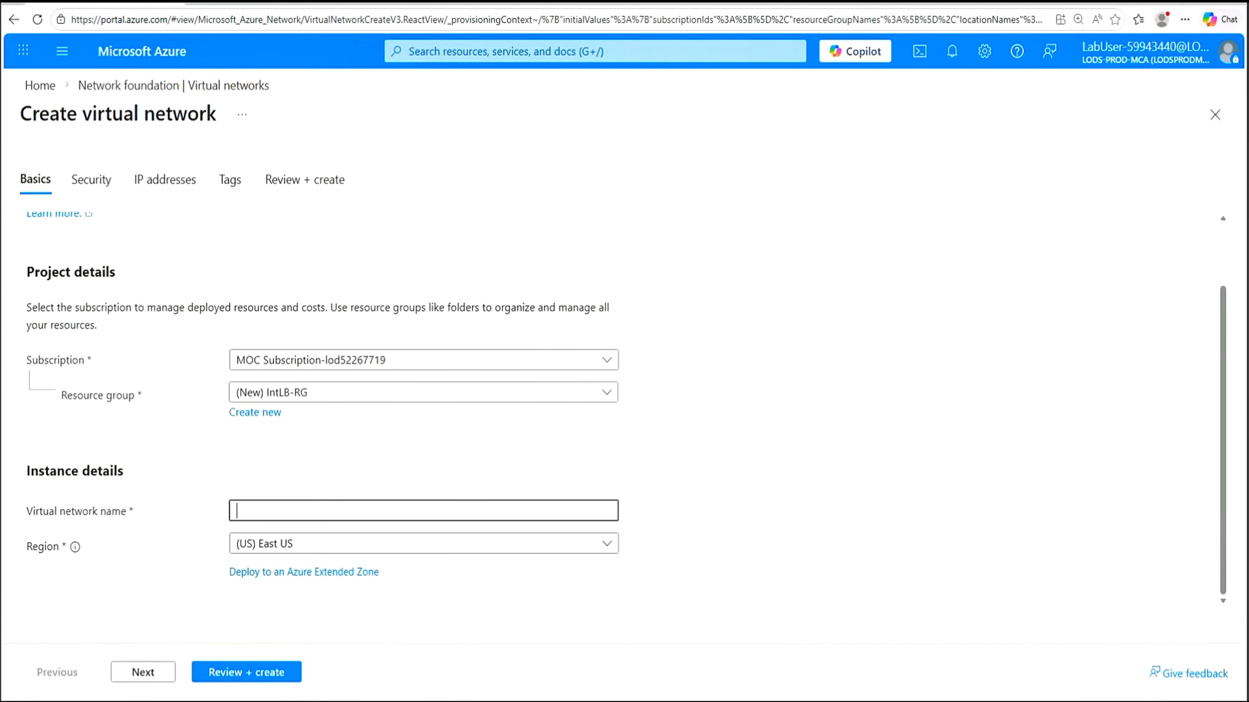
{"action": "type", "text": "IntLB-VNet"}
{"action": "left_click", "coordinate": [143, 673]}
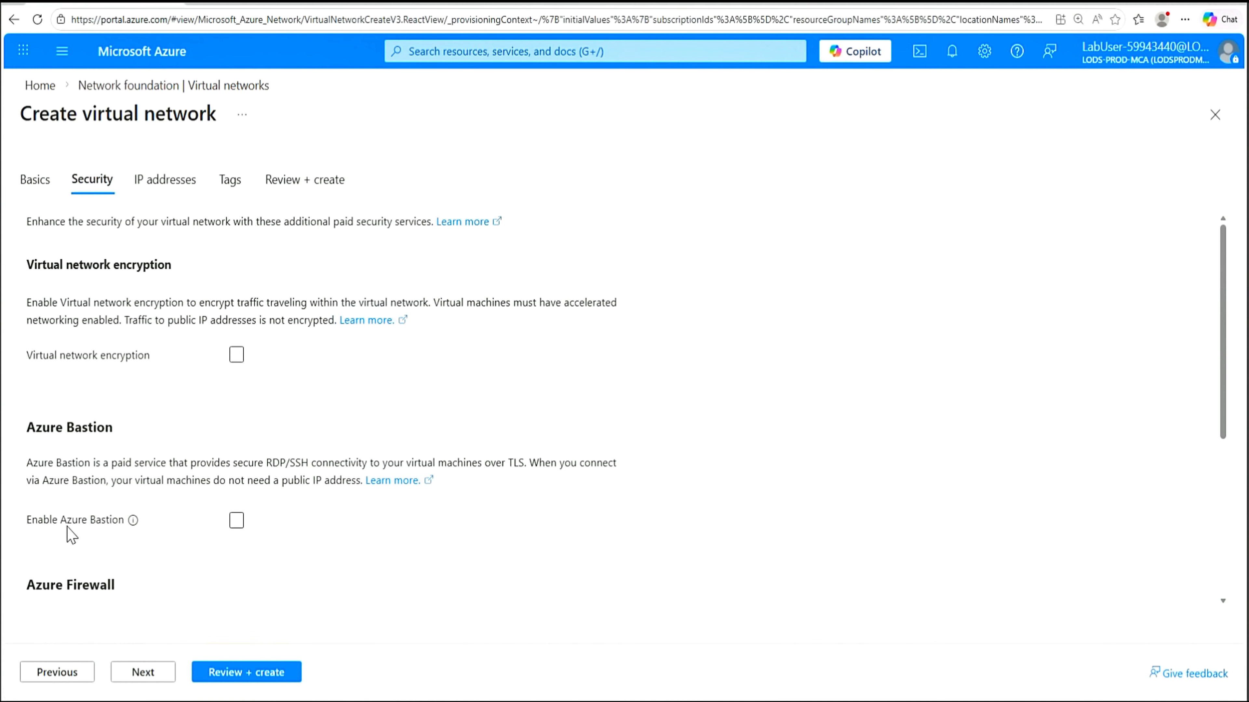
Enable Azure Bastion and rename its host to myBastionHost
{"action": "left_click", "coordinate": [239, 524]}
{"action": "scroll", "coordinate": [628, 501], "scroll_direction": "down", "scroll_amount": 3}
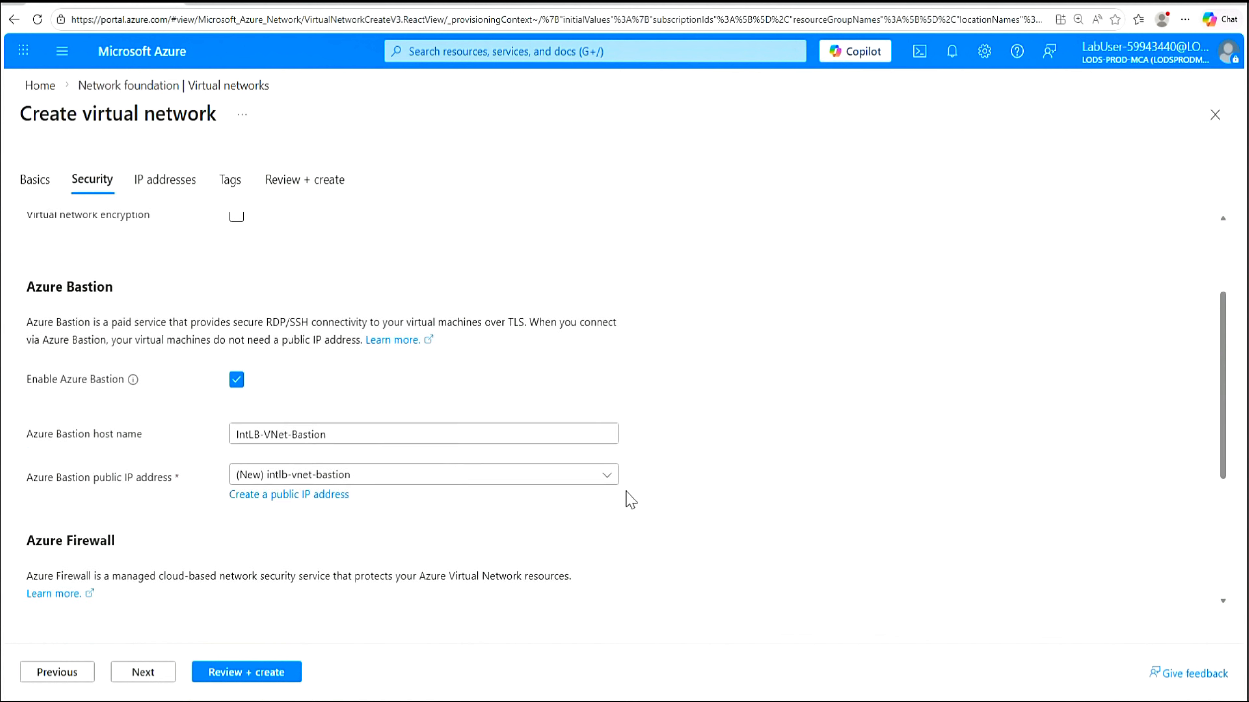
{"action": "scroll", "coordinate": [631, 501], "scroll_direction": "down", "scroll_amount": 3}
{"action": "left_click_drag", "start_coordinate": [355, 294], "coordinate": [237, 294]}
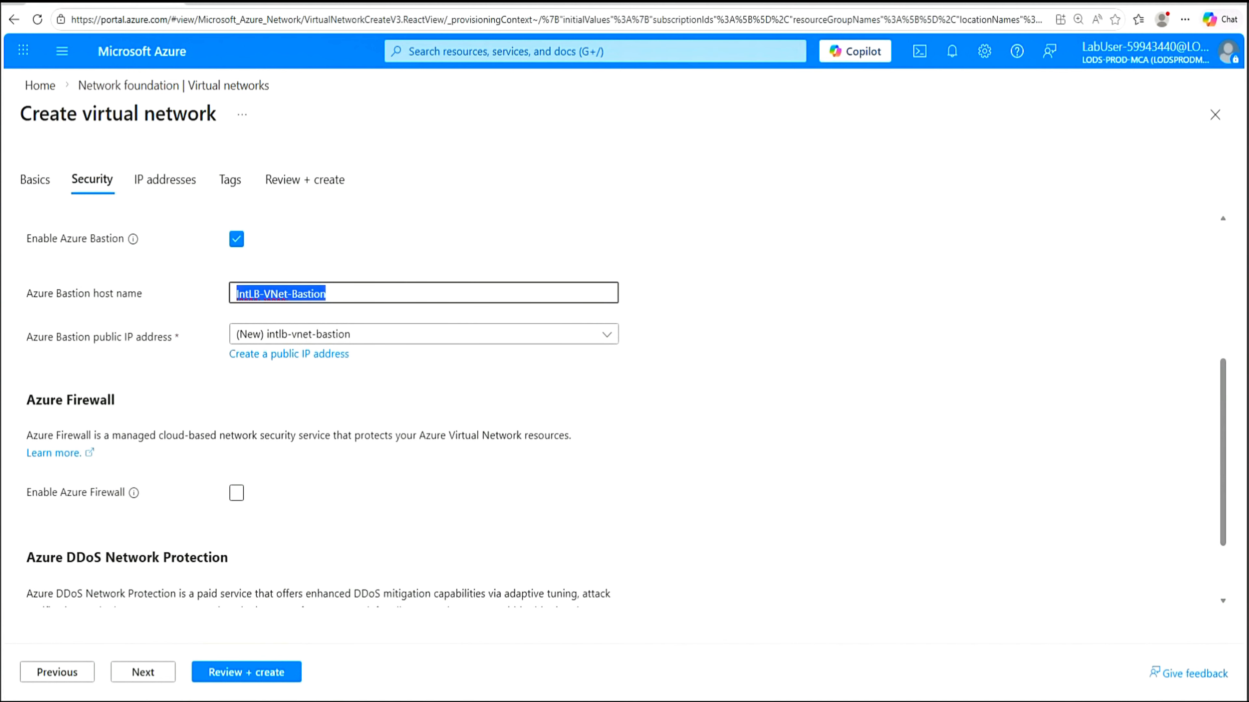
{"action": "type", "text": "myBastionHost"}
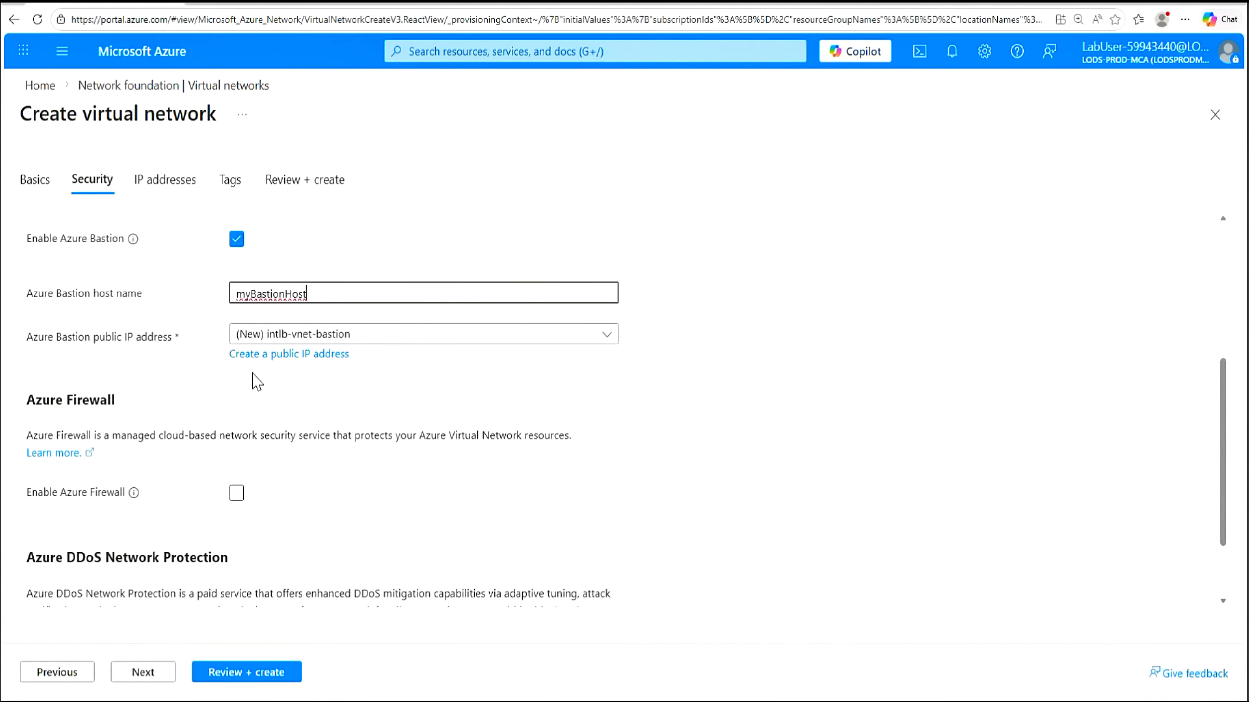
Create a new public IP named myBastionIP for the Bastion host
{"action": "left_click", "coordinate": [308, 355]}
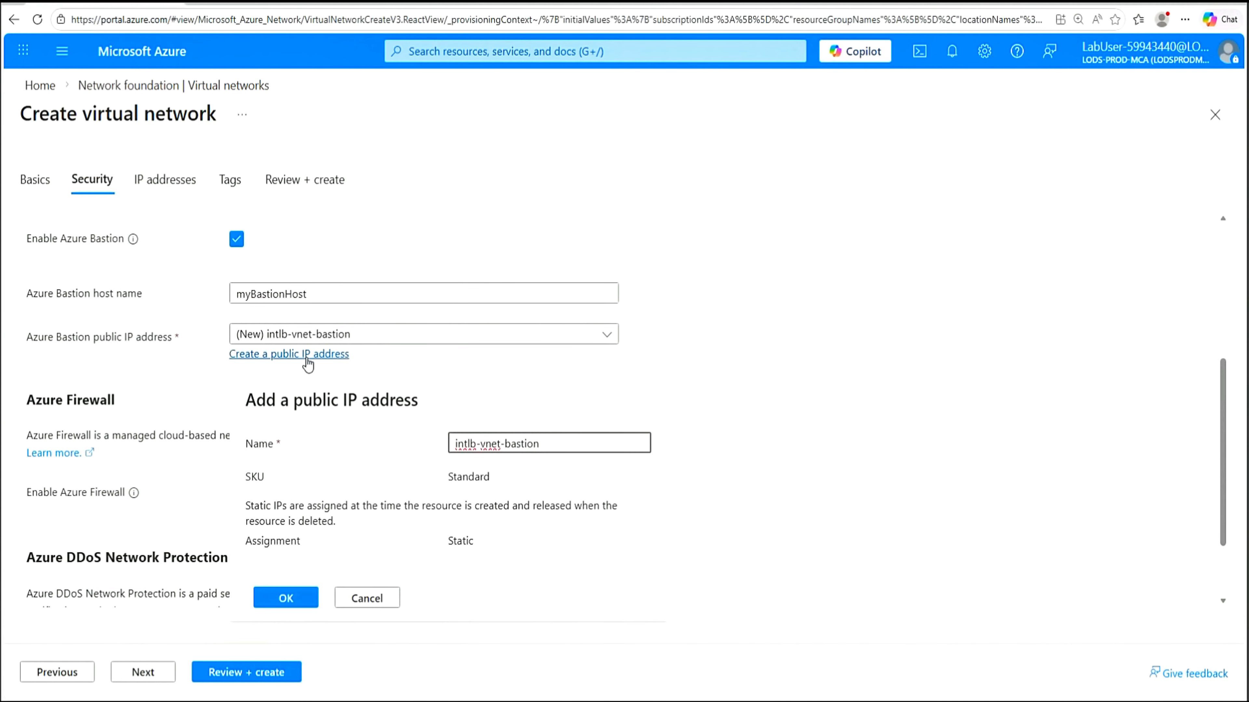
{"action": "left_click_drag", "start_coordinate": [539, 443], "coordinate": [445, 447]}
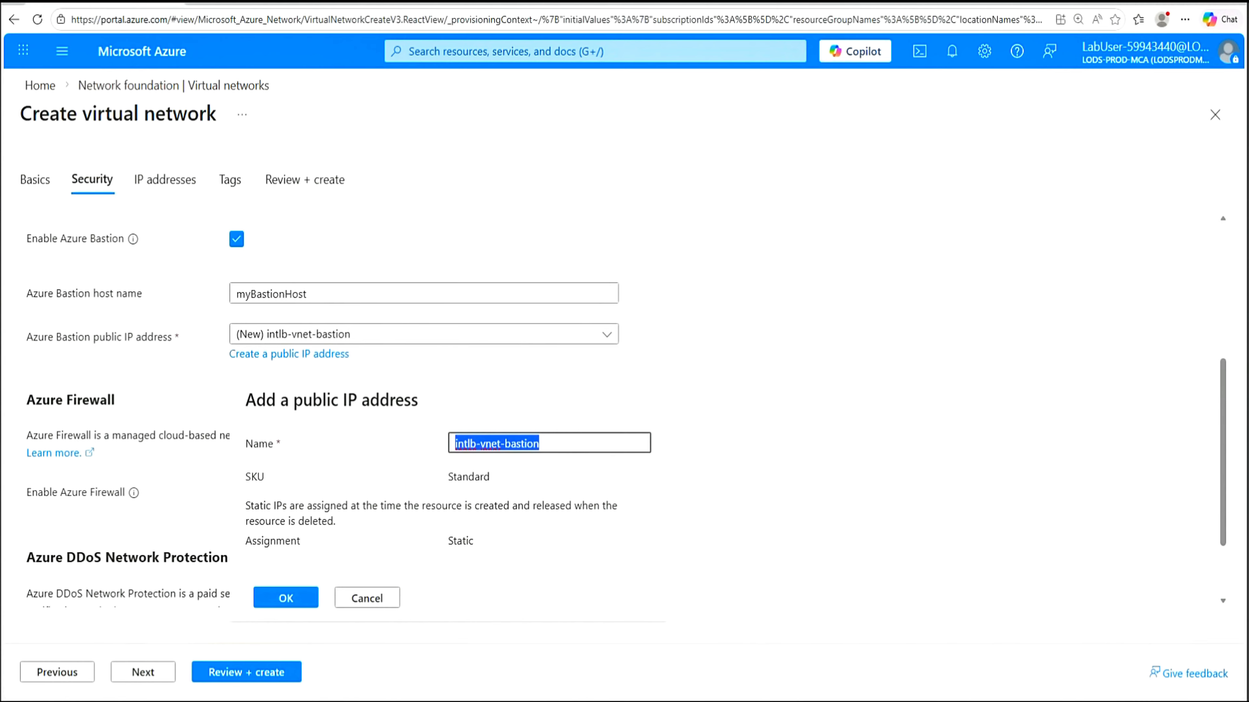
{"action": "type", "text": "myBastionIP"}
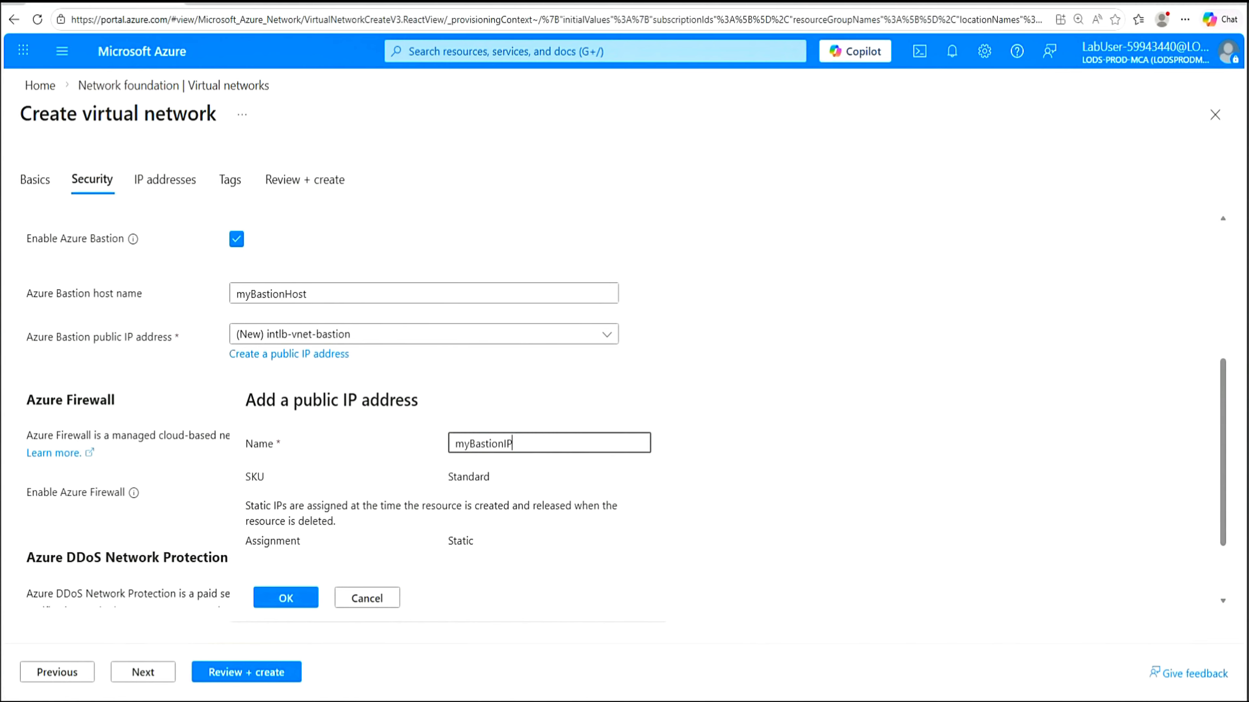
{"action": "left_click", "coordinate": [294, 601]}
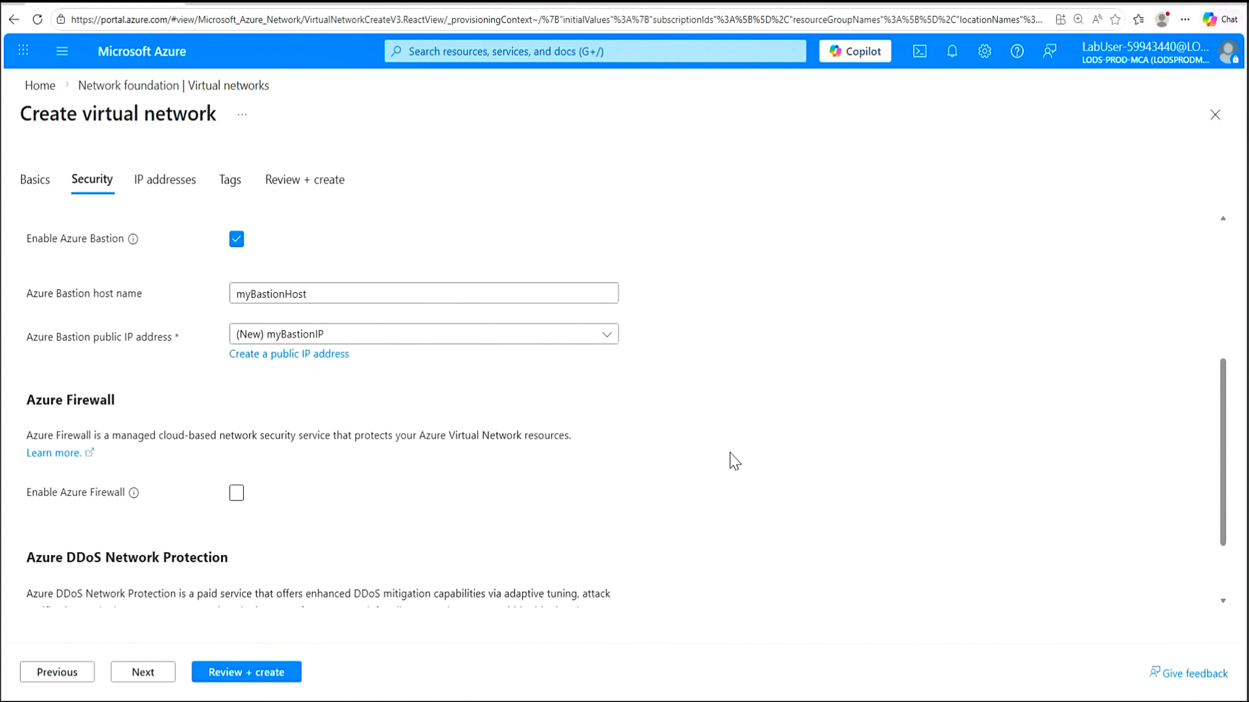
{"action": "scroll", "coordinate": [734, 461], "scroll_direction": "down", "scroll_amount": 2}
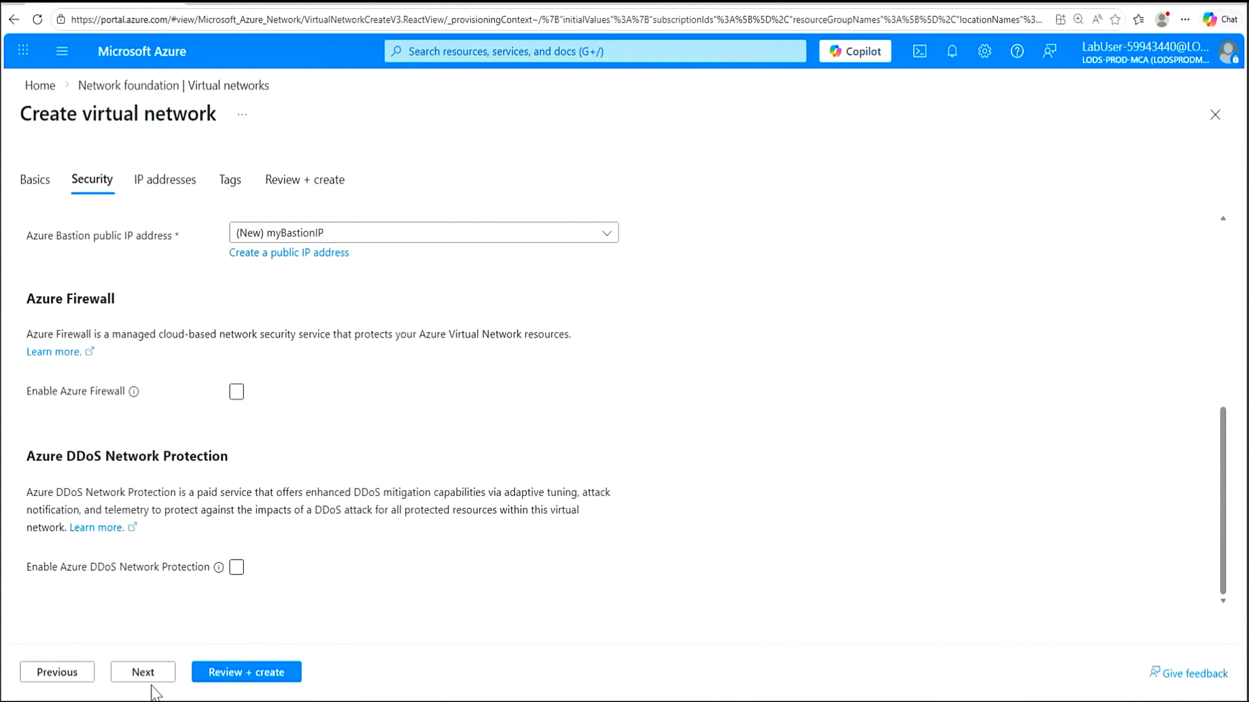
{"action": "left_click", "coordinate": [143, 673]}
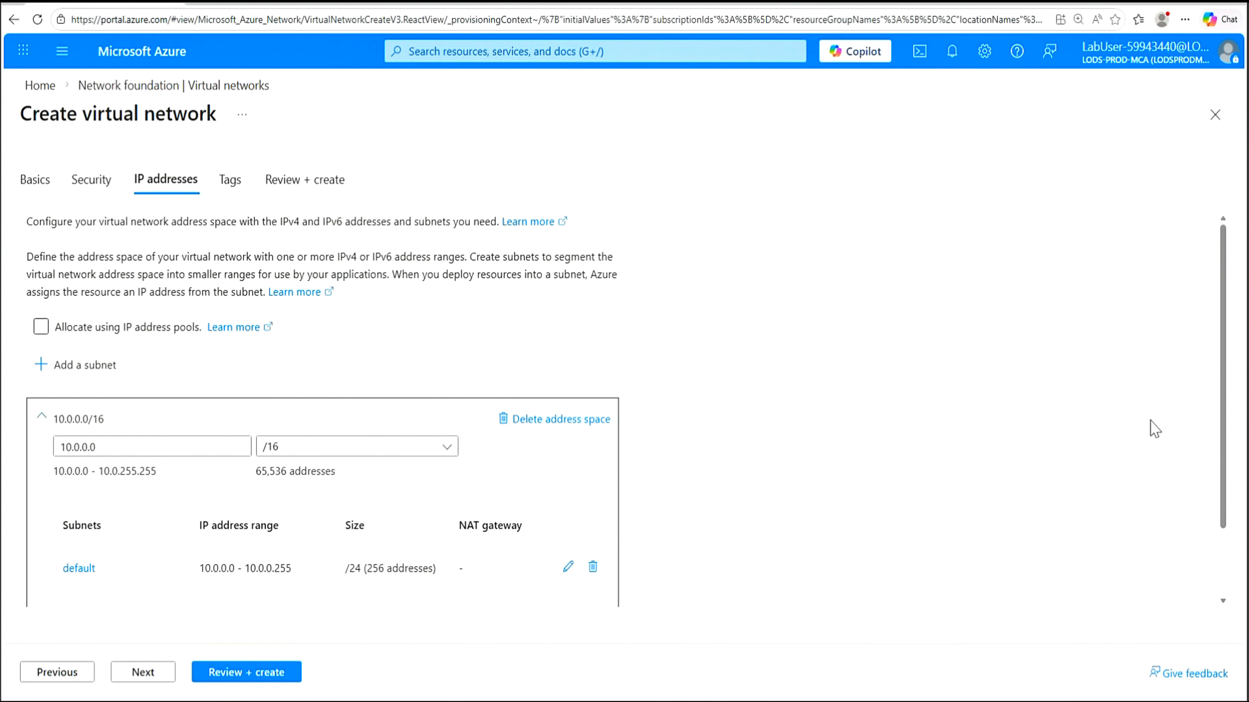
Change the address space to 10.1.0.0/16 and delete the default subnet
{"action": "scroll", "coordinate": [1223, 443], "scroll_direction": "down", "scroll_amount": 2}
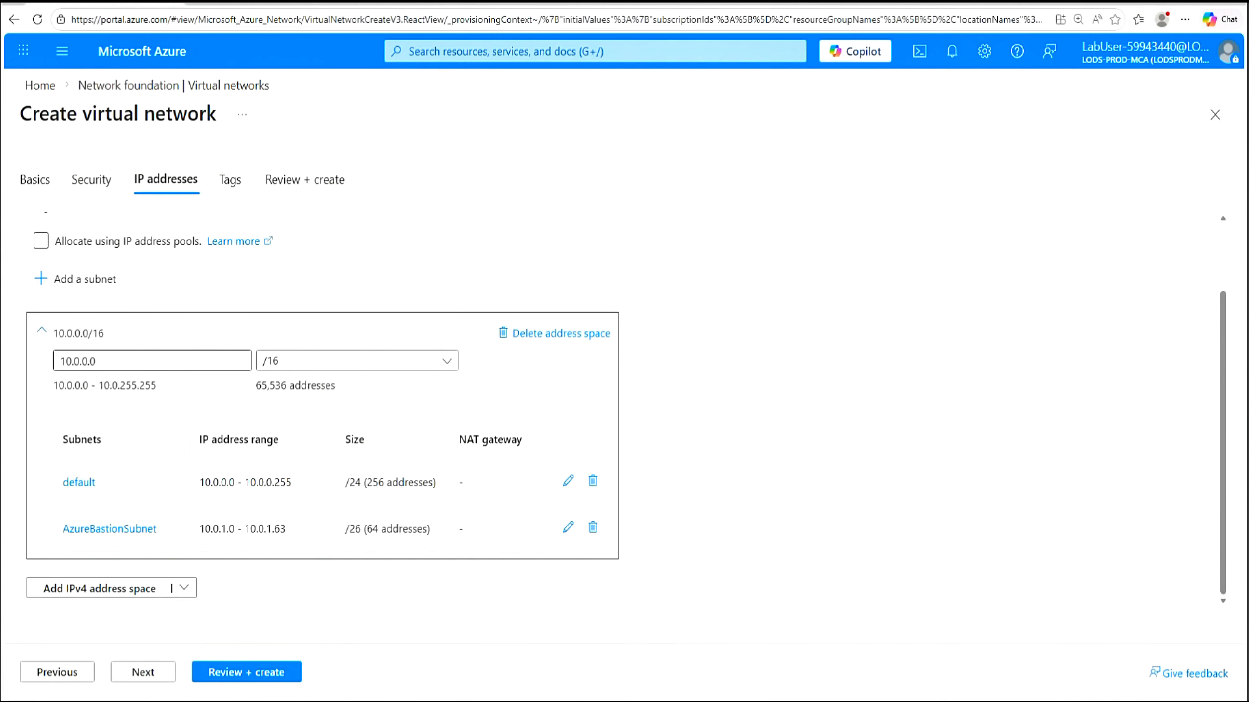
{"action": "left_click", "coordinate": [74, 362]}
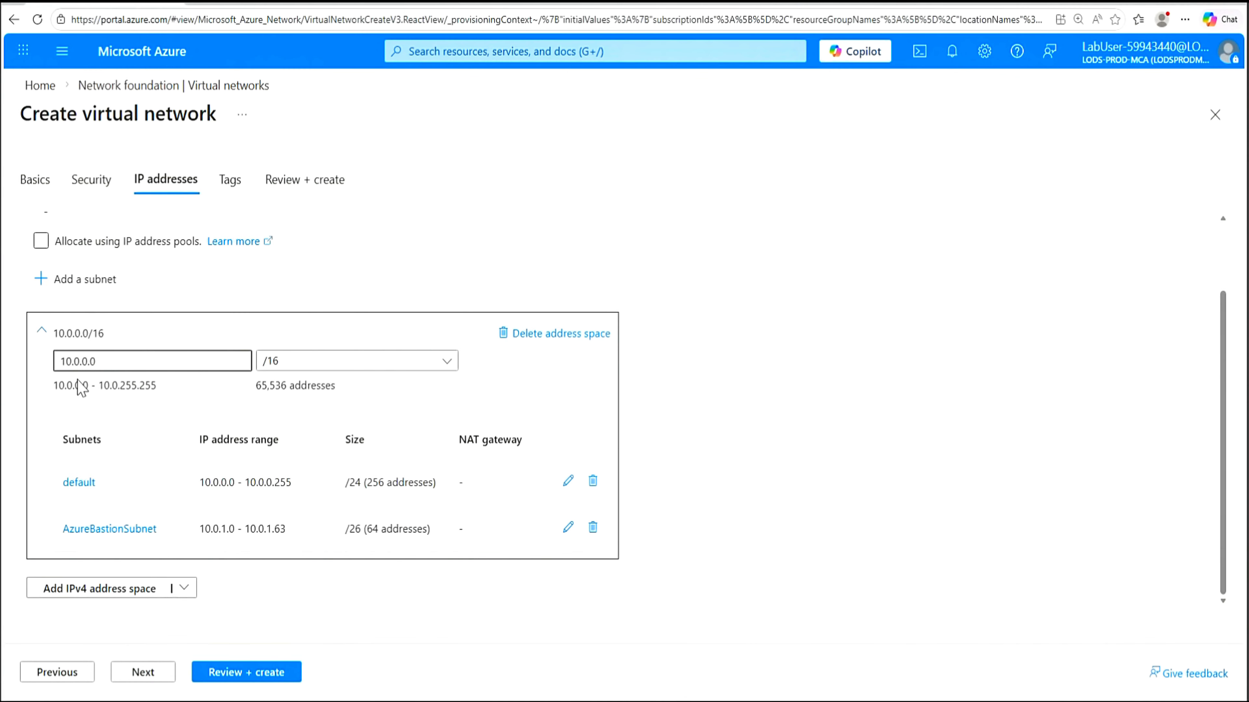
{"action": "key", "text": "Delete"}
{"action": "type", "text": "1"}
{"action": "left_click", "coordinate": [829, 408]}
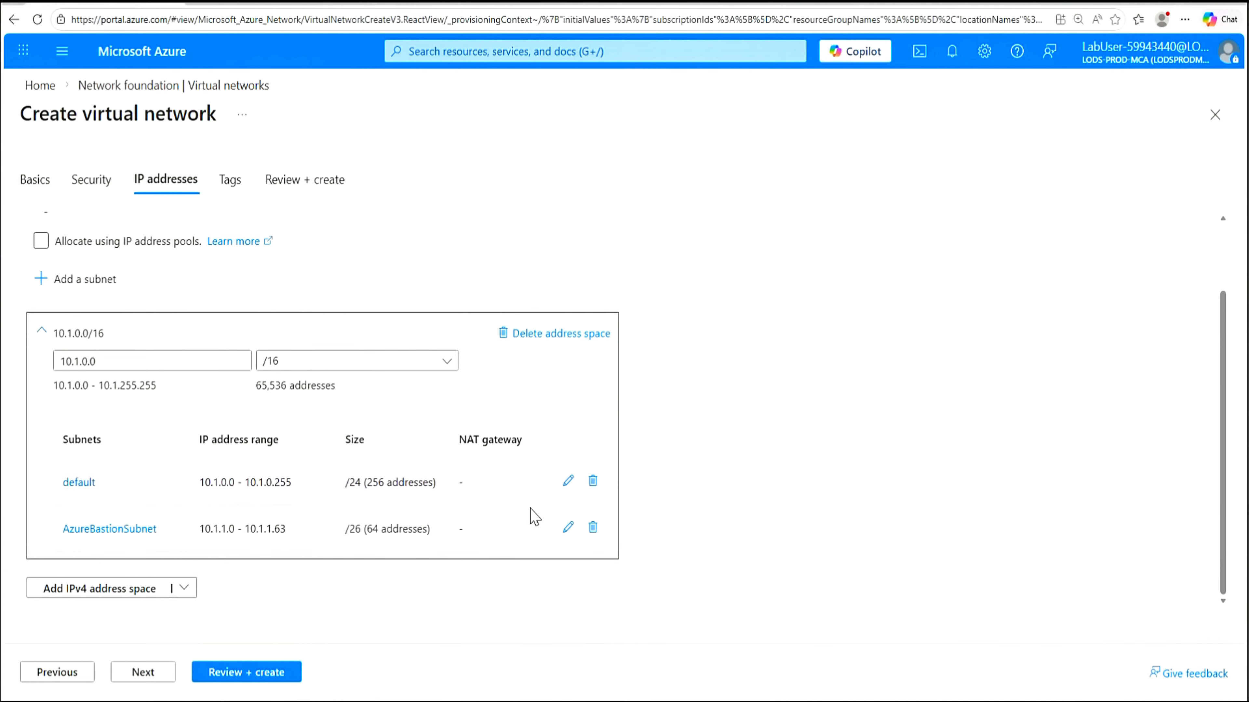
{"action": "left_click", "coordinate": [593, 482]}
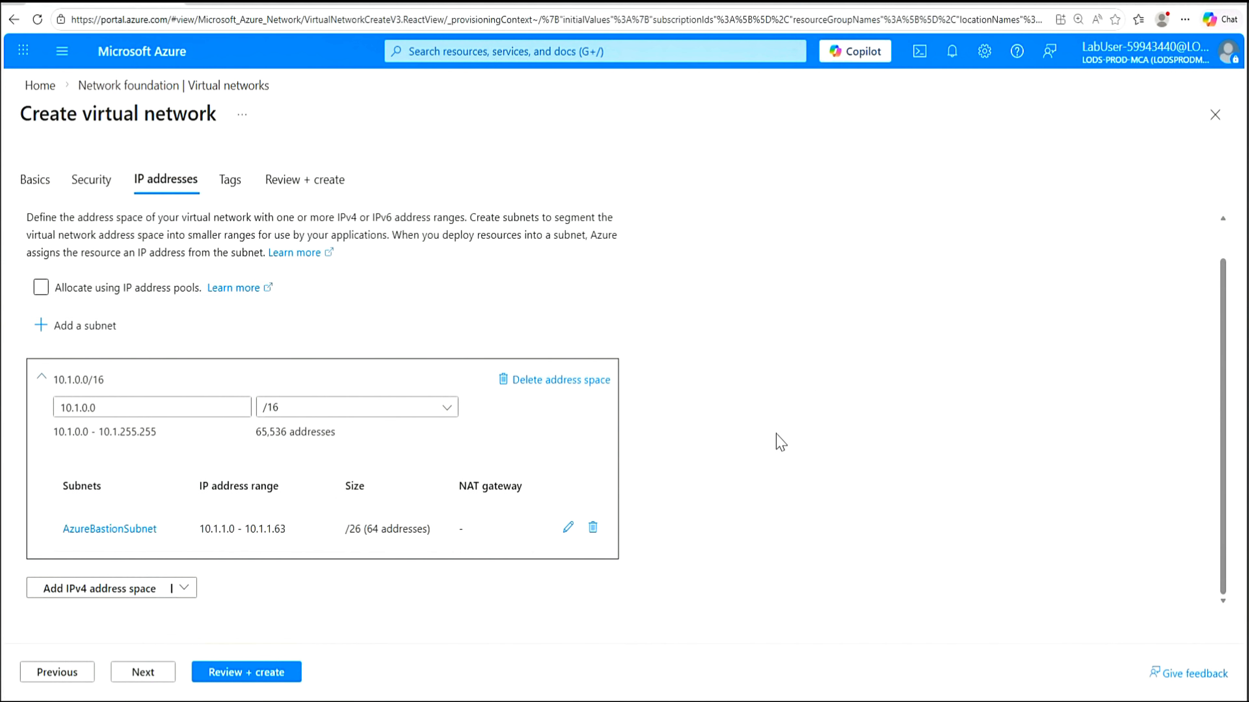
{"action": "left_click", "coordinate": [64, 330]}
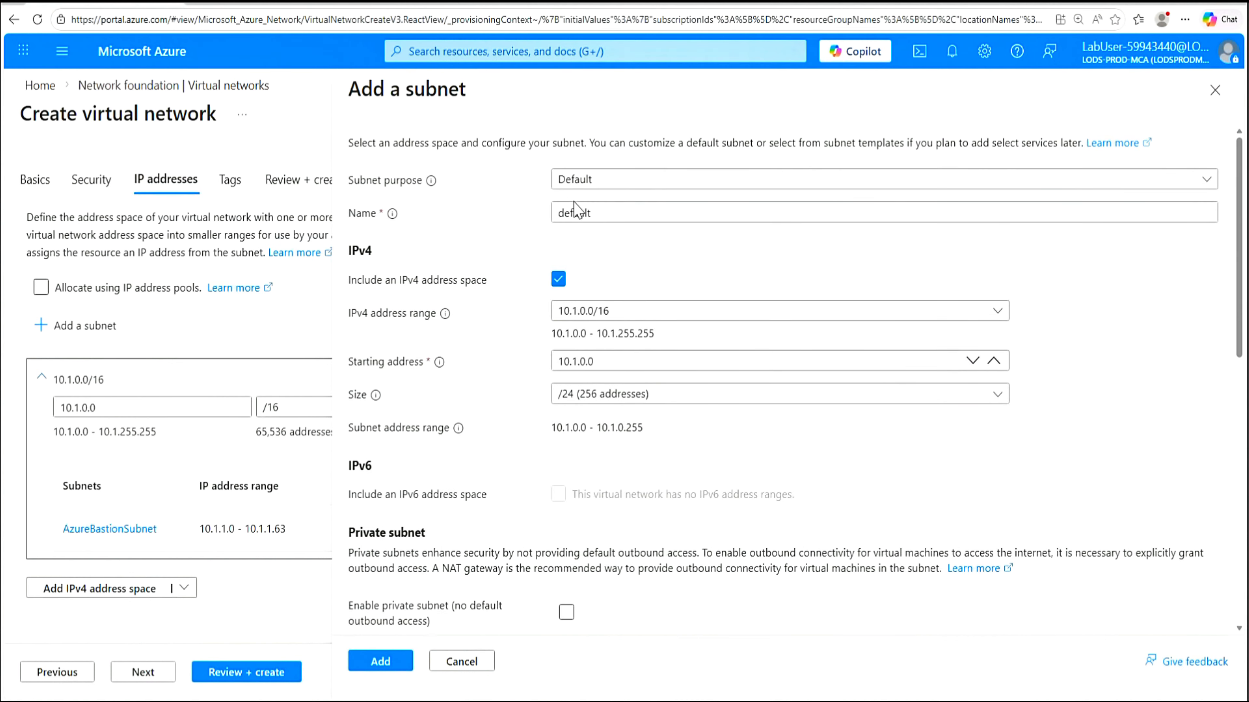
Add subnet myBackendSubnet, keeping the 10.1.0.0/24 range
{"action": "left_click_drag", "start_coordinate": [592, 212], "coordinate": [548, 212]}
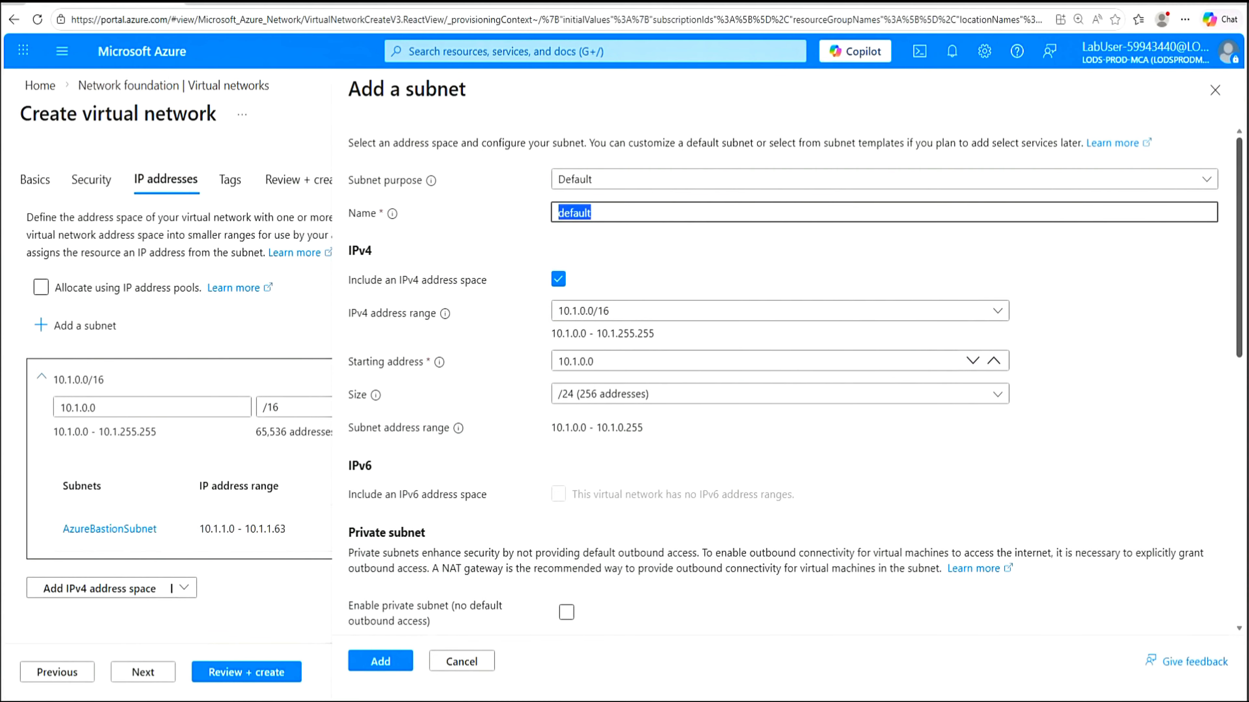
{"action": "type", "text": "myBackendSubnet"}
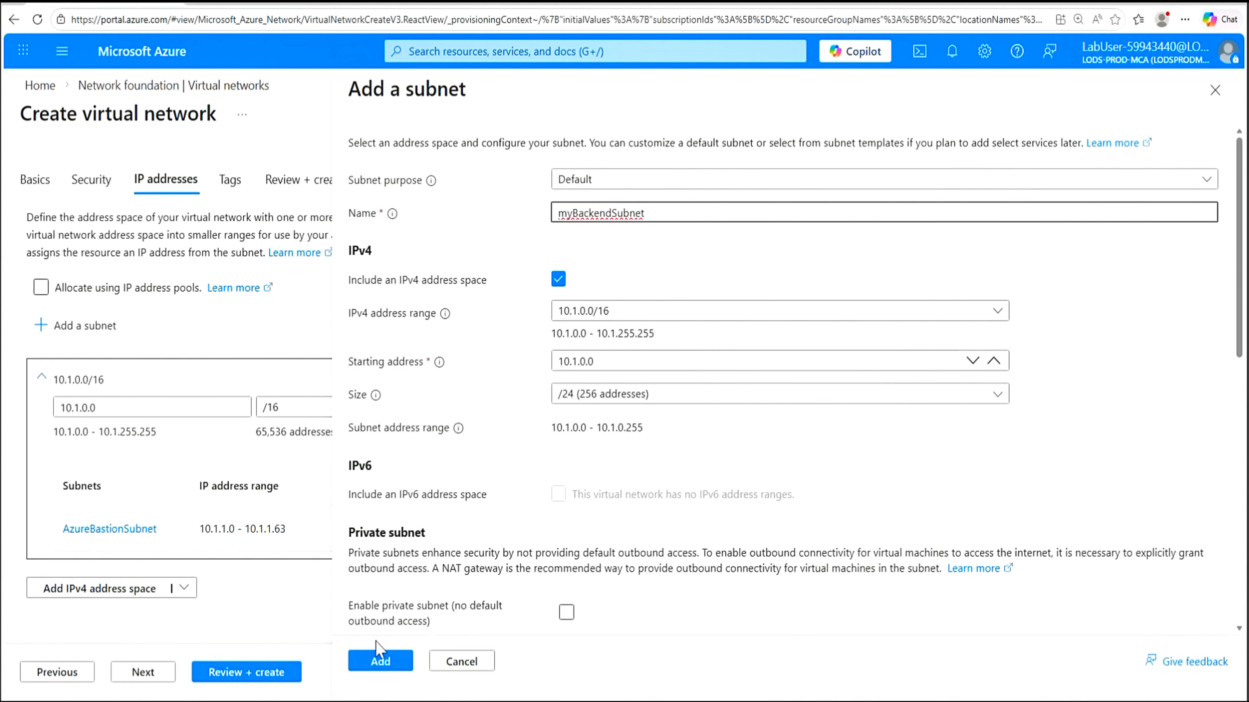
{"action": "scroll", "coordinate": [1057, 525], "scroll_direction": "down", "scroll_amount": 8}
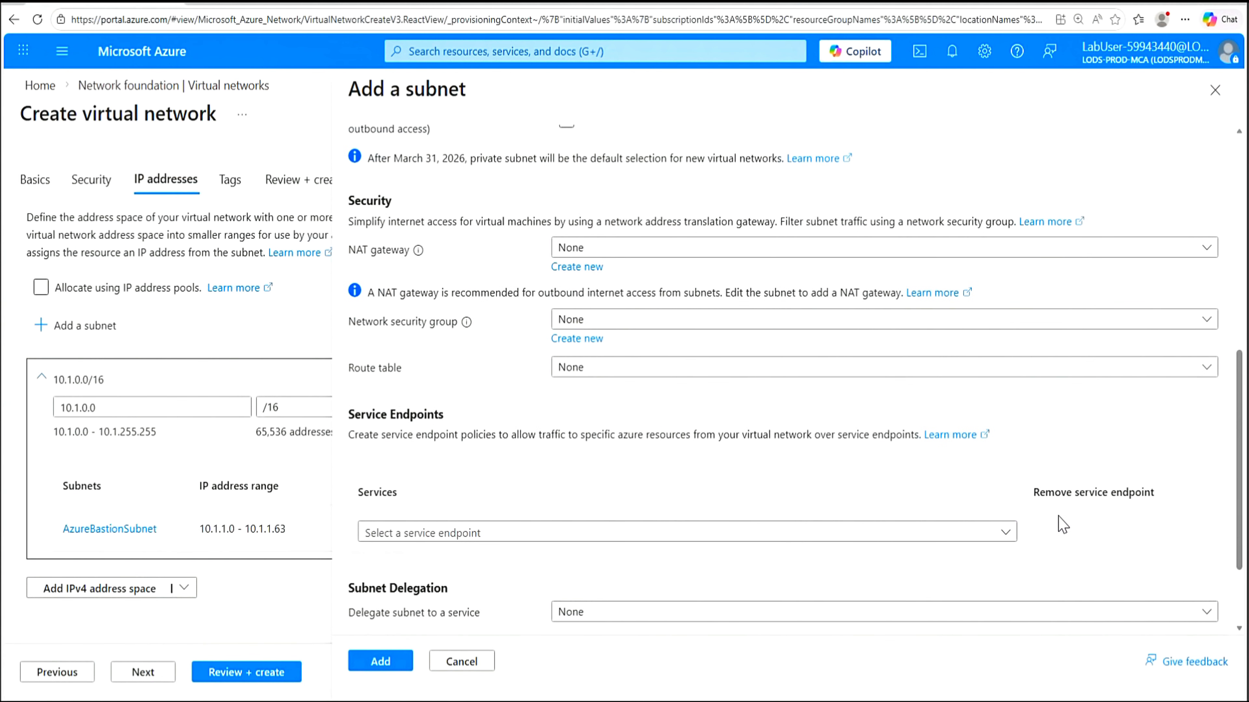
{"action": "scroll", "coordinate": [1060, 525], "scroll_direction": "down", "scroll_amount": 3}
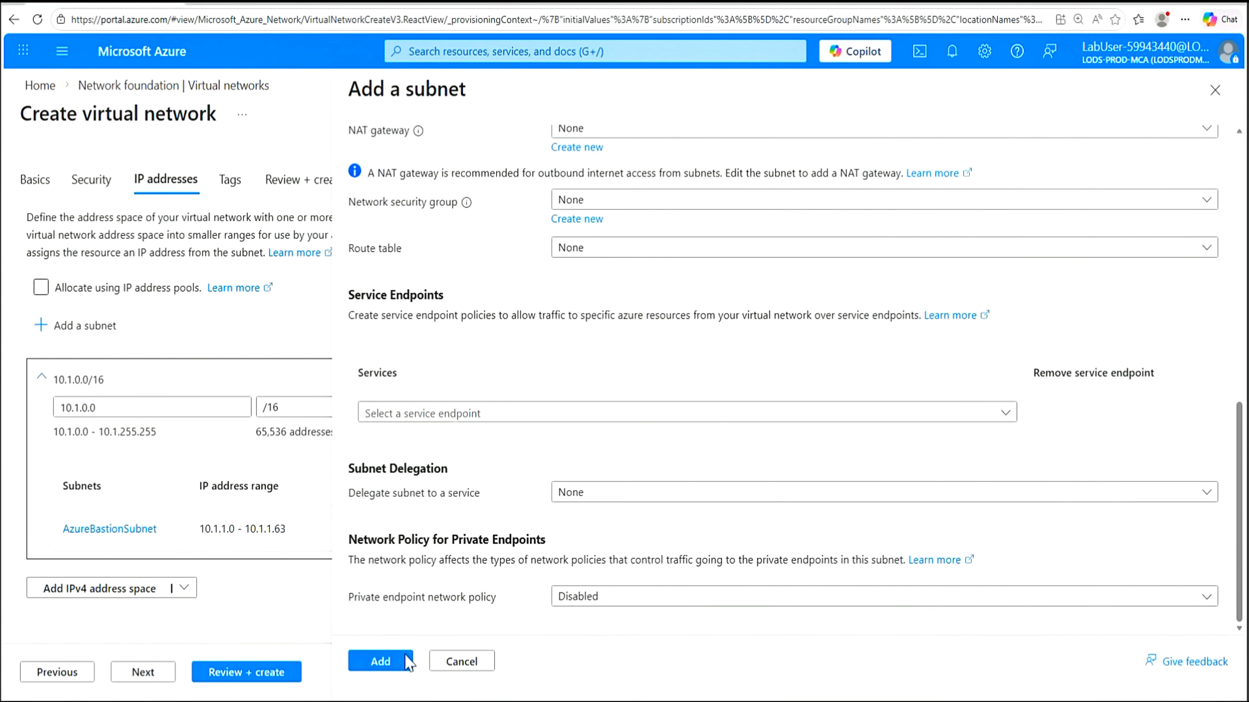
{"action": "left_click", "coordinate": [381, 665]}
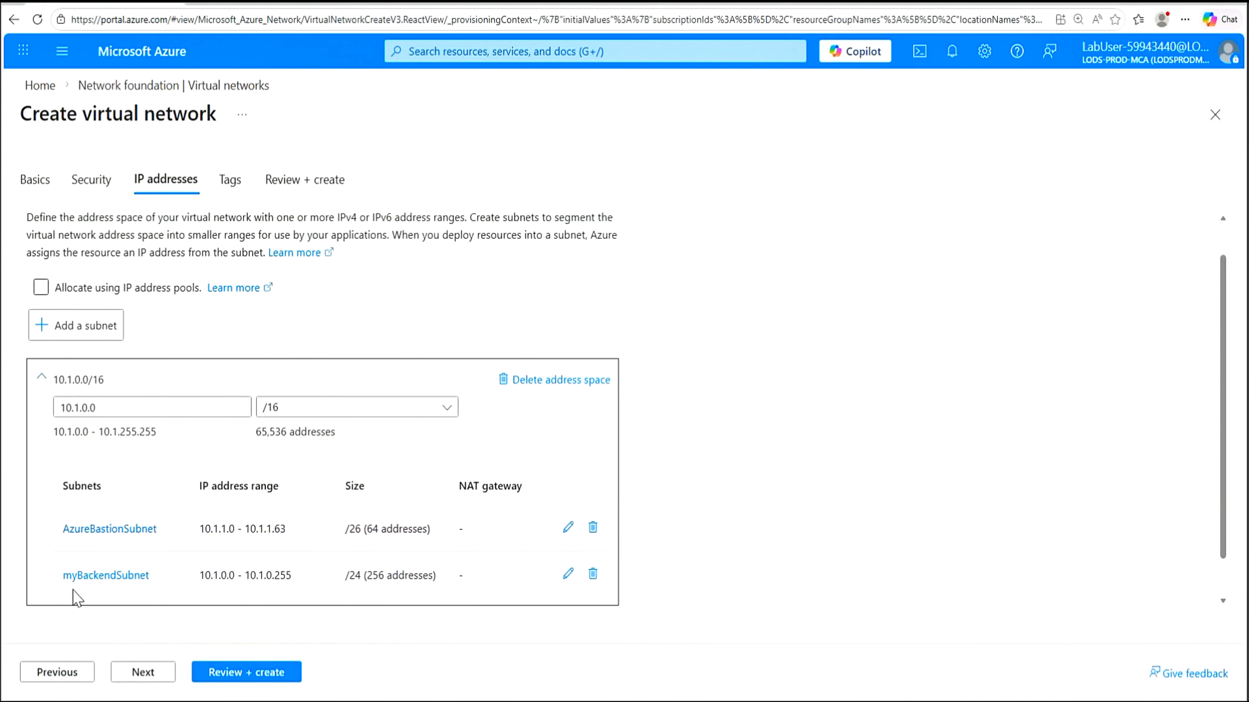
{"action": "left_click", "coordinate": [75, 329]}
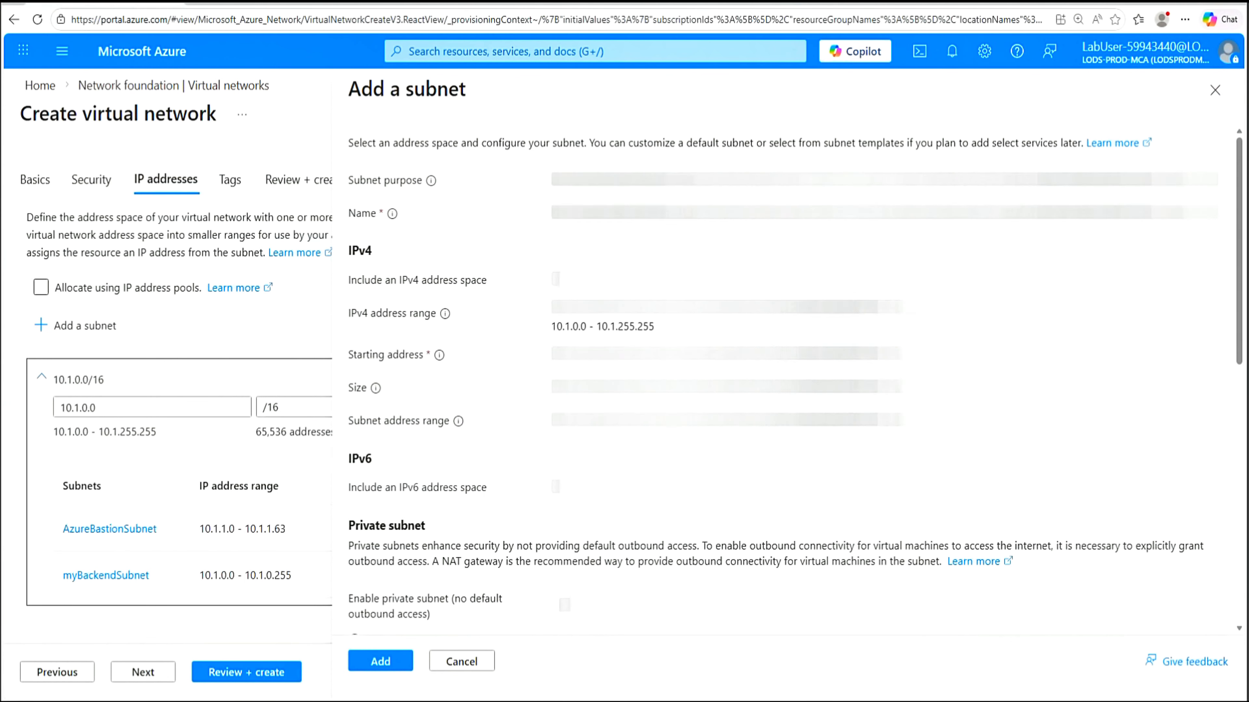
Add subnet myFrontEndSubnet with starting address 10.1.2.0/24
{"action": "left_click", "coordinate": [606, 214]}
{"action": "left_click_drag", "start_coordinate": [606, 214], "coordinate": [540, 218]}
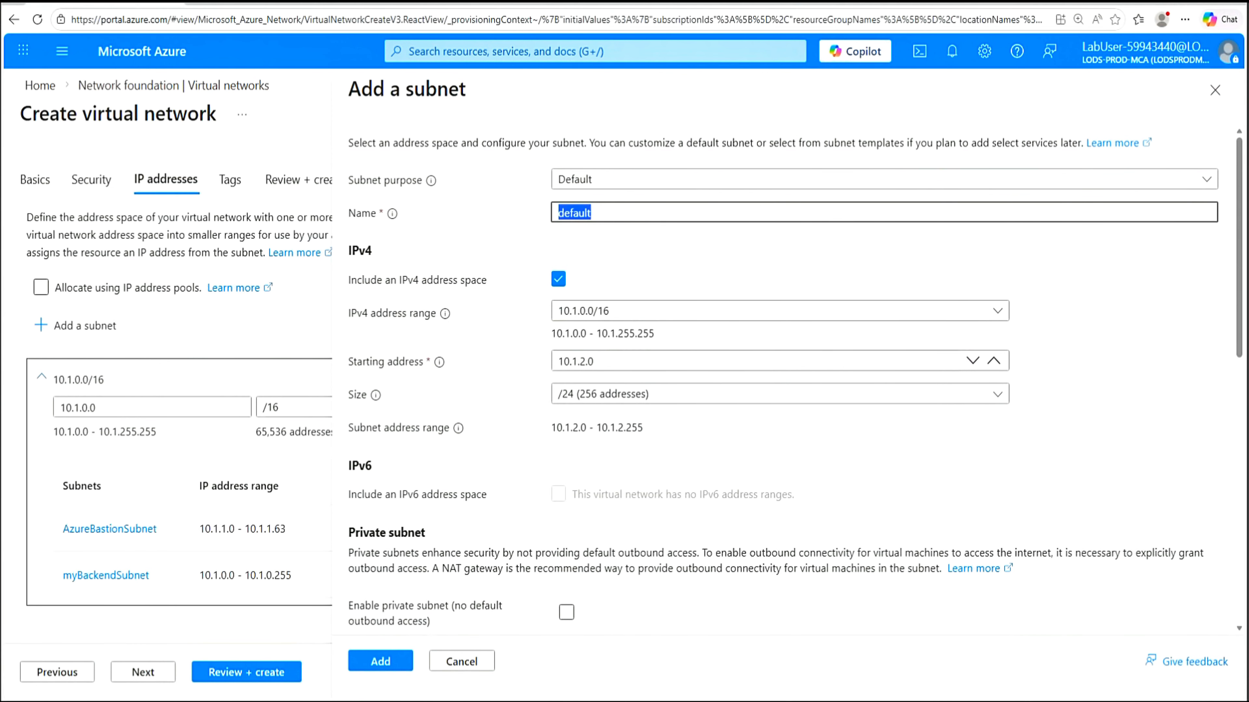
{"action": "type", "text": "myFrontEndSubnet"}
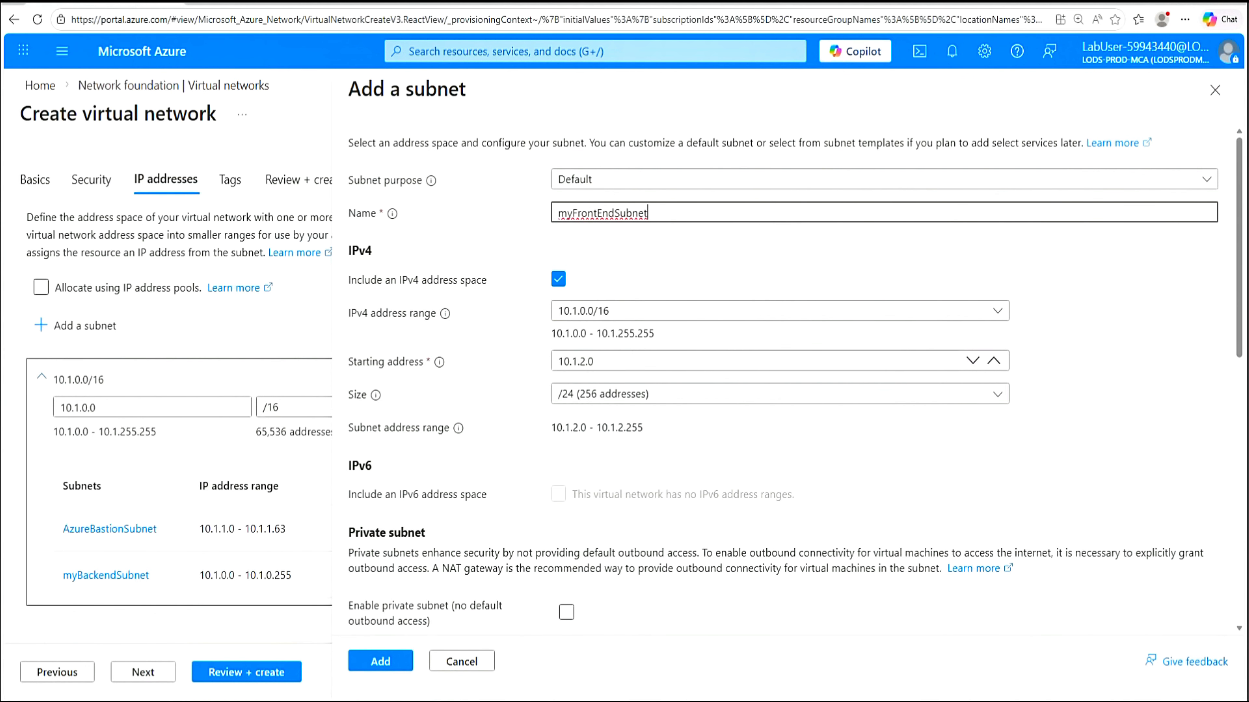
{"action": "left_click", "coordinate": [595, 362]}
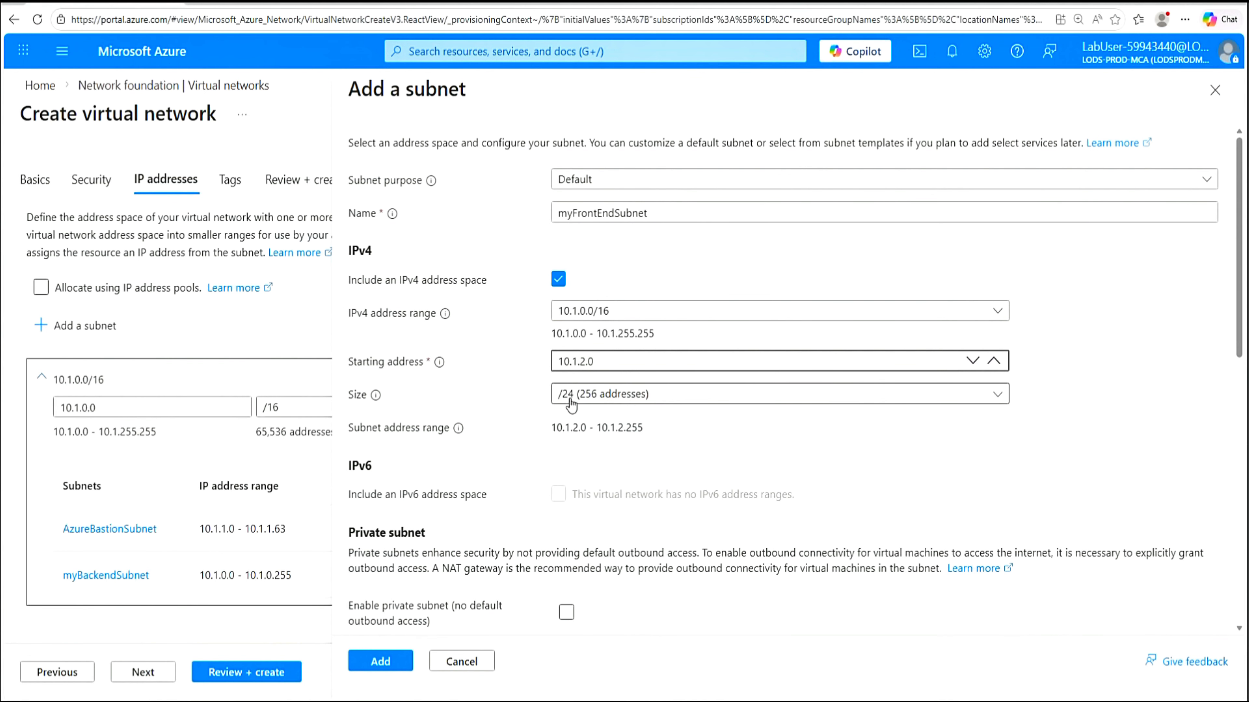
{"action": "left_click", "coordinate": [381, 661]}
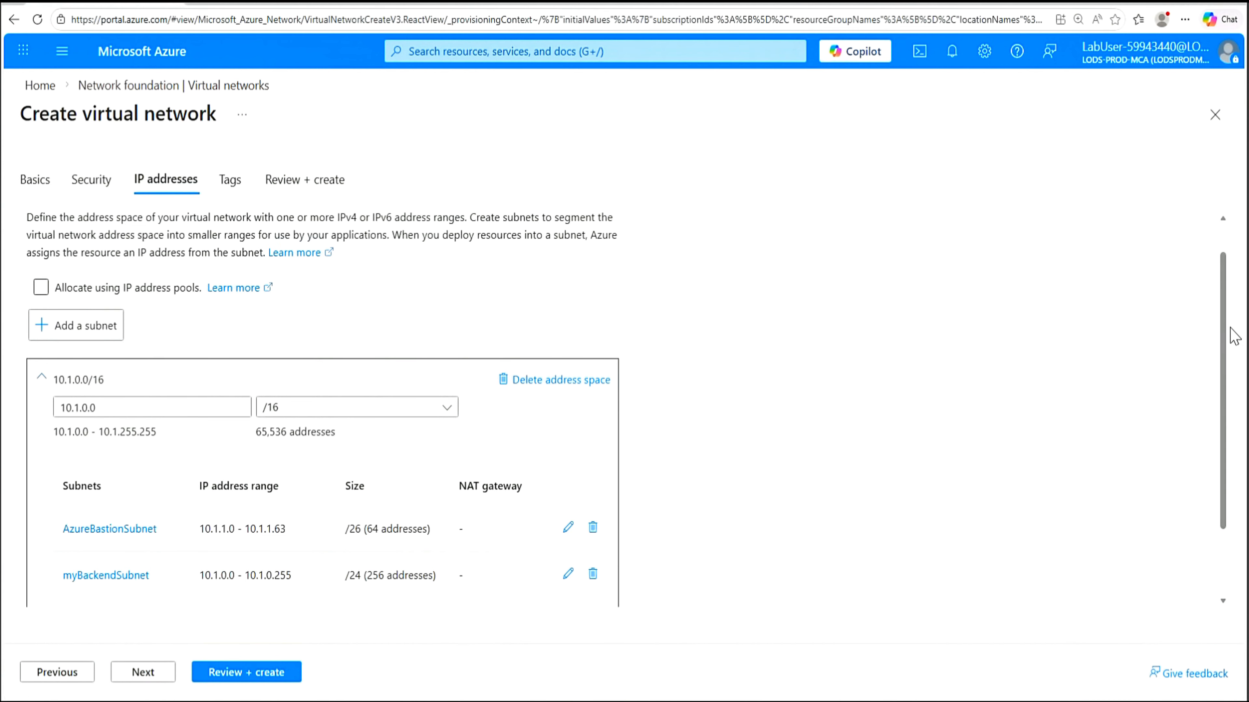
{"action": "left_click_drag", "start_coordinate": [1217, 369], "coordinate": [1218, 428]}
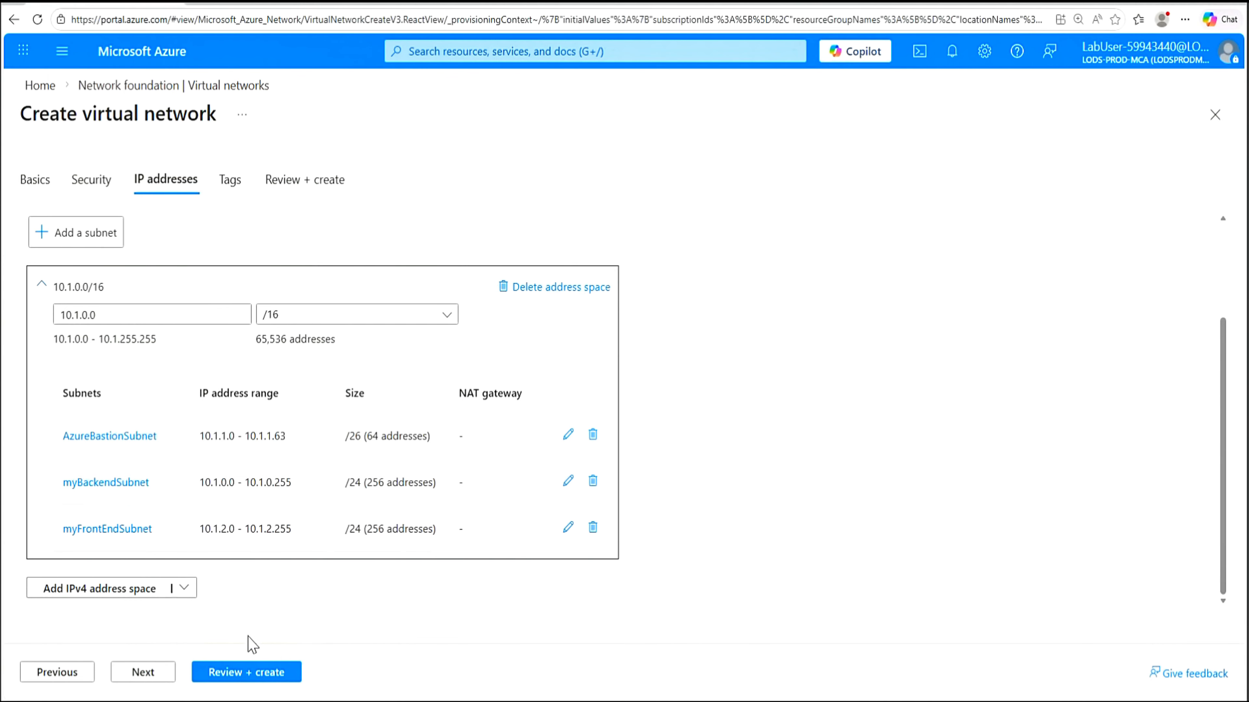
Review and create IntLB-VNet, then open the network from the deployment details
{"action": "left_click", "coordinate": [241, 678]}
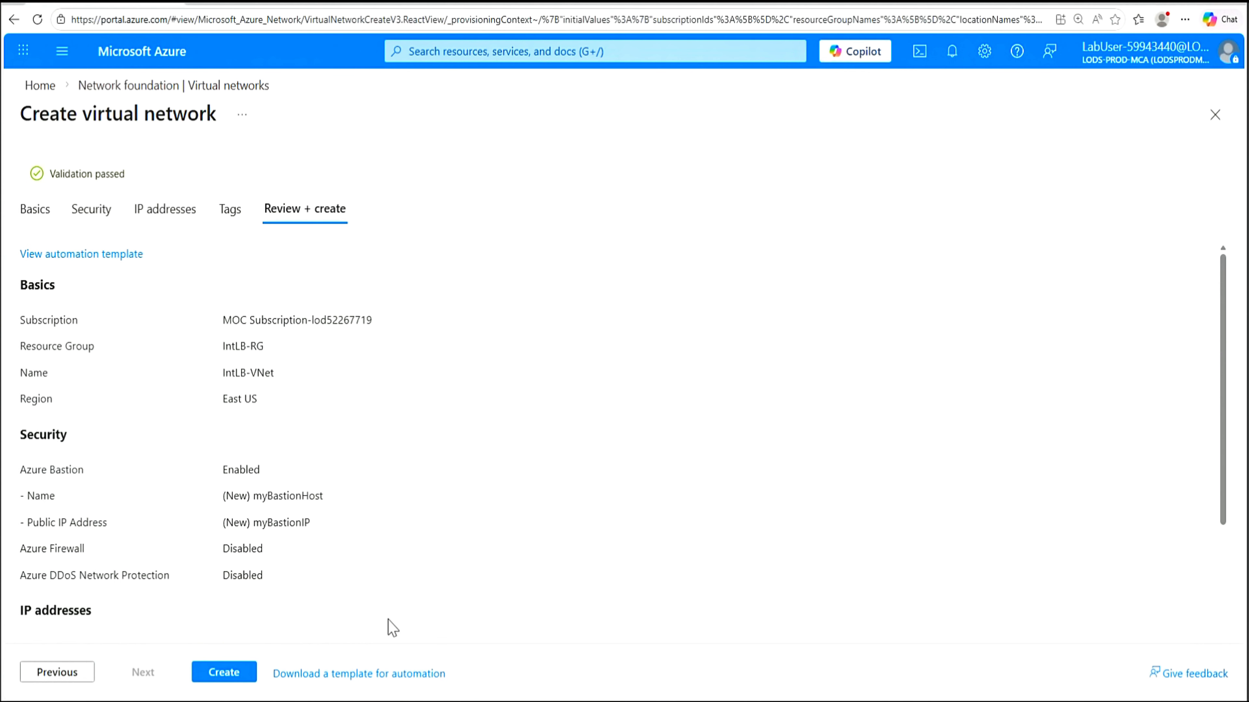
{"action": "left_click", "coordinate": [226, 675]}
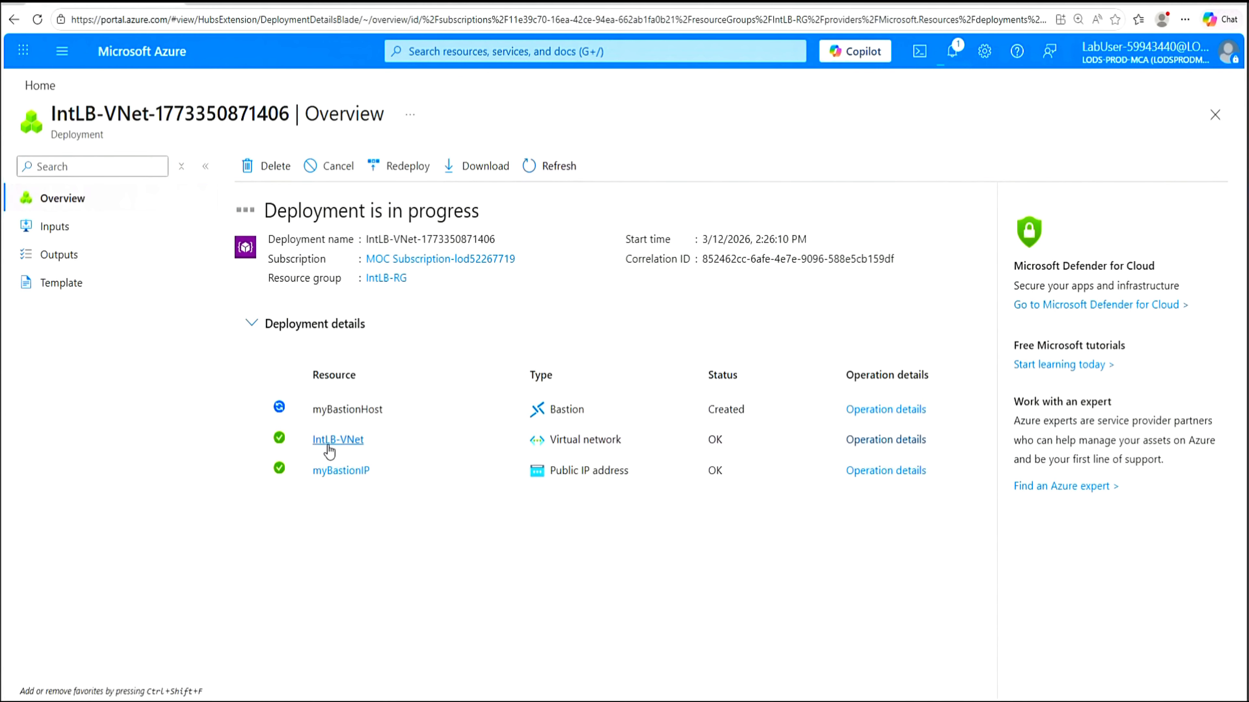
{"action": "mouse_move", "coordinate": [334, 447]}
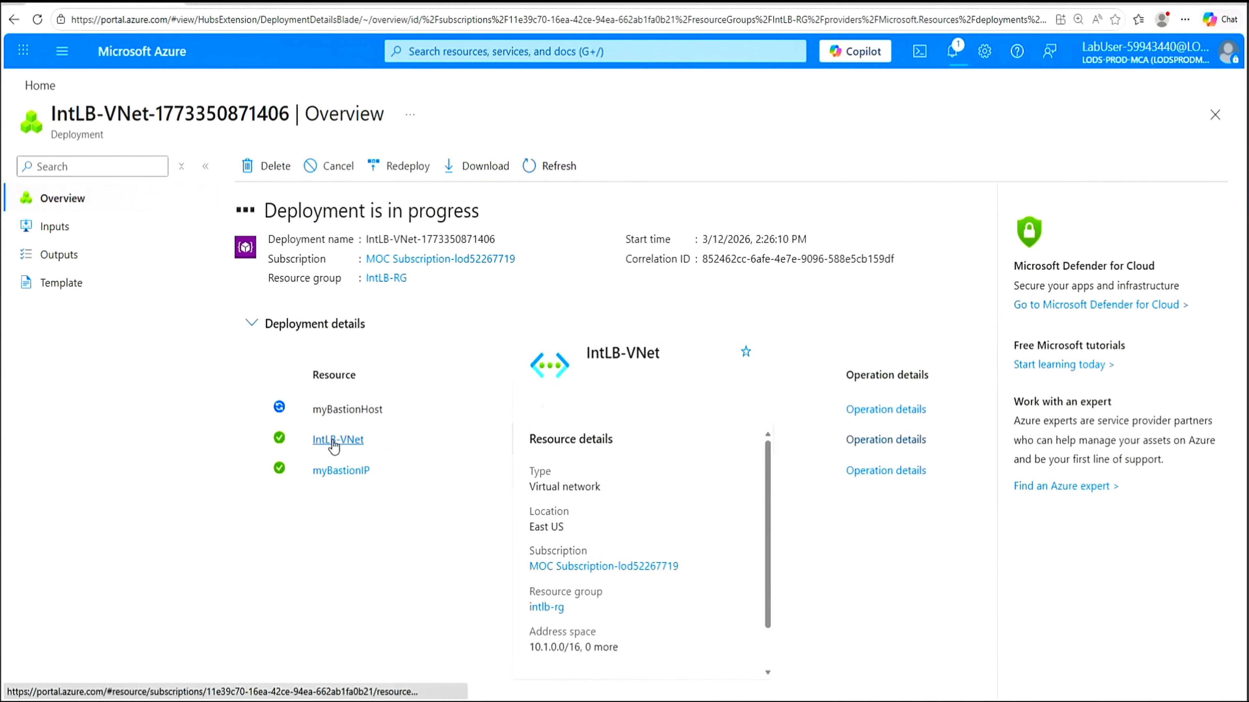
{"action": "left_click", "coordinate": [334, 442]}
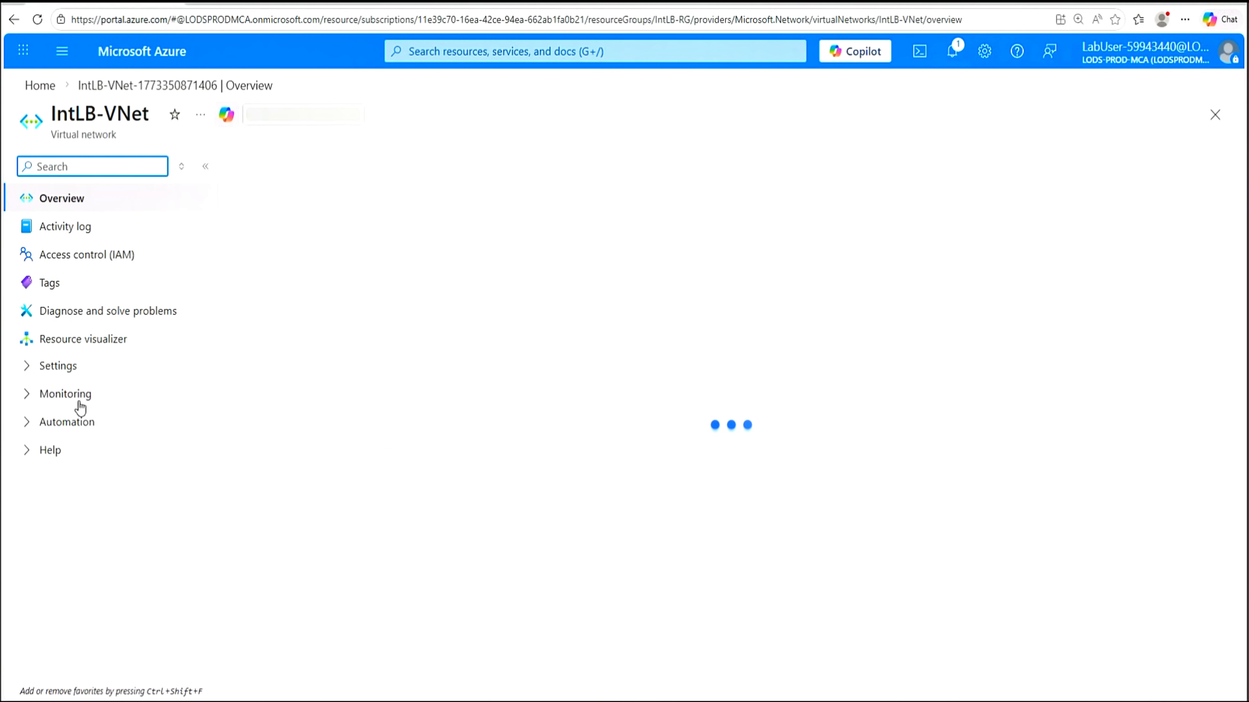
Check the Subnets page of IntLB-VNet, then go back to the deployment overview
{"action": "left_click", "coordinate": [30, 374]}
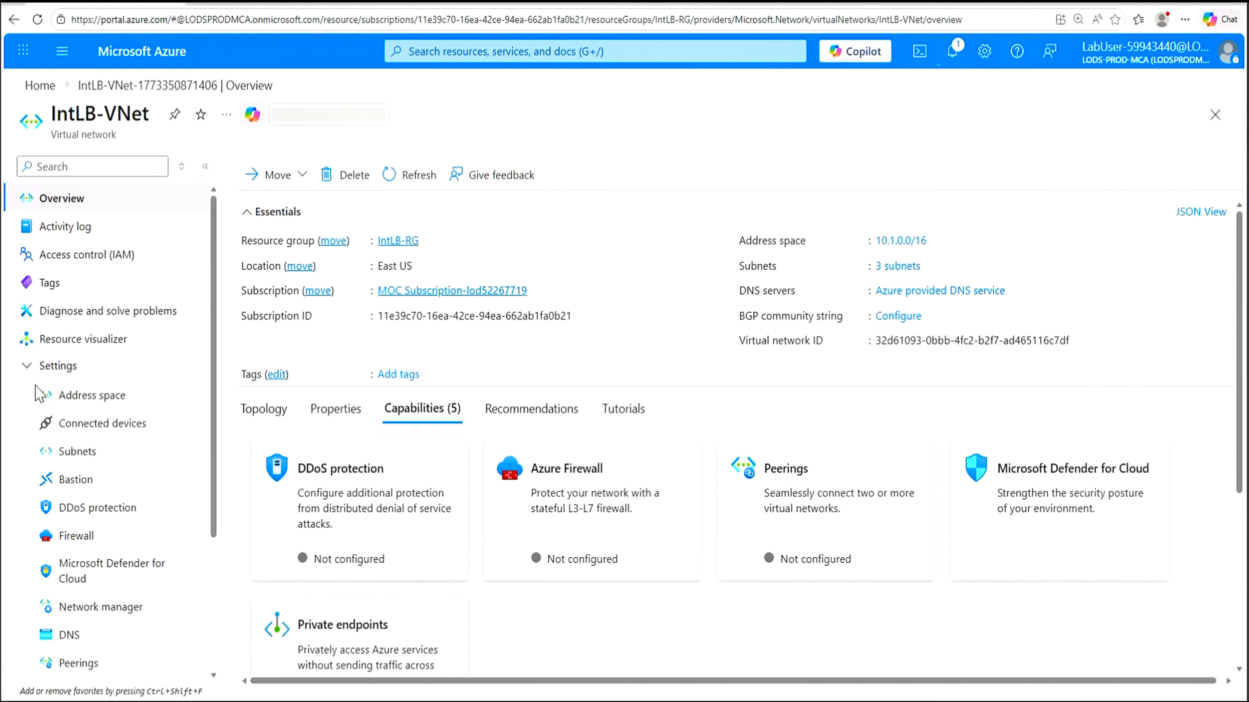
{"action": "left_click", "coordinate": [61, 453]}
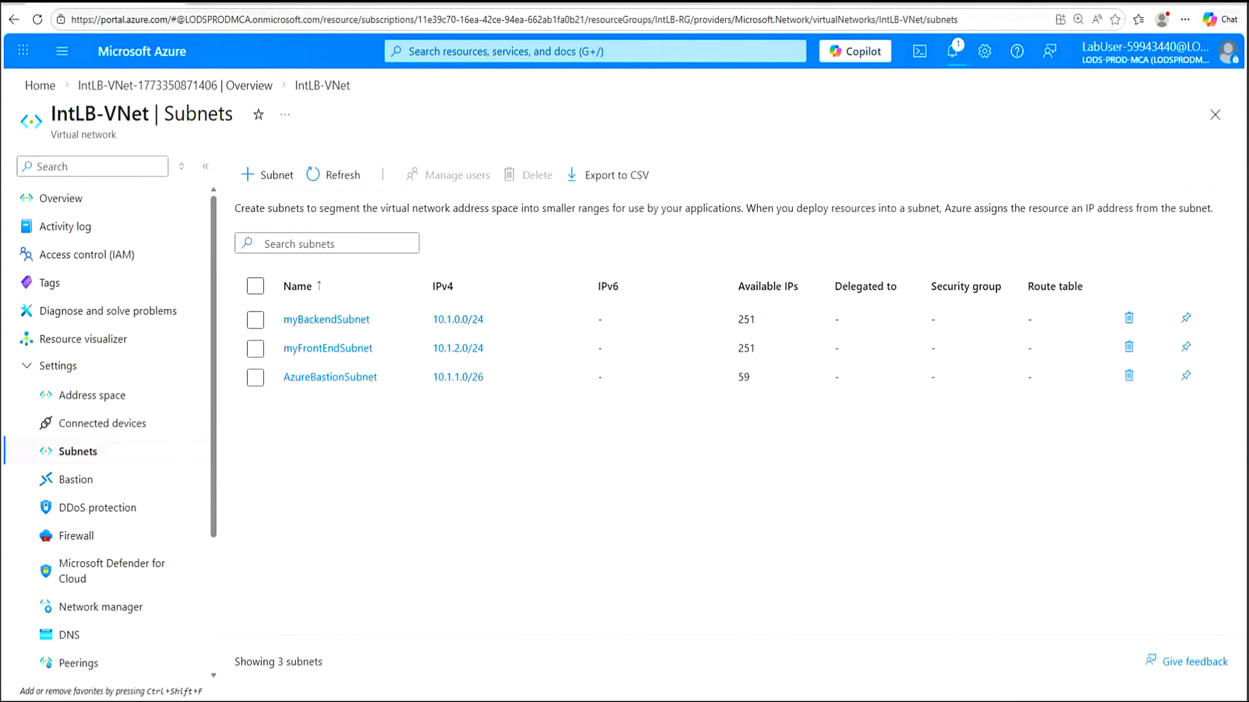
{"action": "left_click", "coordinate": [287, 4]}
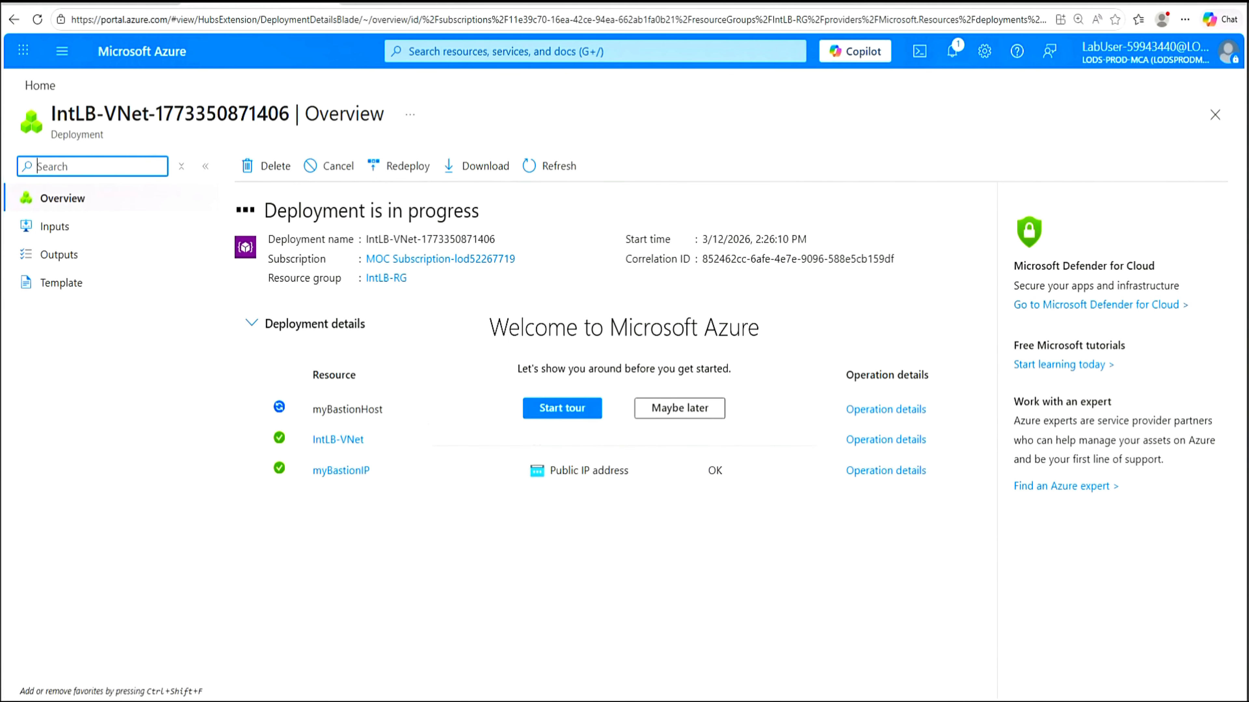
Dismiss the tour and set up a PowerShell Cloud Shell with no storage on the lab subscription
{"action": "left_click", "coordinate": [659, 409]}
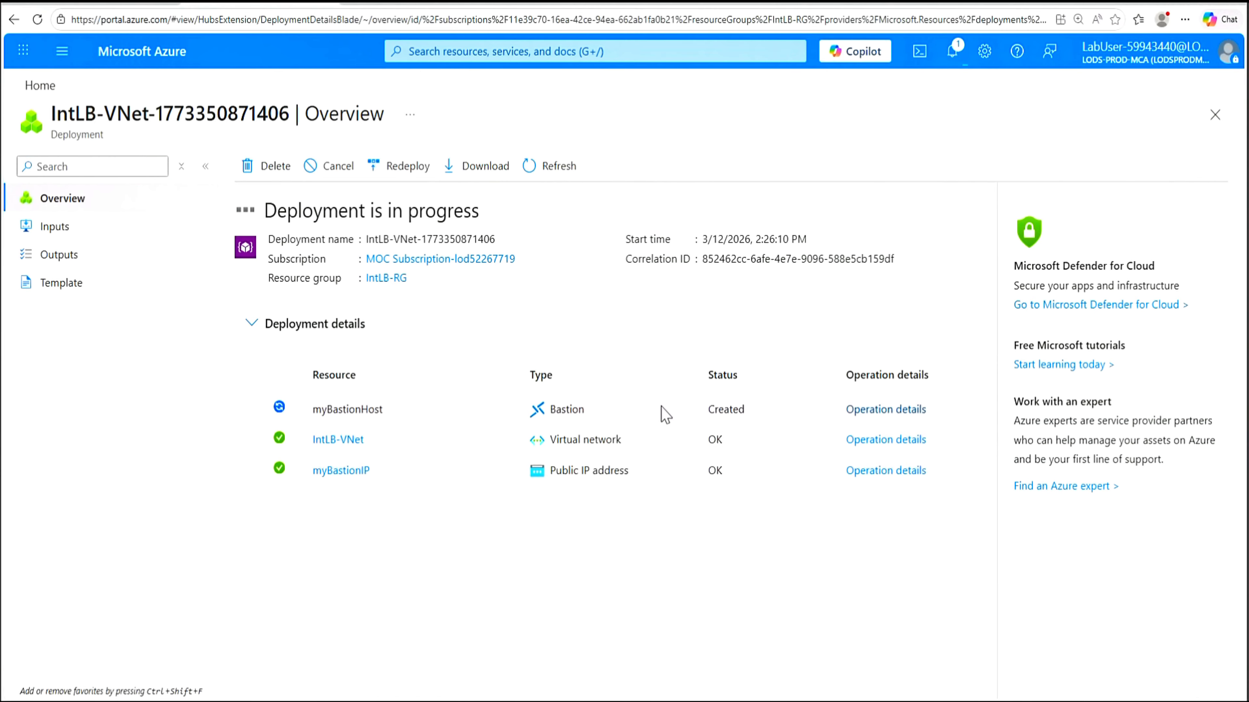
{"action": "left_click", "coordinate": [918, 53]}
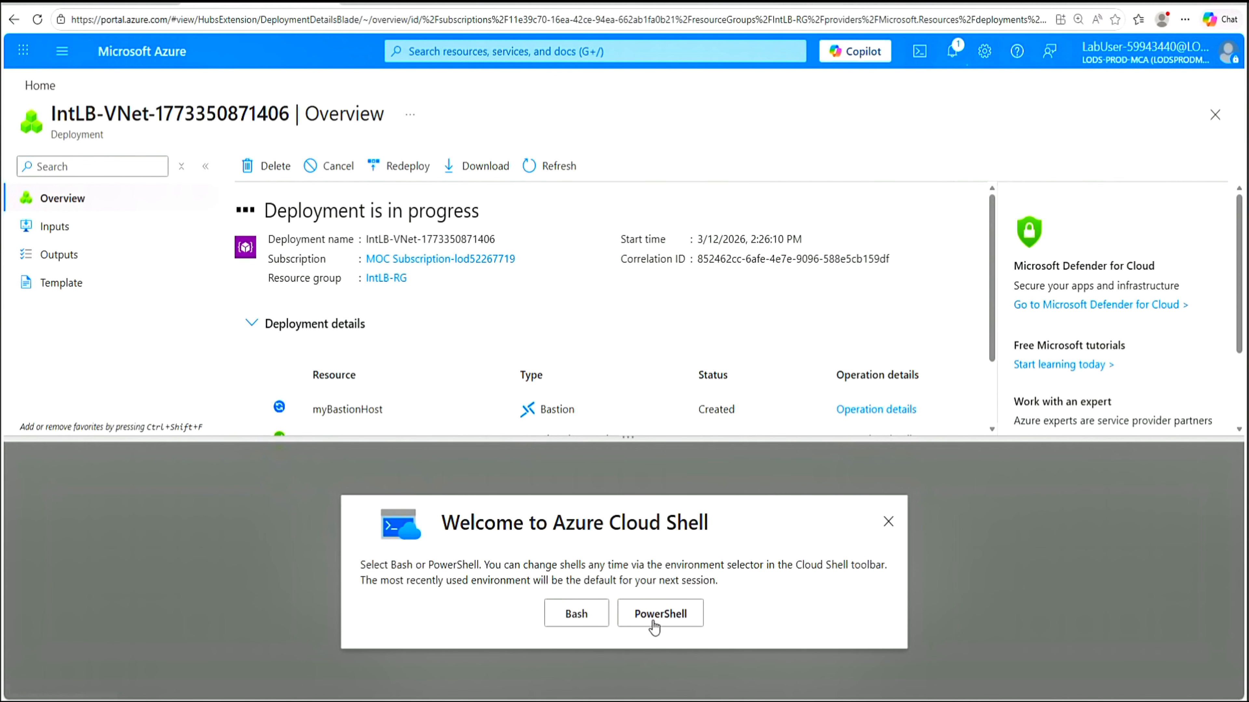
{"action": "left_click", "coordinate": [668, 619]}
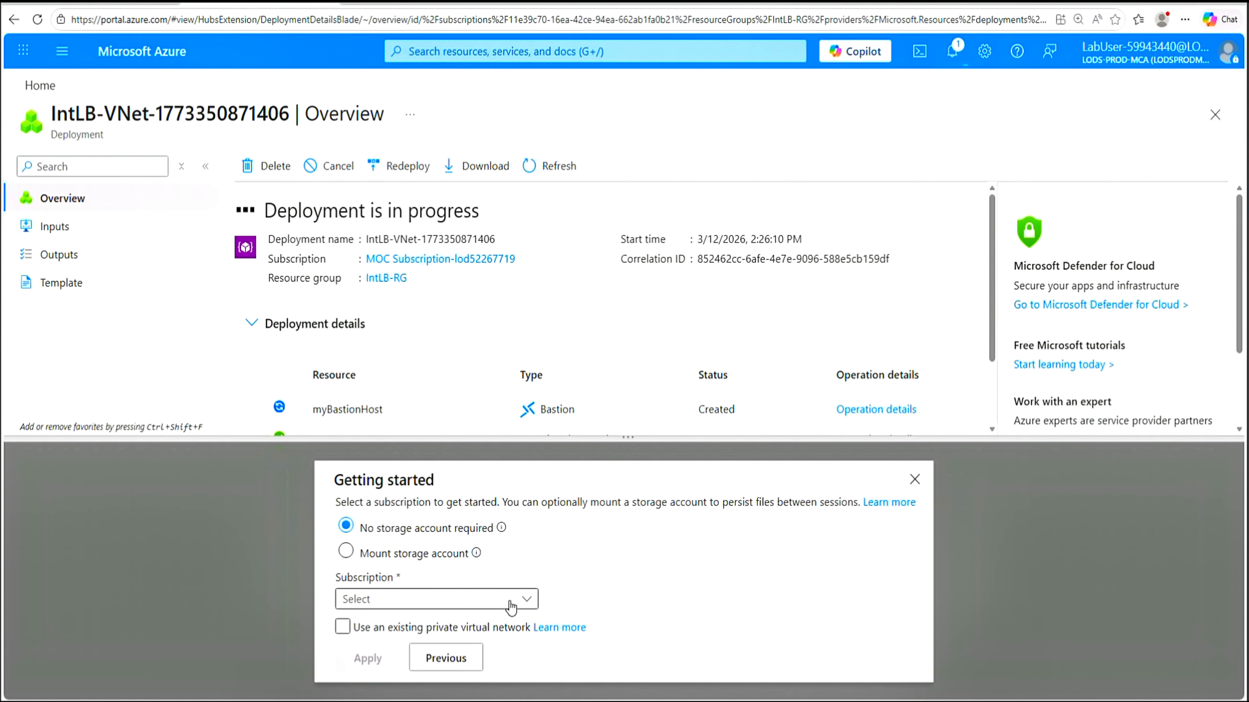
{"action": "left_click", "coordinate": [525, 601]}
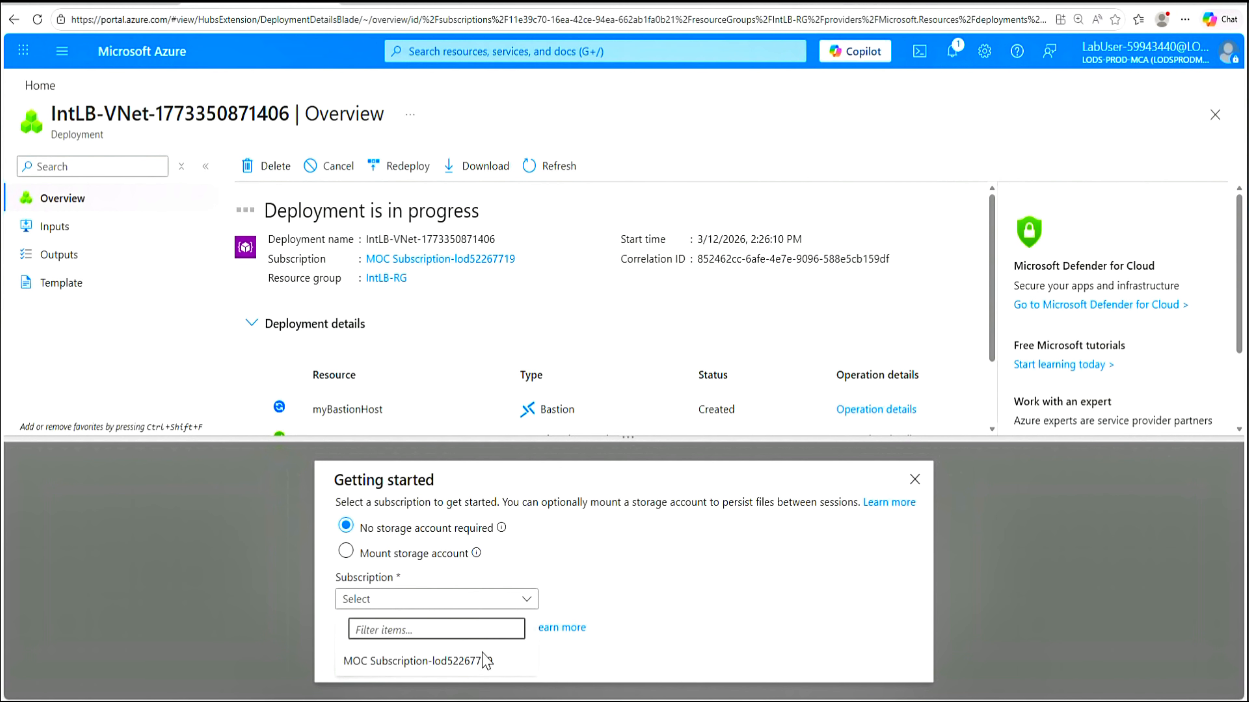
{"action": "left_click", "coordinate": [478, 665]}
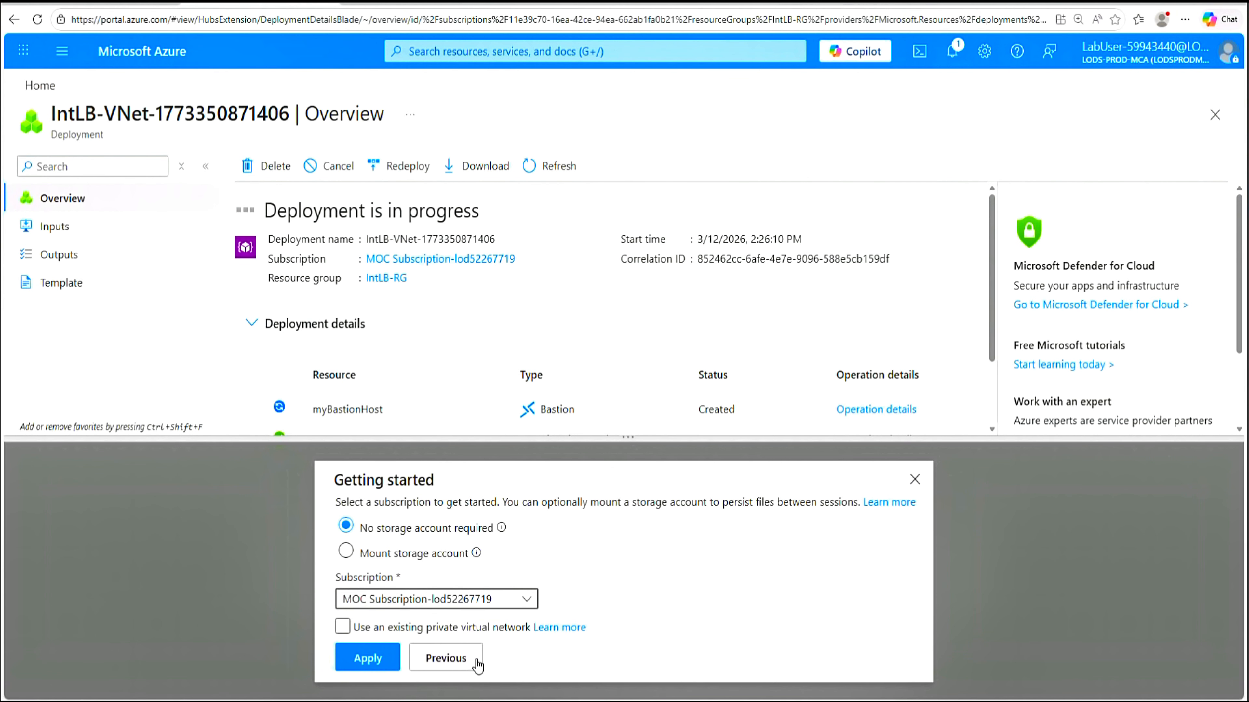
{"action": "left_click", "coordinate": [369, 660]}
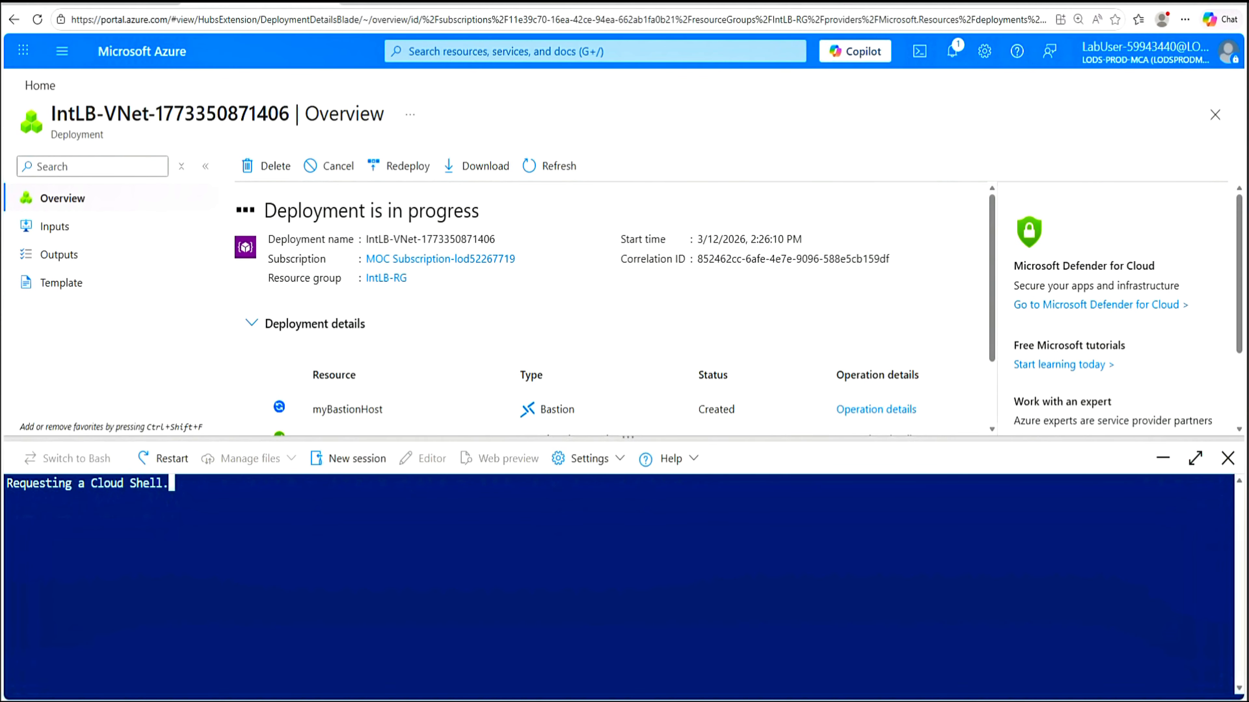
Enlarge the Cloud Shell pane, glance at the network's Bastion page, then return to the deployment overview
{"action": "left_click_drag", "start_coordinate": [589, 437], "coordinate": [595, 362]}
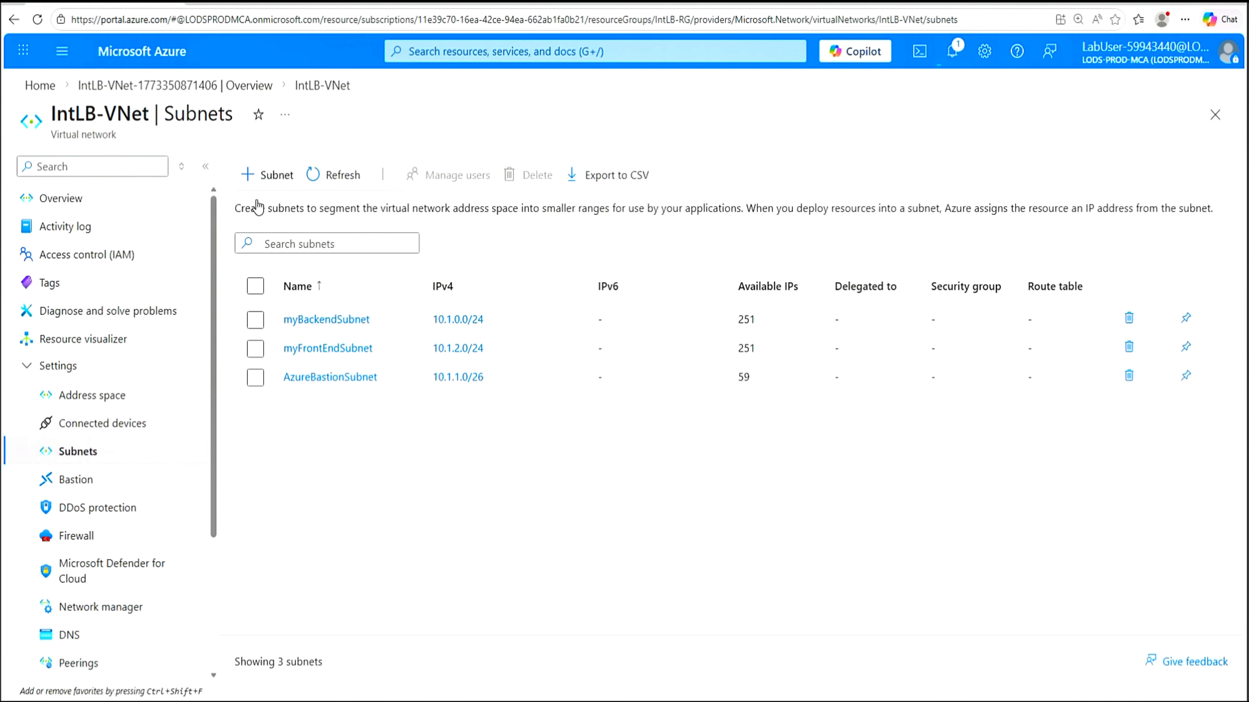
{"action": "left_click", "coordinate": [14, 21]}
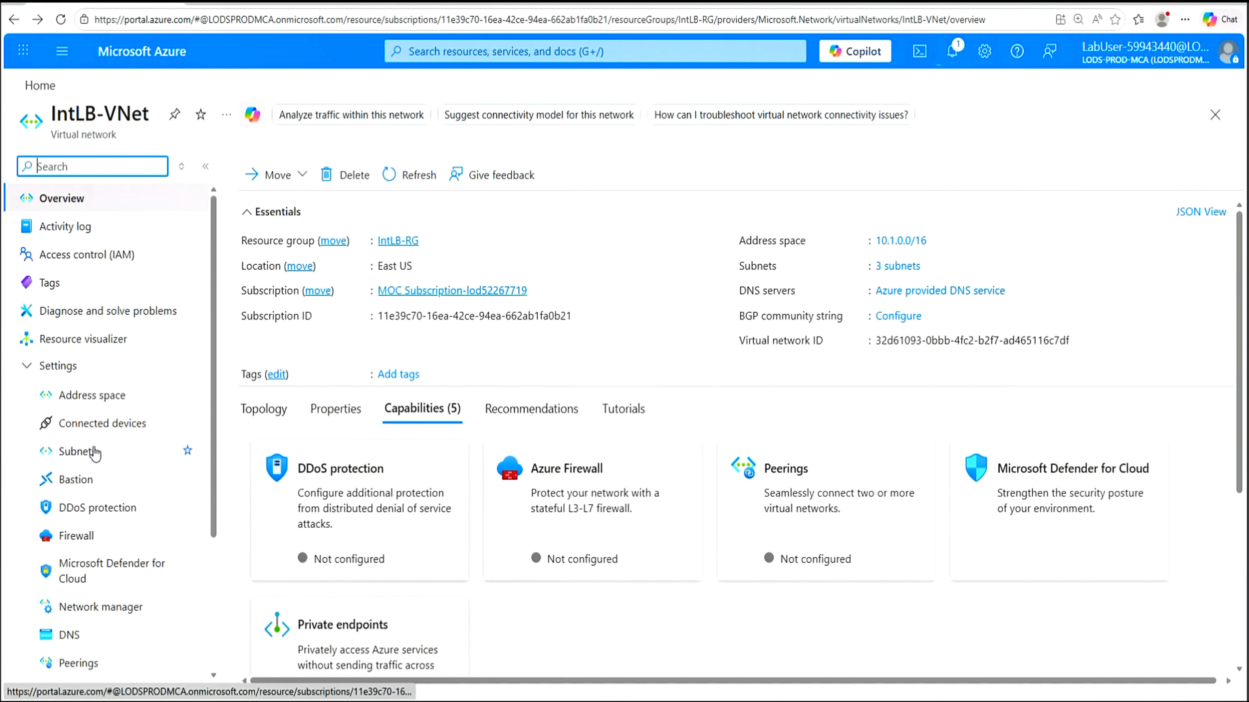
{"action": "left_click", "coordinate": [67, 483]}
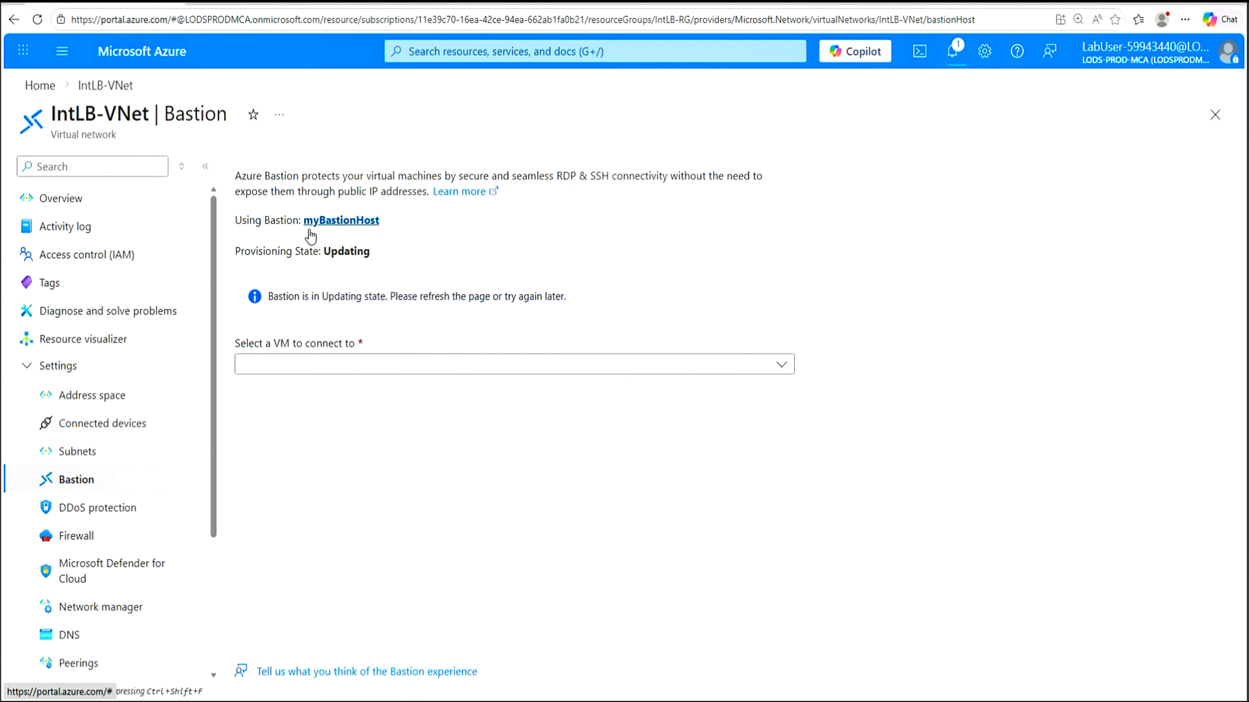
{"action": "left_click", "coordinate": [242, 4]}
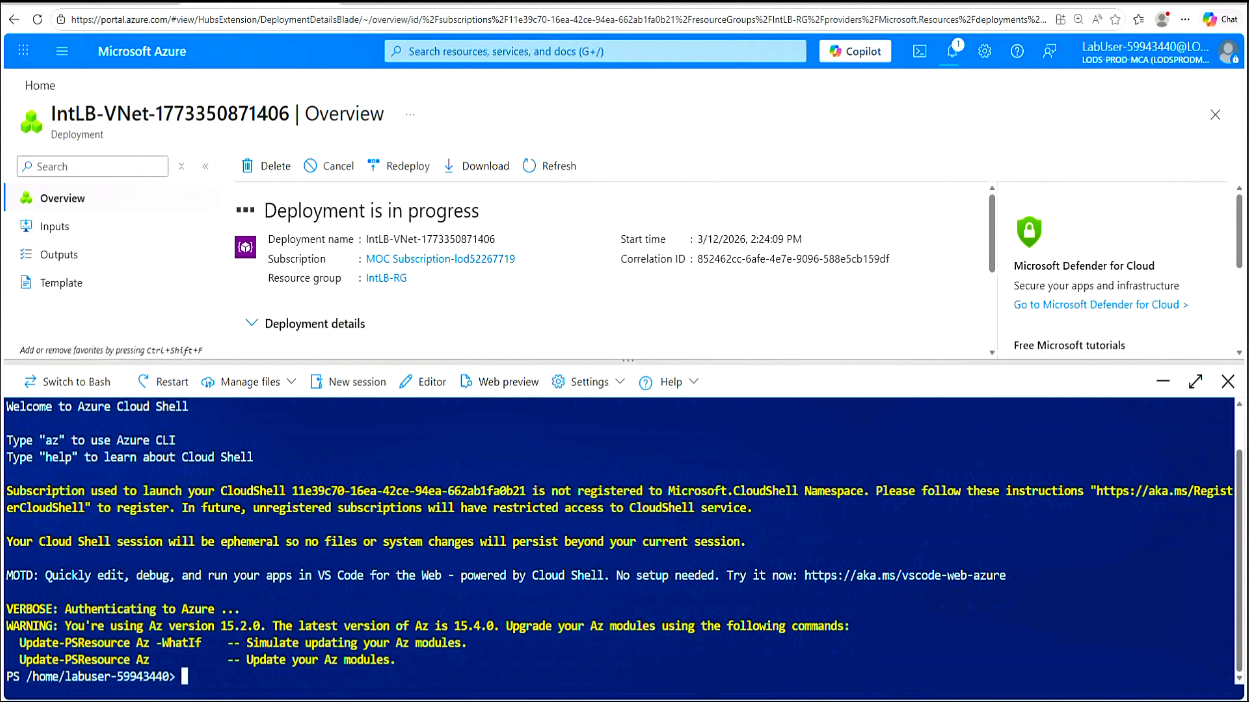
Maximize and clear Cloud Shell, then run $RGName = "IntLB-RG"
{"action": "type", "text": "$RGName = \"IntLB-RG\""}
{"action": "left_click", "coordinate": [1195, 382]}
{"action": "type", "text": "cls"}
{"action": "key", "text": "Return"}
{"action": "type", "text": "$RGName = \"IntLB-RG\""}
{"action": "key", "text": "Return"}
Cancel the unfinished New-AzResourceGroupDeployment command, list the home directory with ls, and clear the screen
{"action": "type", "text": "New-AzResourceGroupDeployment -Re"}
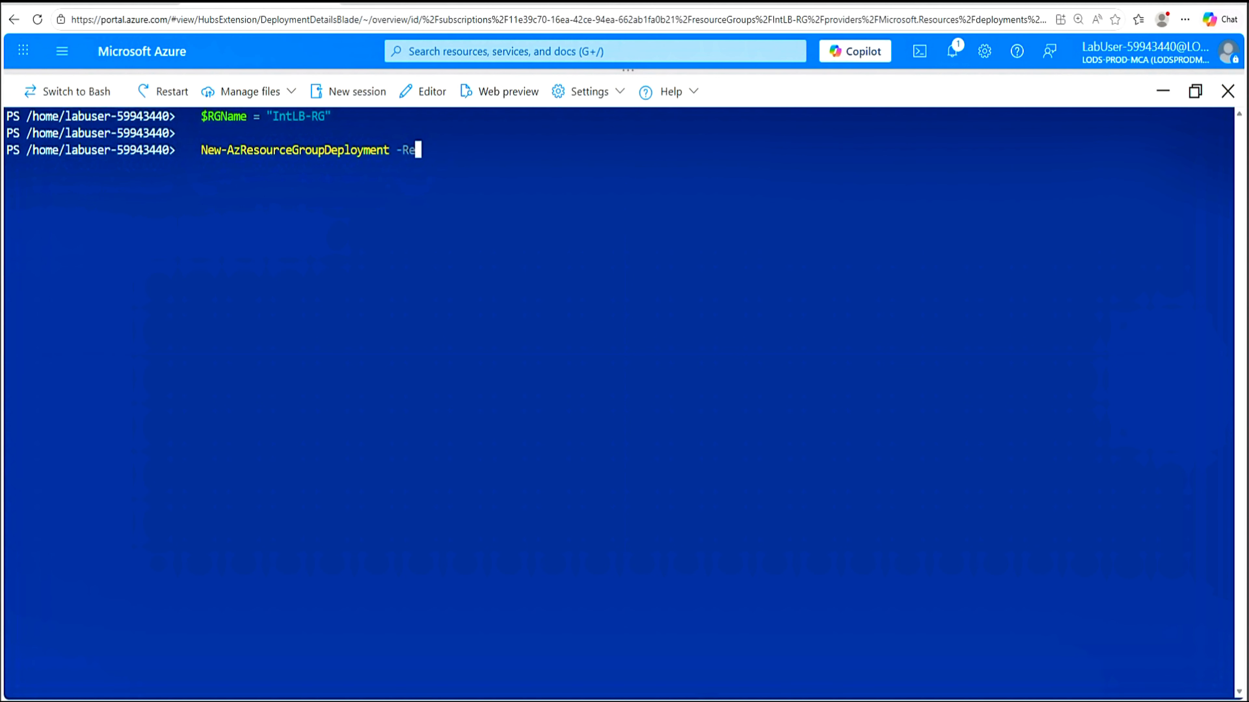
{"action": "type", "text": "sourceGroupName $RGName -TemplateFile azuredeploy.json -TemplateParameterFile azuredeploy.parameters.json"}
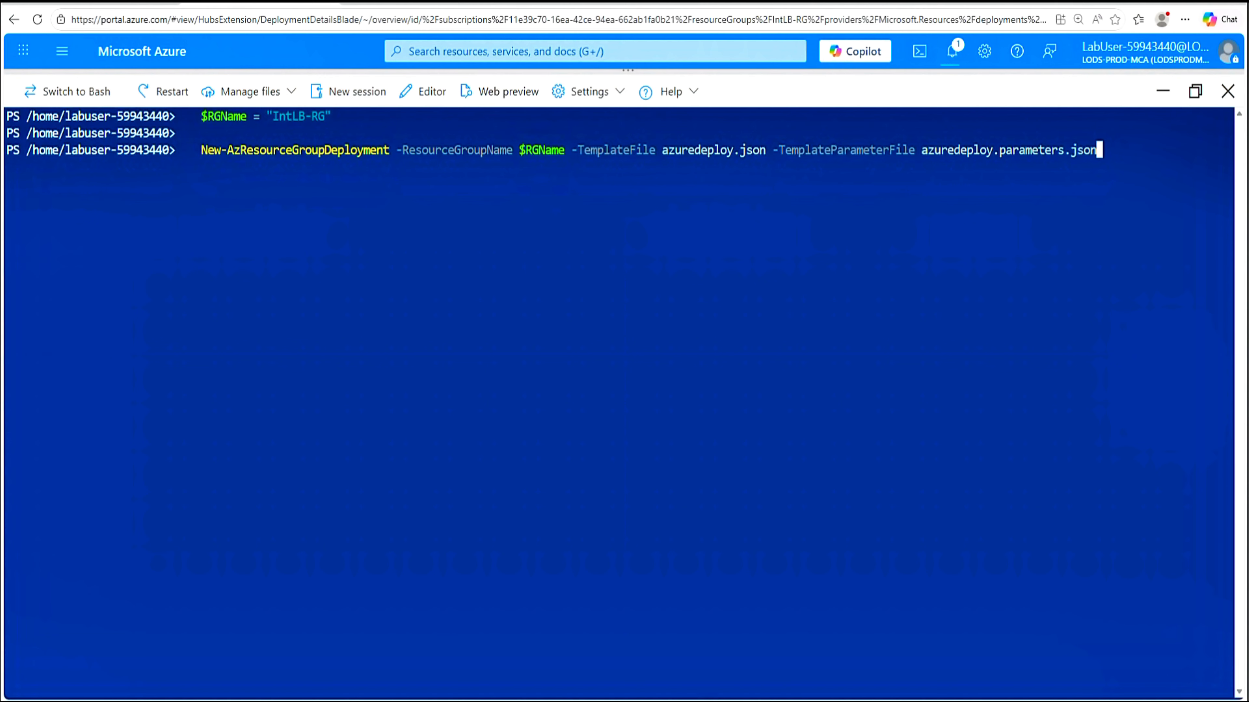
{"action": "key", "text": "ctrl+c"}
{"action": "type", "text": "ls"}
{"action": "key", "text": "Return"}
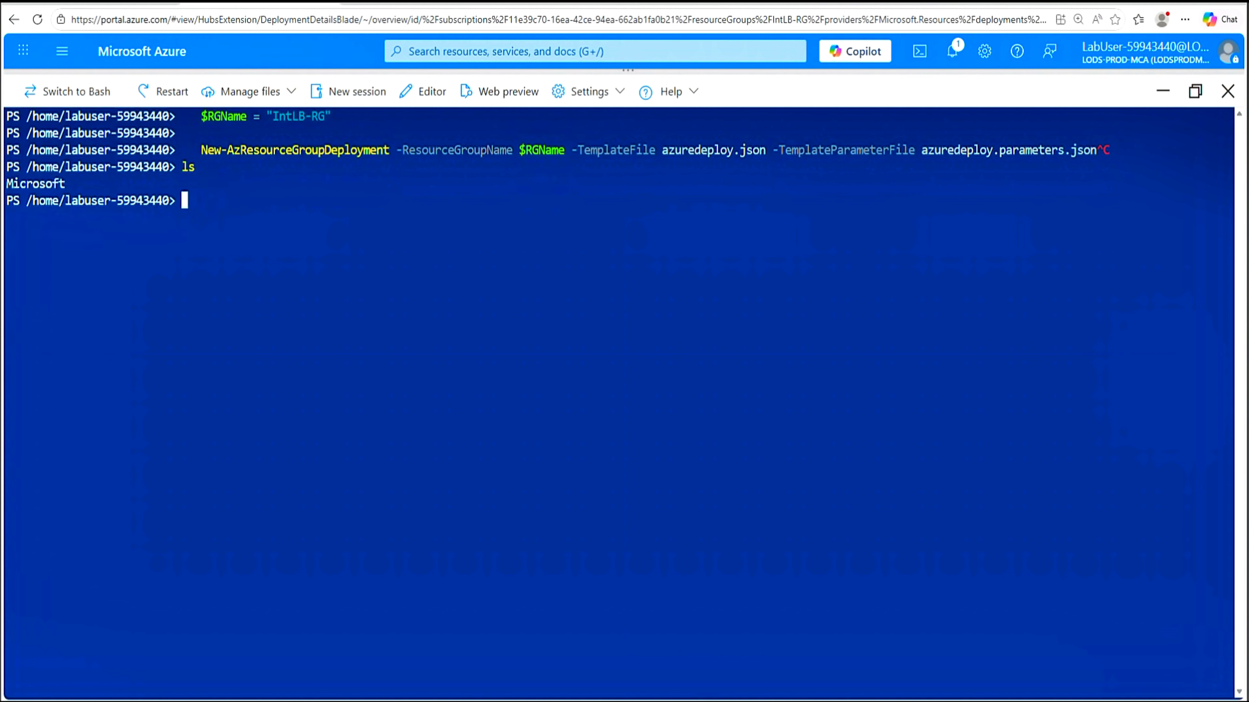
{"action": "type", "text": "cls"}
{"action": "key", "text": "Return"}
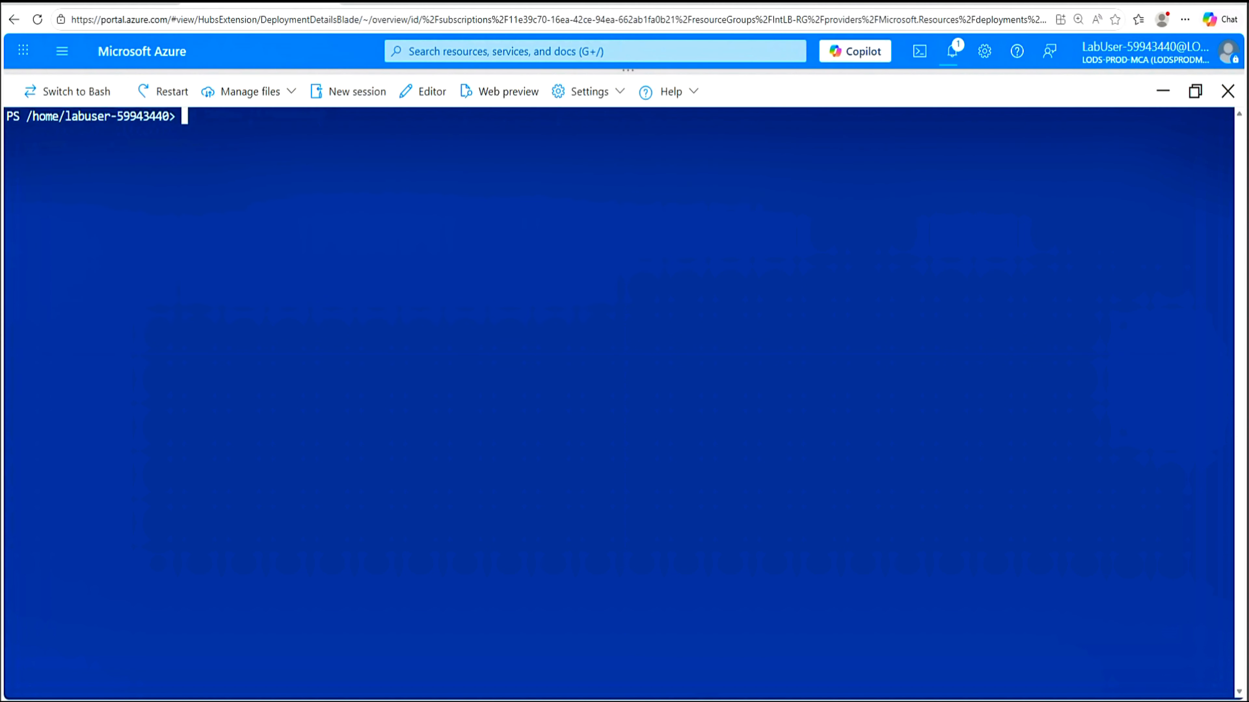
Upload azuredeploy.json and azuredeploy.parameters.json from F:\Allfiles\Exercises\M04 into Cloud Shell
{"action": "left_click", "coordinate": [293, 94]}
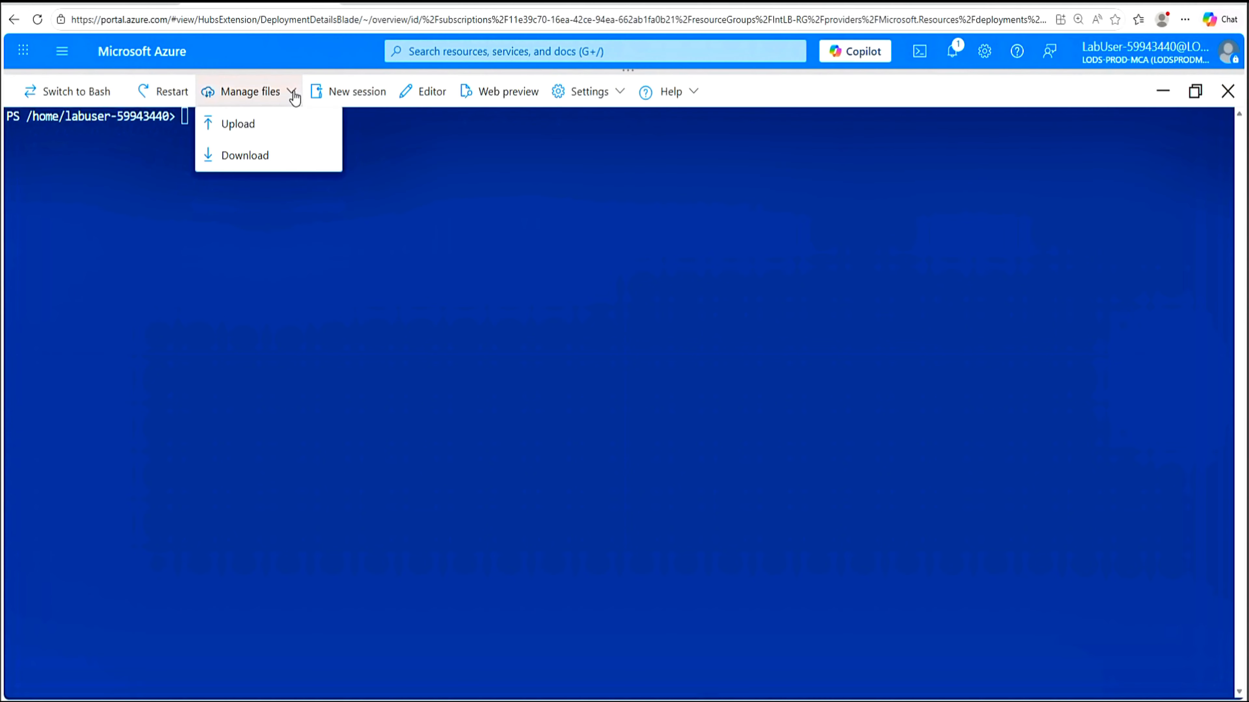
{"action": "left_click", "coordinate": [241, 124]}
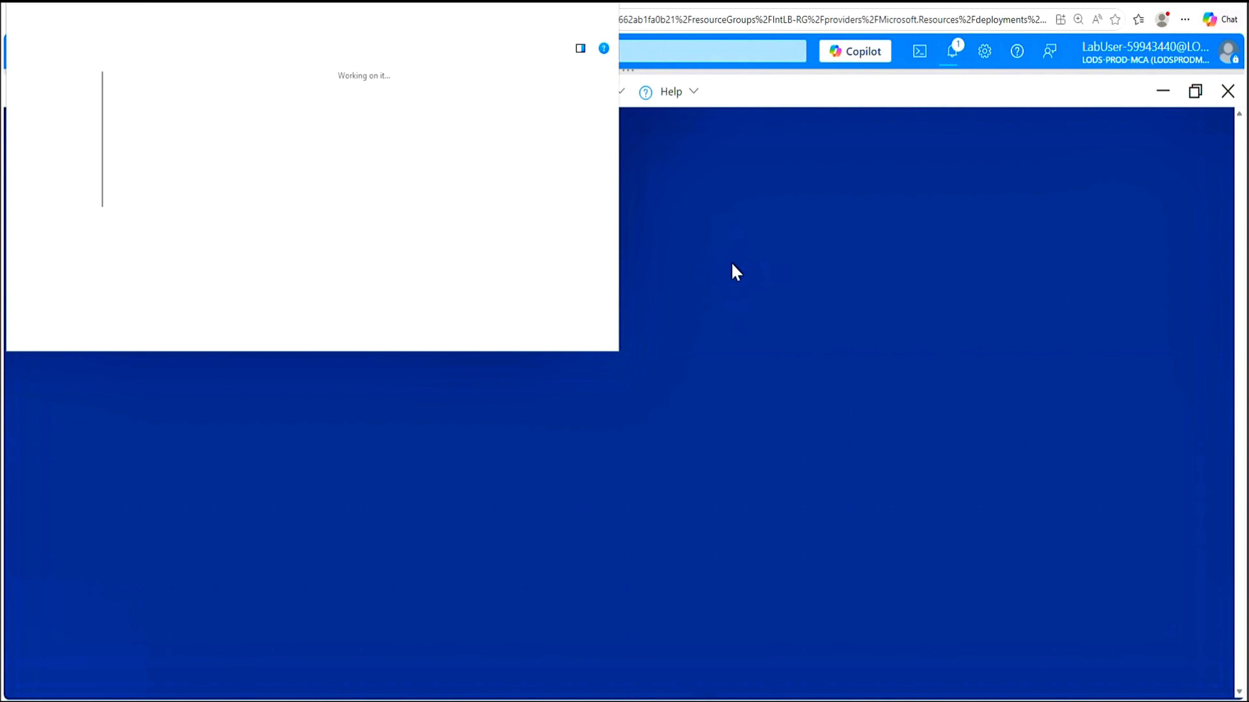
{"action": "scroll", "coordinate": [58, 242], "scroll_direction": "down", "scroll_amount": 2}
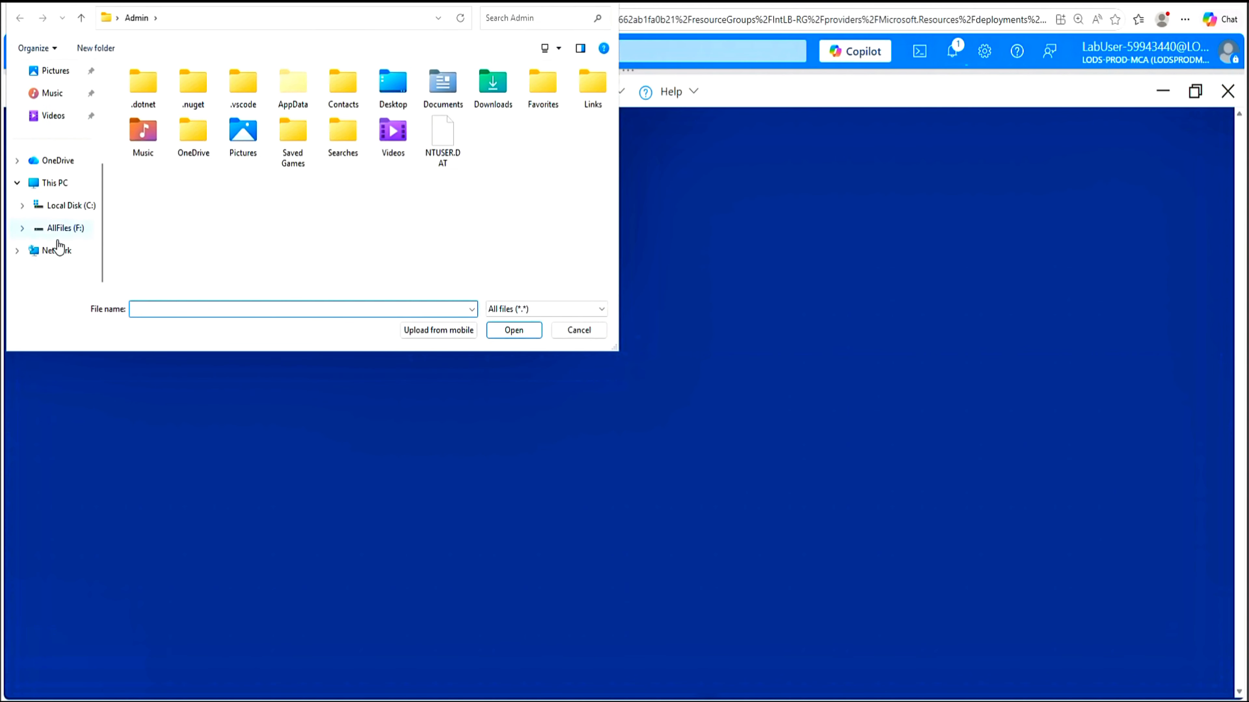
{"action": "left_click", "coordinate": [60, 230]}
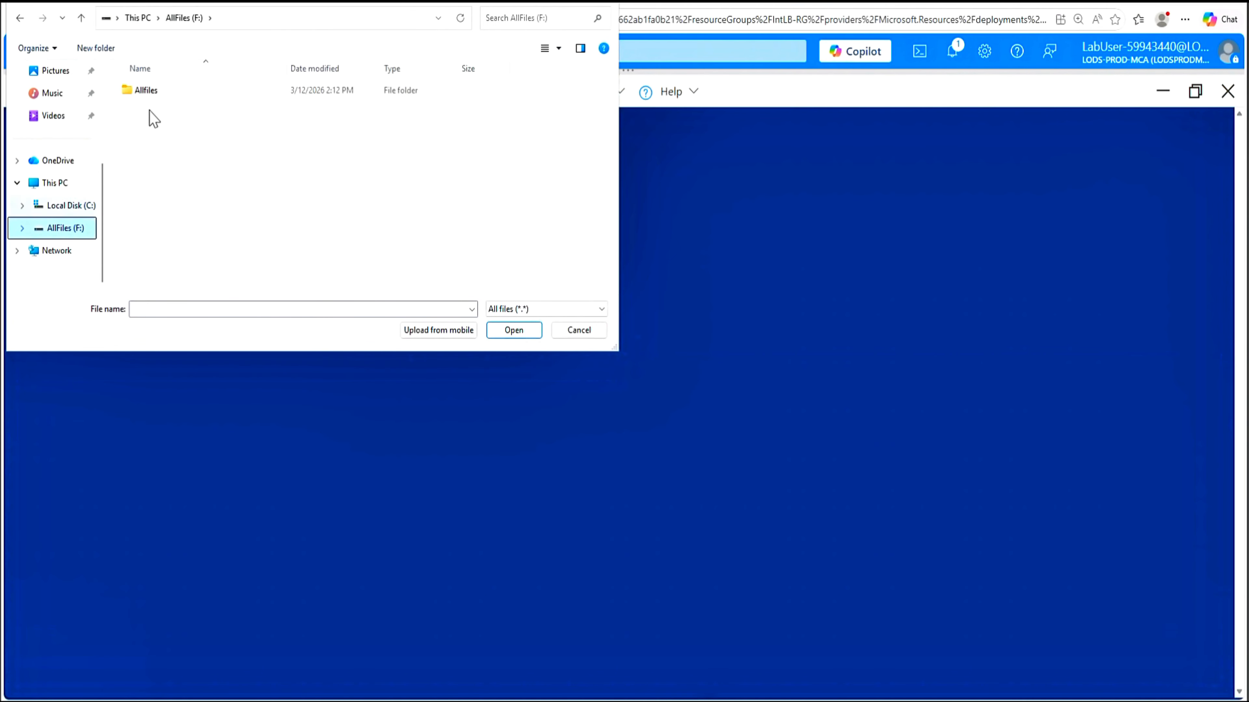
{"action": "double_click", "coordinate": [150, 94]}
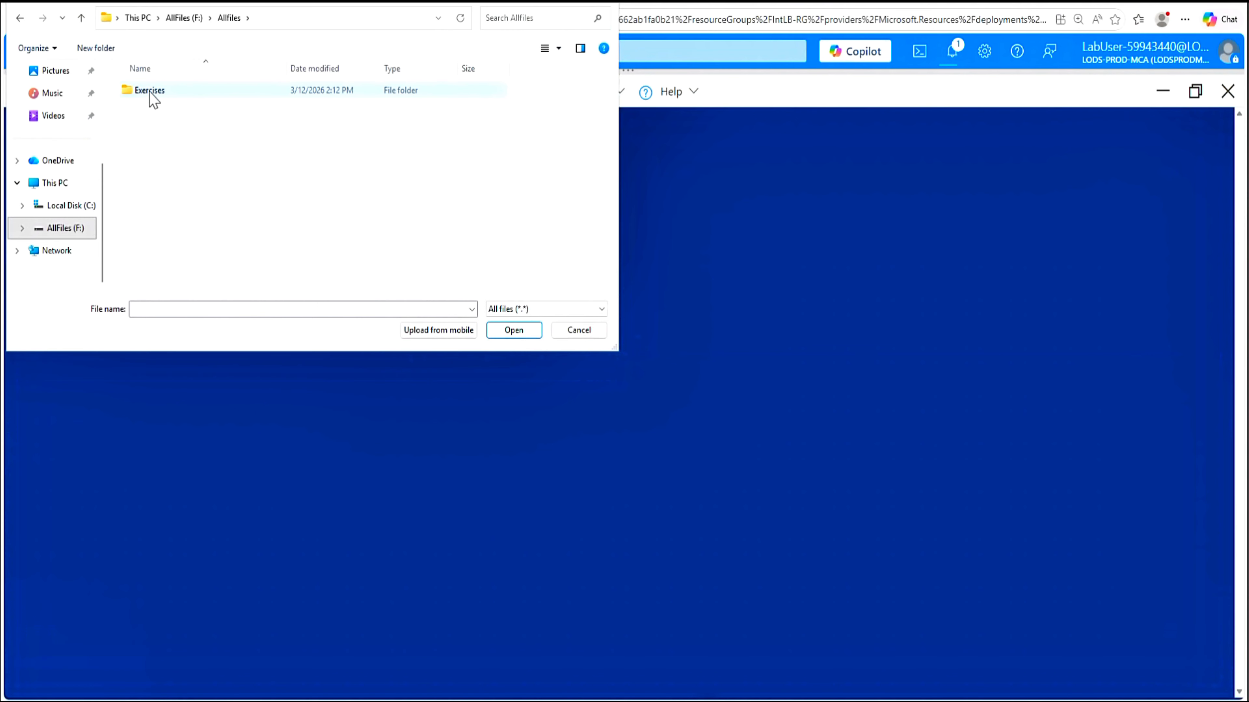
{"action": "double_click", "coordinate": [150, 93]}
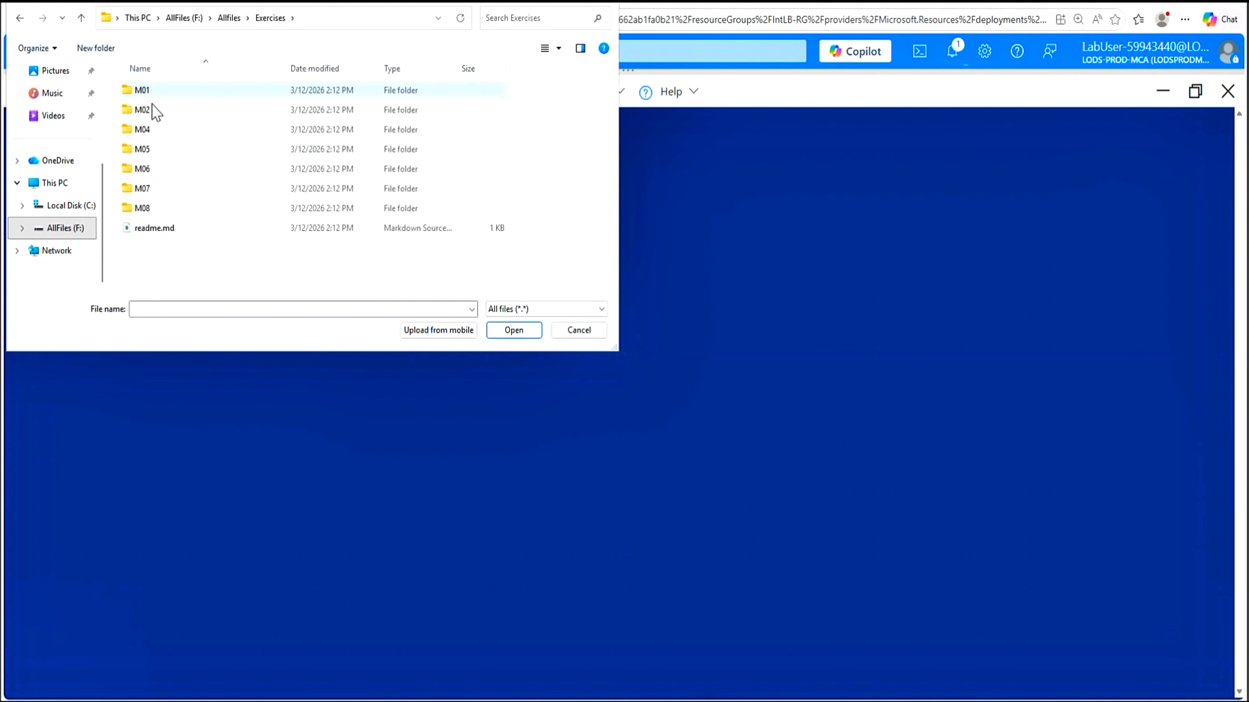
{"action": "double_click", "coordinate": [146, 131]}
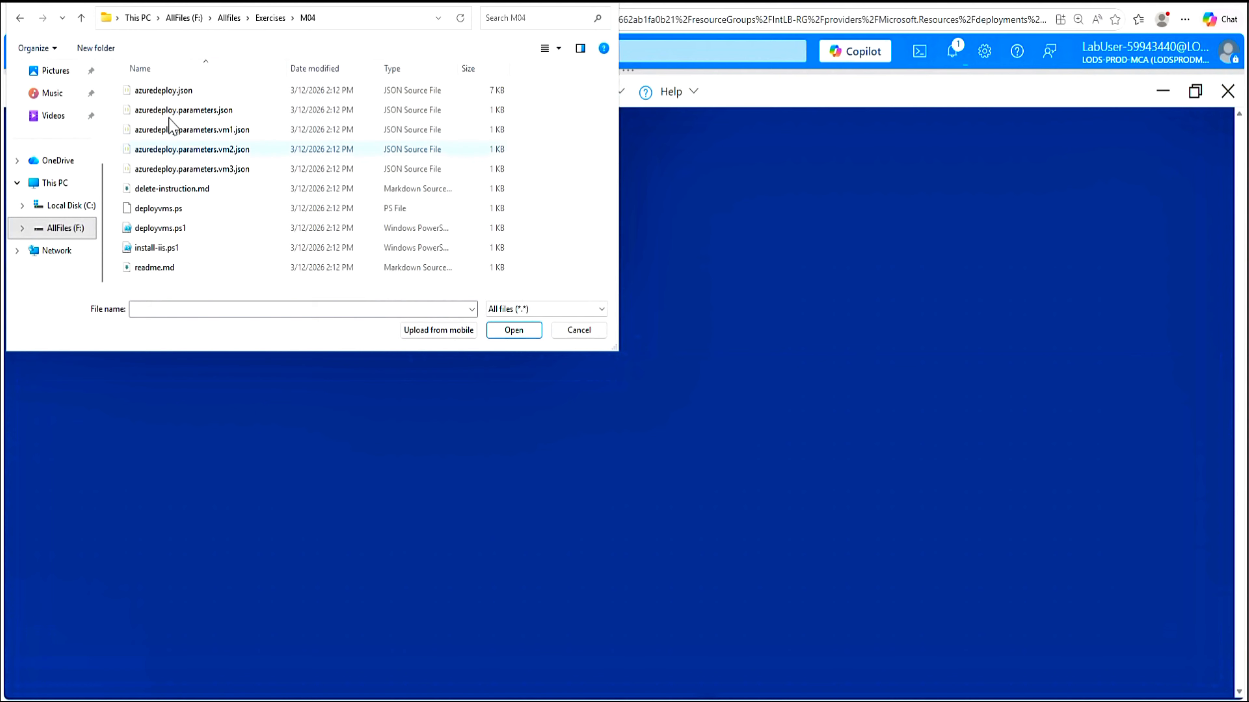
{"action": "left_click", "coordinate": [167, 94]}
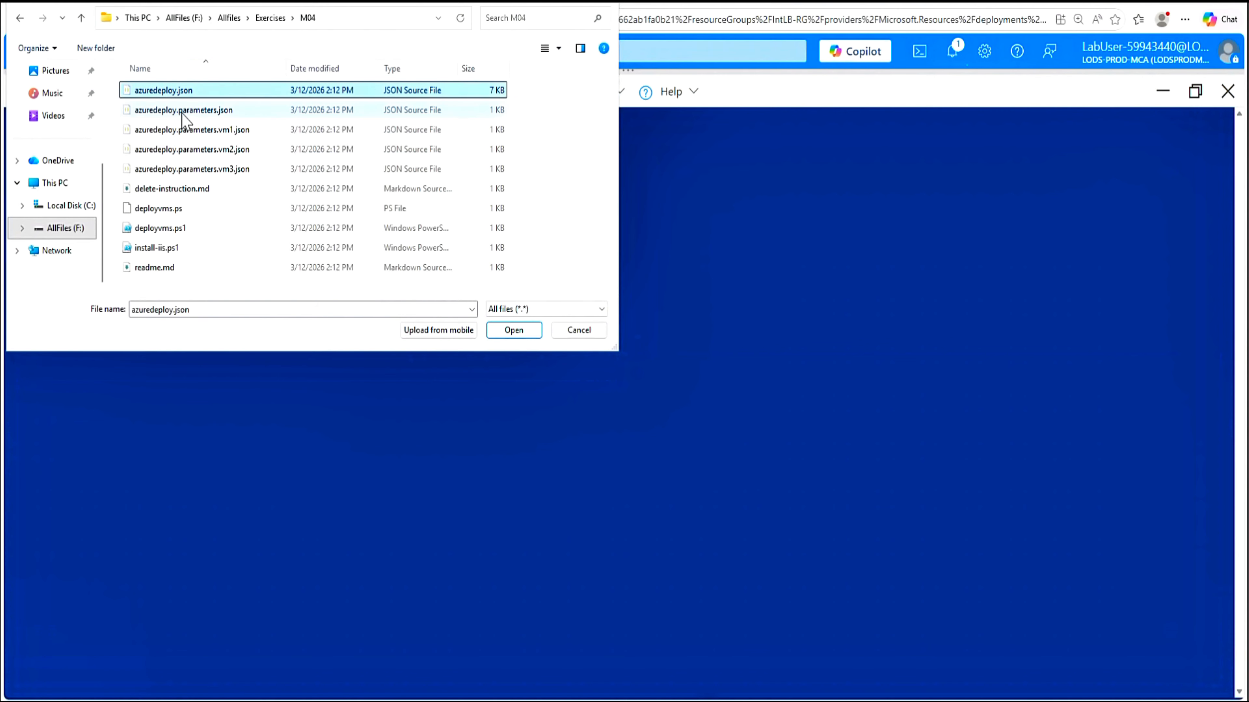
{"action": "left_click", "coordinate": [181, 111], "text": "ctrl"}
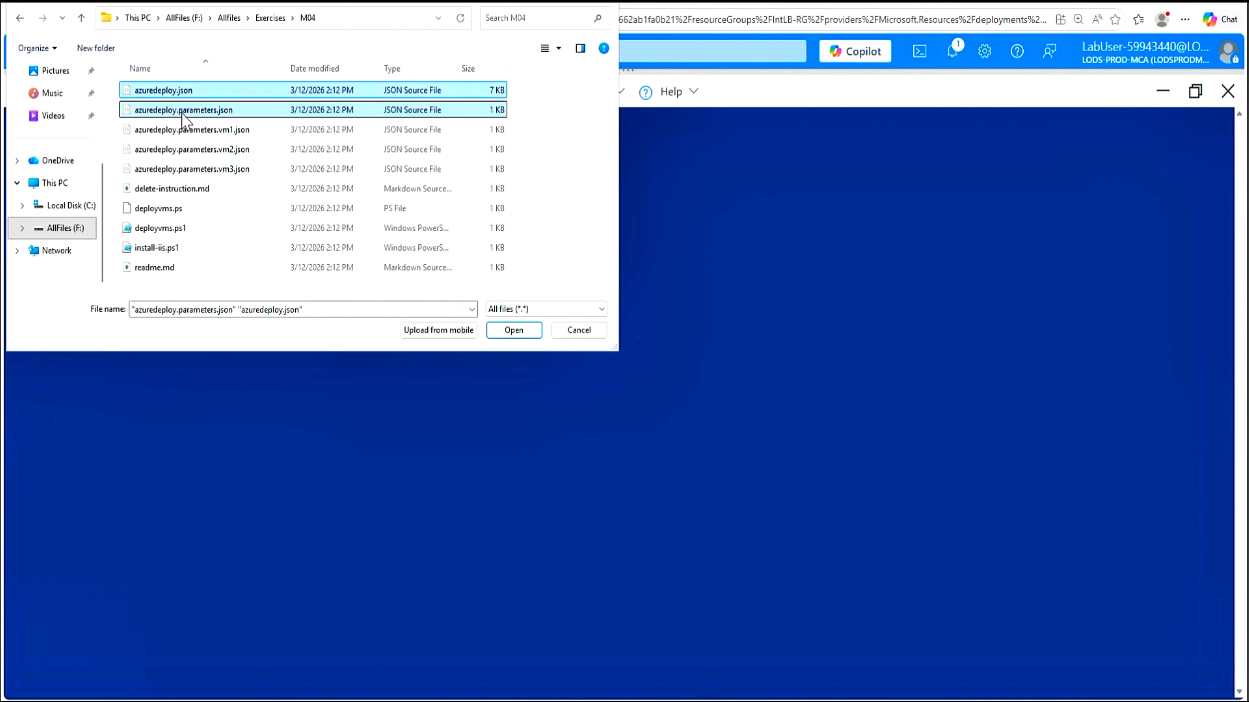
{"action": "left_click", "coordinate": [517, 334]}
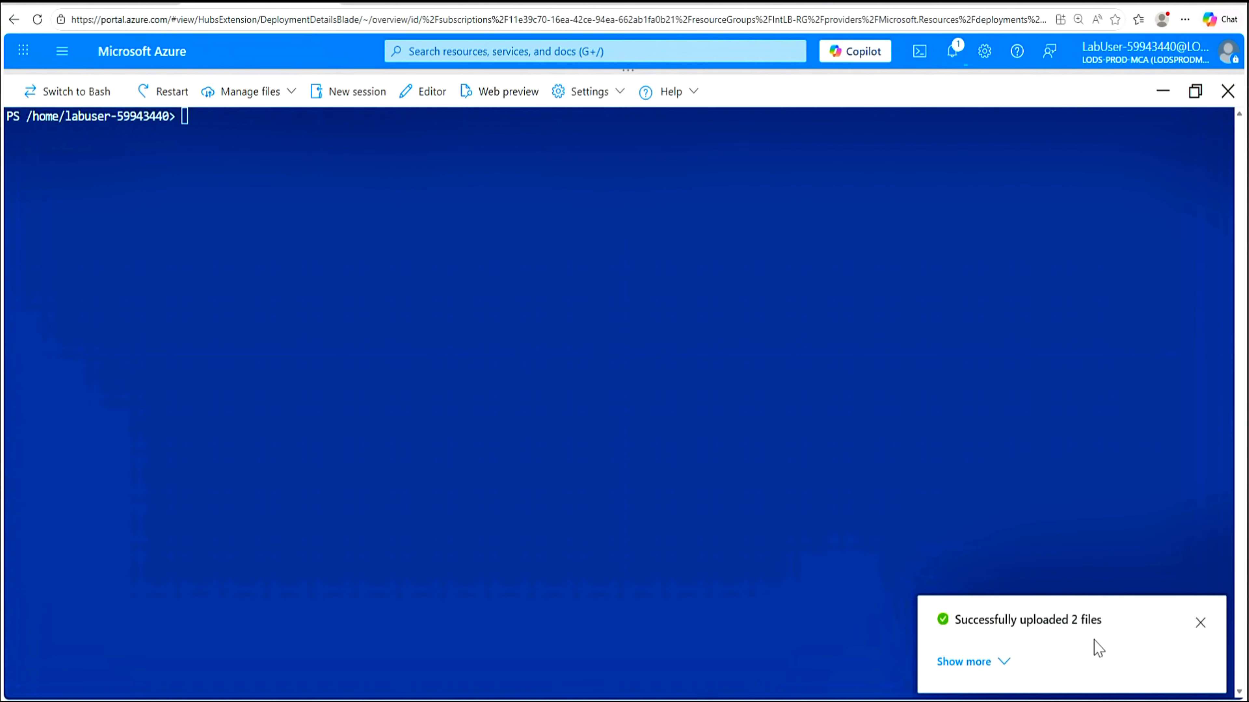
Confirm the uploaded template files with ls and set $RGName to IntLB-RG
{"action": "left_click", "coordinate": [1200, 623]}
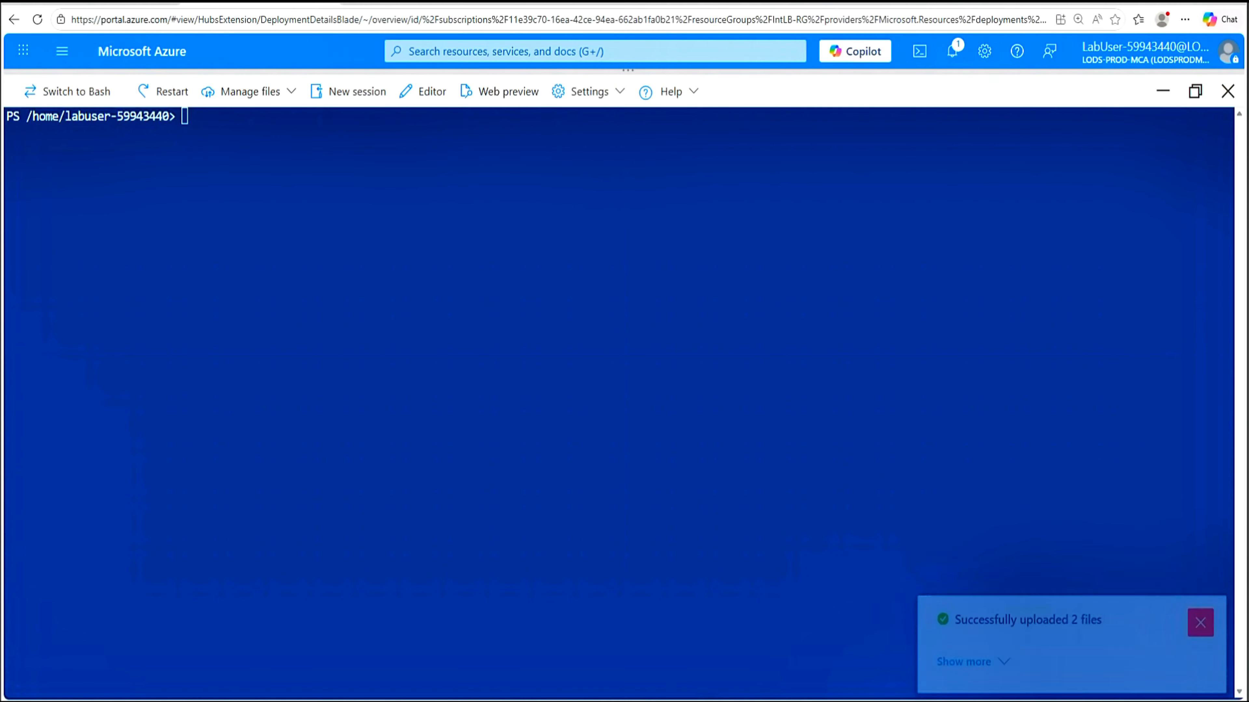
{"action": "type", "text": "ls"}
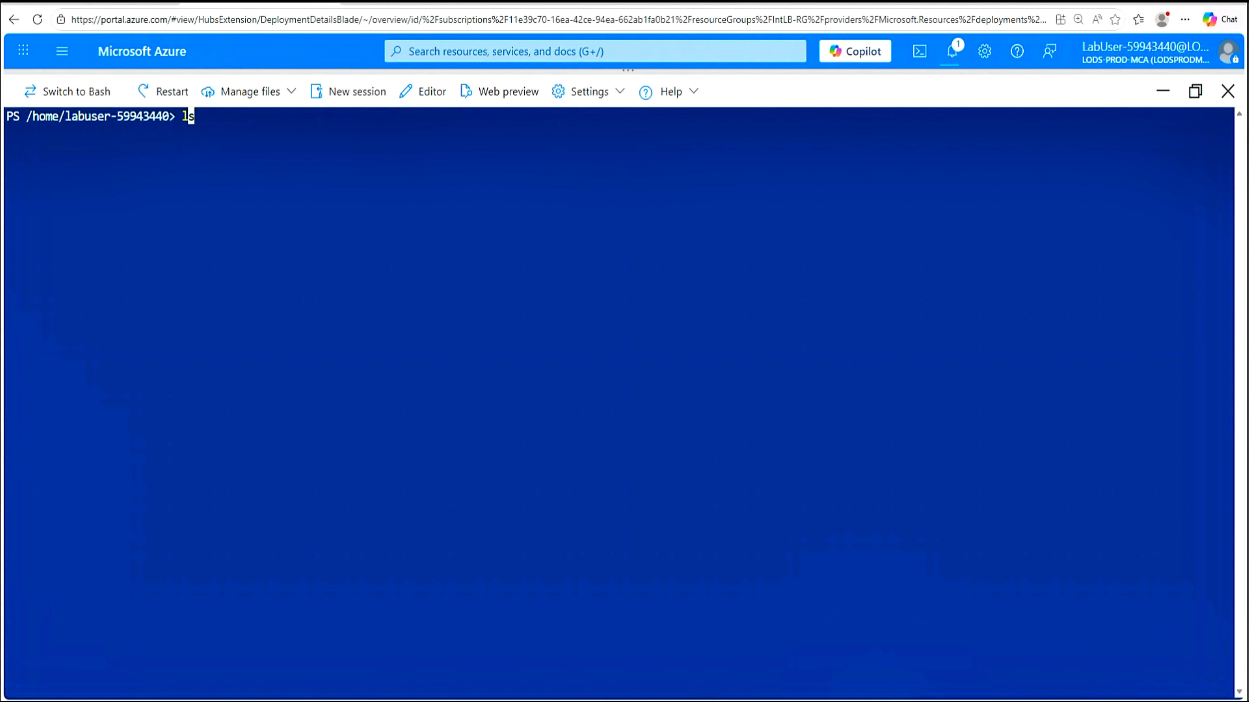
{"action": "key", "text": "Return"}
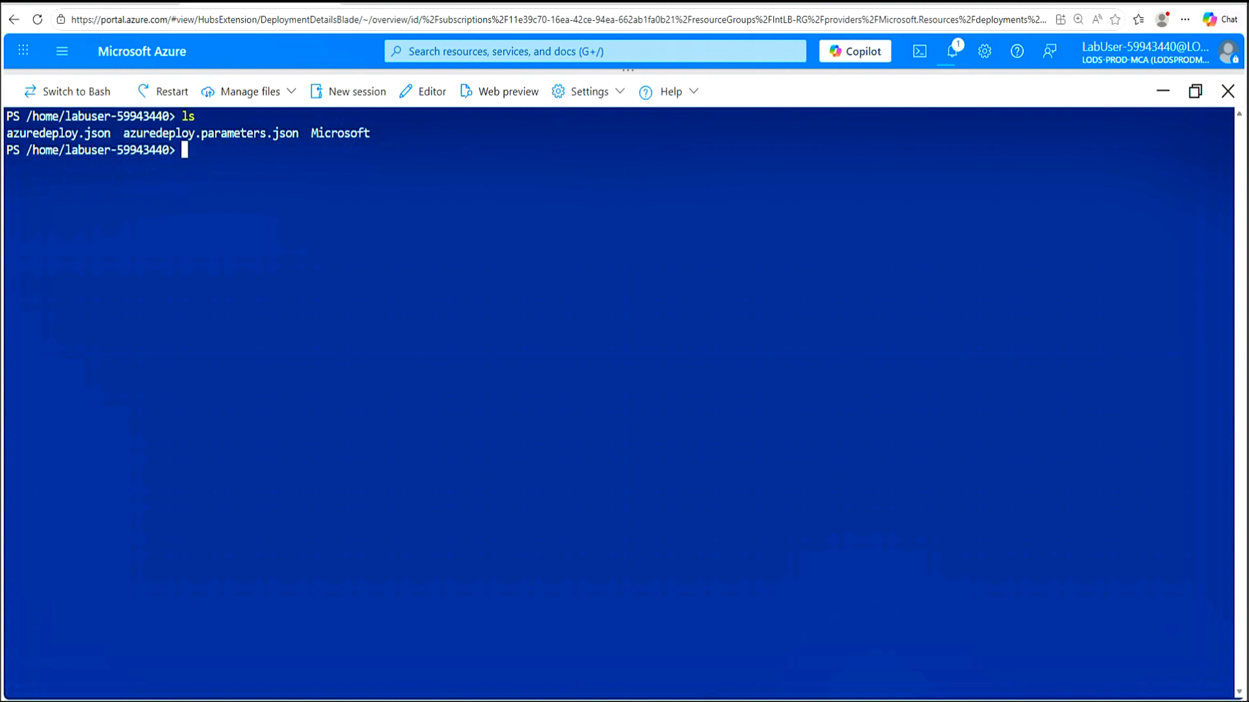
{"action": "type", "text": "$RGName = \"IntLB-RG\""}
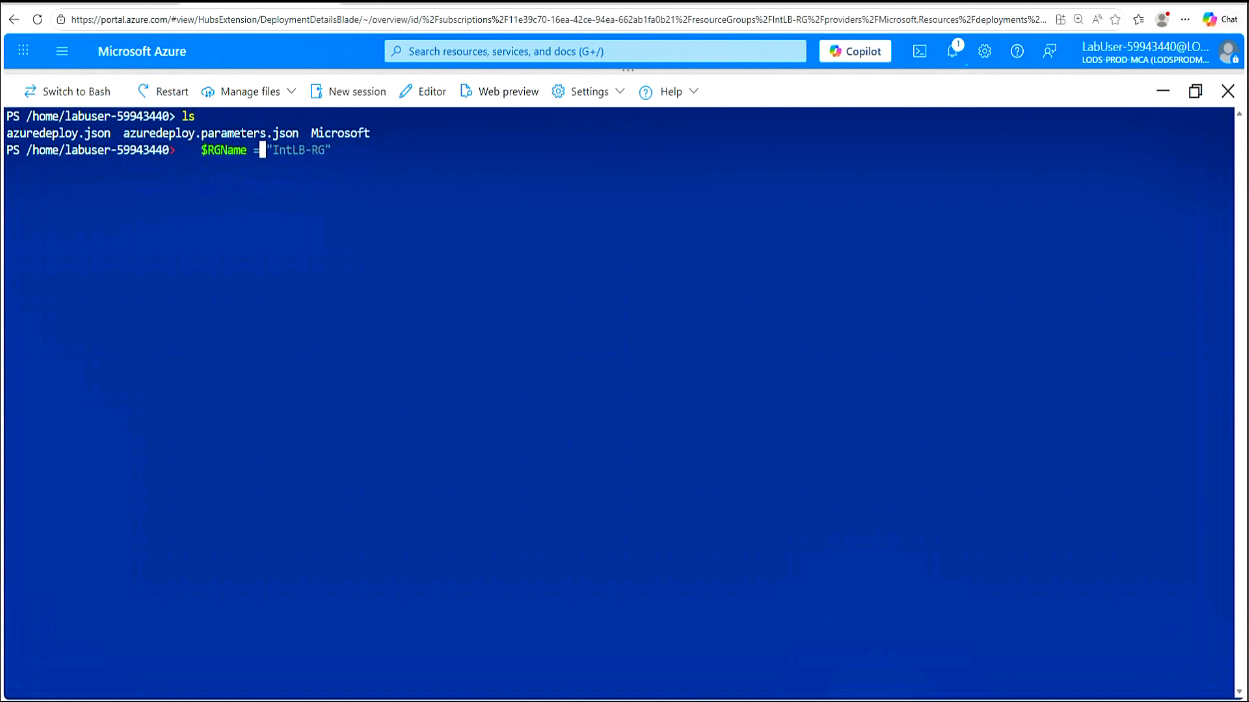
{"action": "key", "text": "Return"}
{"action": "key", "text": "Return"}
Run New-AzResourceGroupDeployment with azuredeploy.json and its parameters file, also opening Virtual machines
{"action": "type", "text": "New-AzResourceGroupDeployment -ResourceGroupName $RGName -TemplateFil"}
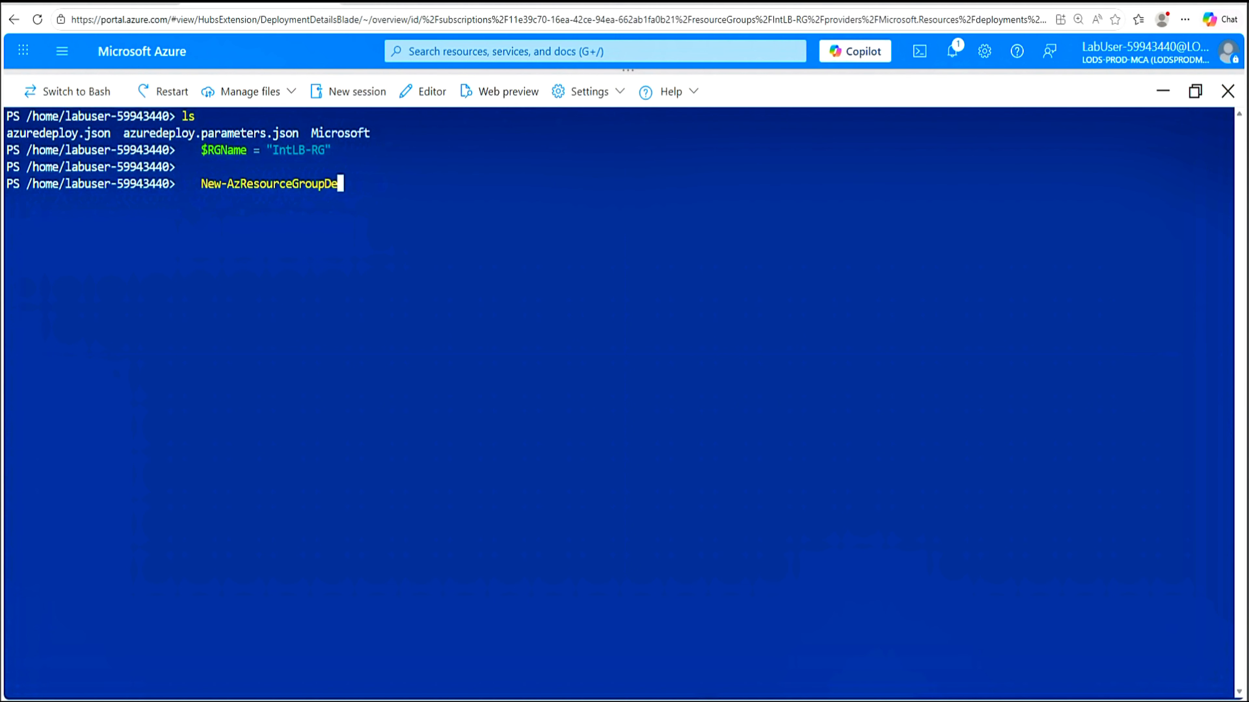
{"action": "type", "text": "e azuredeploy.json -TemplateParameterFile azuredeploy.parameters.json"}
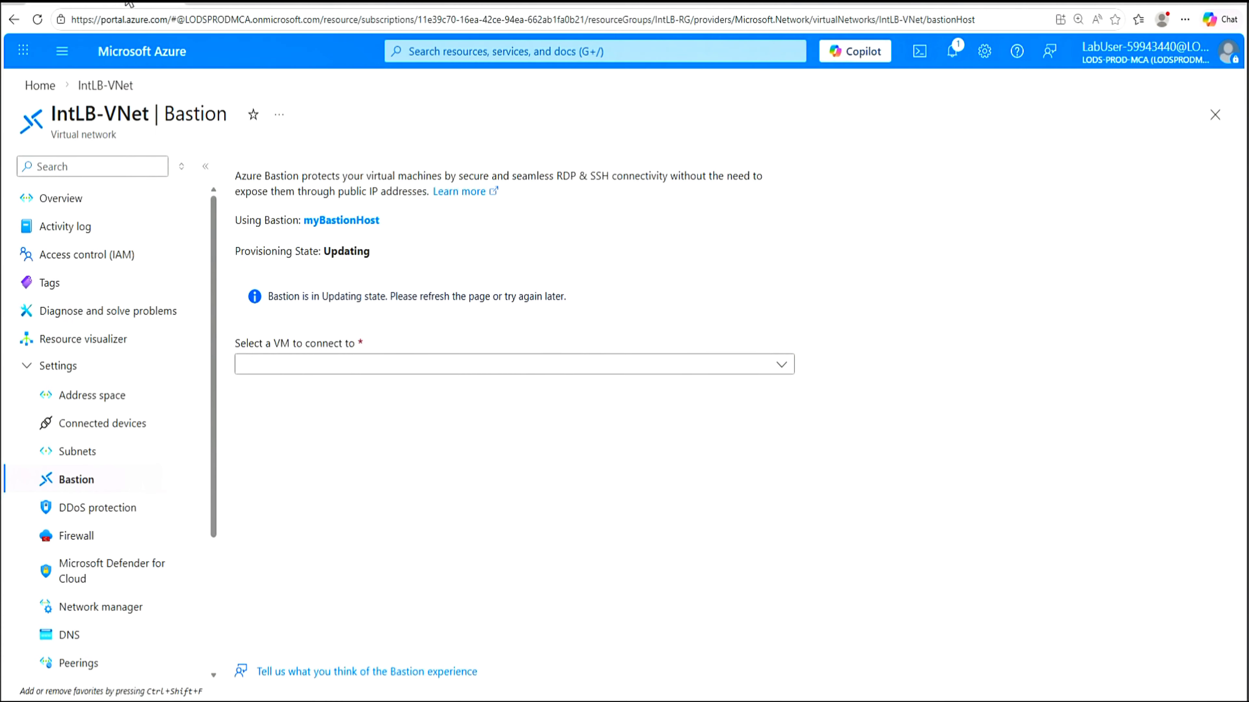
{"action": "left_click", "coordinate": [507, 52]}
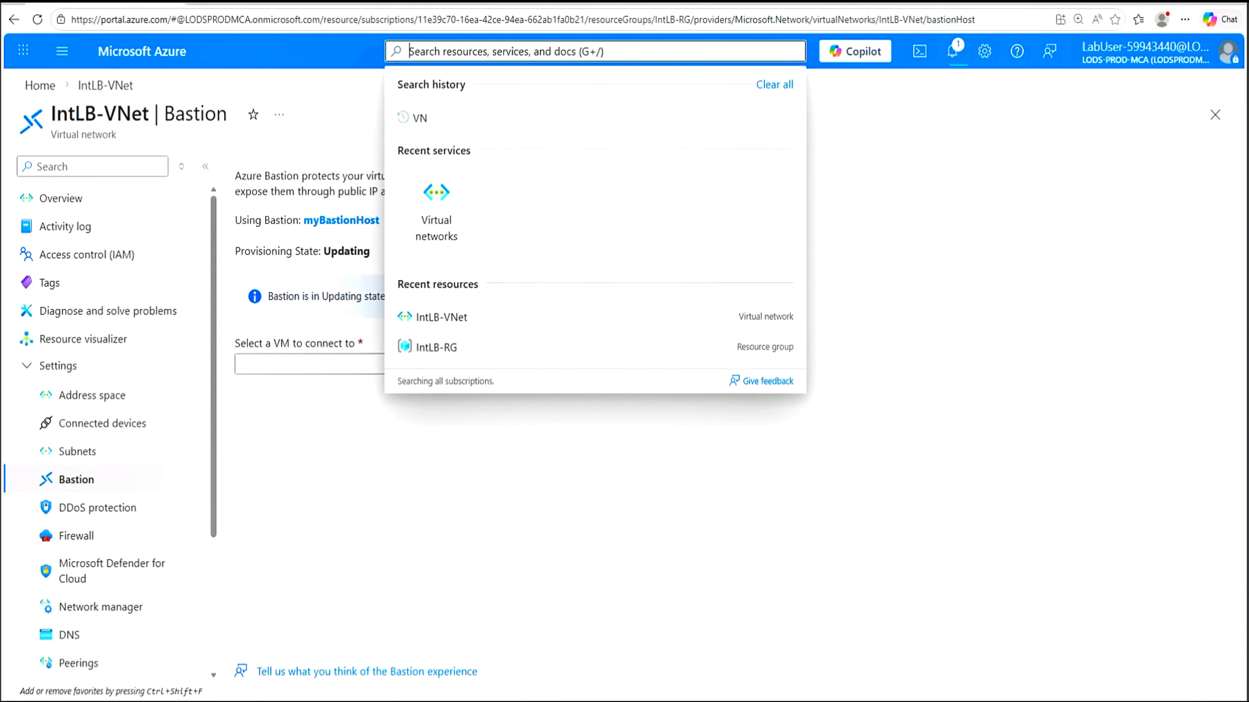
{"action": "type", "text": "VM"}
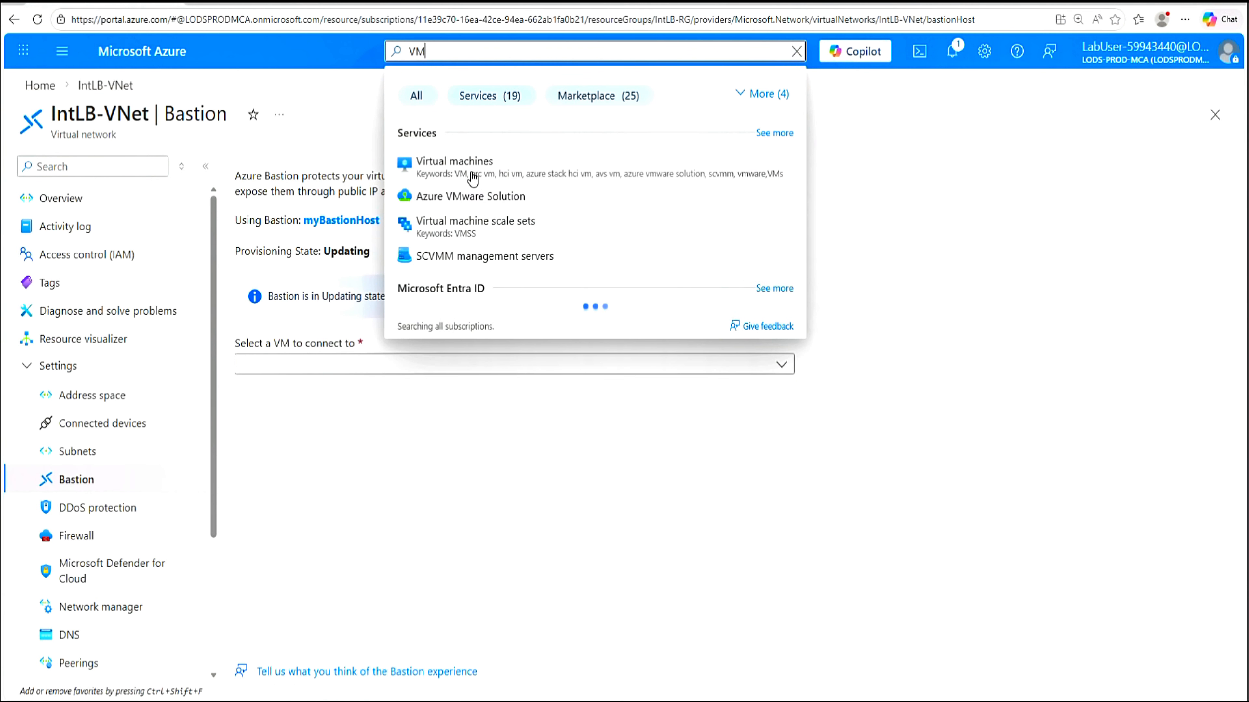
{"action": "left_click", "coordinate": [469, 169]}
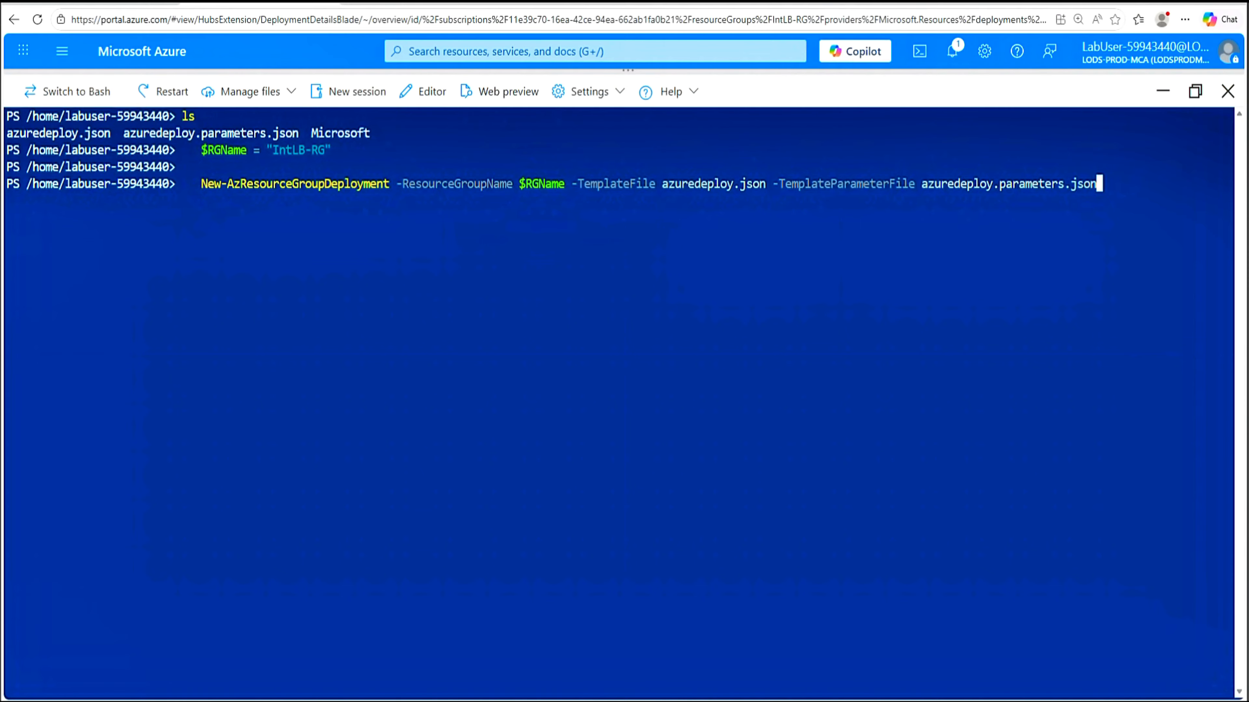
{"action": "key", "text": "Return"}
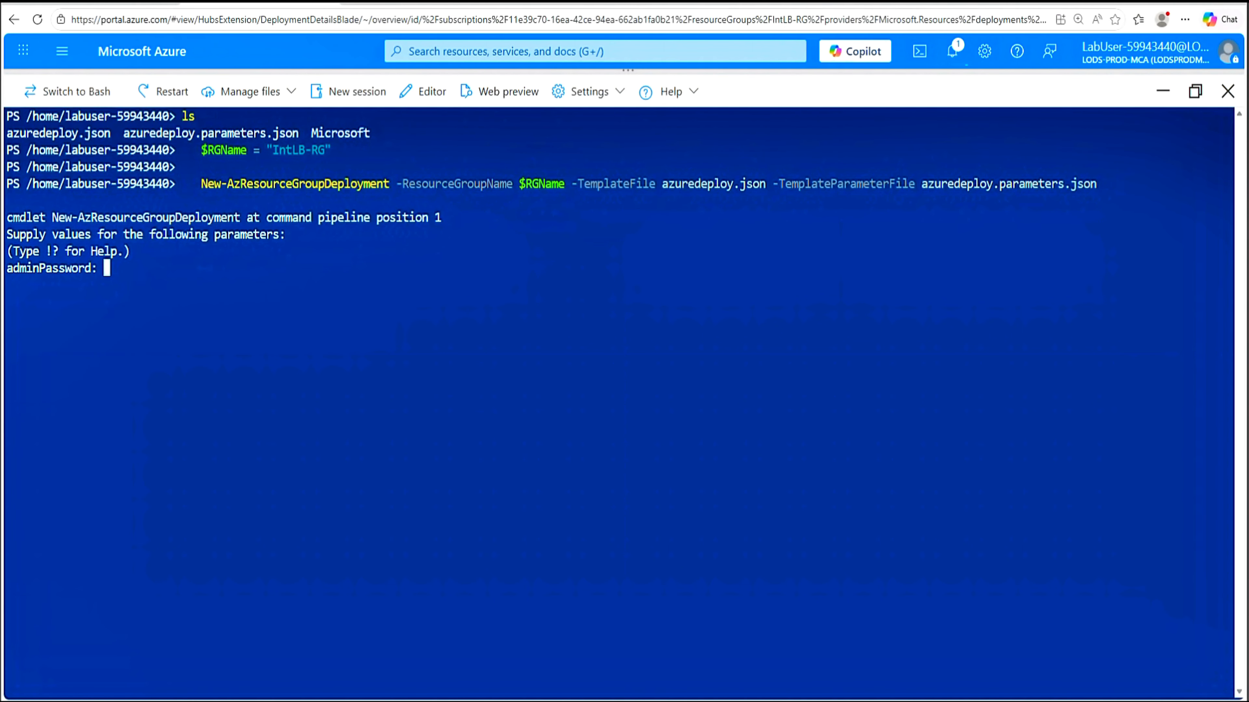
{"action": "key", "text": "super+s"}
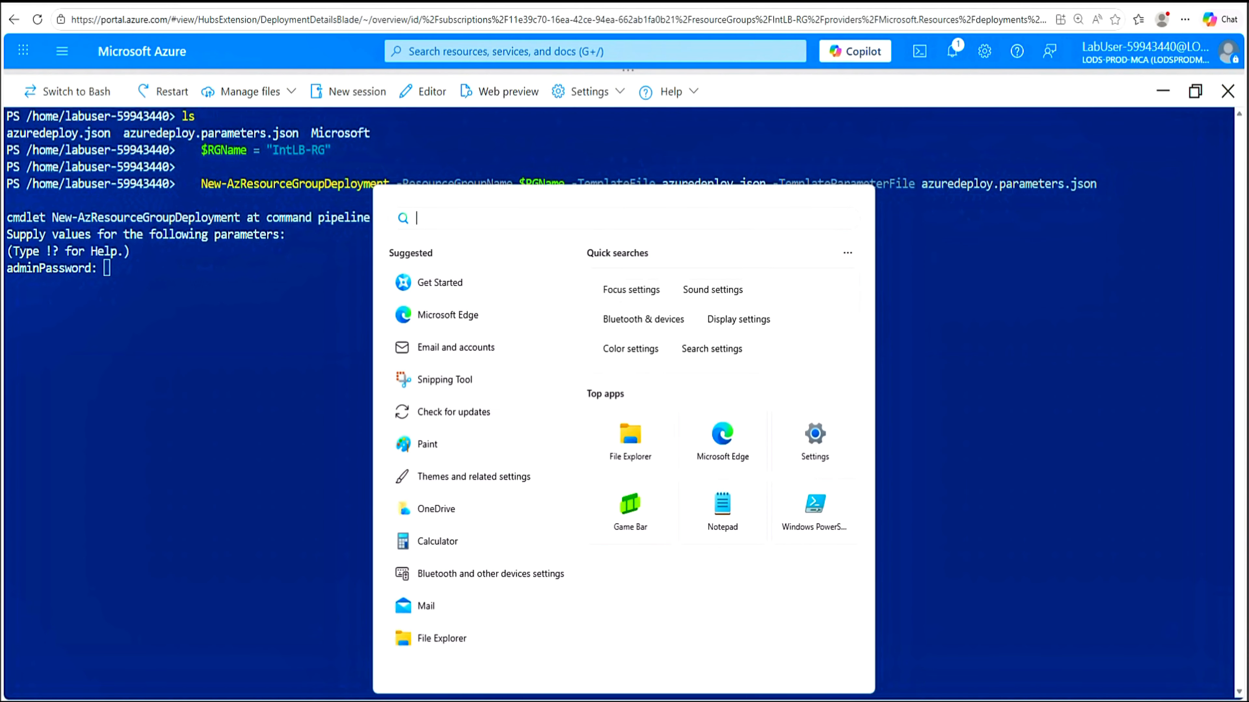
Type the admin password in Notepad, copy it, and return to Cloud Shell's adminPassword prompt
{"action": "left_click", "coordinate": [730, 516]}
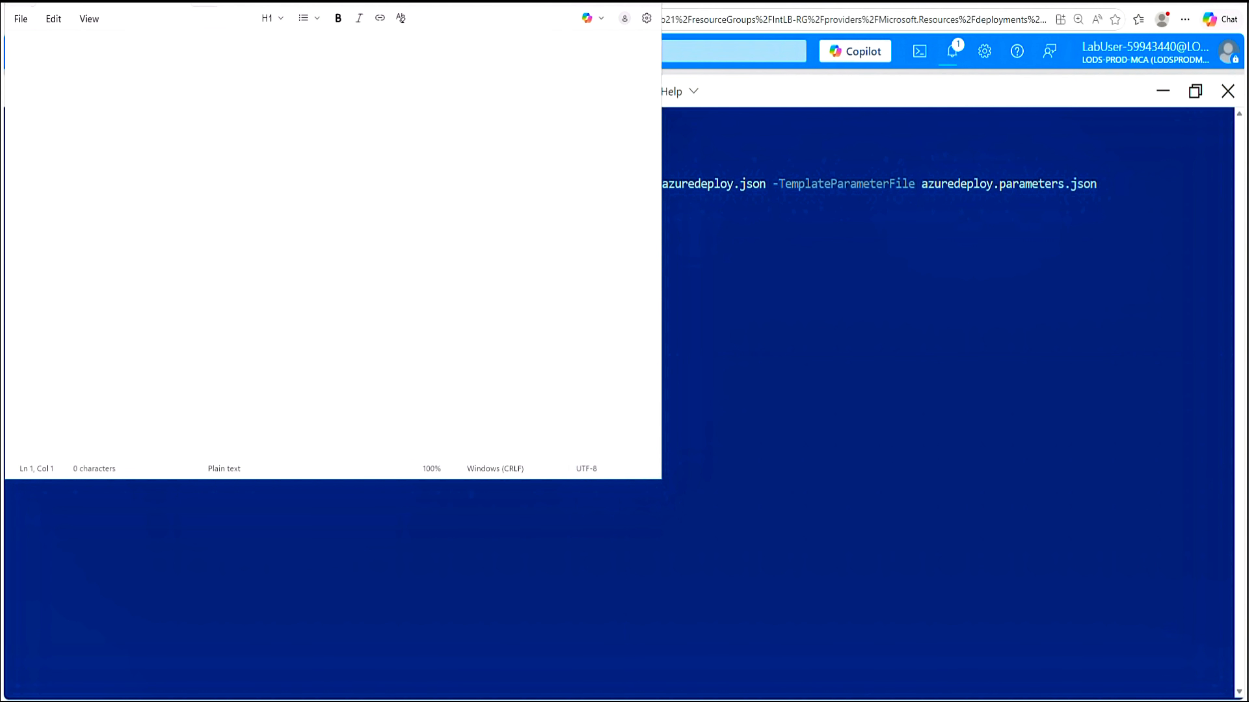
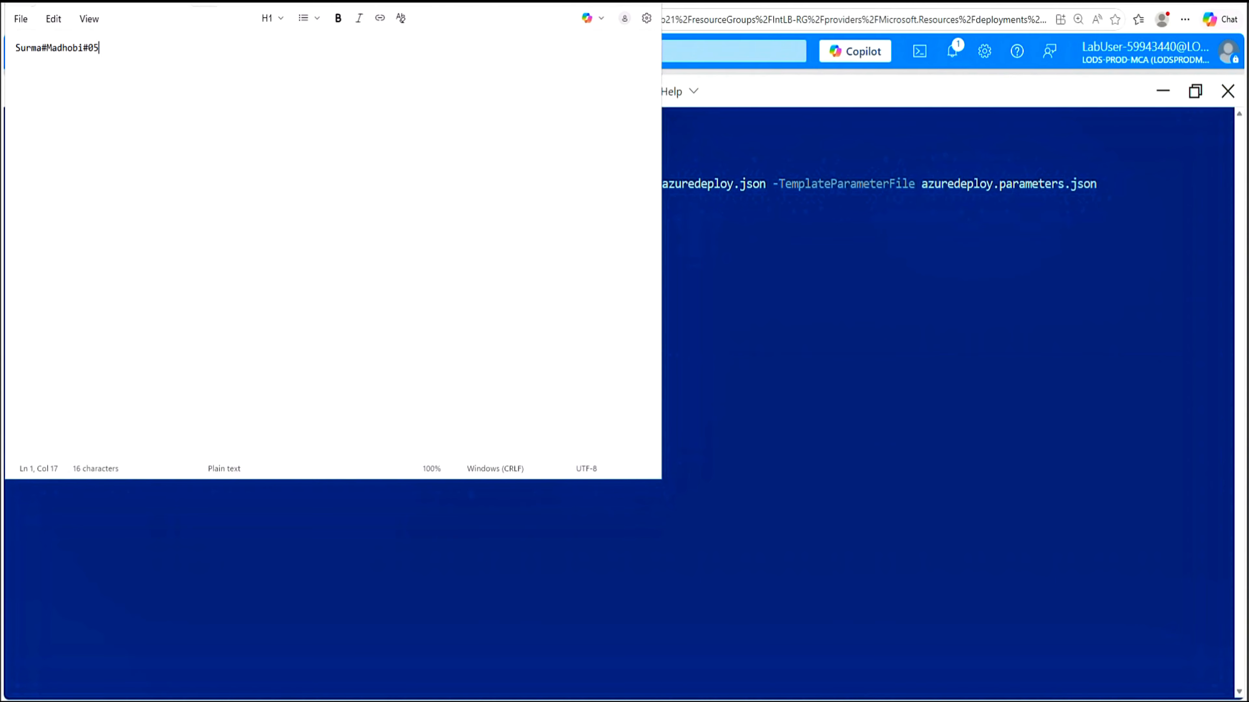
{"action": "key", "text": "ctrl+a"}
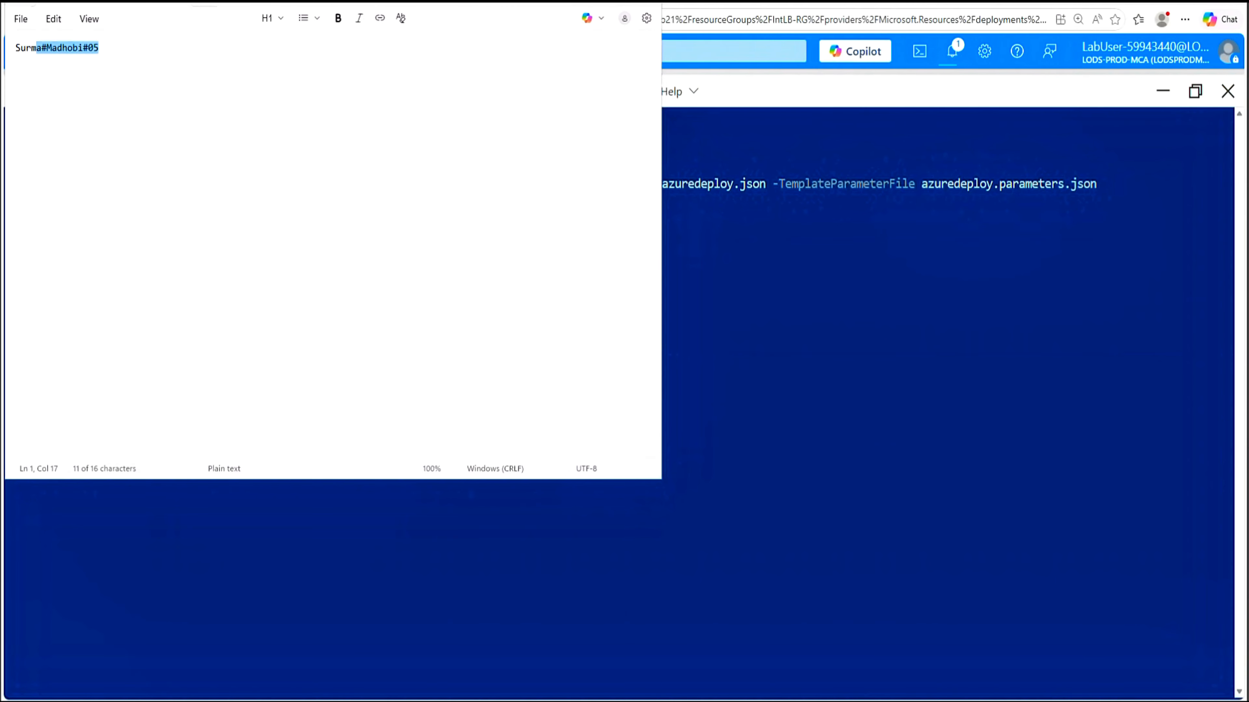
{"action": "right_click", "coordinate": [23, 54]}
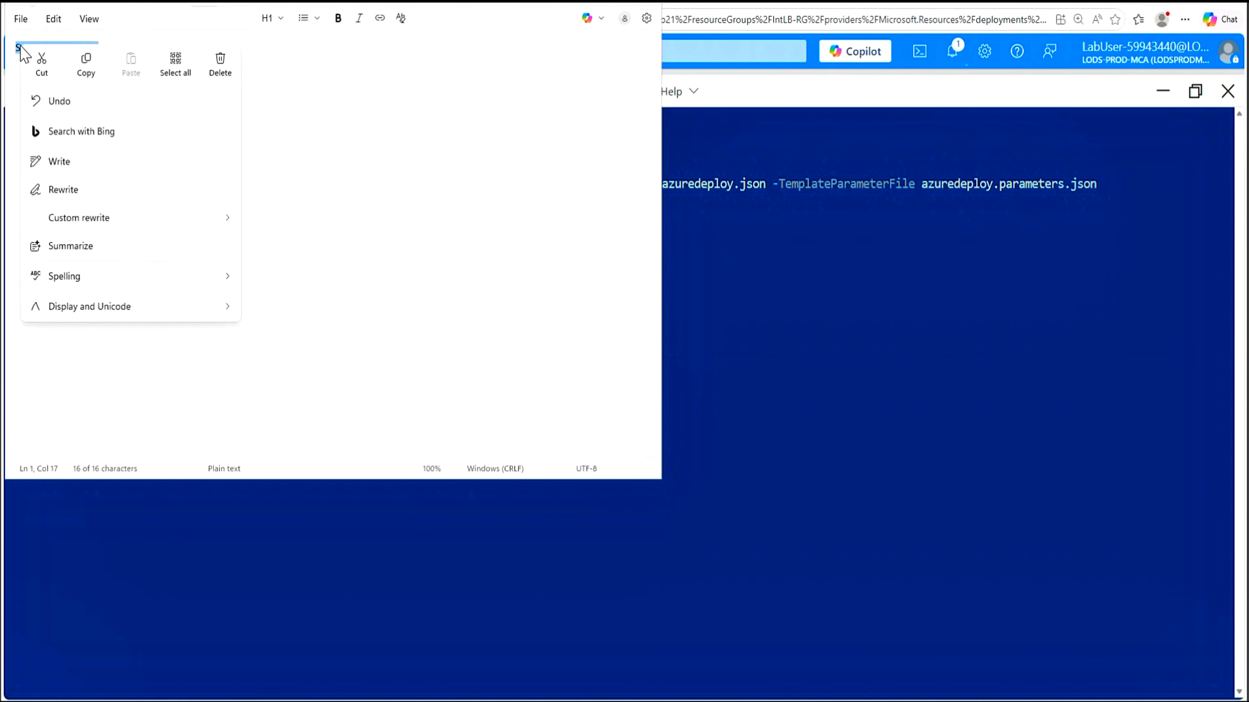
{"action": "left_click", "coordinate": [80, 65]}
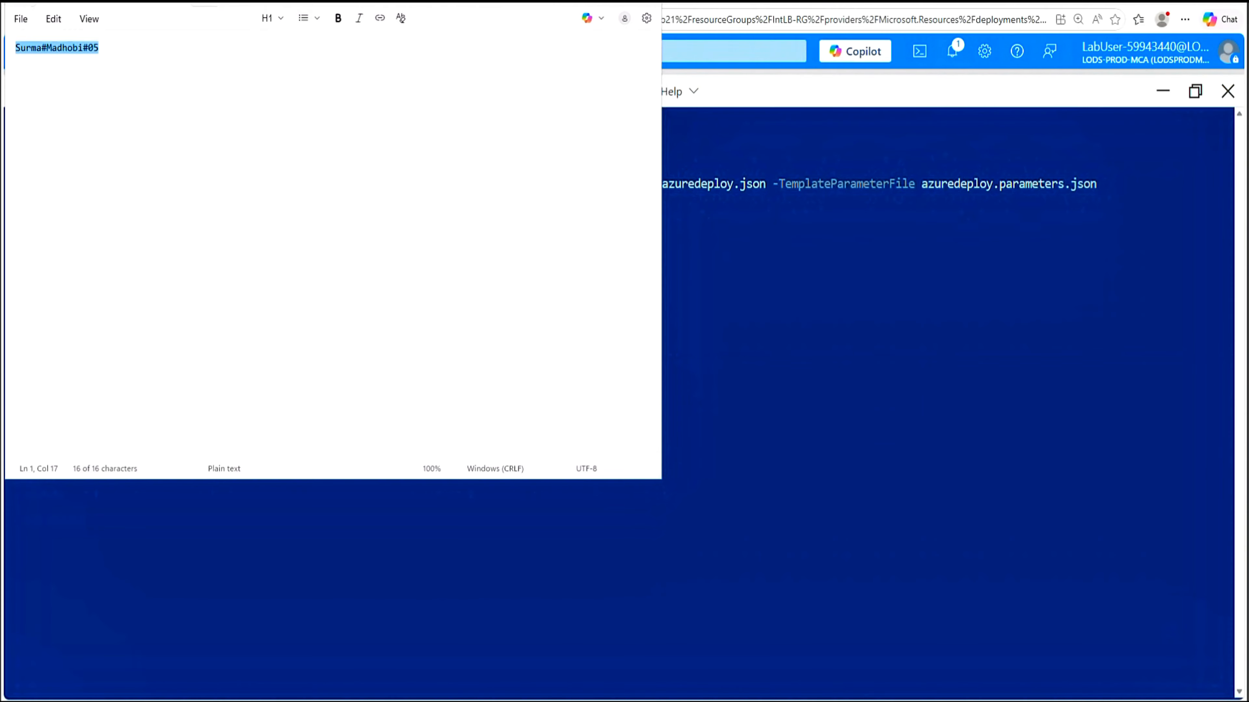
{"action": "key", "text": "alt+Tab"}
{"action": "right_click", "coordinate": [921, 298]}
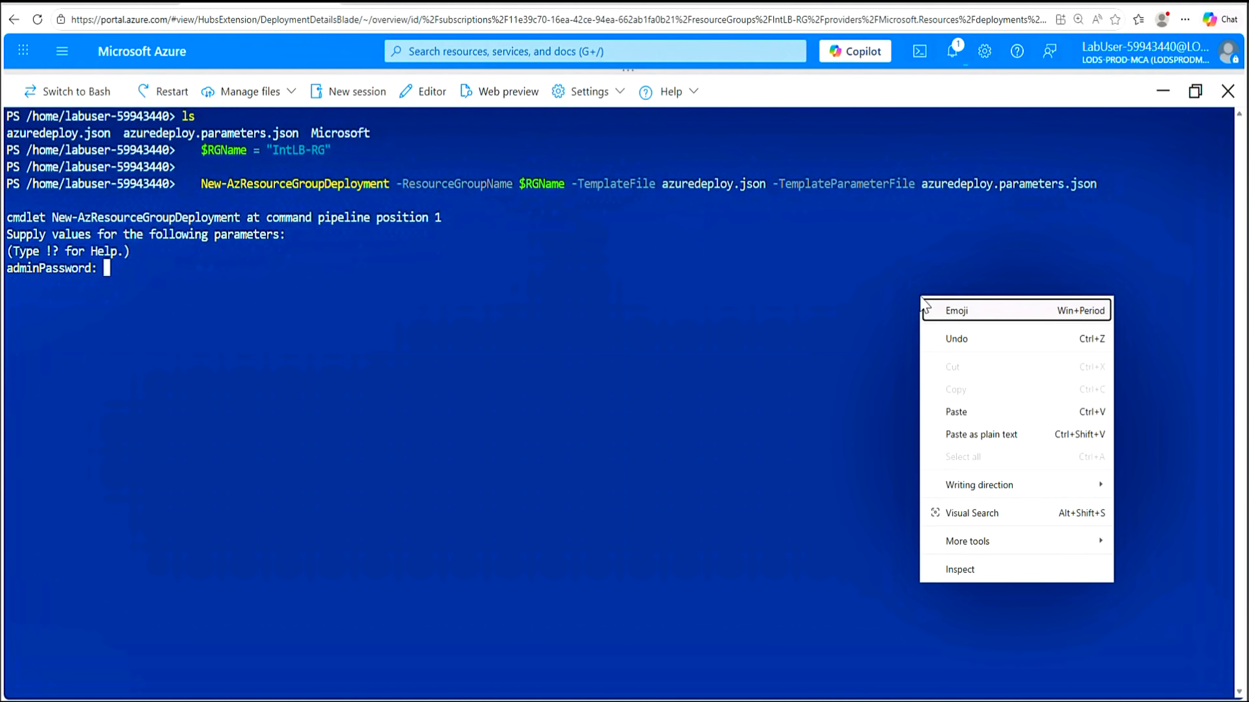
Paste the admin password to finish the deployment and highlight the vmCount row in the output
{"action": "left_click", "coordinate": [954, 412]}
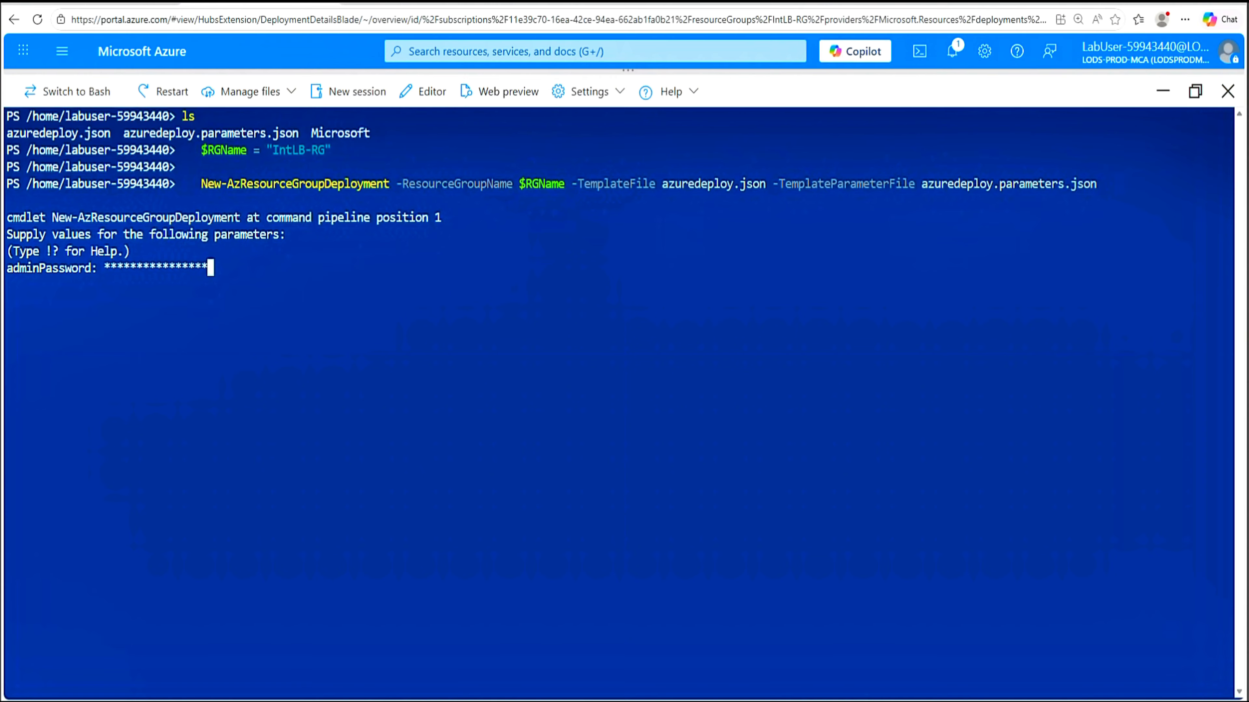
{"action": "key", "text": "Return"}
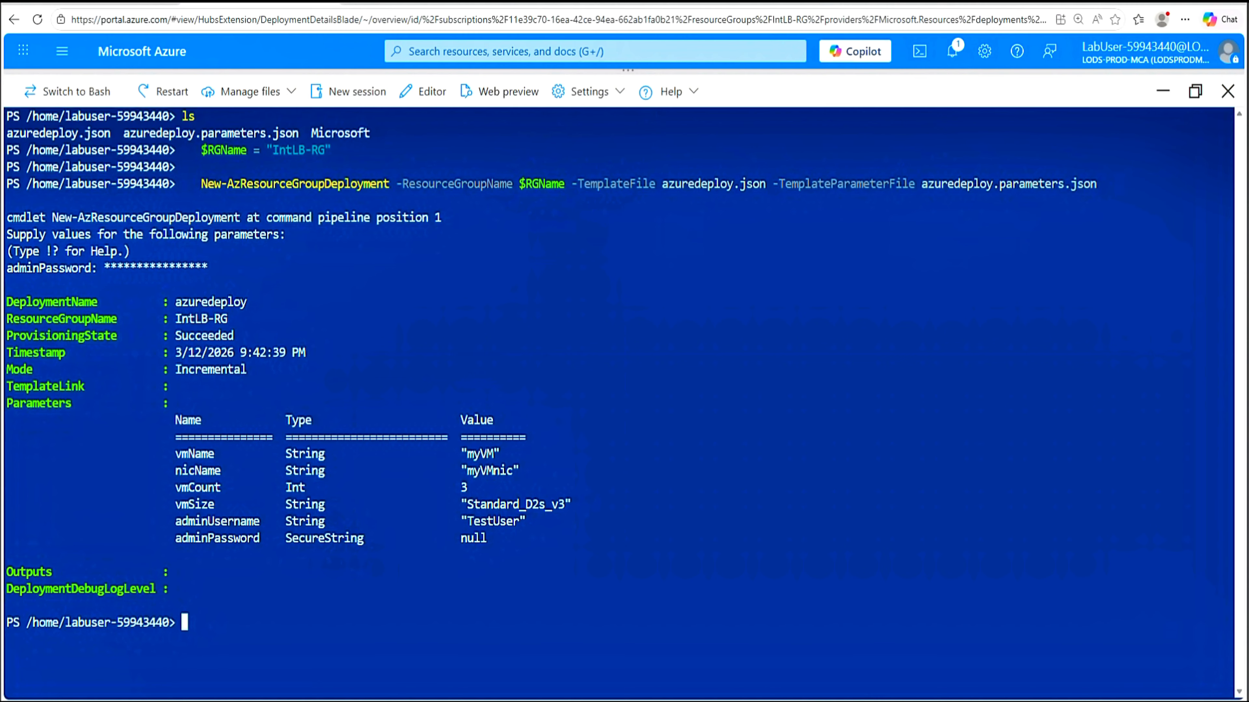
{"action": "left_click_drag", "start_coordinate": [176, 486], "coordinate": [396, 487]}
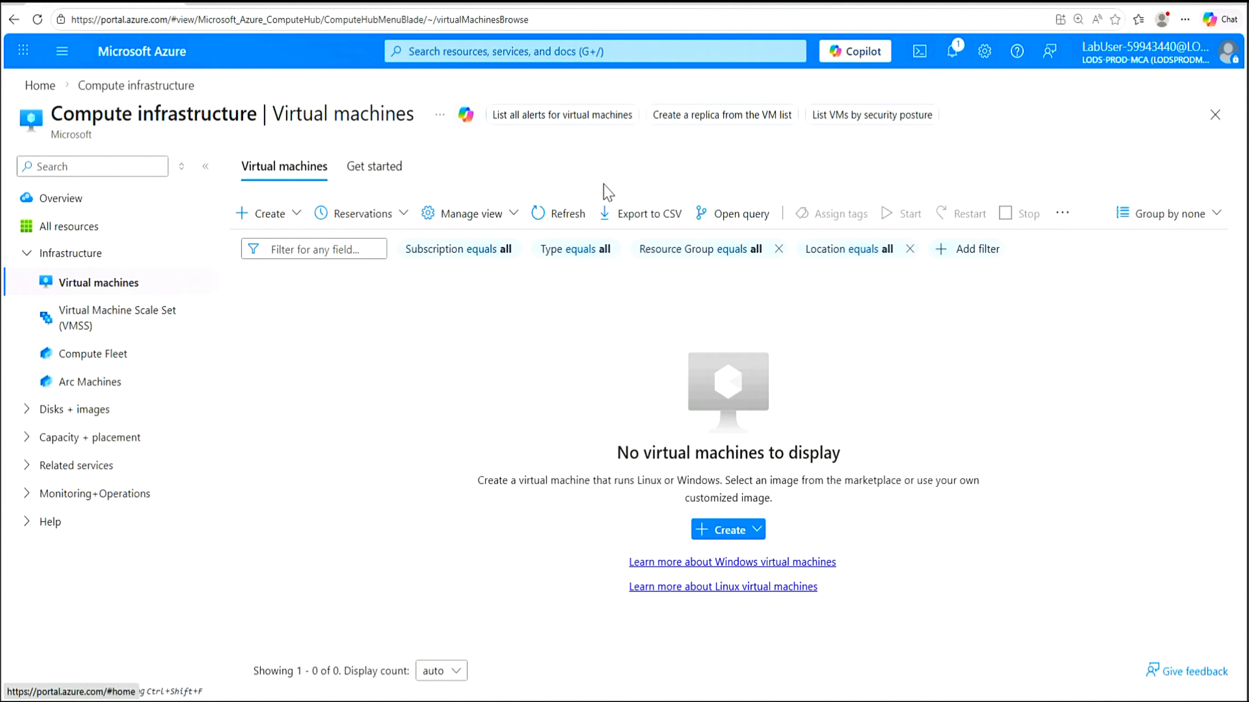
Refresh the VM list to show myVM1–myVM3 running, then search 'Load' to open Load balancers
{"action": "left_click", "coordinate": [558, 214]}
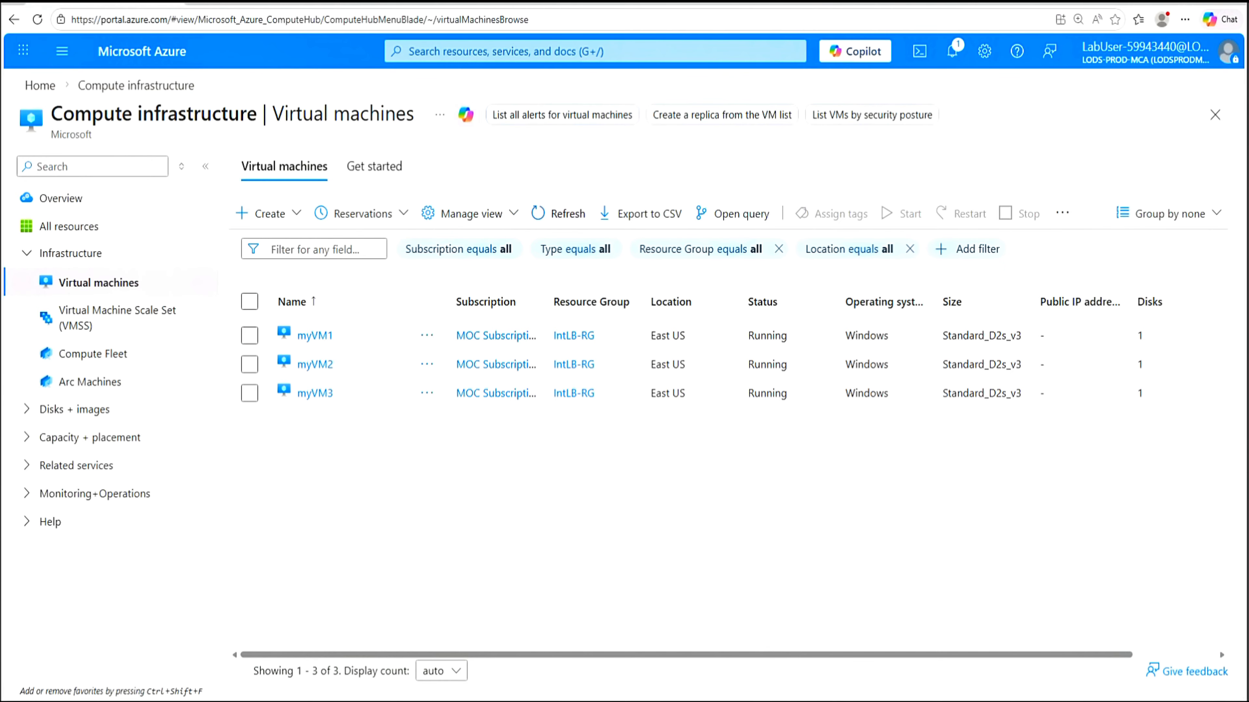
{"action": "left_click", "coordinate": [565, 52]}
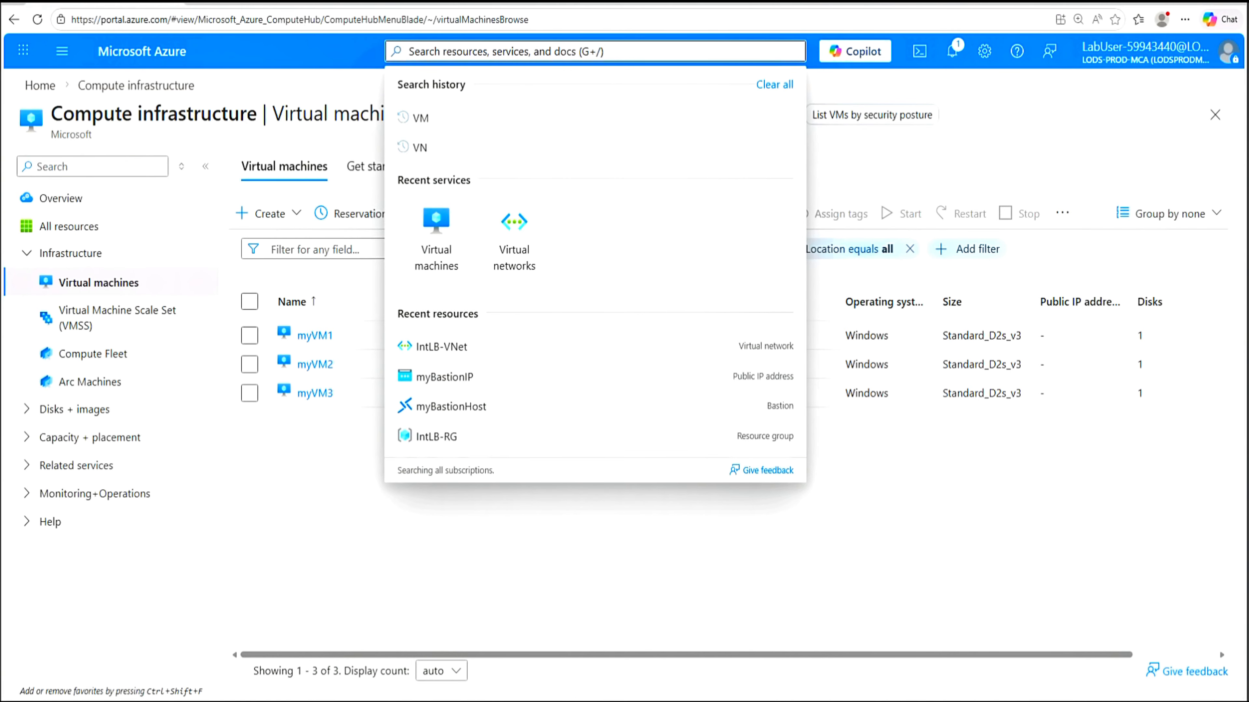
{"action": "type", "text": "Load"}
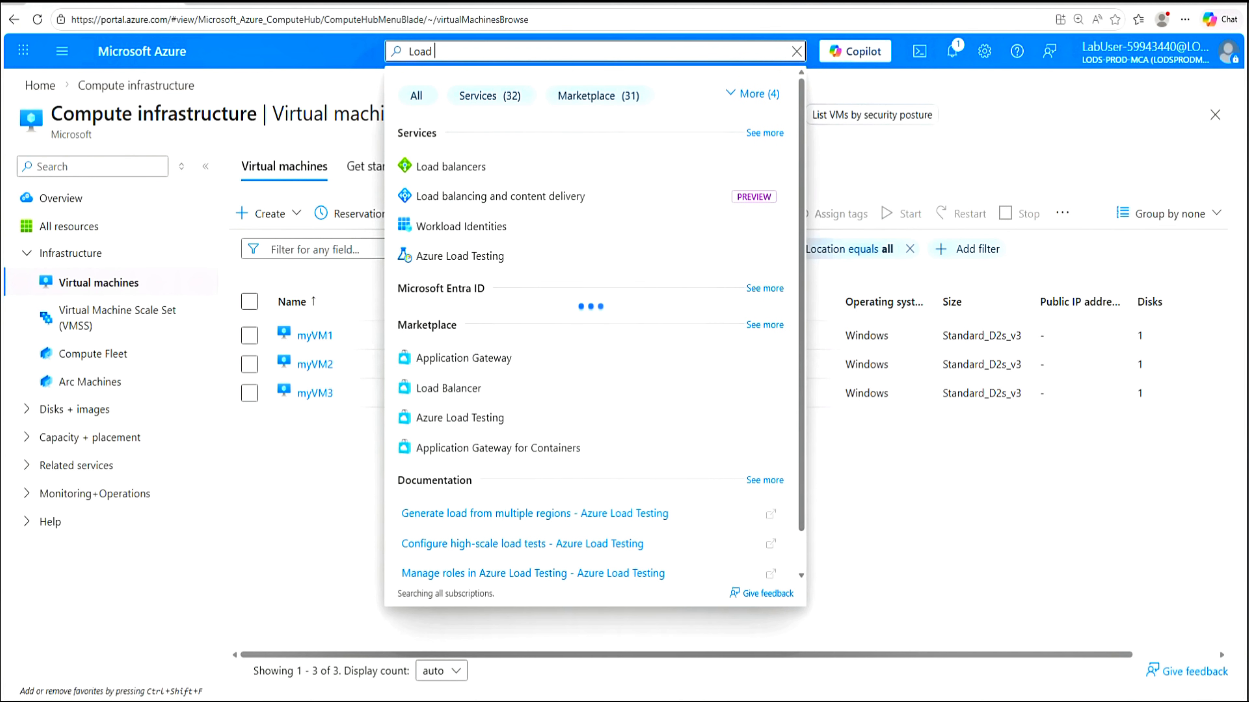
{"action": "left_click", "coordinate": [462, 170]}
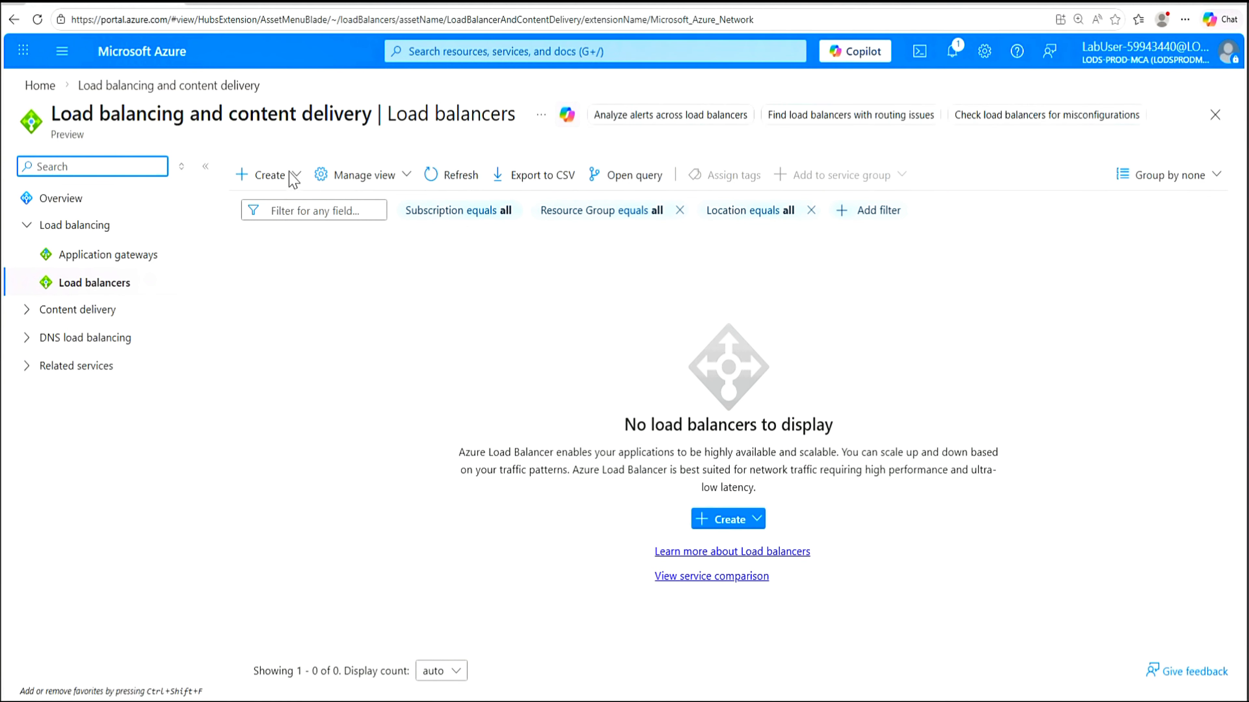
Choose Create > Standard Load balancer from the Load balancers toolbar
{"action": "left_click", "coordinate": [280, 175]}
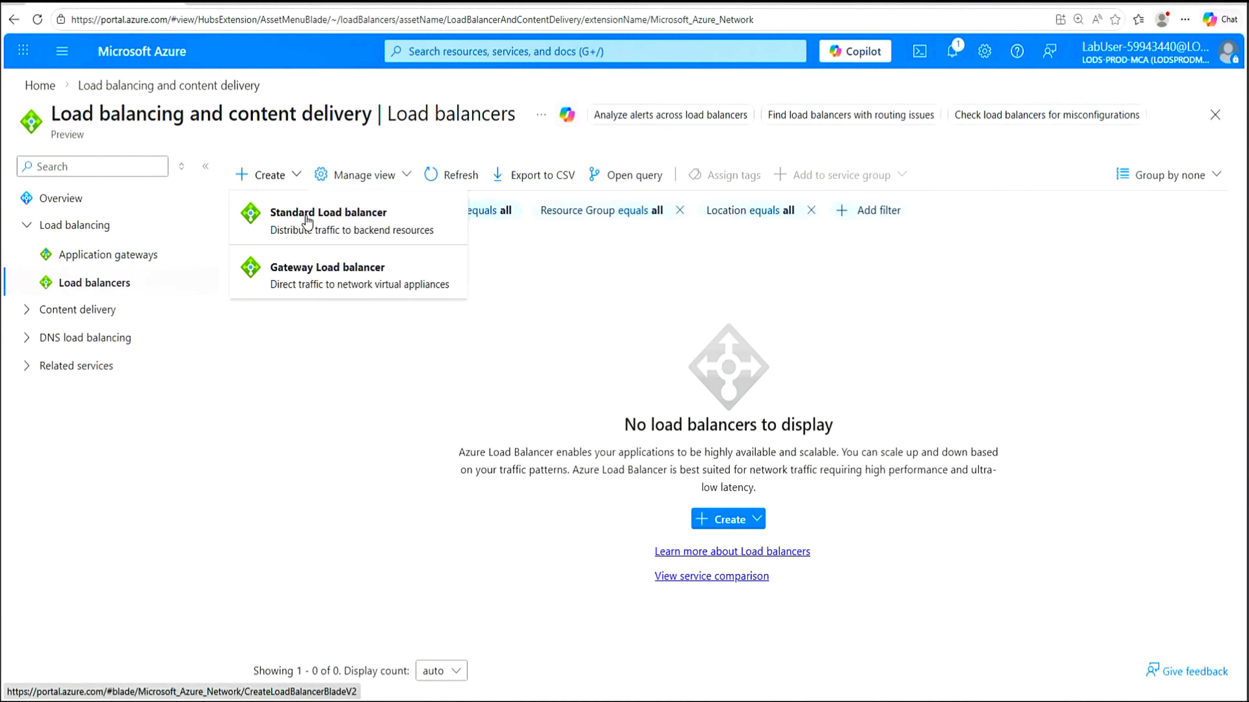
{"action": "left_click", "coordinate": [343, 227]}
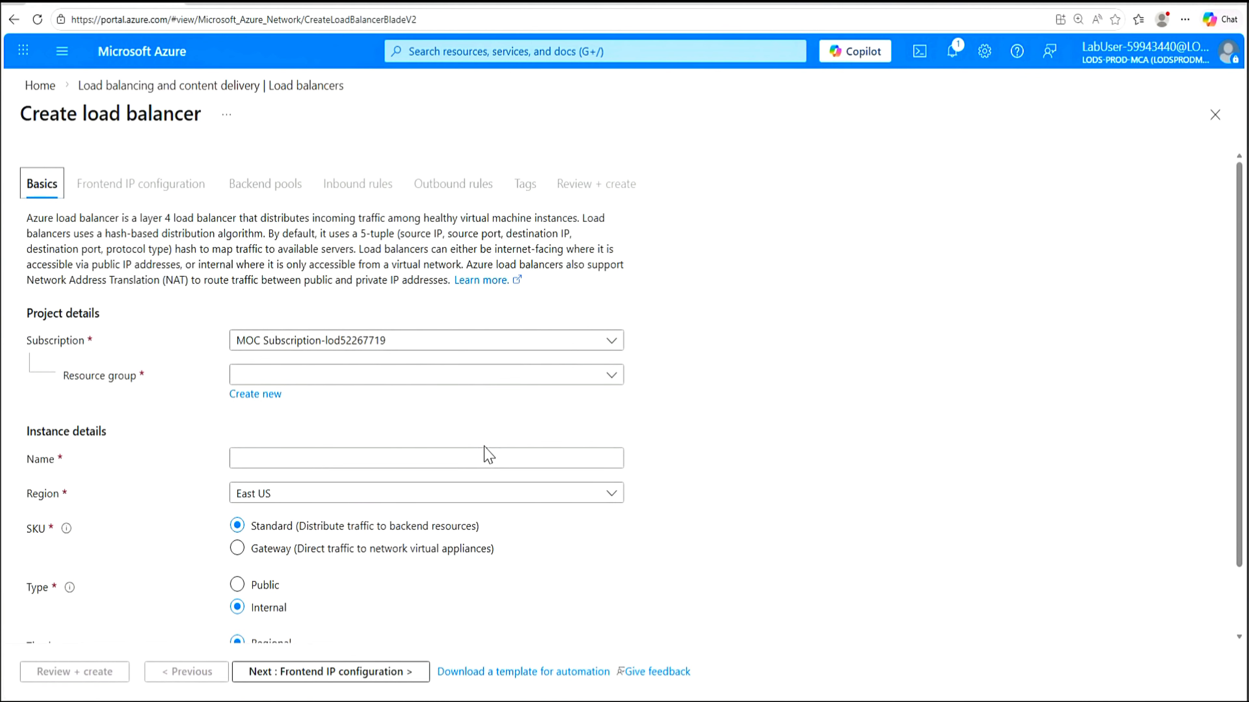
Define Standard internal load balancer myIntLoadBalancer in IntLB-RG, East US, and proceed to frontend IP
{"action": "left_click", "coordinate": [614, 383]}
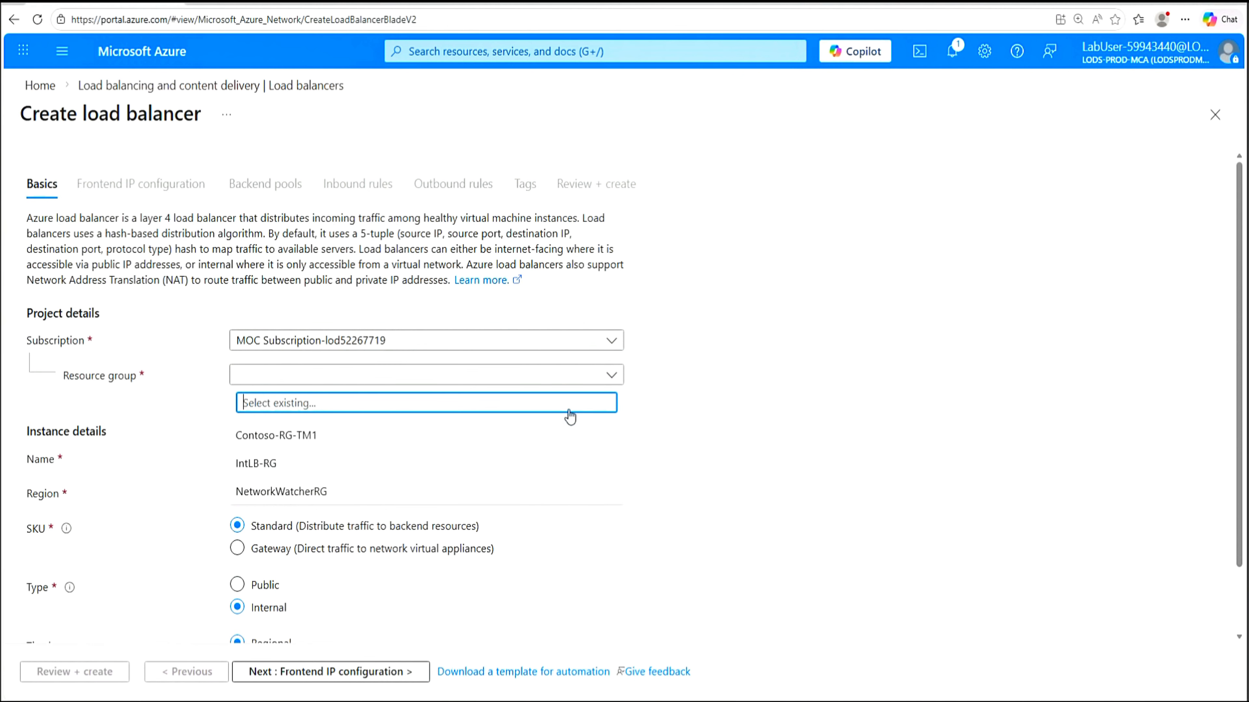
{"action": "left_click", "coordinate": [270, 463]}
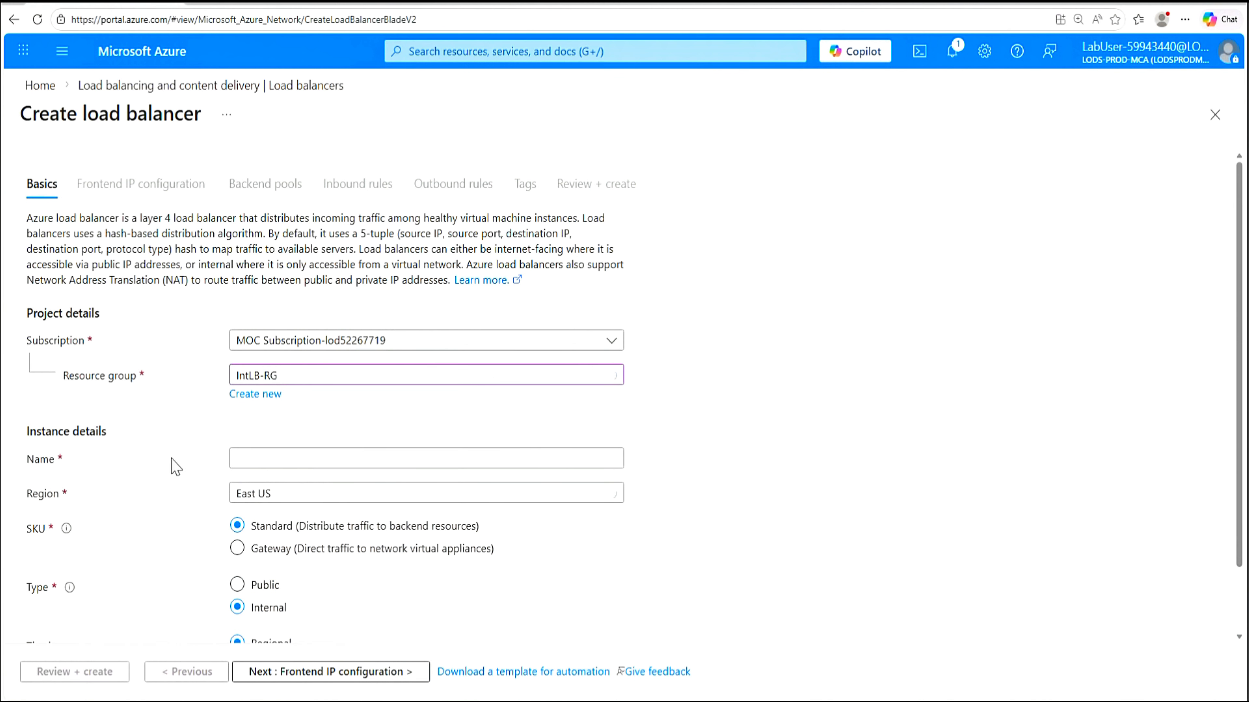
{"action": "left_click", "coordinate": [276, 459]}
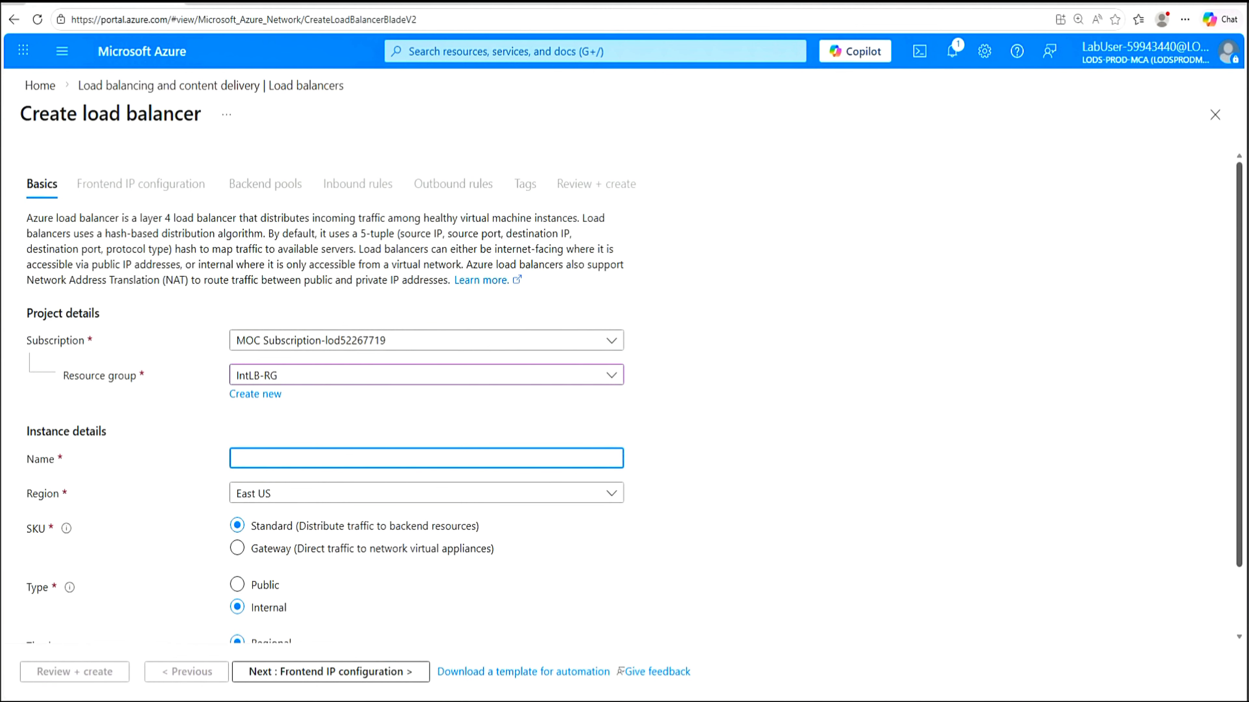
{"action": "type", "text": "myIntLoadBalancer"}
{"action": "left_click_drag", "start_coordinate": [1239, 466], "coordinate": [1229, 536]}
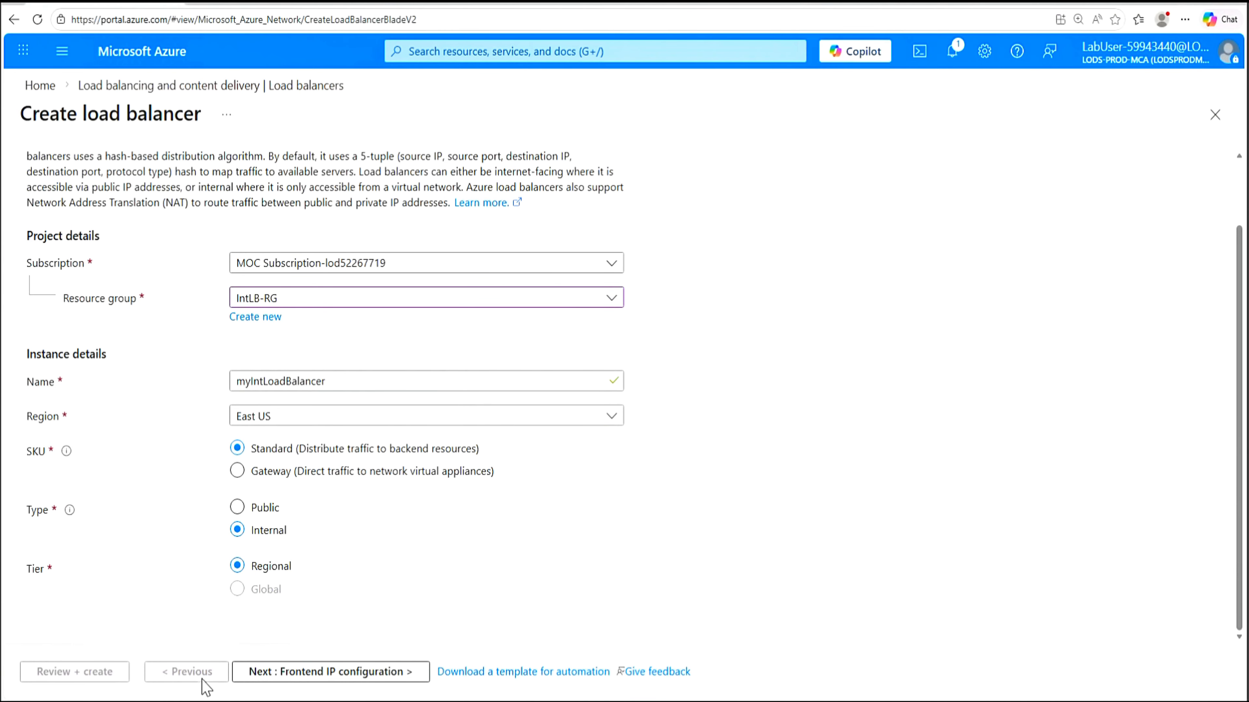
{"action": "left_click", "coordinate": [344, 678]}
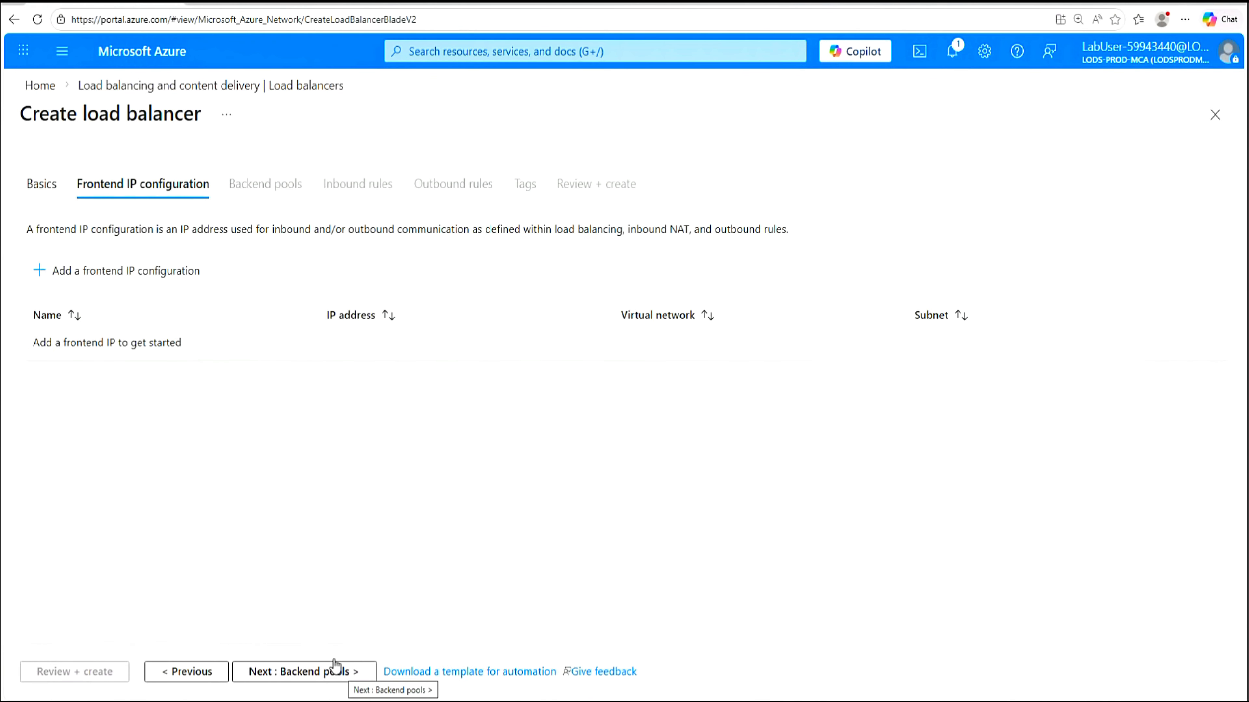
Add dynamic frontend IP LoadBalancerFrontEnd on IntLB-VNet's myFrontEndSubnet and save it
{"action": "left_click", "coordinate": [118, 283]}
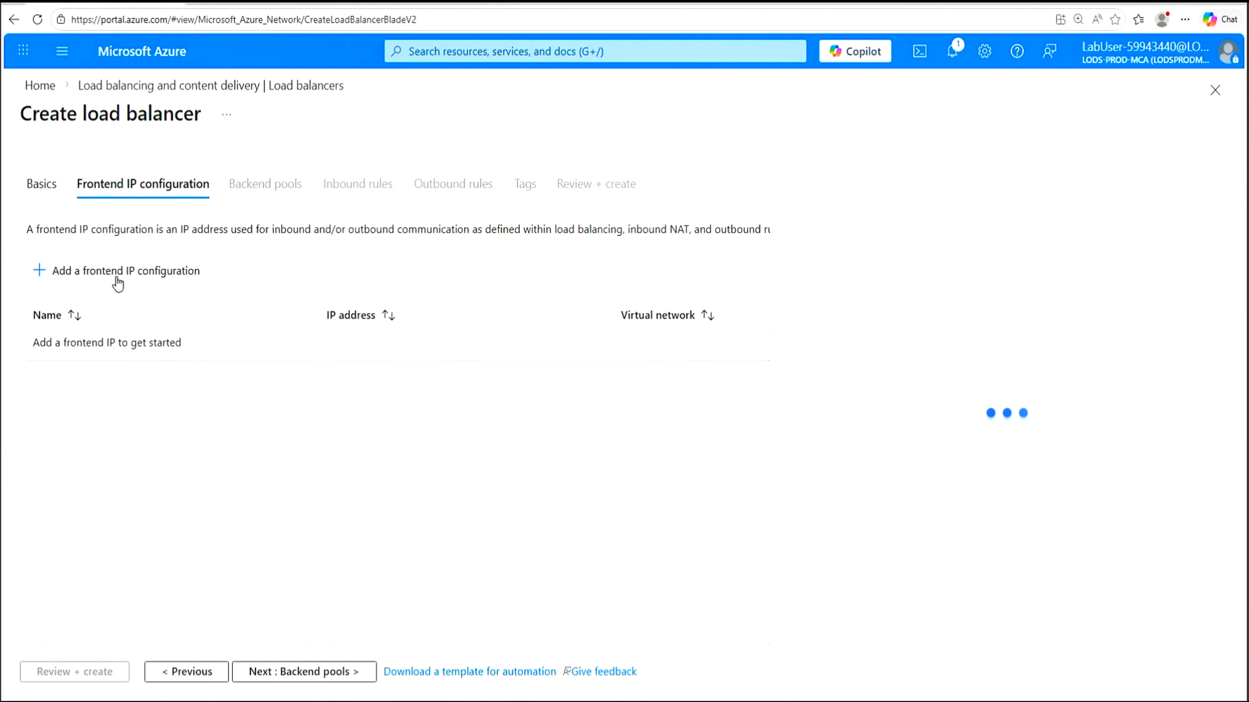
{"action": "left_click", "coordinate": [1118, 151]}
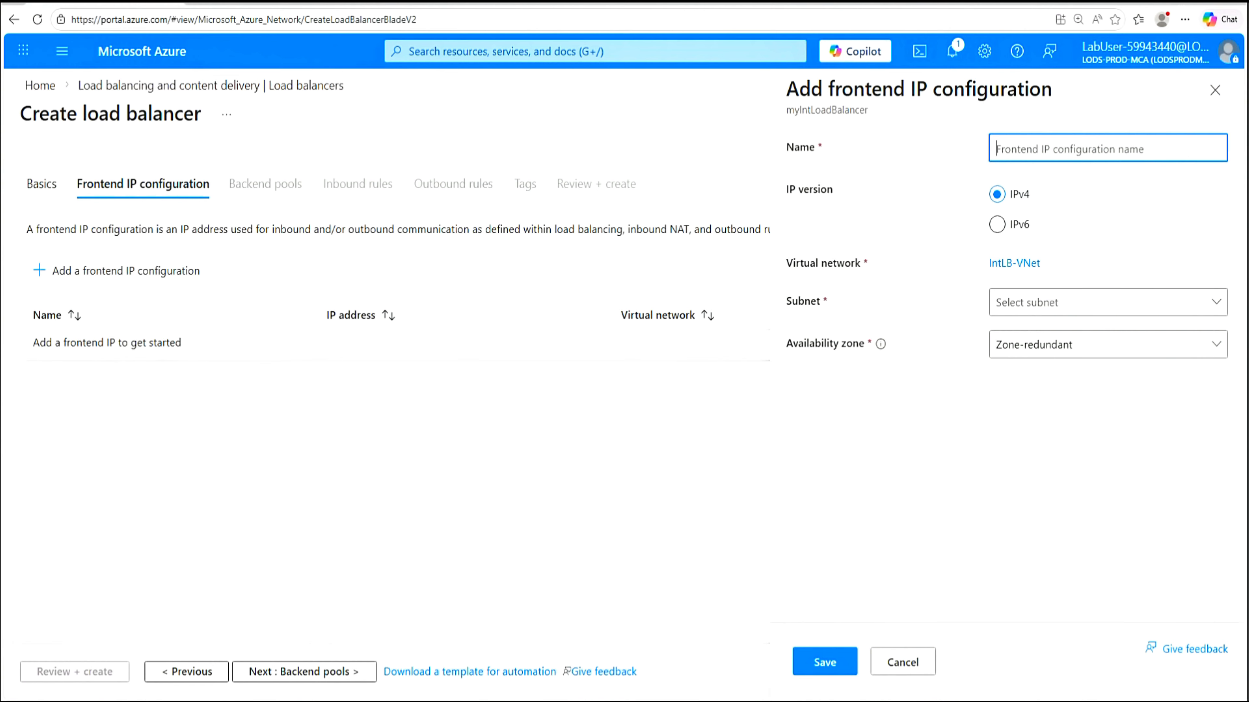
{"action": "type", "text": "LoadBalancerFrontEnd"}
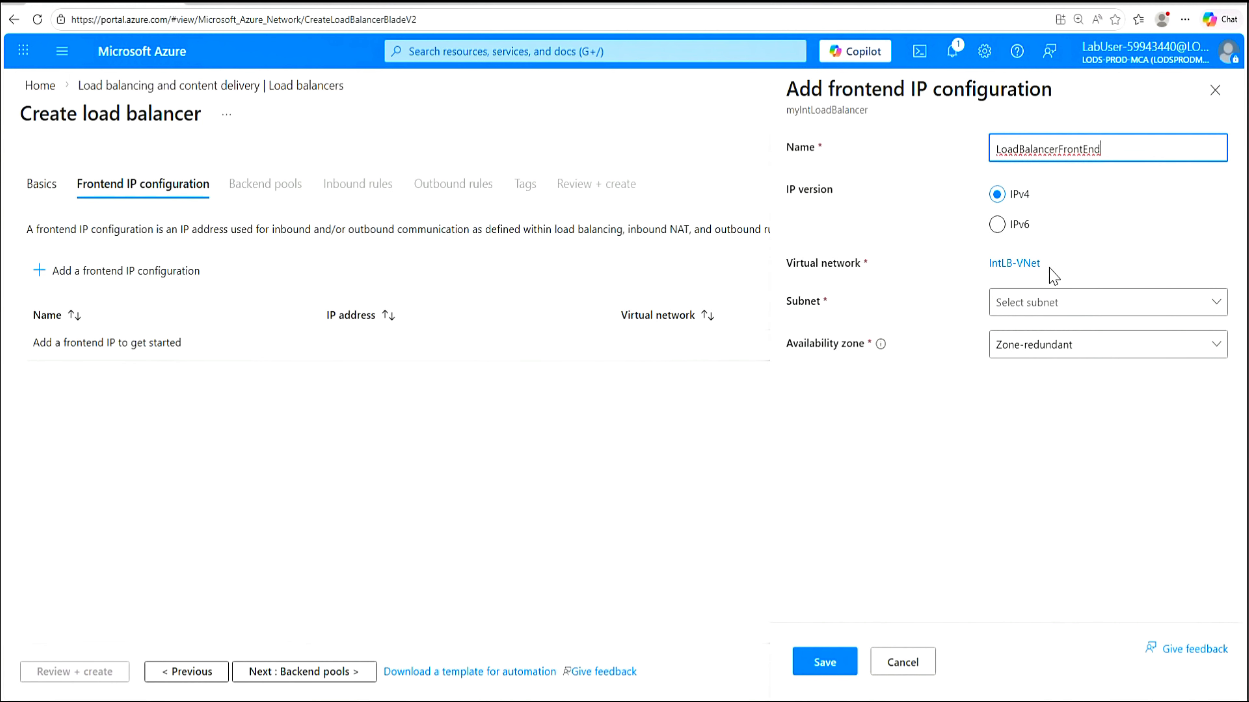
{"action": "left_click", "coordinate": [1219, 306]}
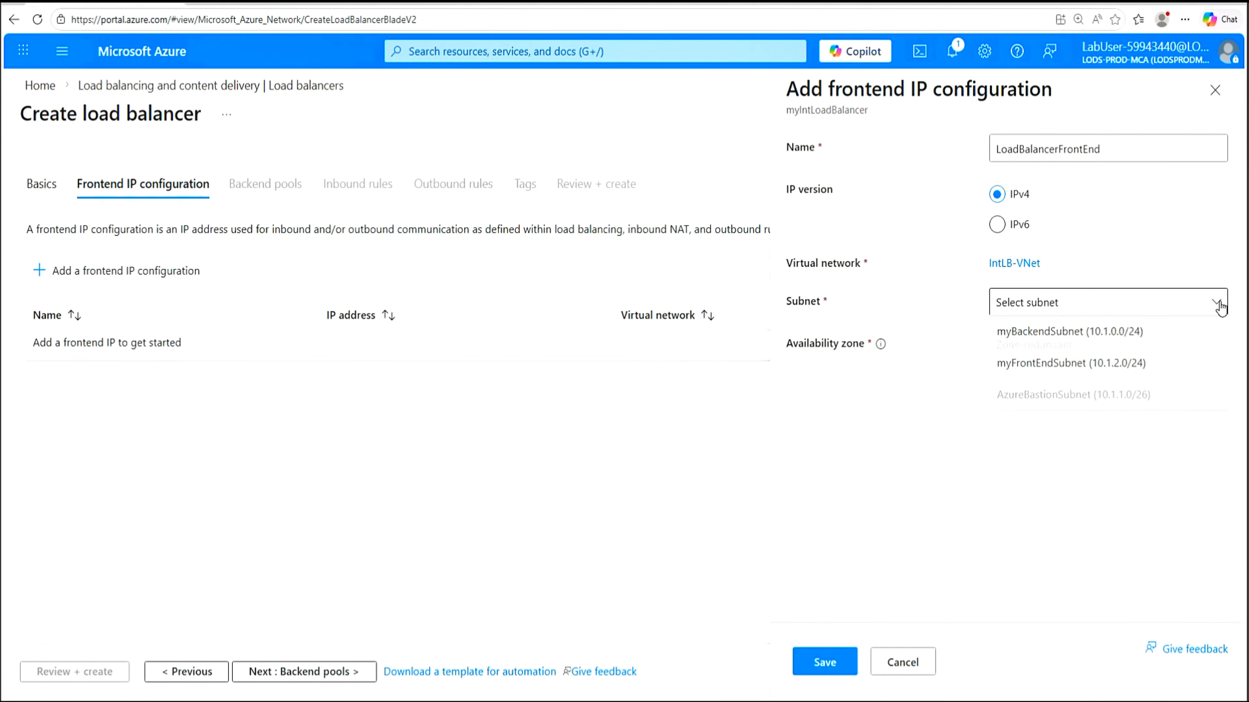
{"action": "left_click", "coordinate": [1079, 369]}
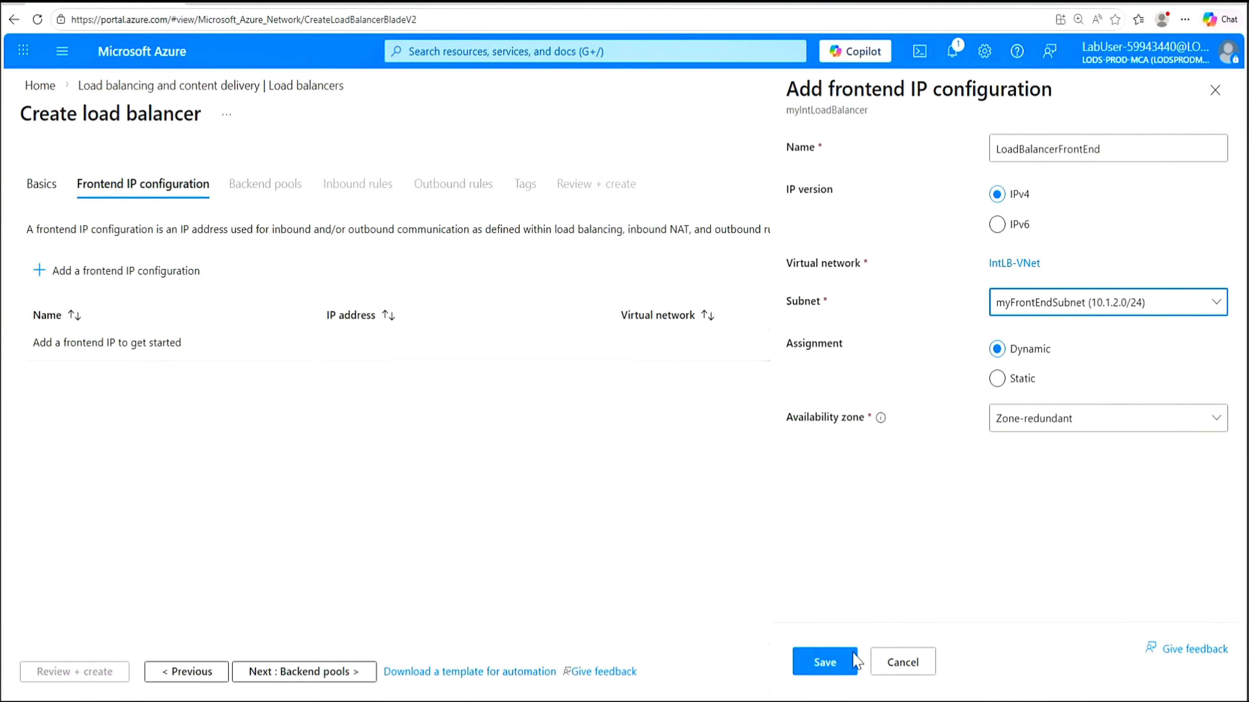
{"action": "left_click", "coordinate": [839, 667]}
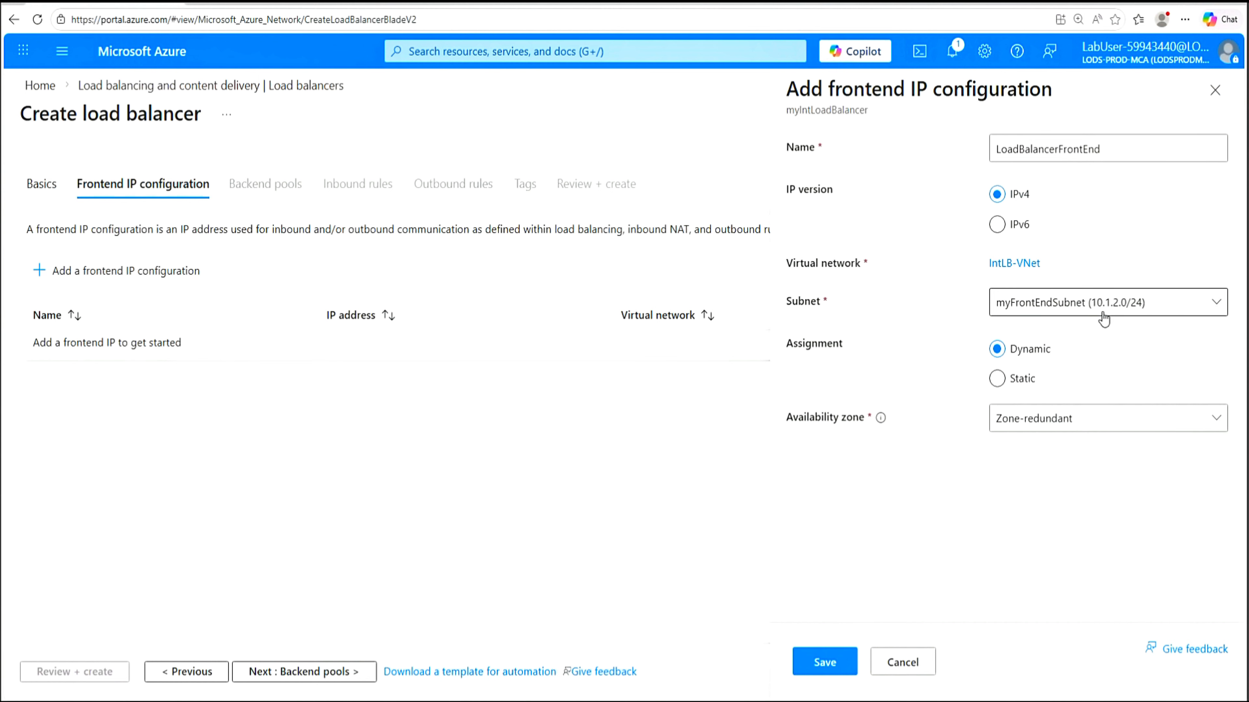
{"action": "left_click", "coordinate": [825, 663]}
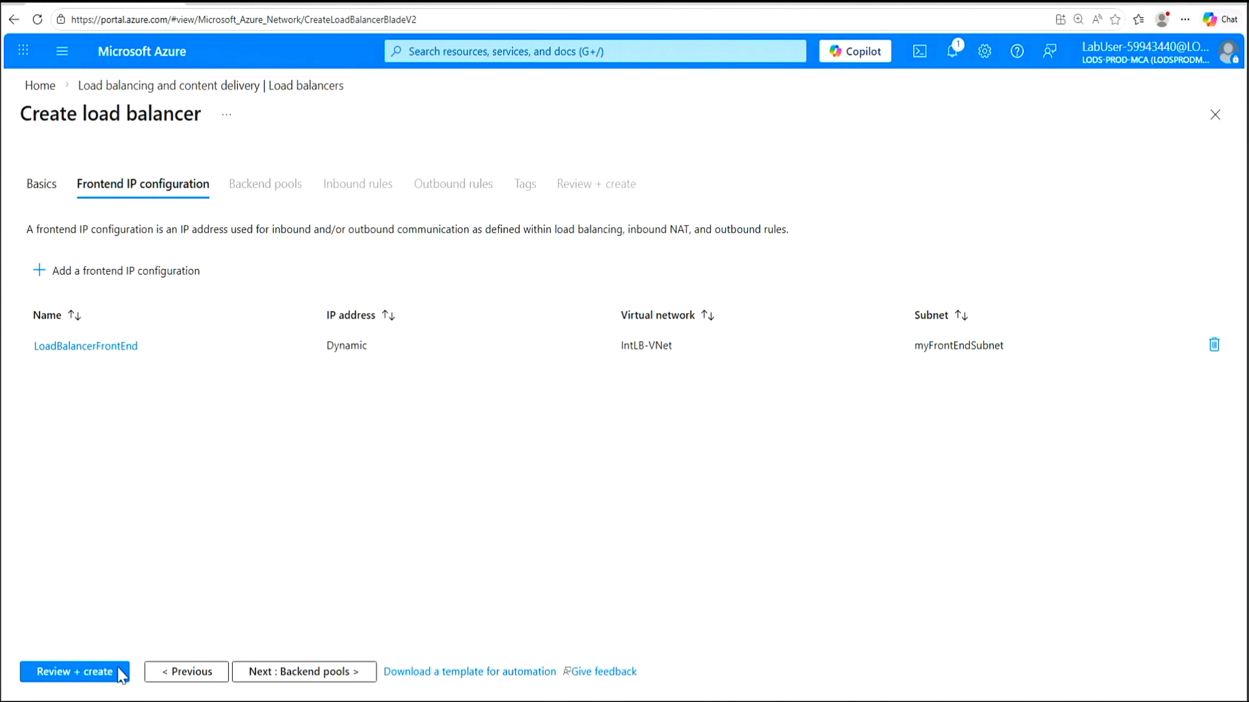
Pass validation with Review + create, then create myIntLoadBalancer
{"action": "left_click", "coordinate": [81, 676]}
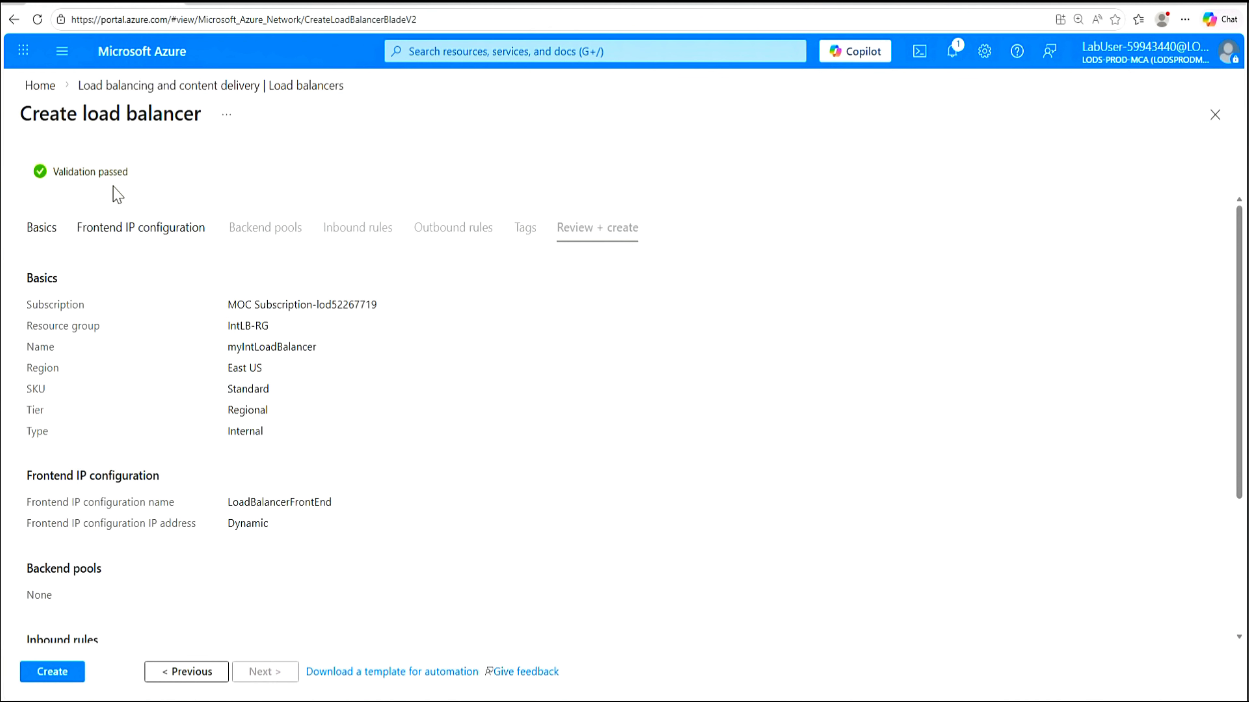
{"action": "left_click", "coordinate": [55, 674]}
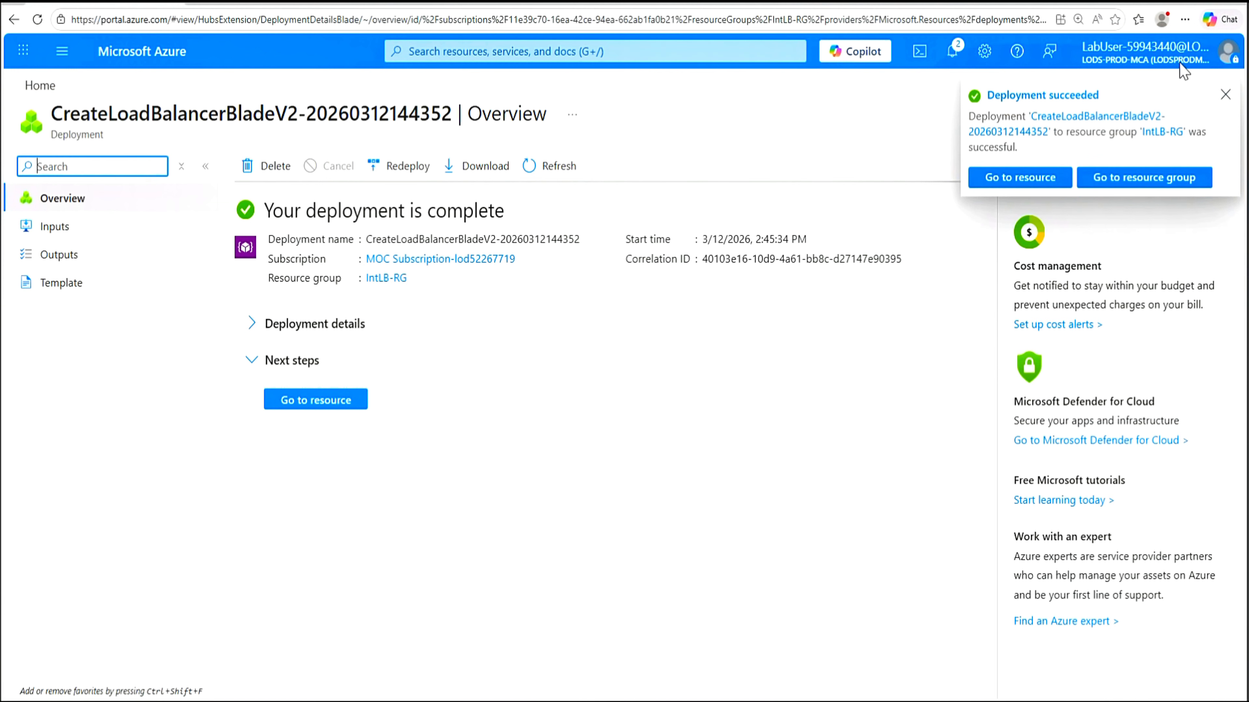
Open myIntLoadBalancer and view its frontend IP configuration, LoadBalancerFrontEnd at 10.1.2.4
{"action": "left_click", "coordinate": [1225, 96]}
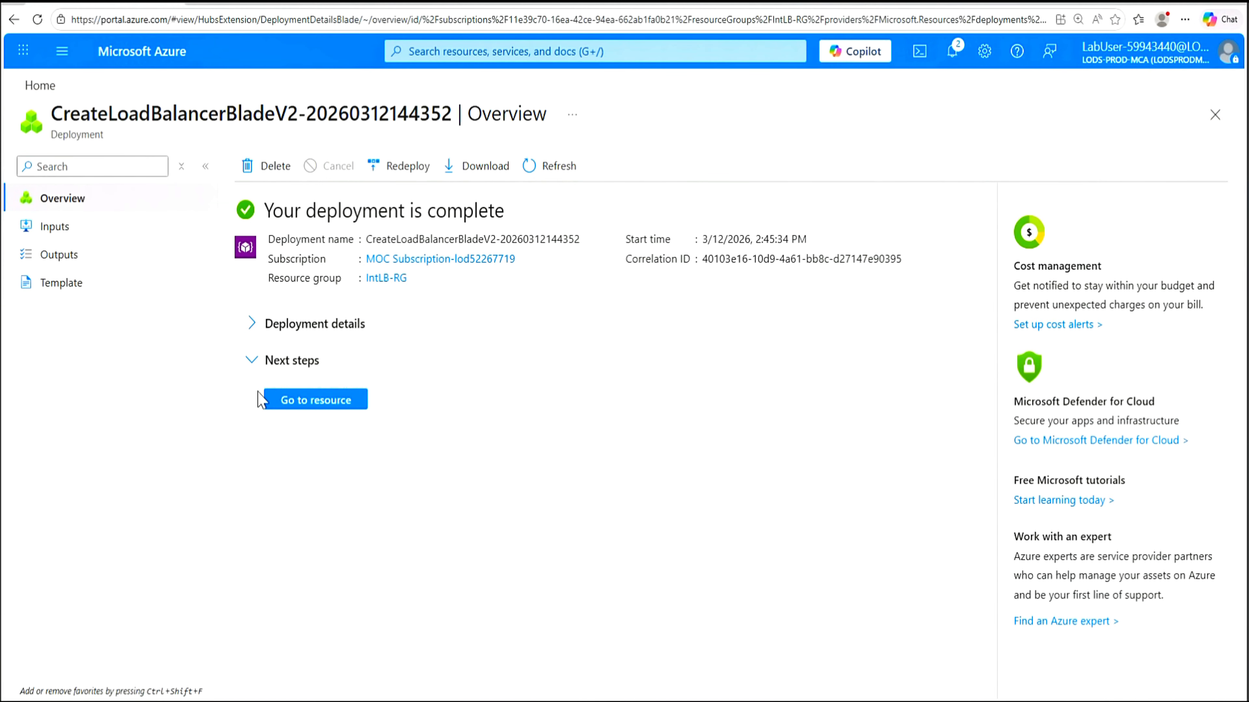
{"action": "left_click", "coordinate": [309, 401]}
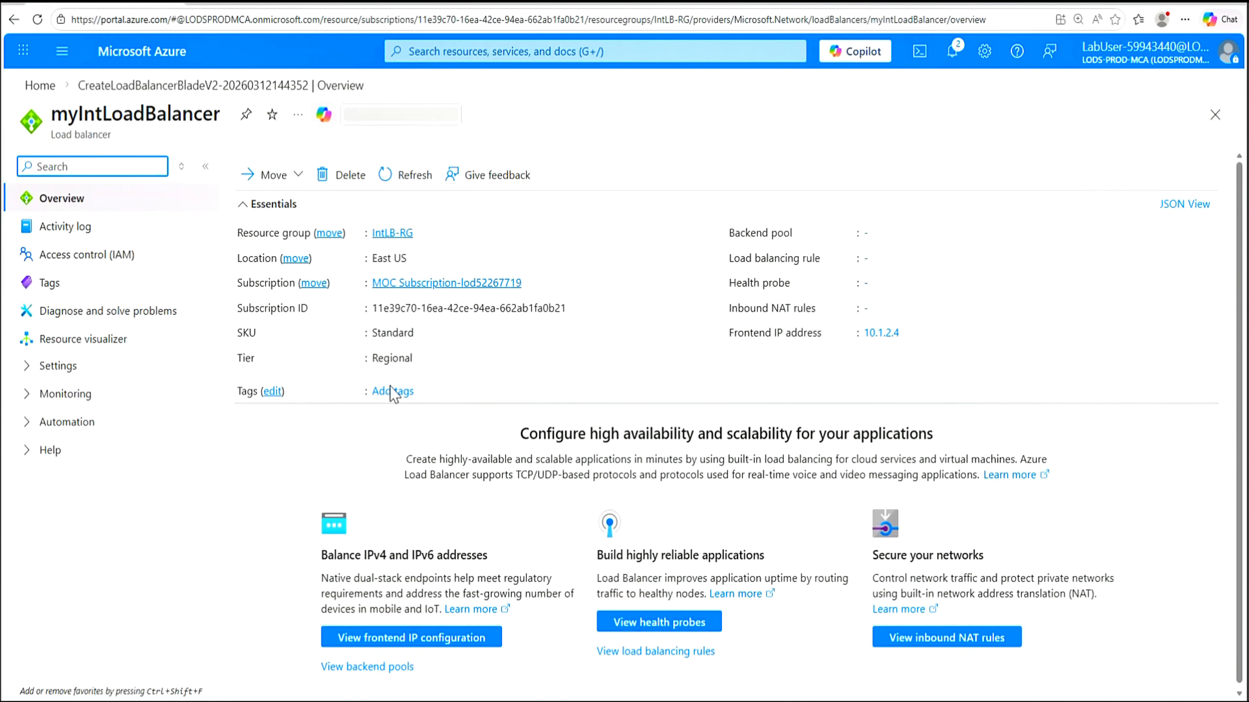
{"action": "left_click", "coordinate": [29, 369]}
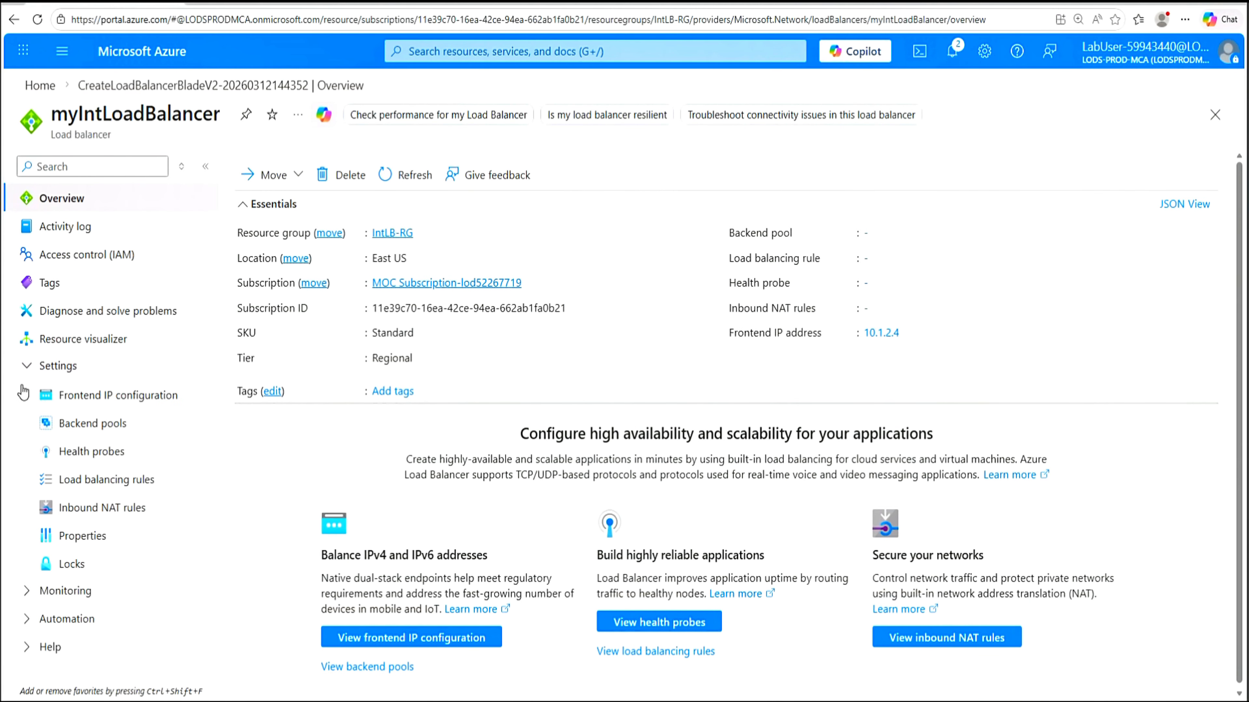
{"action": "left_click", "coordinate": [106, 401]}
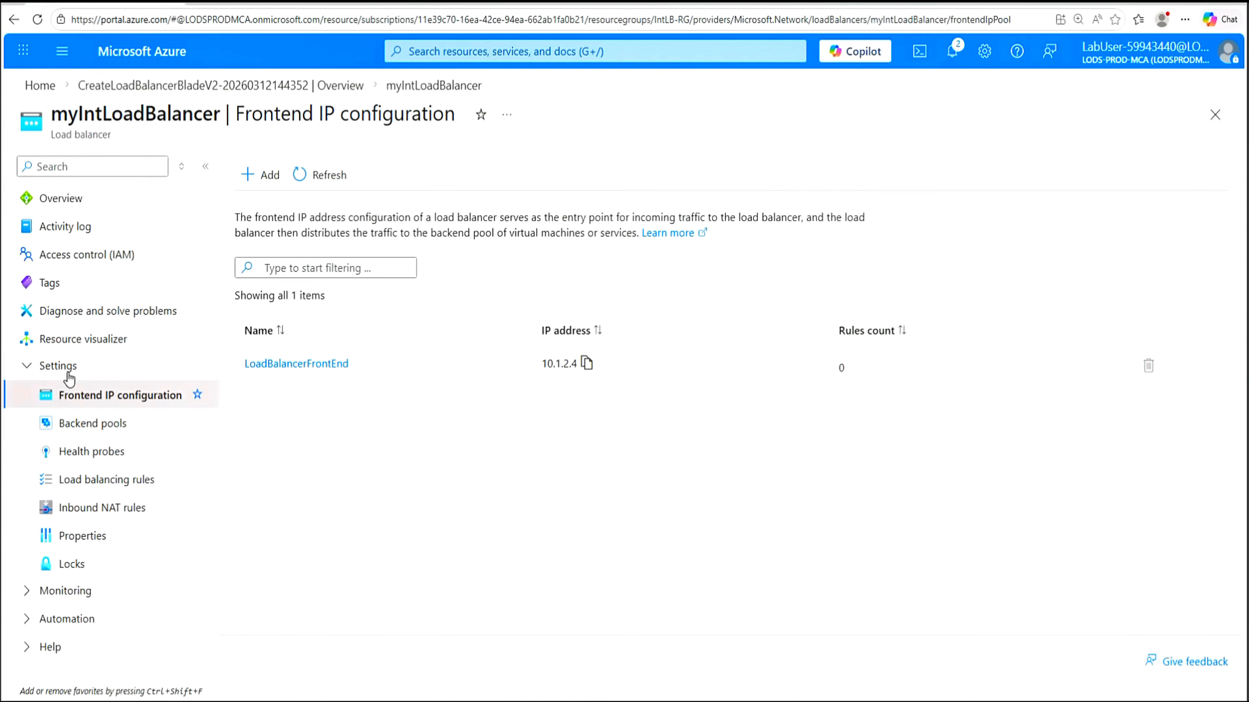
Go to myIntLoadBalancer's backend pools and start adding a new pool
{"action": "left_click", "coordinate": [92, 432]}
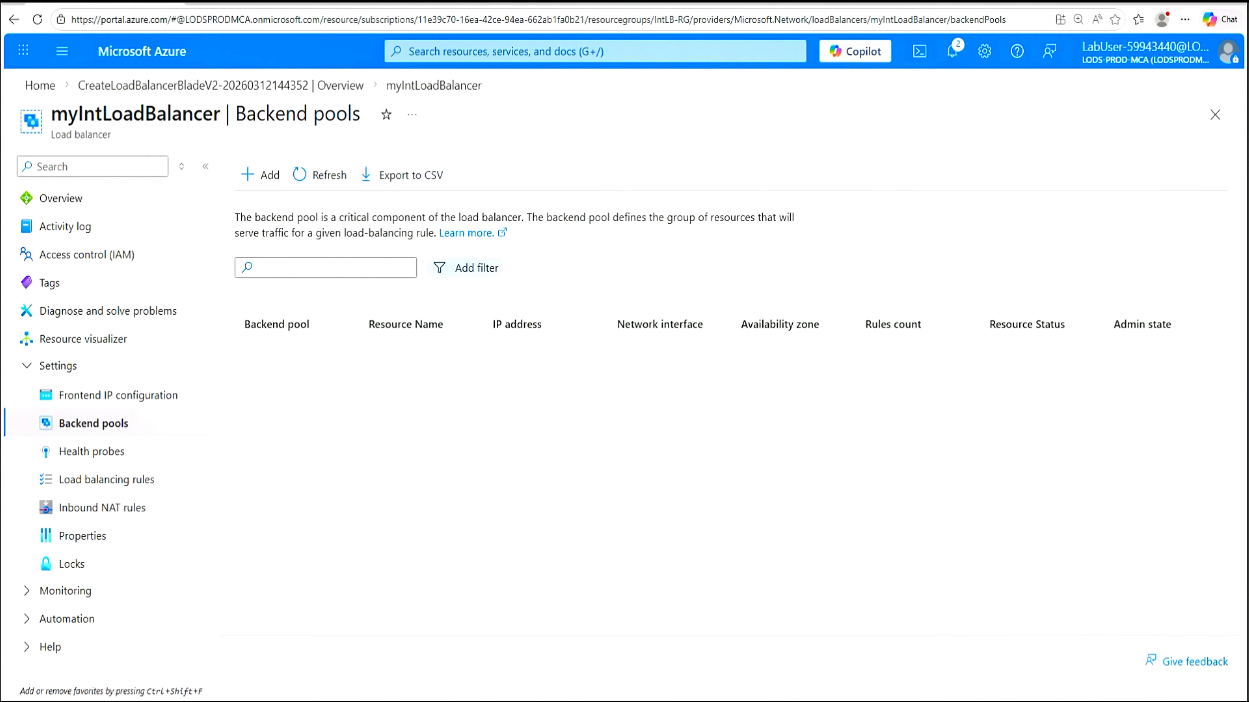
{"action": "left_click", "coordinate": [259, 181]}
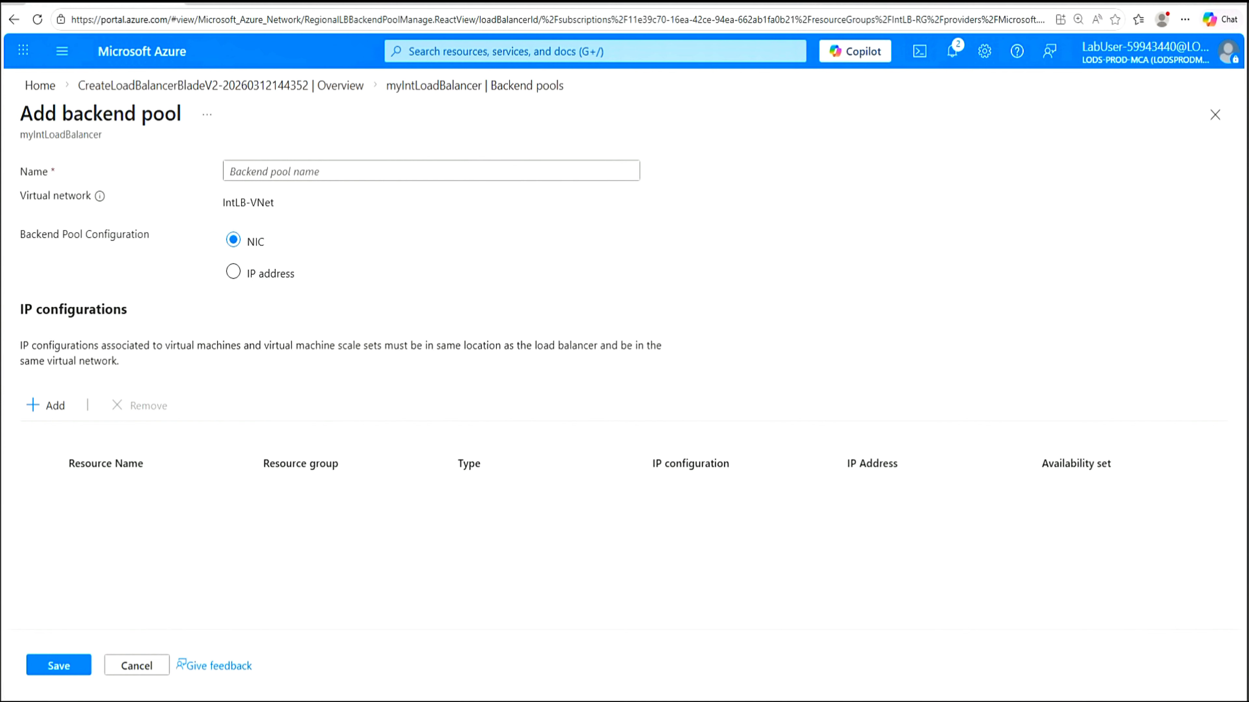
Name the pool myBackendPool, add myVM1, myVM2 and myVM3 to it, and save
{"action": "left_click", "coordinate": [262, 177]}
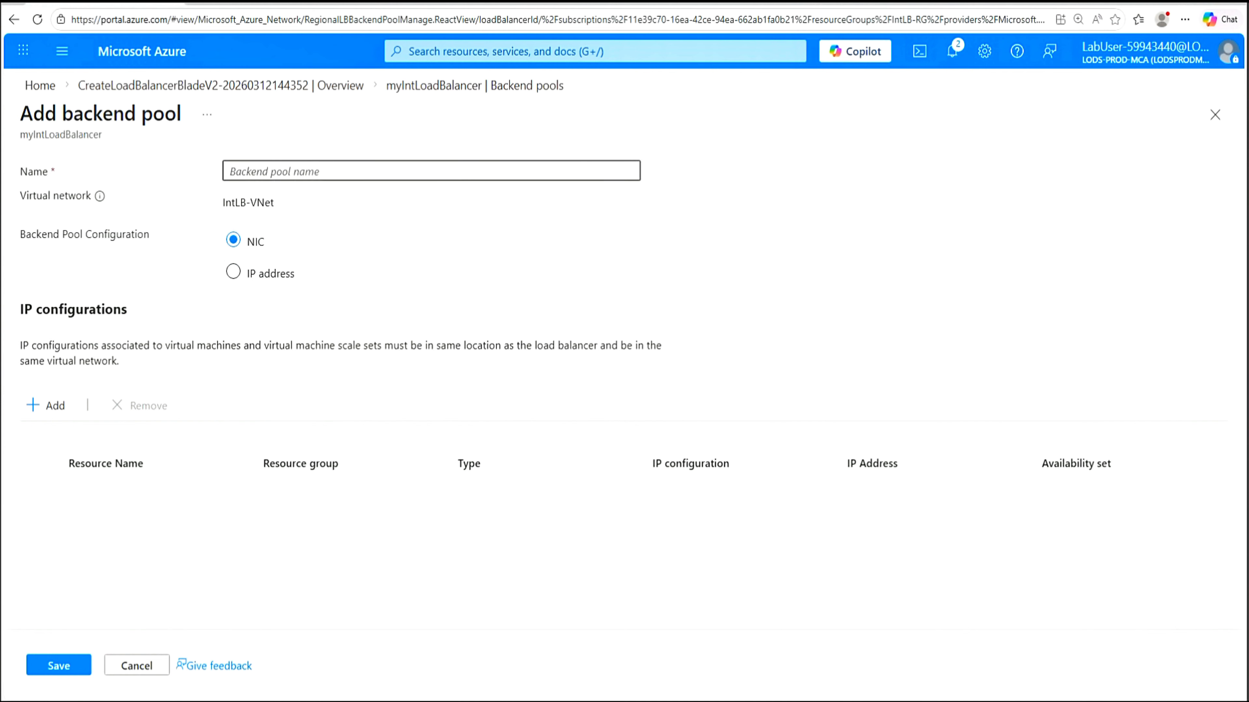
{"action": "type", "text": "myBackendPool"}
{"action": "left_click", "coordinate": [55, 407]}
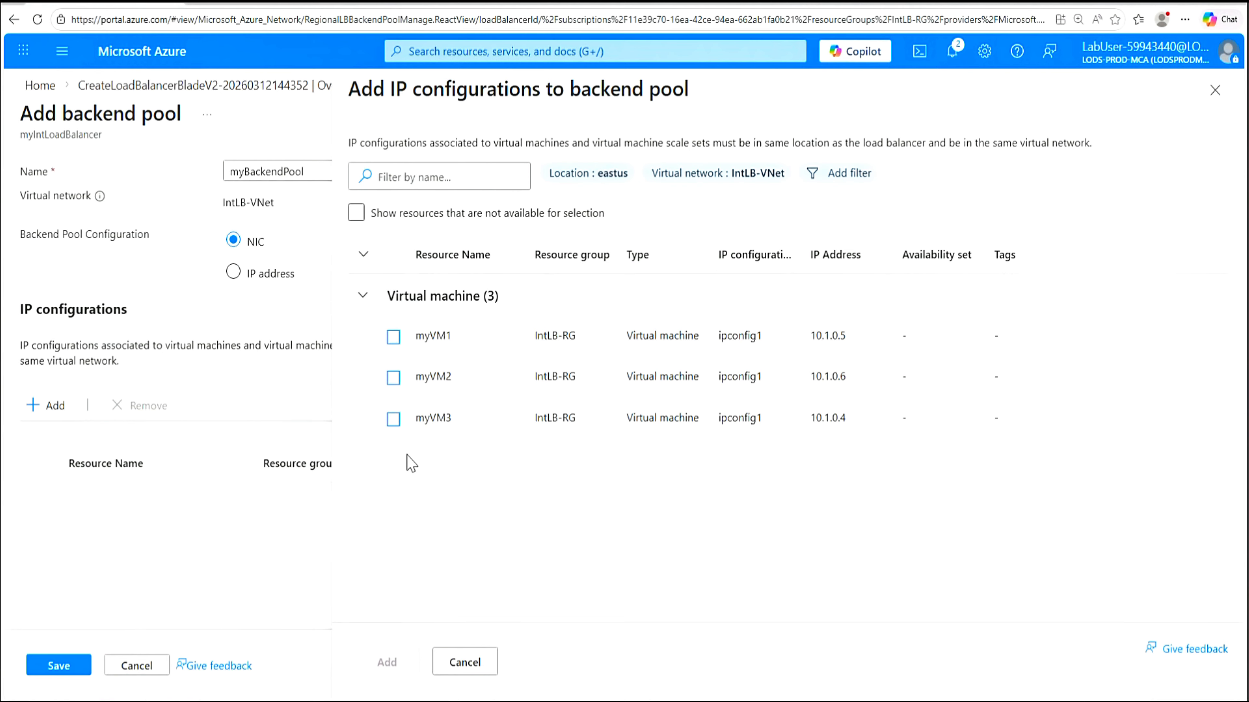
{"action": "left_click", "coordinate": [393, 338]}
{"action": "left_click", "coordinate": [393, 379]}
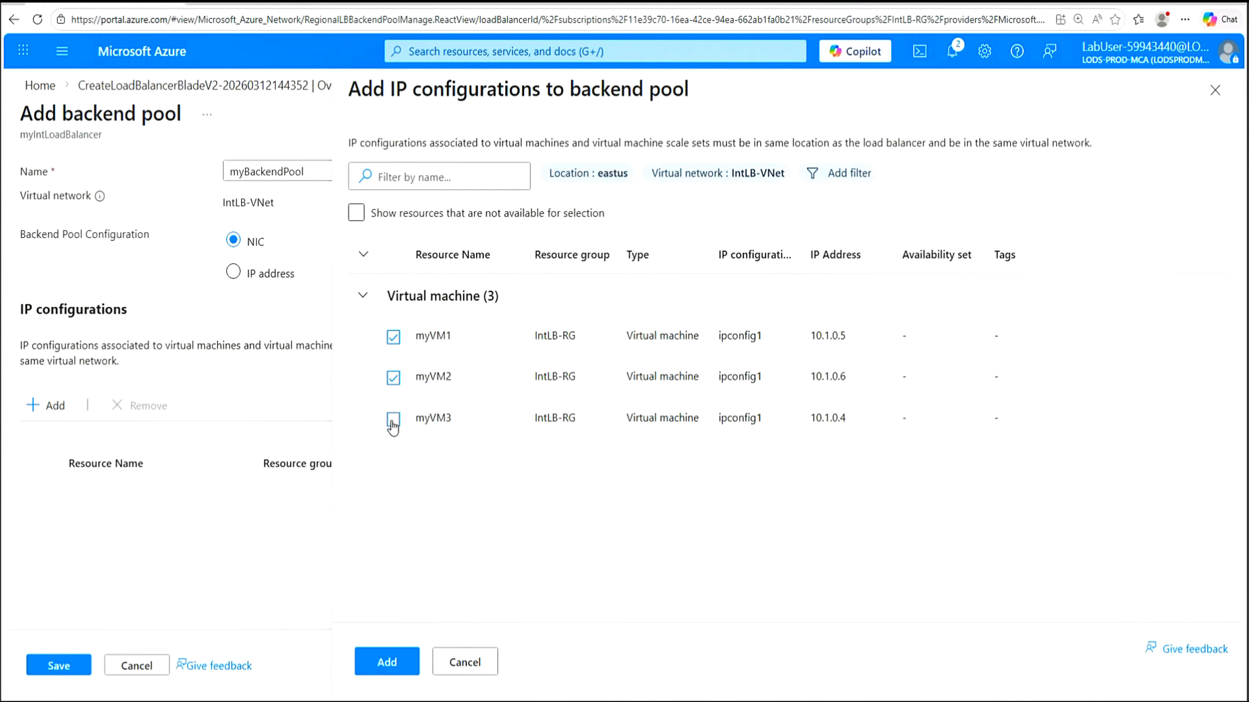
{"action": "left_click", "coordinate": [393, 419]}
{"action": "left_click", "coordinate": [387, 662]}
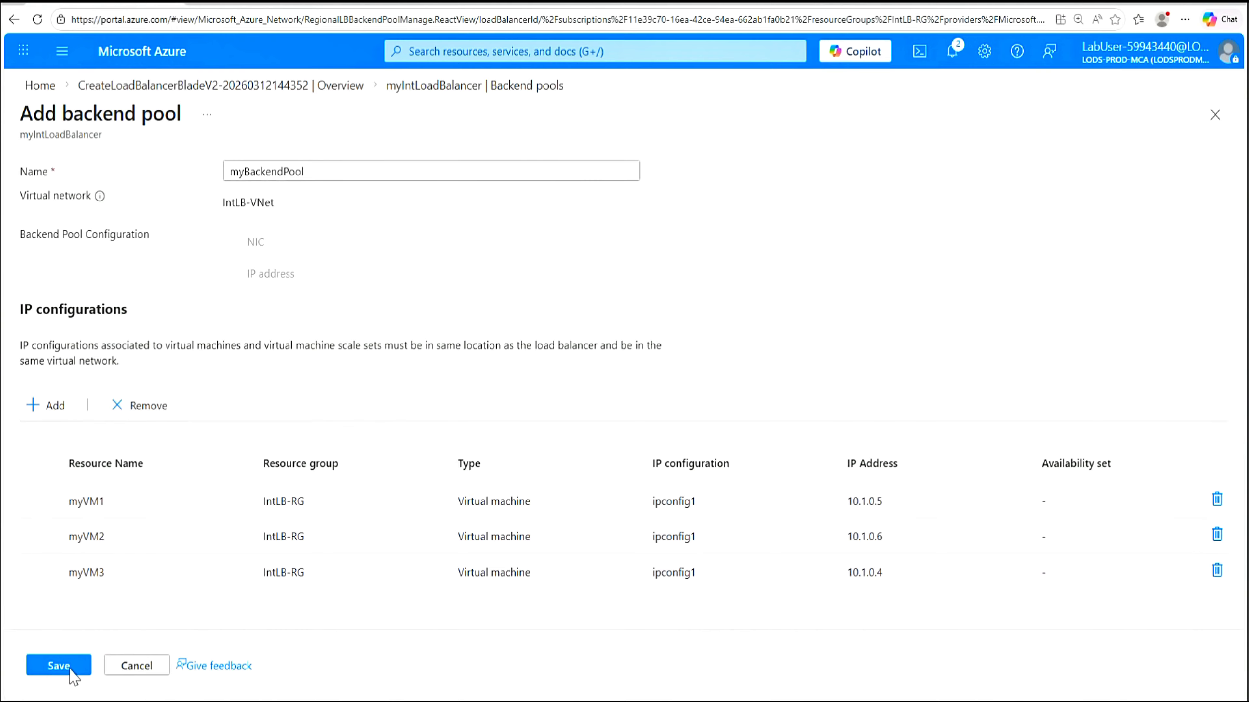
{"action": "left_click", "coordinate": [59, 673]}
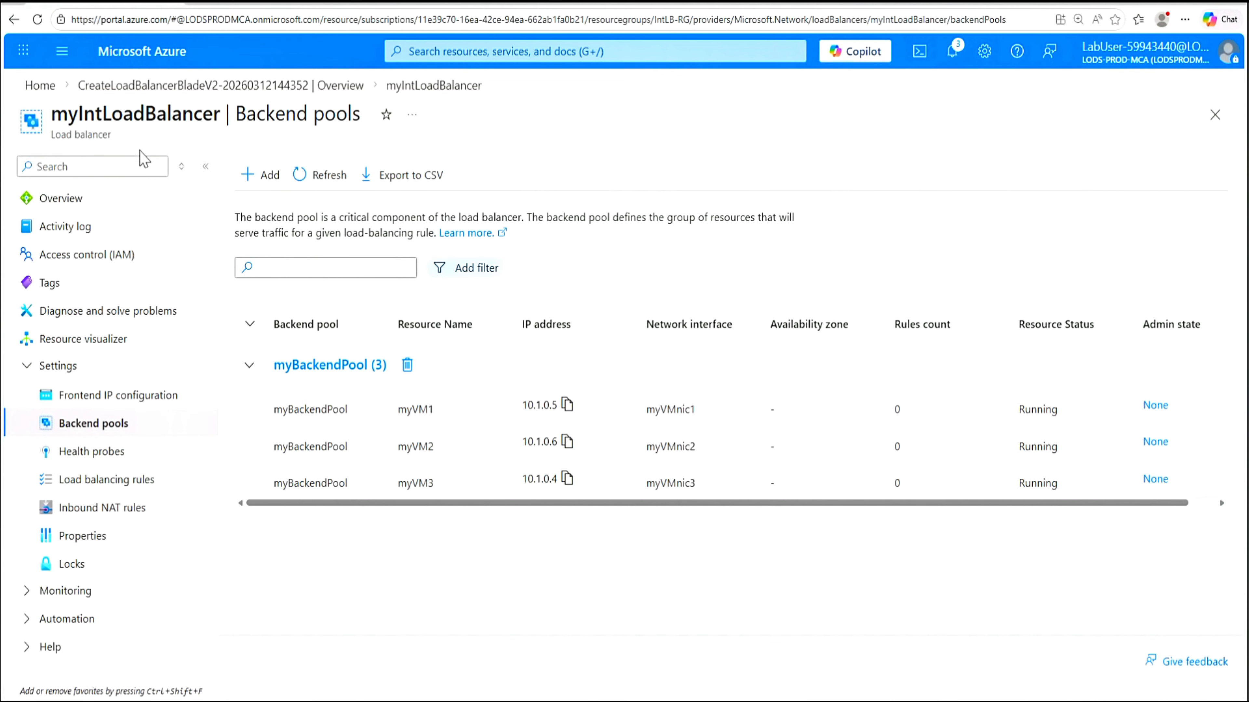
Add health probe myHealthProbe using HTTP with a 15-second interval and save it
{"action": "left_click", "coordinate": [91, 455]}
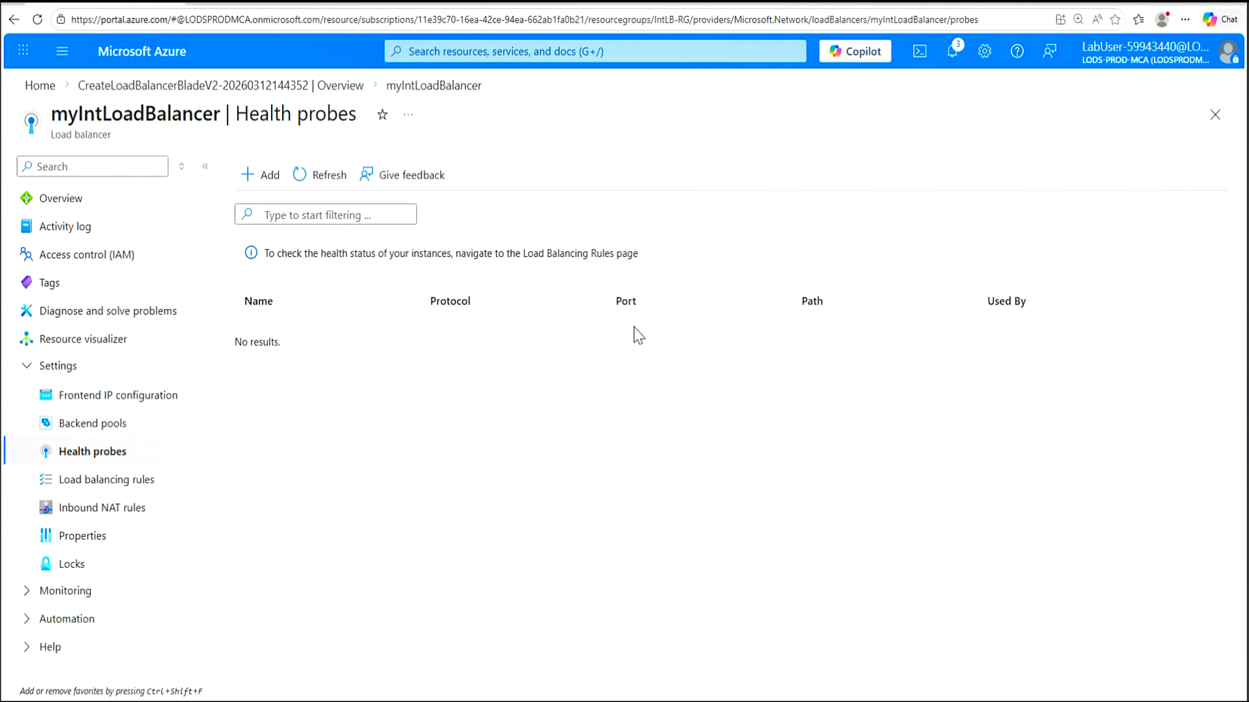
{"action": "left_click", "coordinate": [262, 179]}
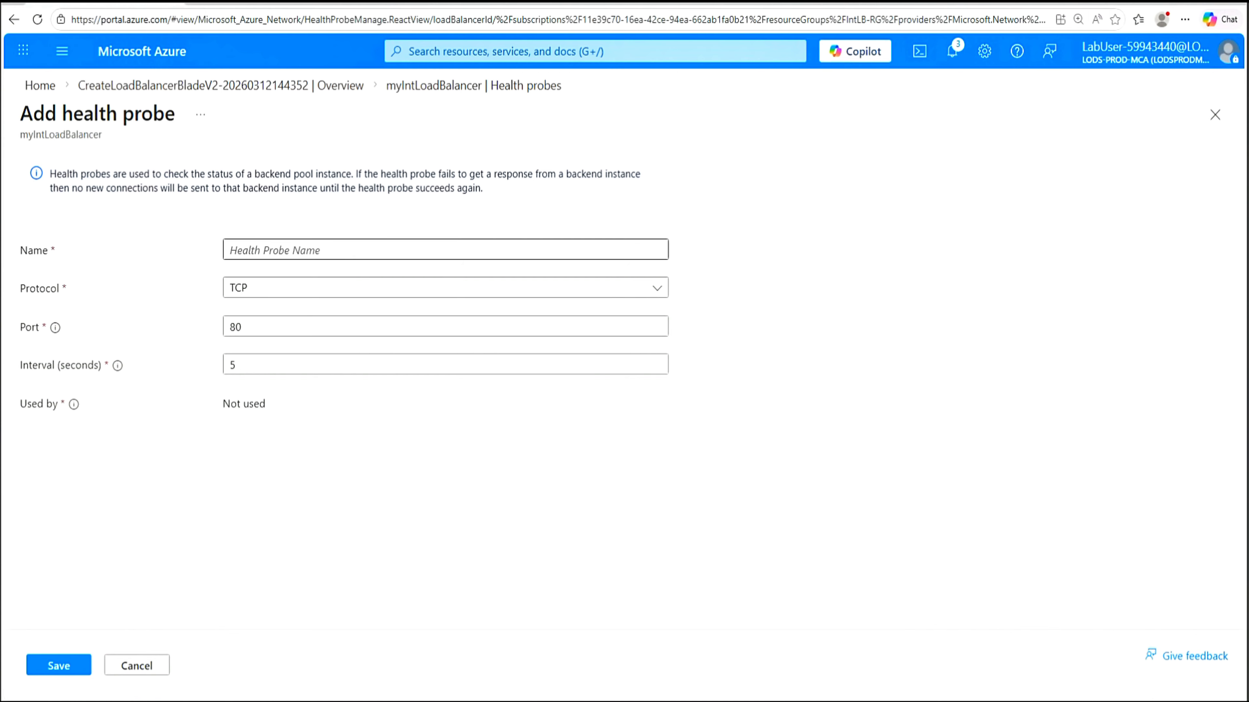
{"action": "left_click", "coordinate": [295, 250]}
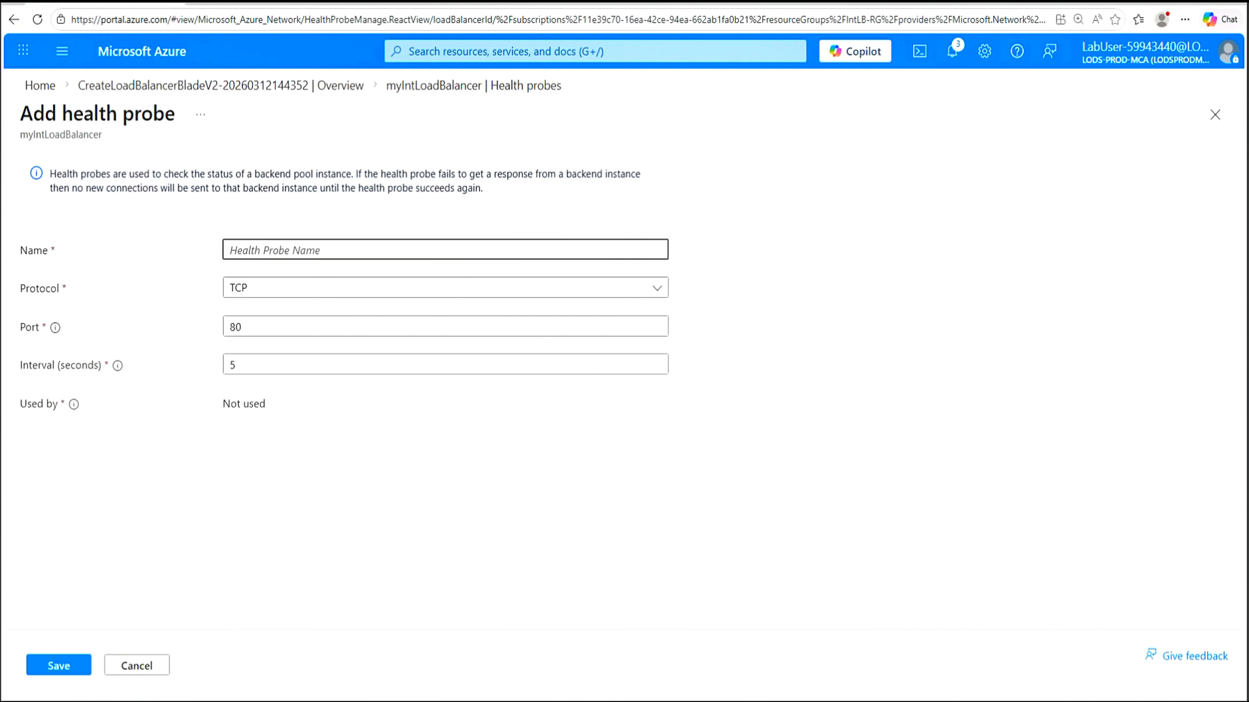
{"action": "type", "text": "myHealthProbe"}
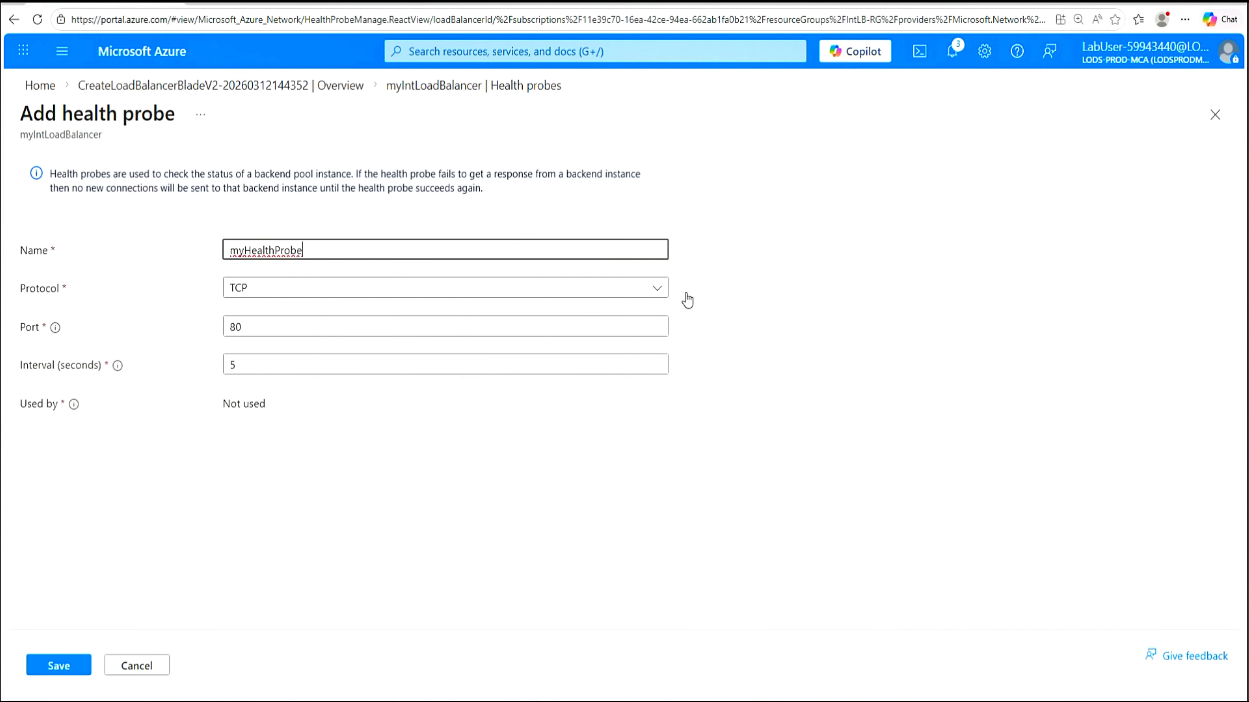
{"action": "left_click", "coordinate": [660, 289]}
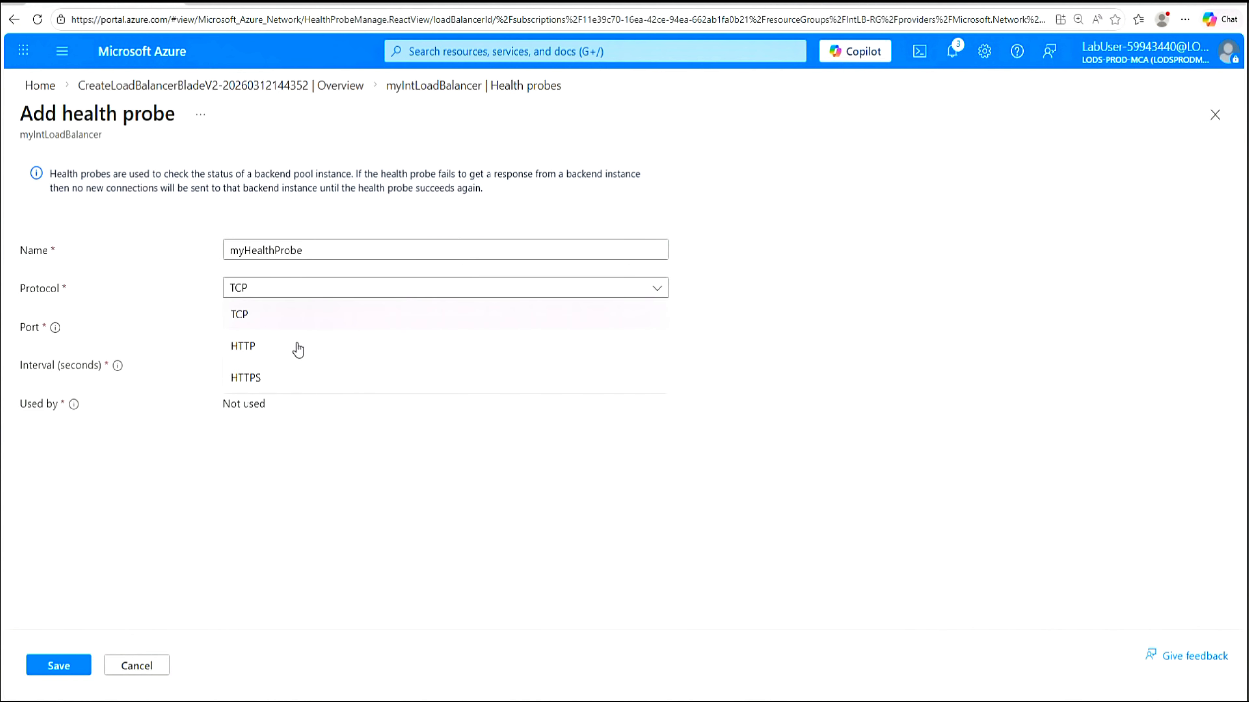
{"action": "left_click", "coordinate": [297, 350]}
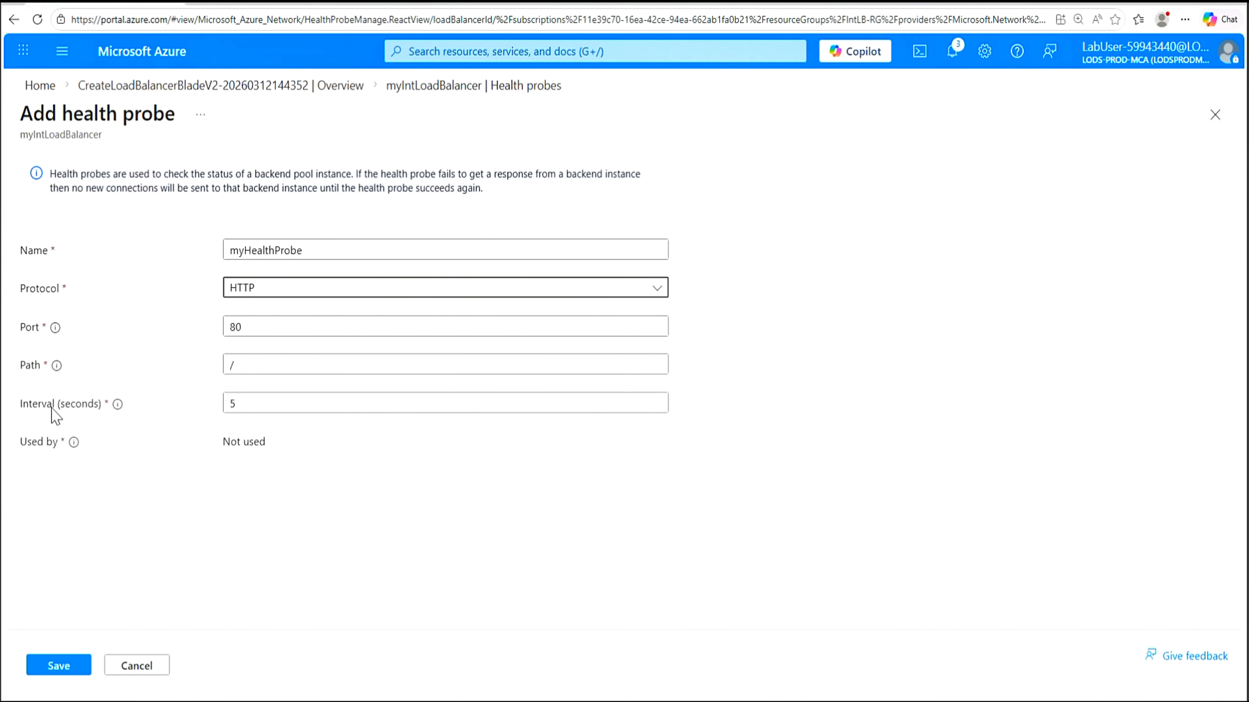
{"action": "left_click", "coordinate": [230, 403]}
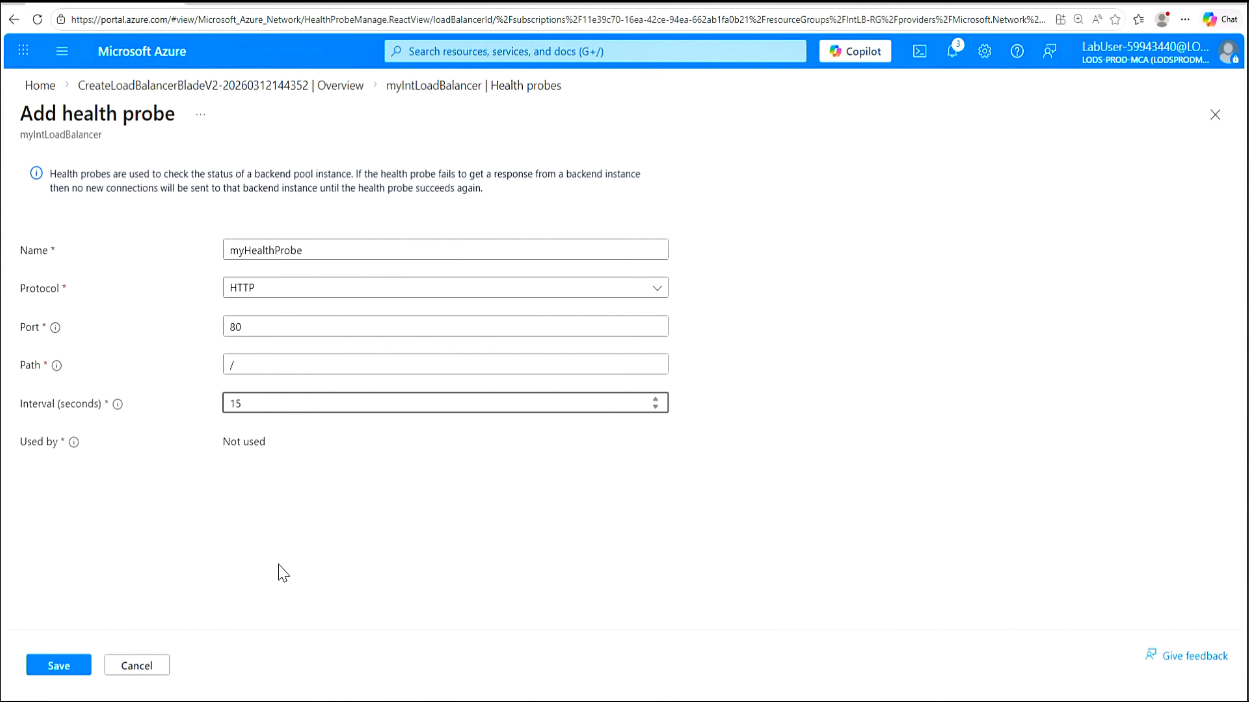
{"action": "left_click", "coordinate": [63, 669]}
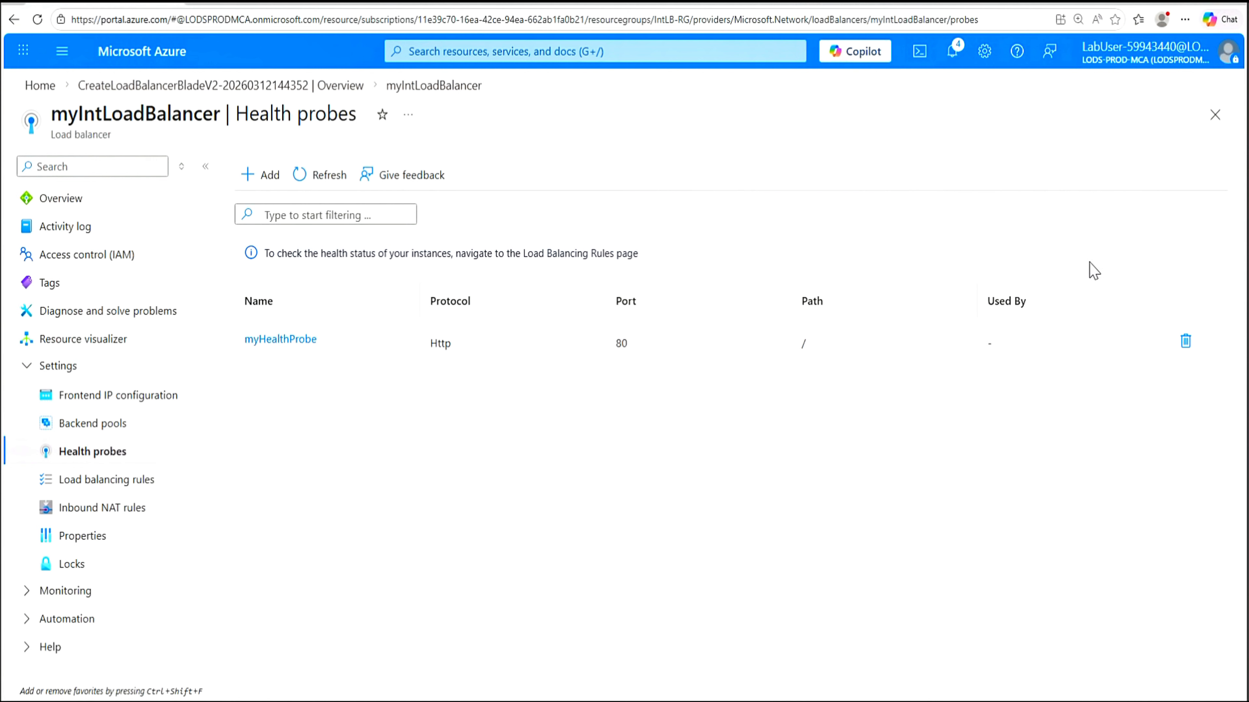
Start rule myHTTPRule with frontend LoadBalancerFrontEnd (10.1.2.4) and backend pool myBackendPool
{"action": "left_click", "coordinate": [103, 486]}
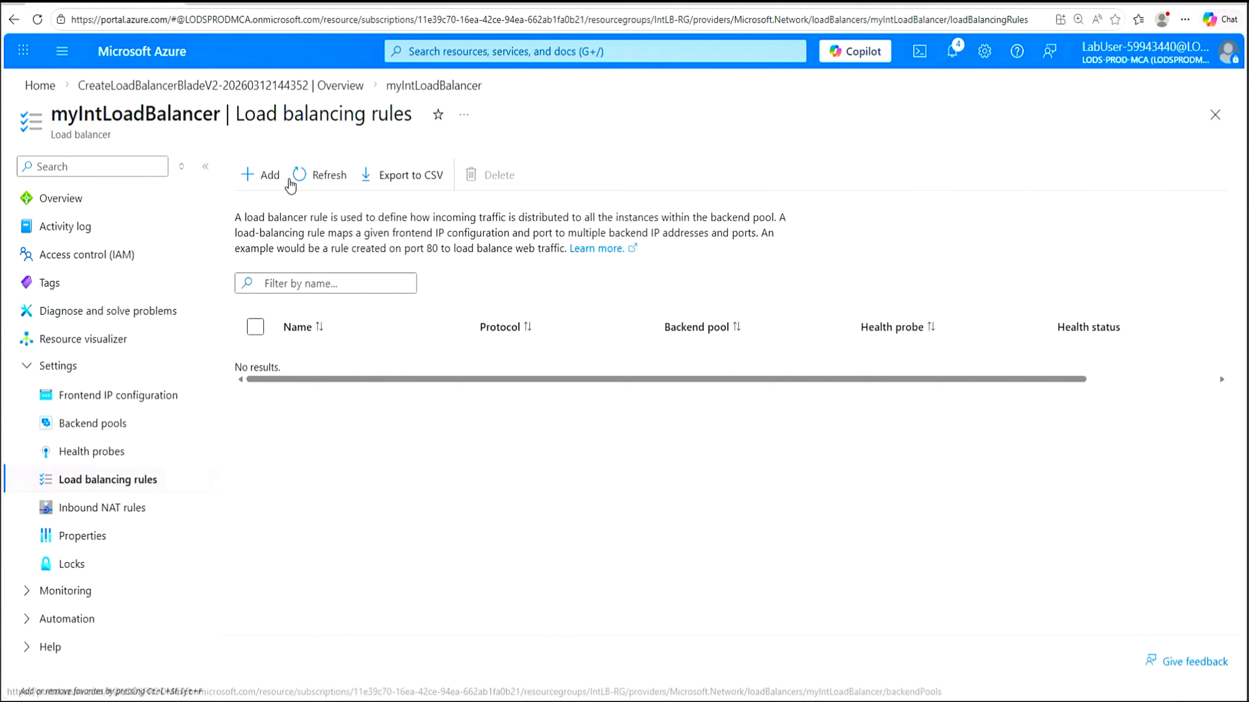
{"action": "left_click", "coordinate": [264, 176]}
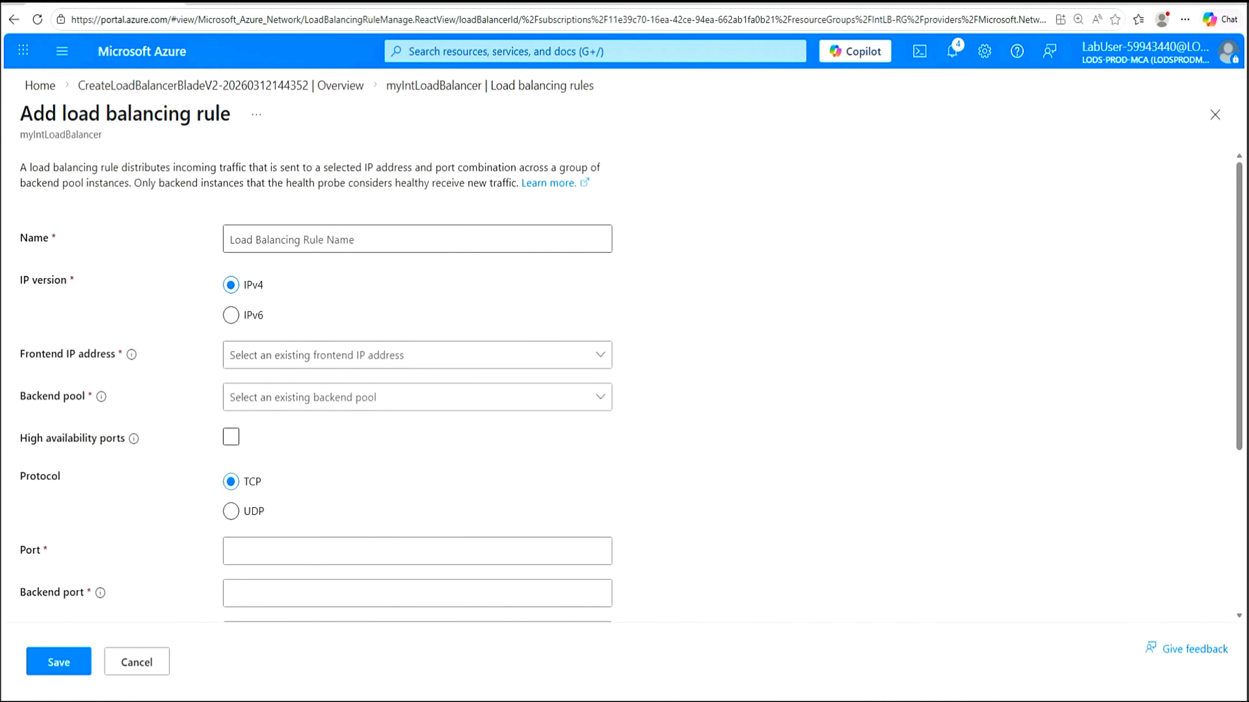
{"action": "left_click", "coordinate": [417, 239]}
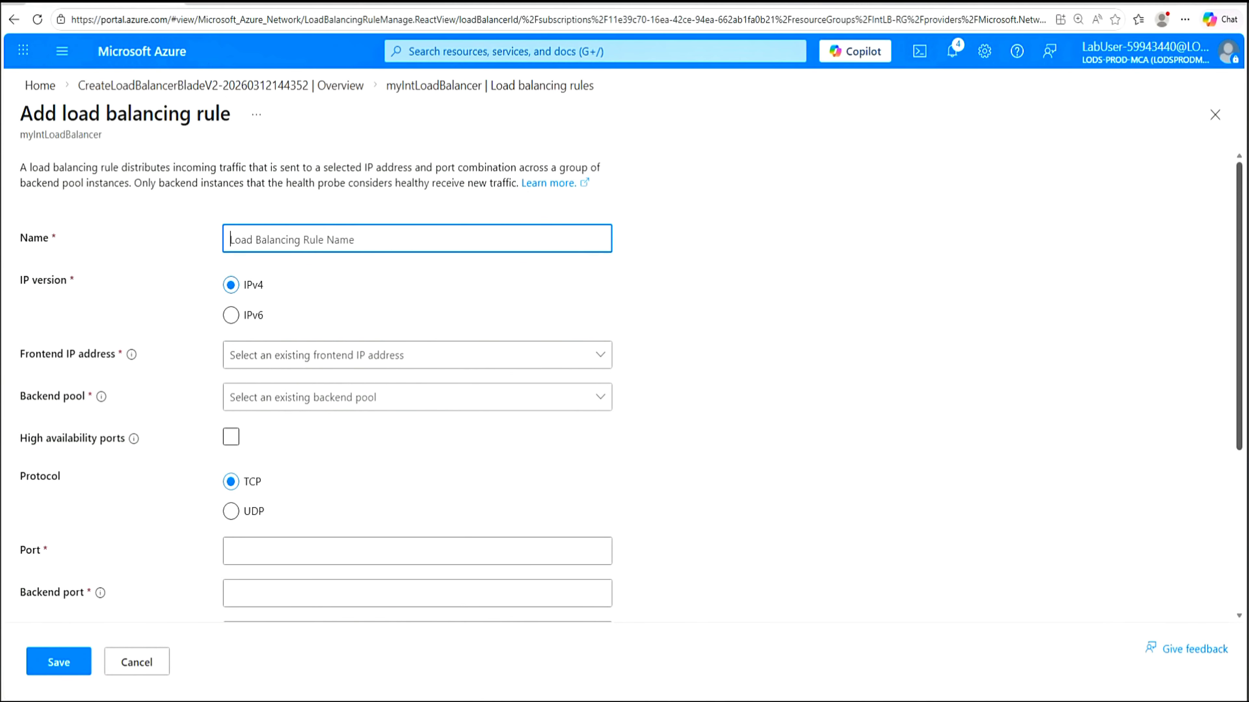
{"action": "type", "text": "myHTTPRule"}
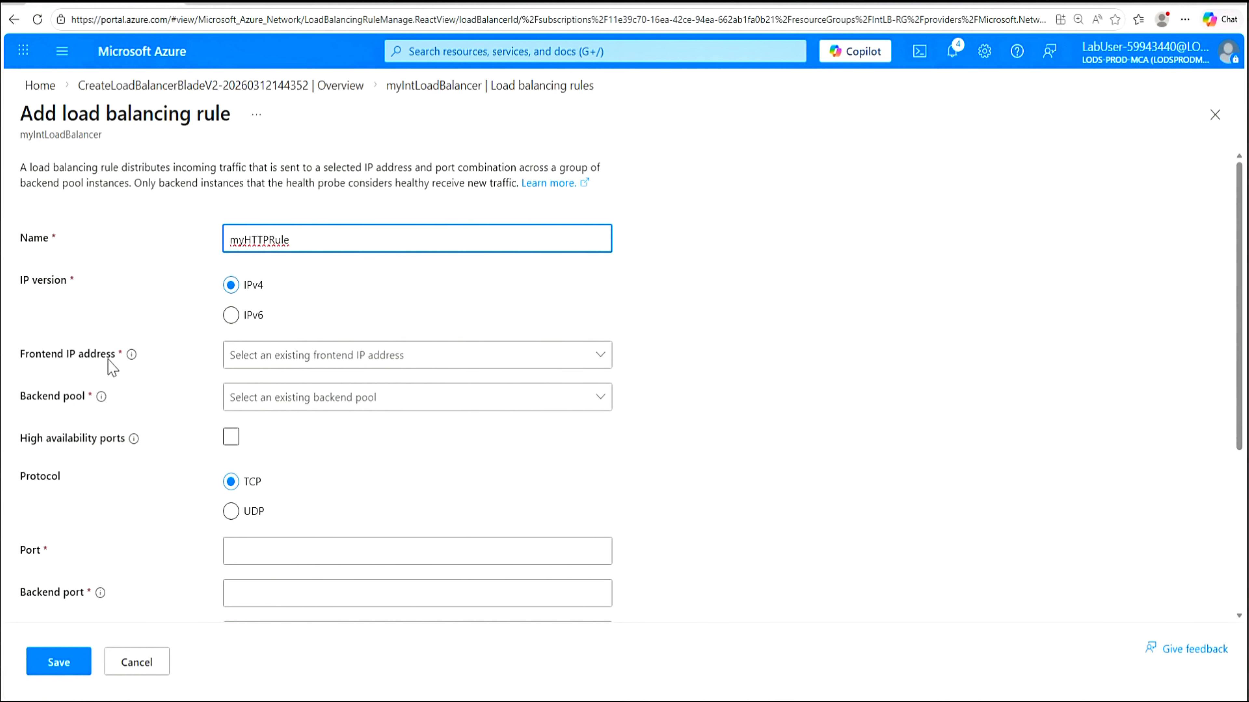
{"action": "left_click", "coordinate": [599, 363]}
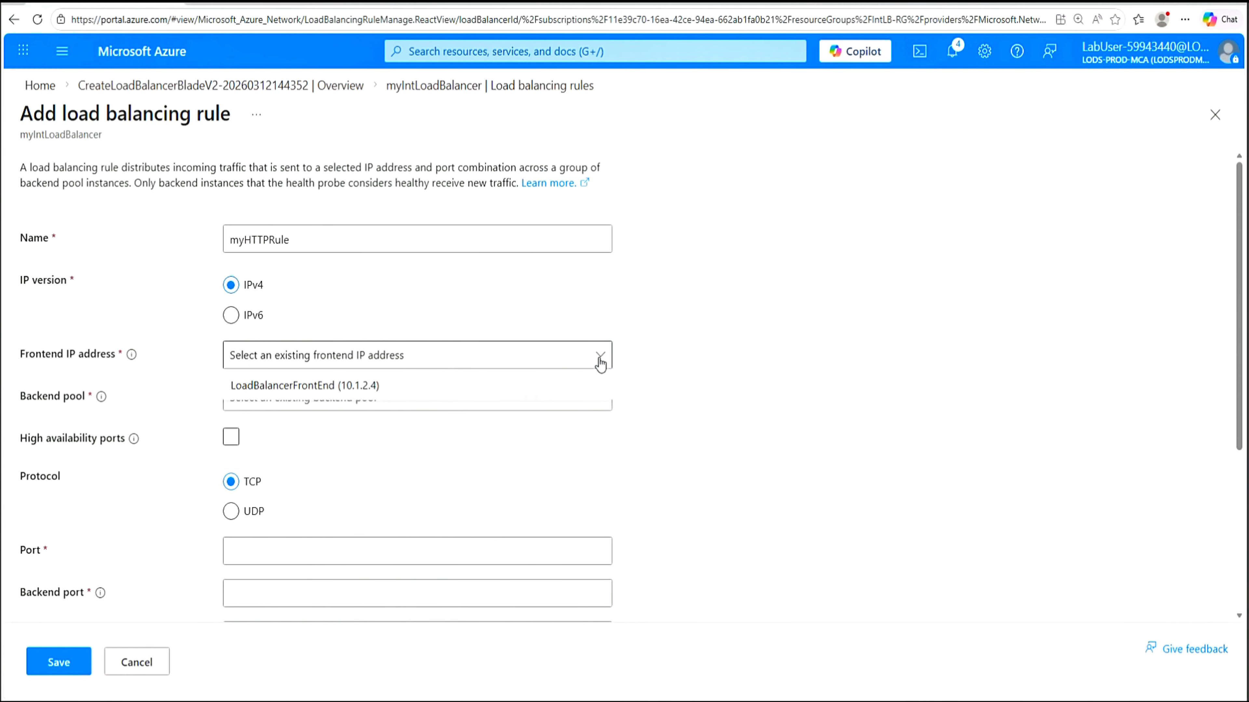
{"action": "left_click", "coordinate": [322, 388]}
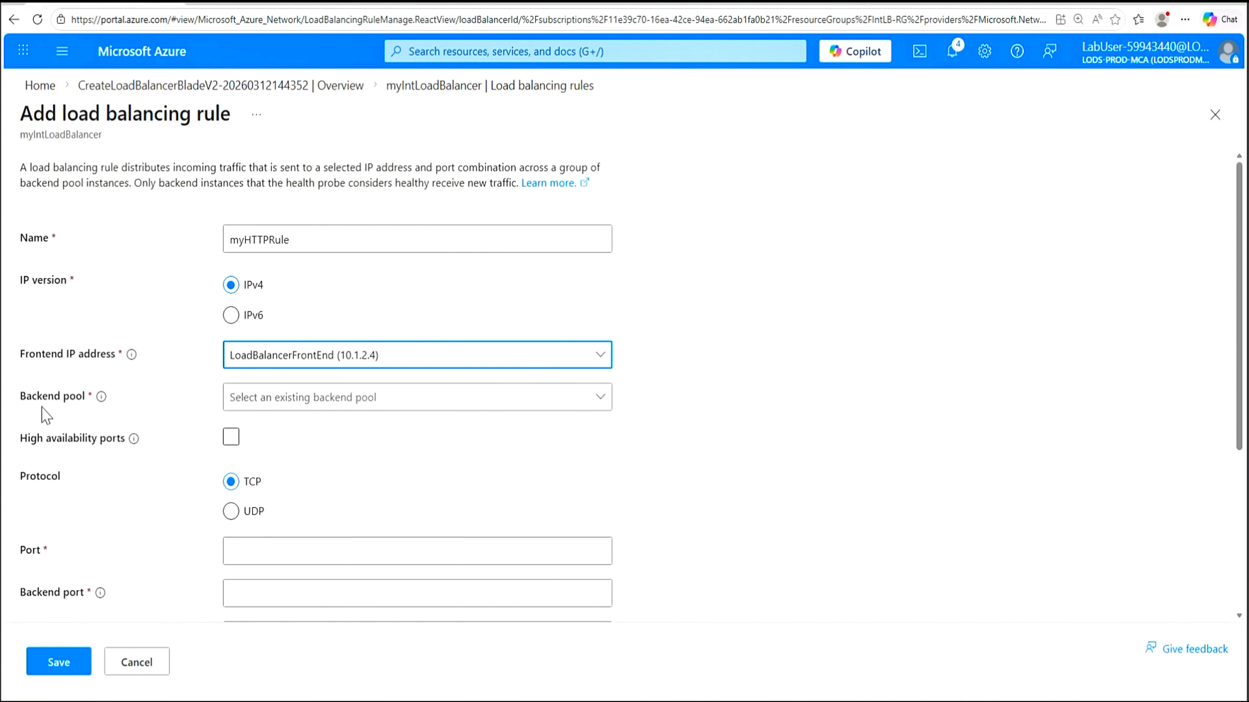
{"action": "left_click", "coordinate": [592, 402]}
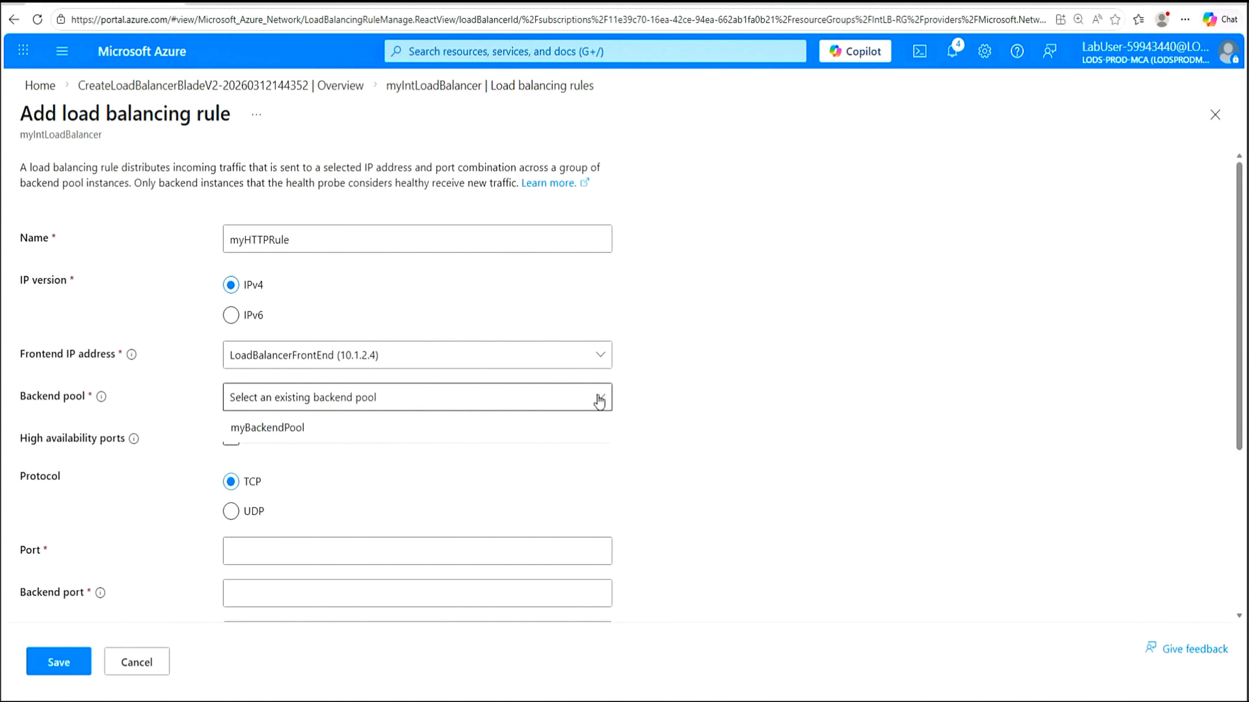
{"action": "left_click", "coordinate": [282, 437]}
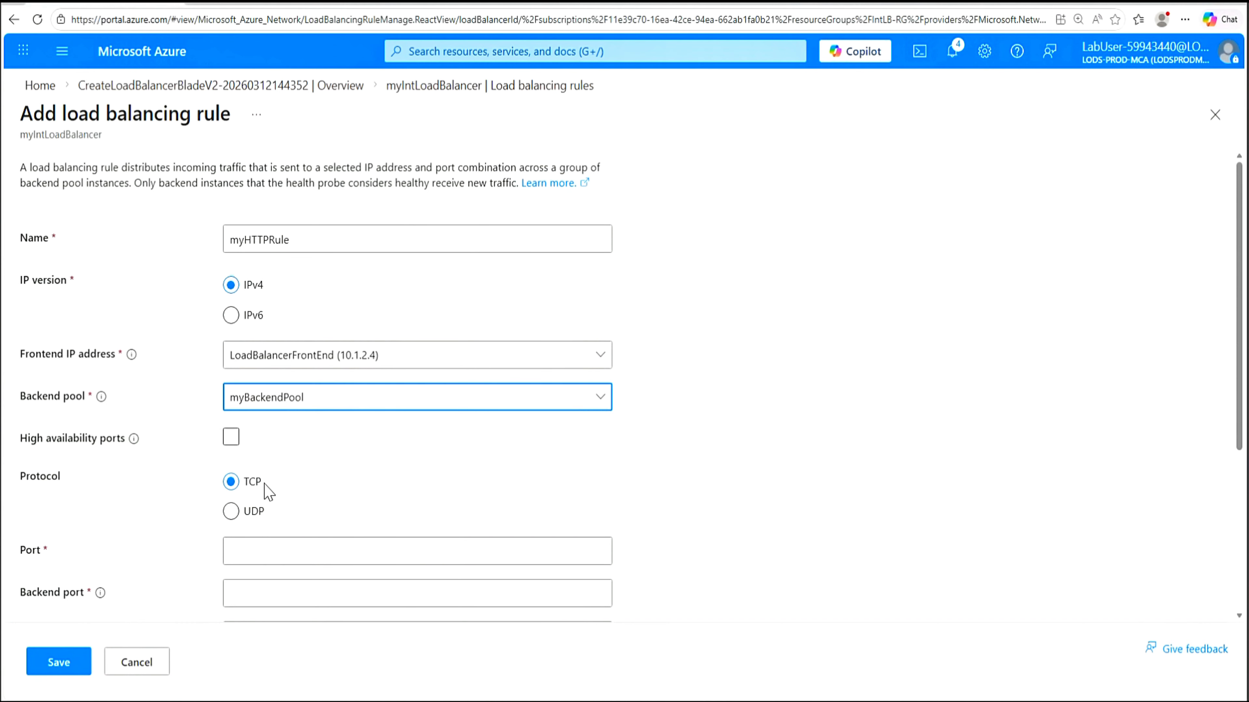
Set ports 80→80, attach myHealthProbe, keep session persistence None, idle timeout 15 minutes
{"action": "left_click", "coordinate": [230, 550]}
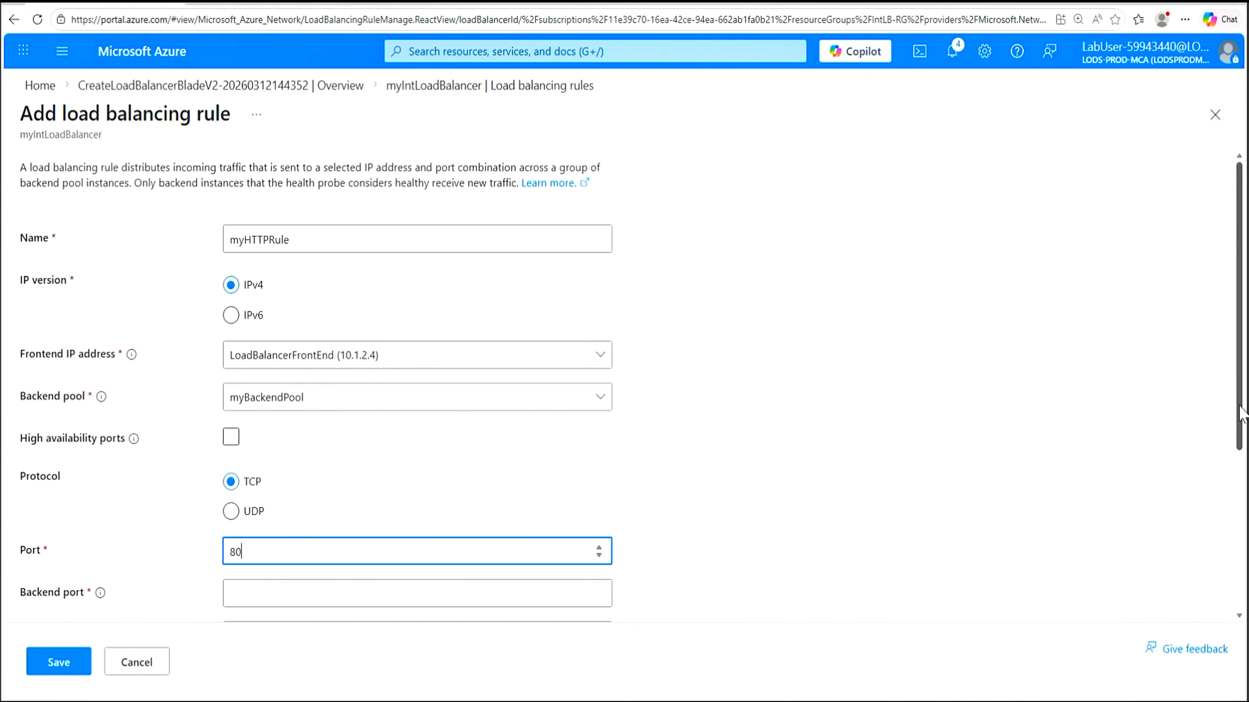
{"action": "left_click_drag", "start_coordinate": [1238, 419], "coordinate": [1238, 571]}
{"action": "left_click", "coordinate": [516, 367]}
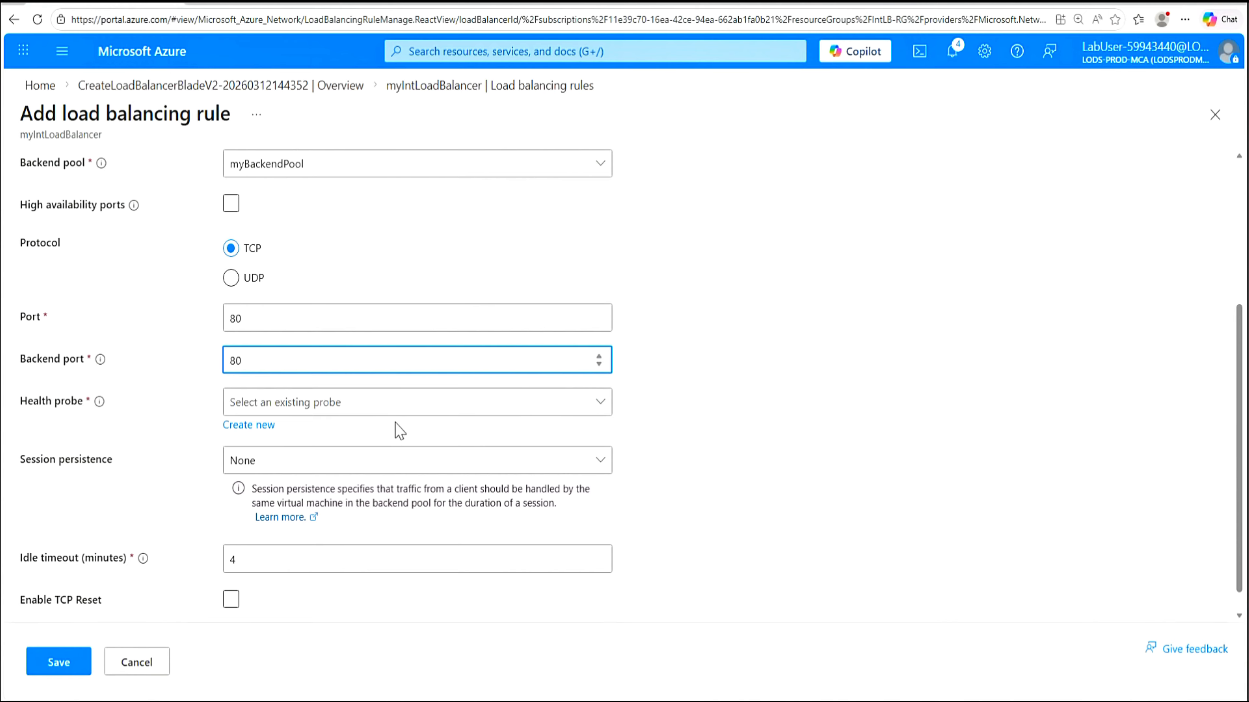
{"action": "left_click", "coordinate": [601, 407]}
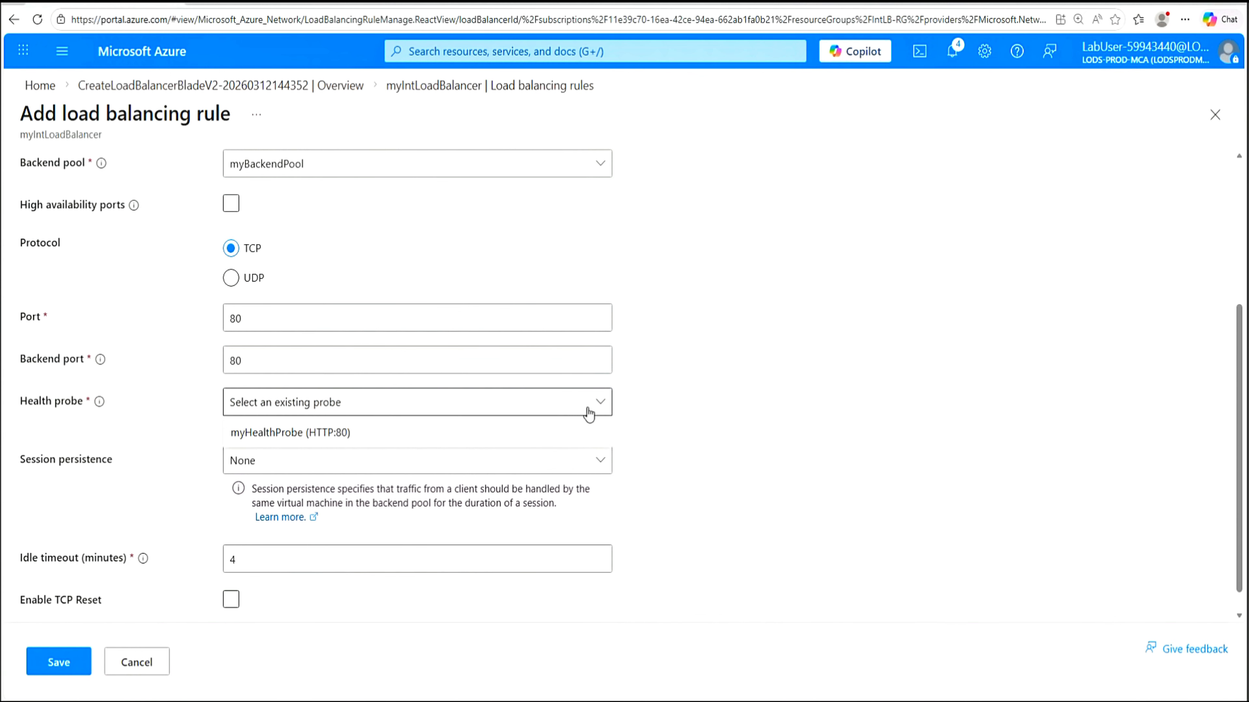
{"action": "left_click", "coordinate": [345, 433]}
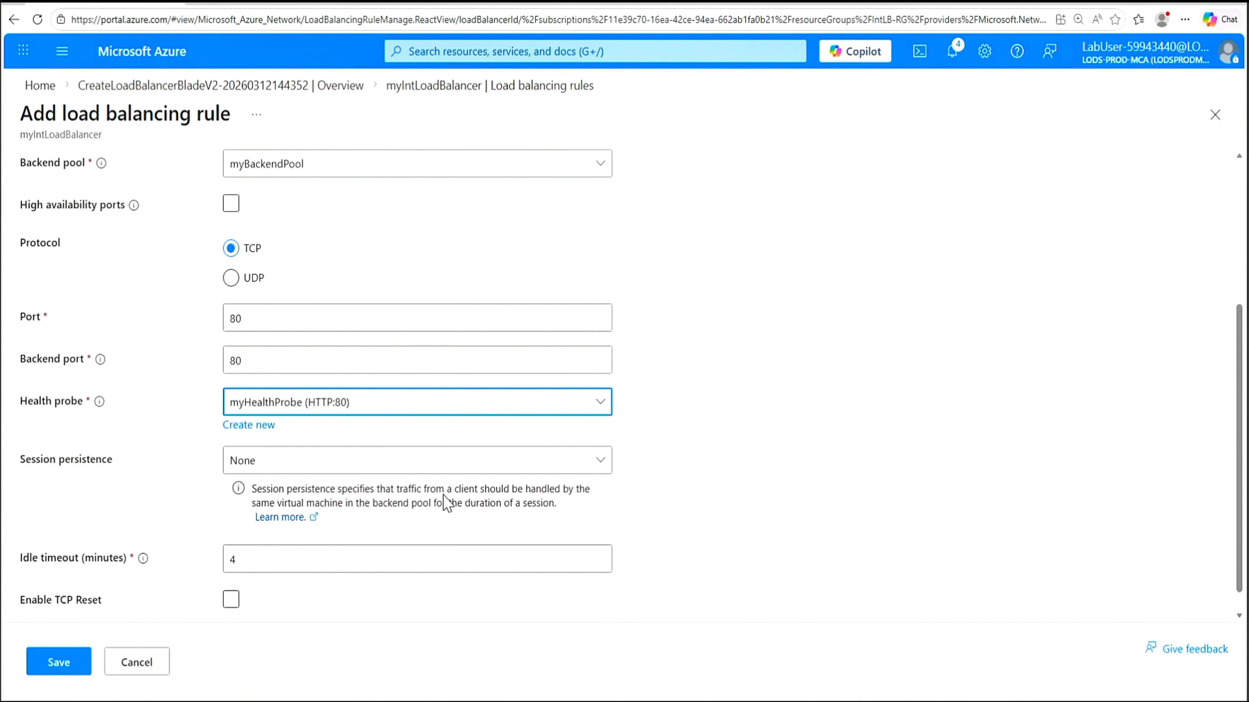
{"action": "left_click", "coordinate": [602, 465]}
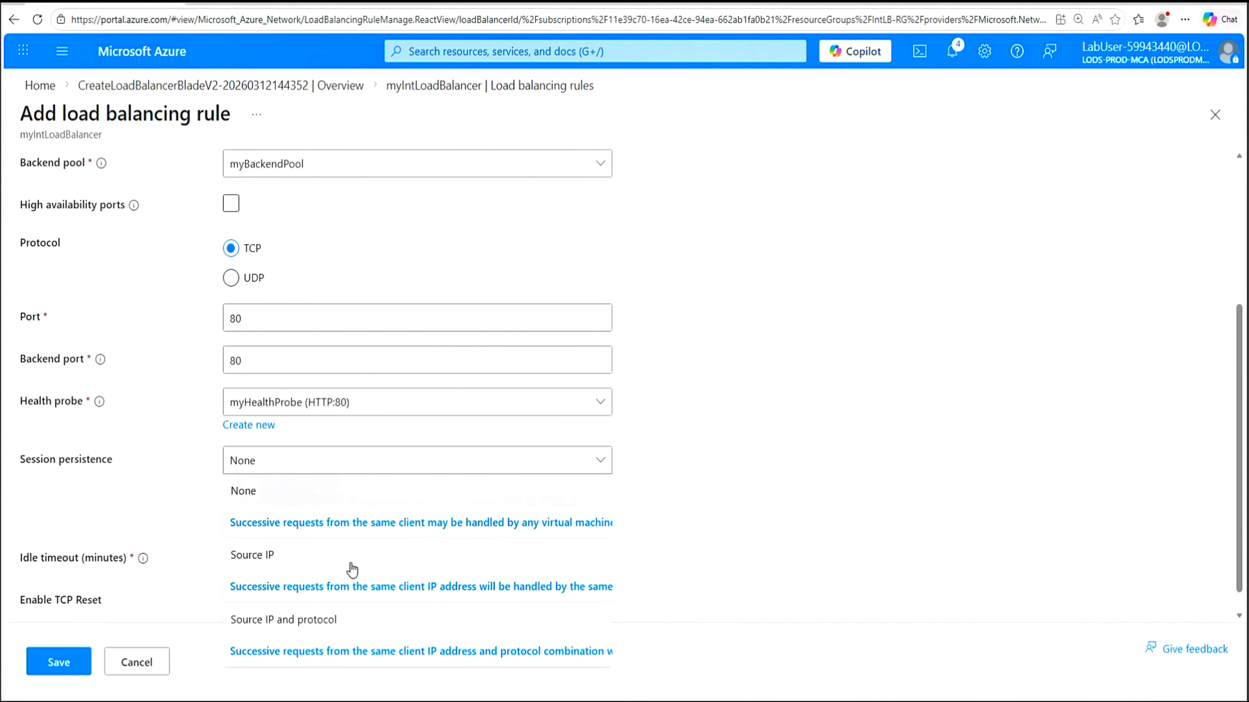
{"action": "left_click", "coordinate": [252, 492]}
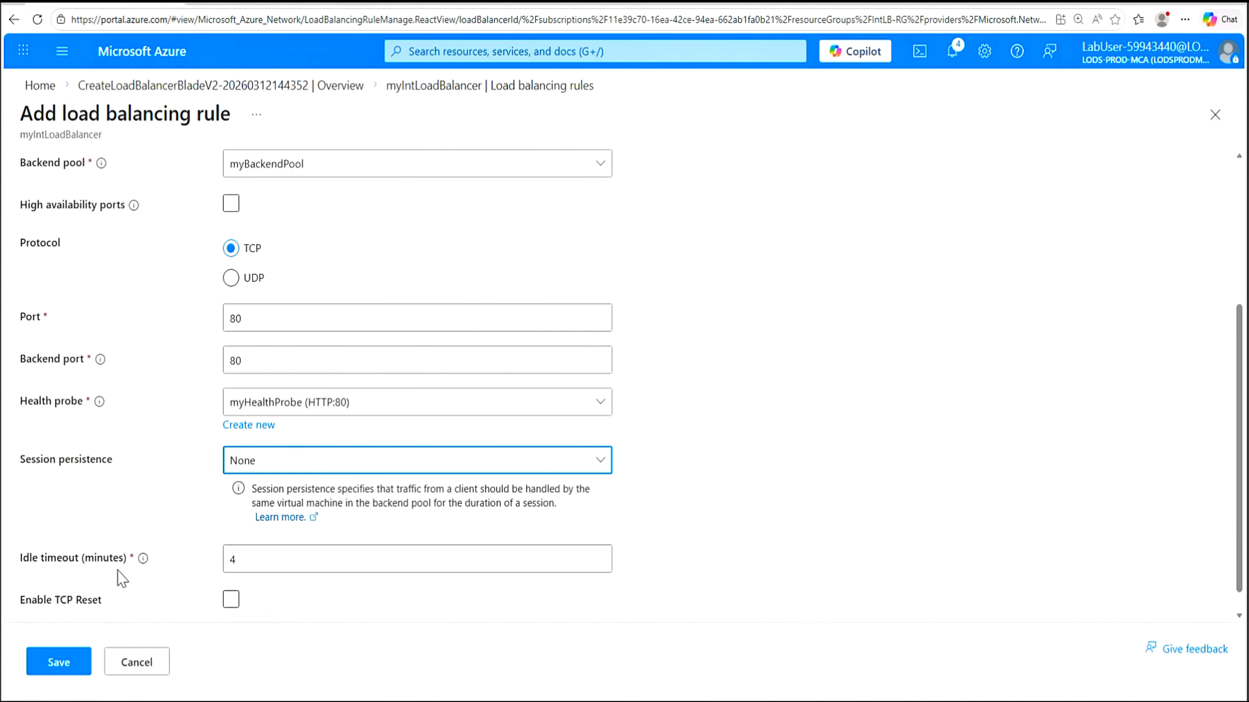
{"action": "key", "text": "Tab"}
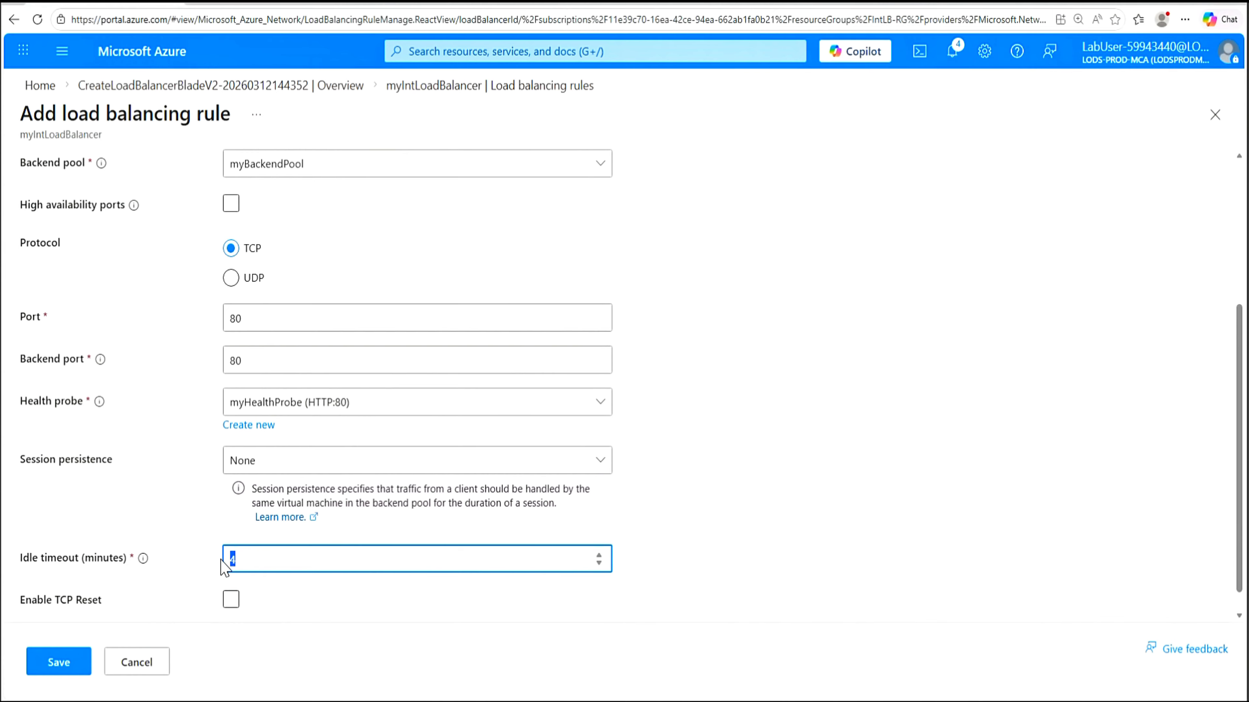
{"action": "type", "text": "15"}
{"action": "scroll", "coordinate": [796, 575], "scroll_direction": "down", "scroll_amount": 1}
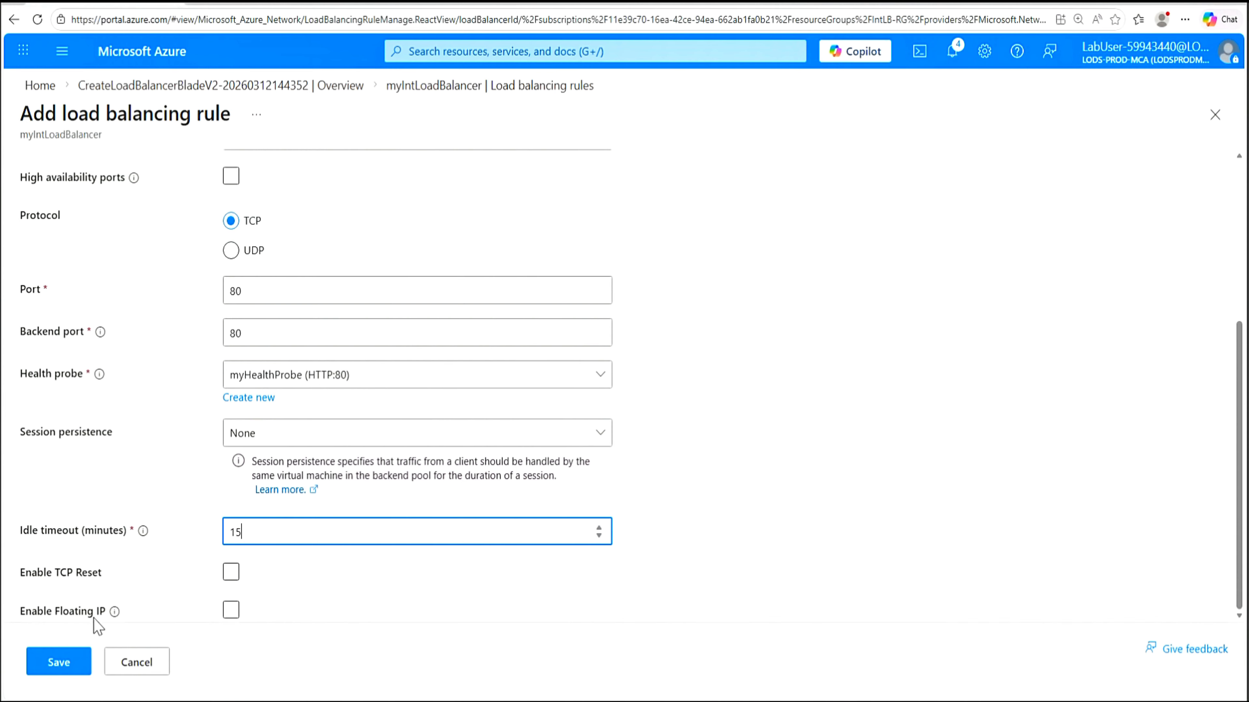
Save myHTTPRule, then start creating a new virtual machine from Virtual machines
{"action": "left_click", "coordinate": [59, 664]}
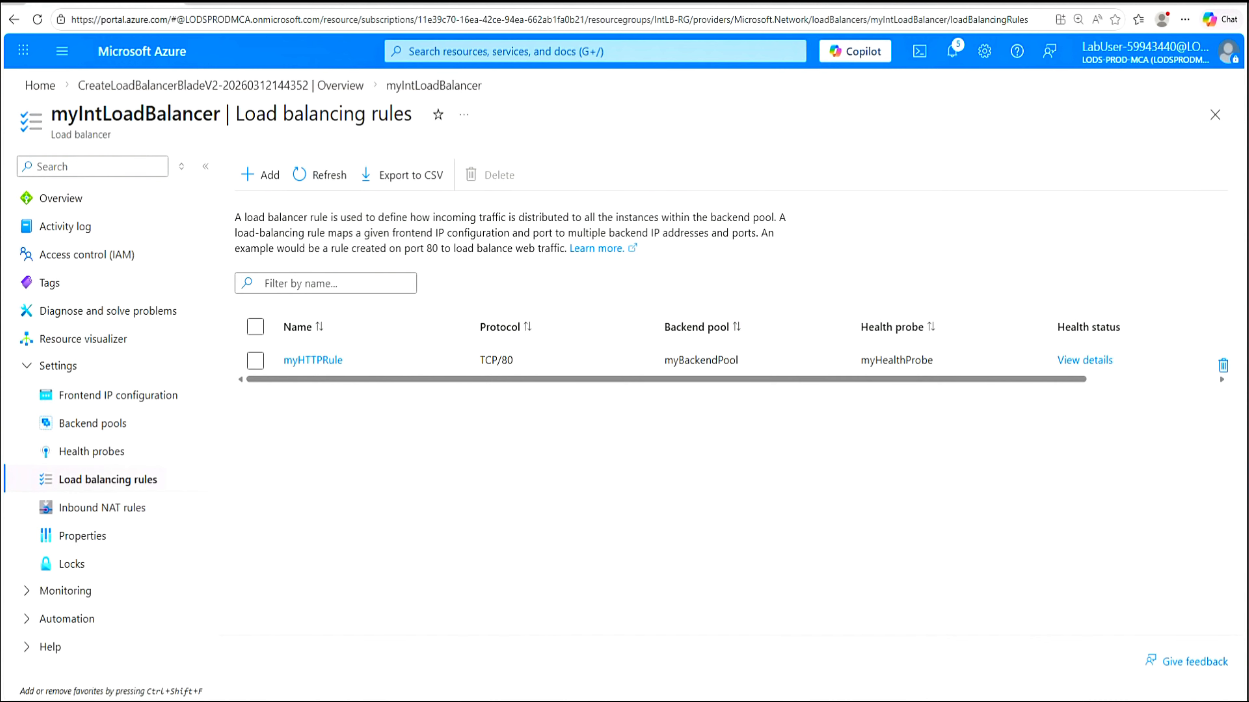
{"action": "left_click", "coordinate": [505, 51]}
{"action": "type", "text": "VM"}
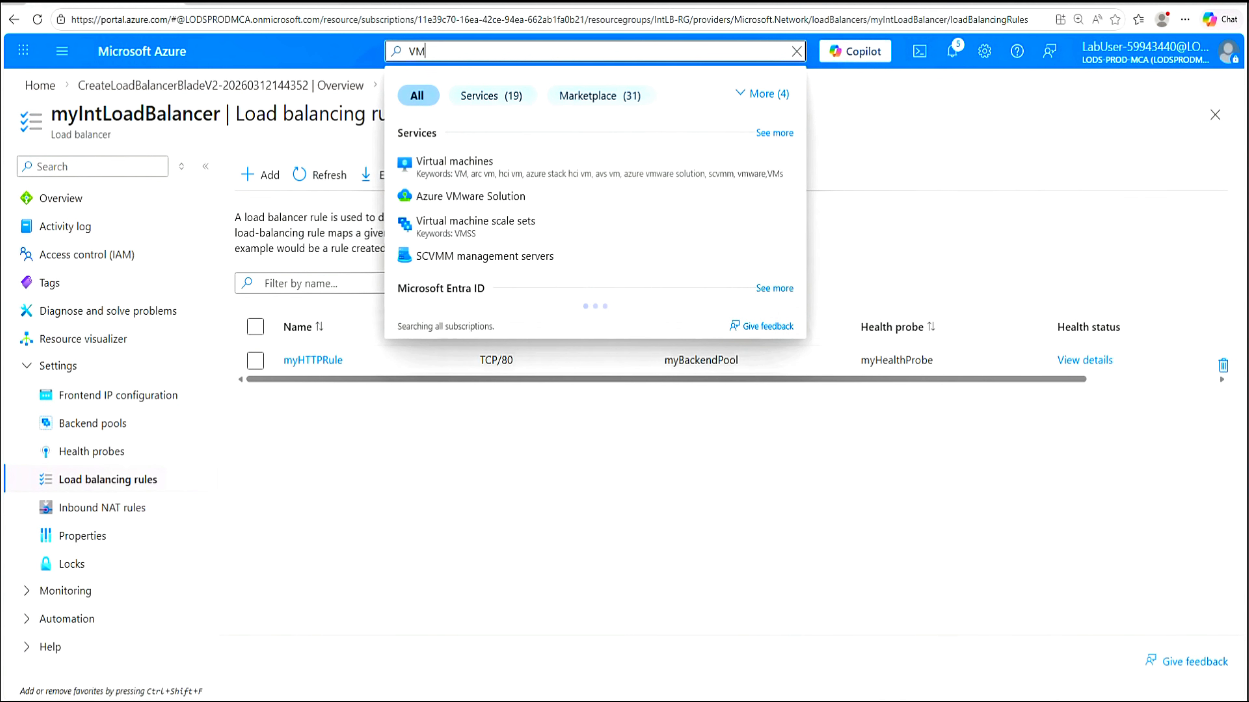
{"action": "left_click", "coordinate": [460, 163]}
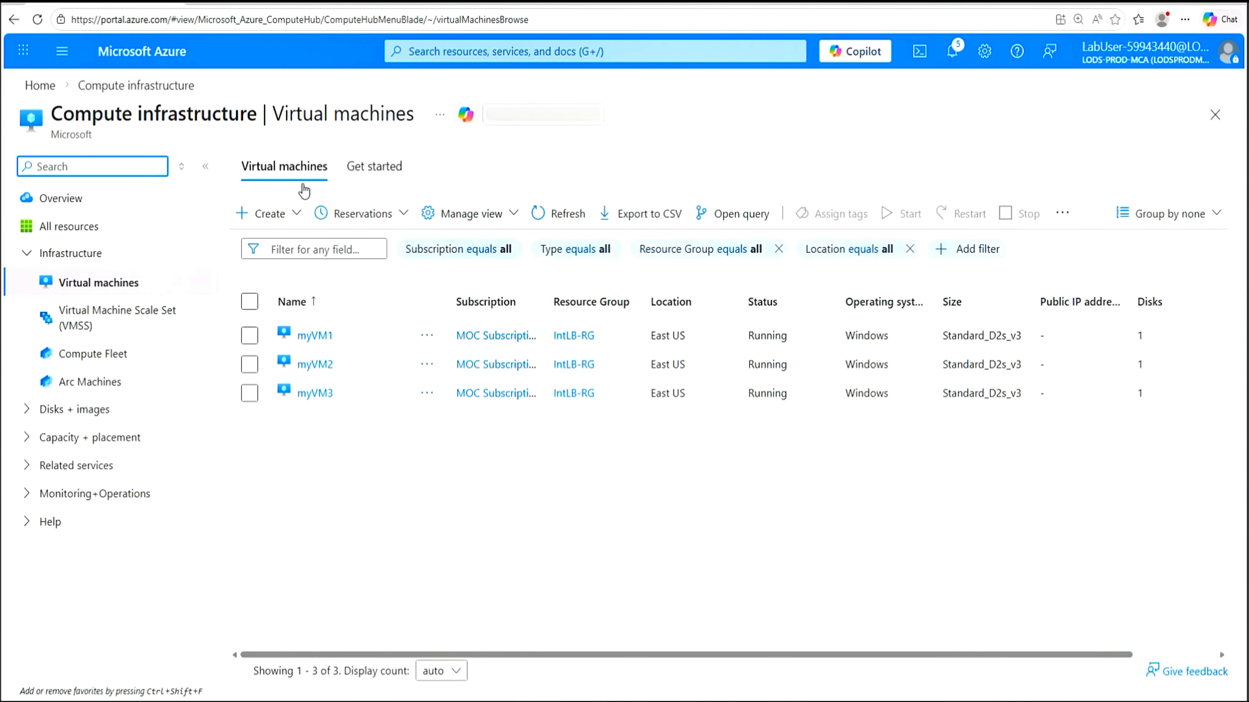
{"action": "left_click", "coordinate": [297, 216]}
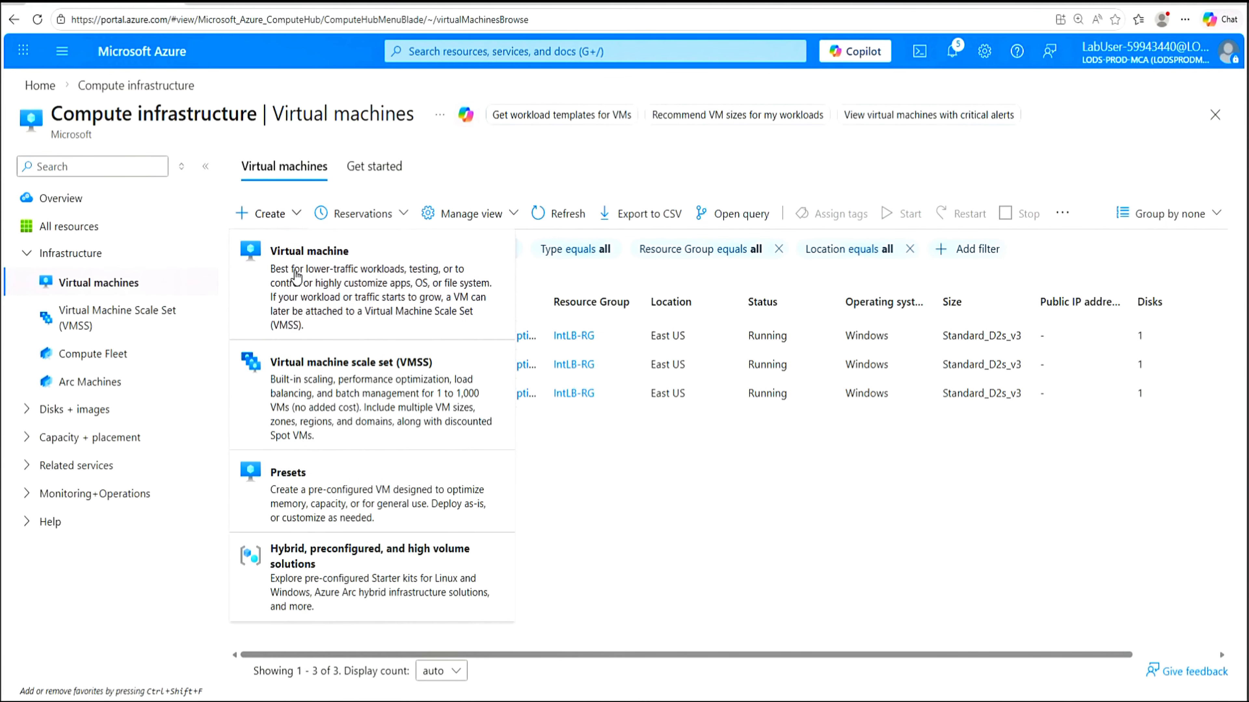
{"action": "left_click", "coordinate": [296, 278]}
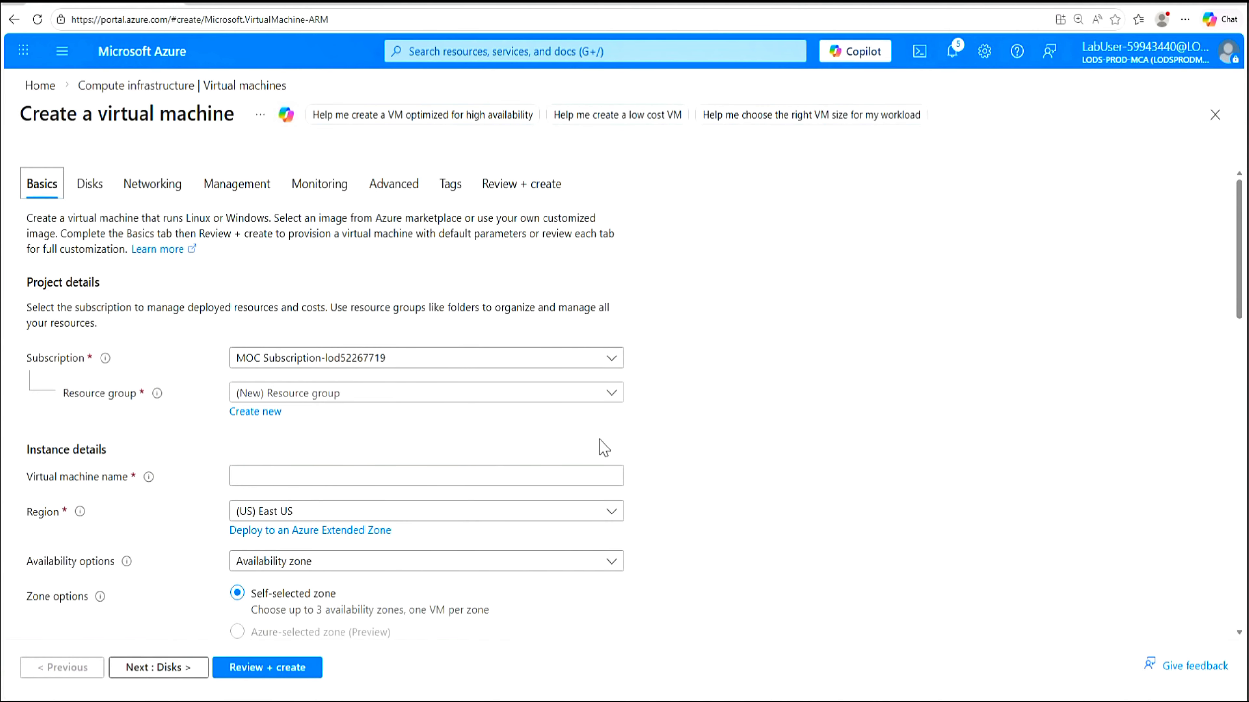
Place the new VM in resource group IntLB-RG and name it myTestVM
{"action": "left_click", "coordinate": [612, 401]}
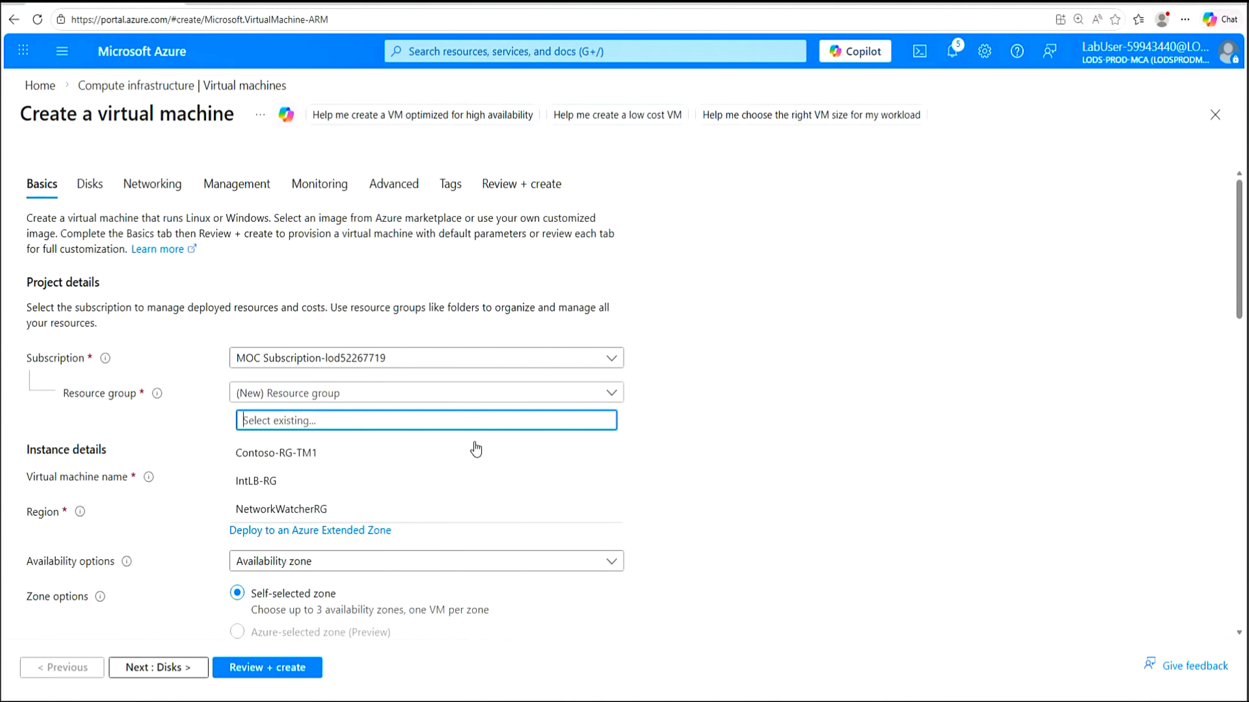
{"action": "left_click", "coordinate": [259, 482]}
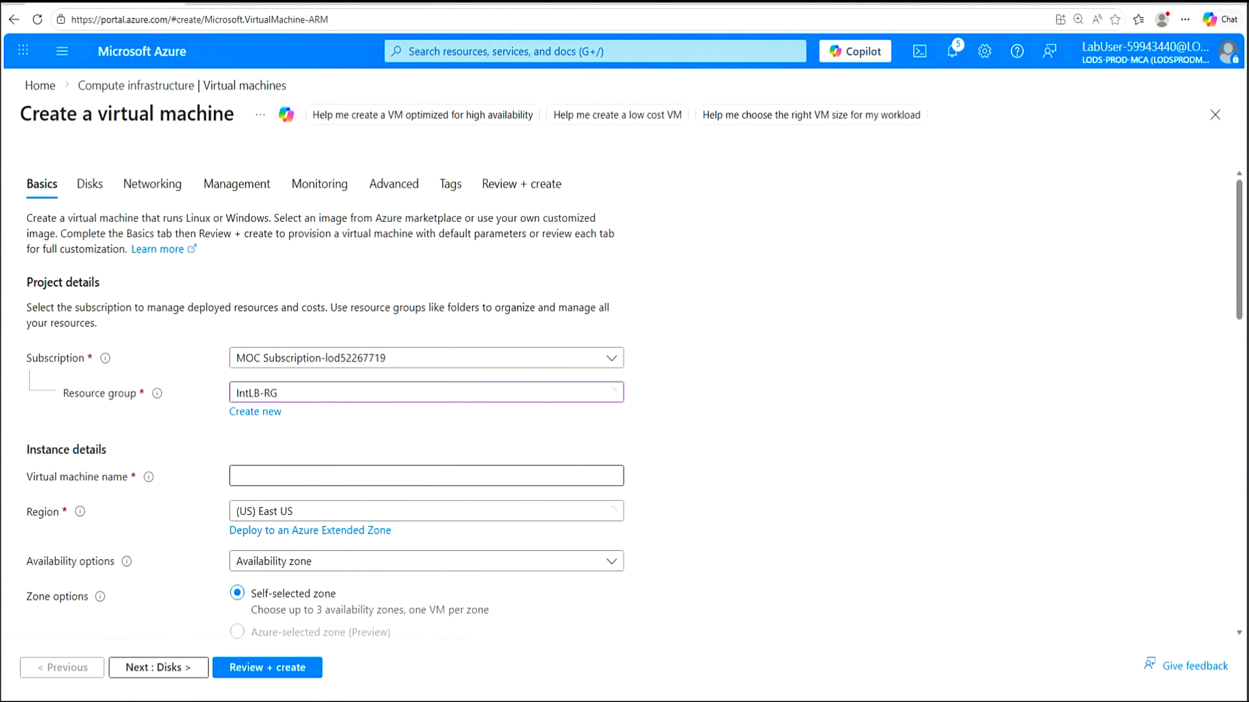
{"action": "left_click", "coordinate": [283, 476]}
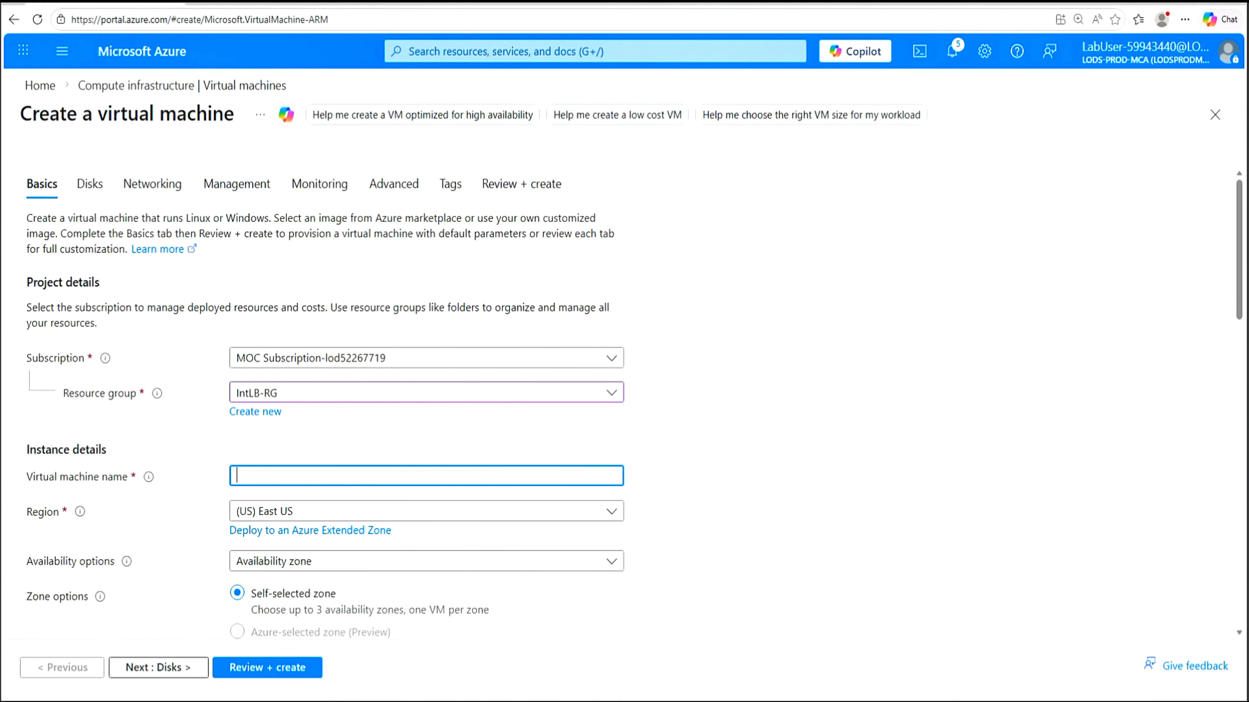
{"action": "type", "text": "myTestVM"}
{"action": "left_click_drag", "start_coordinate": [1240, 315], "coordinate": [1239, 387]}
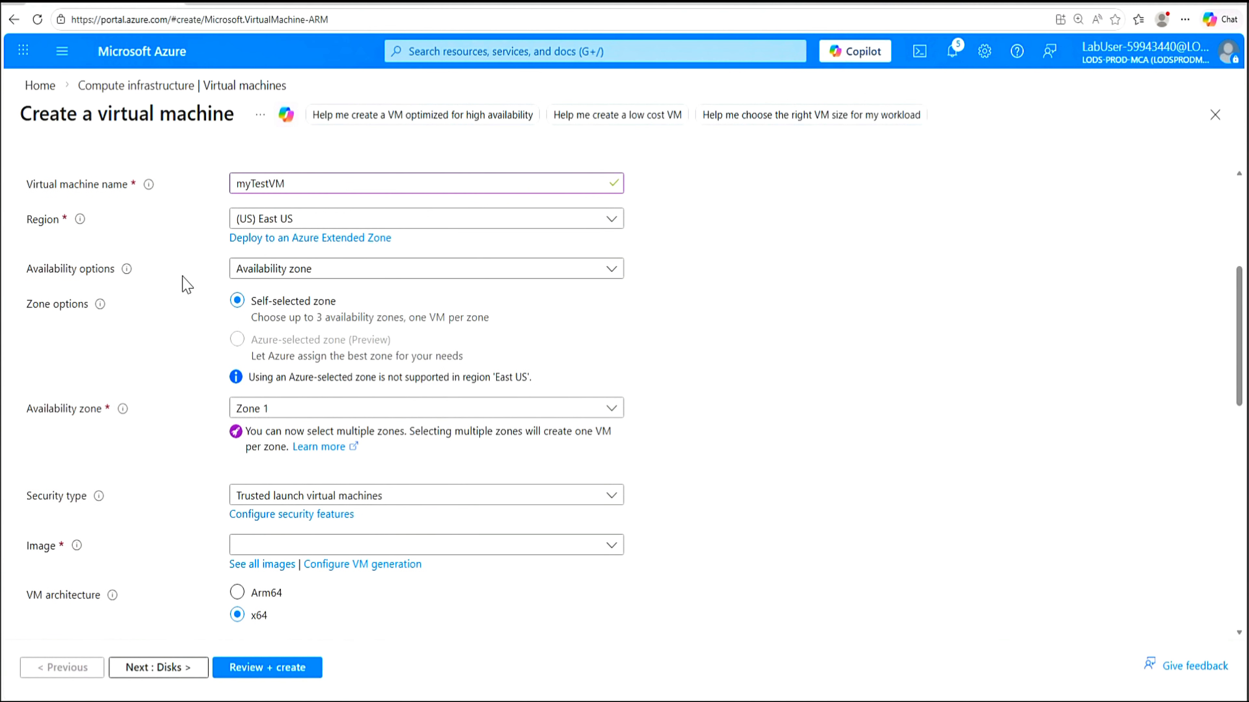
Choose no infrastructure redundancy and the Windows Server 2025 Datacenter Server Core image
{"action": "left_click", "coordinate": [611, 275]}
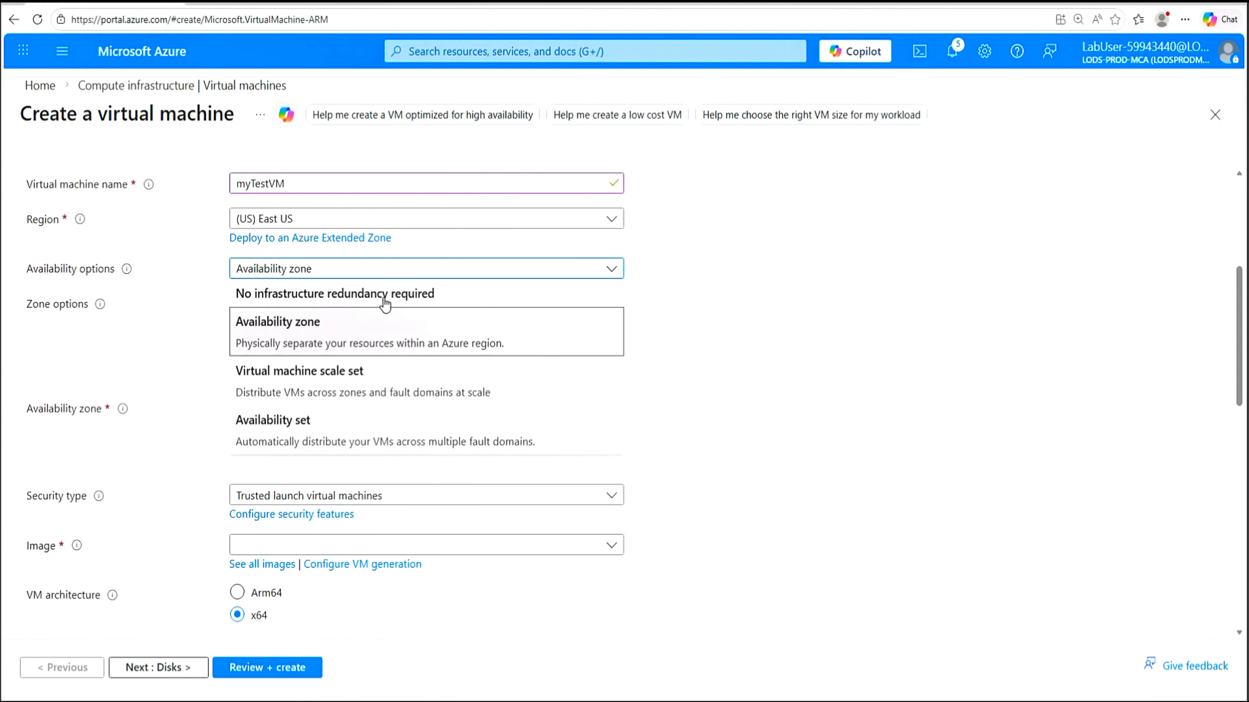
{"action": "left_click", "coordinate": [374, 295]}
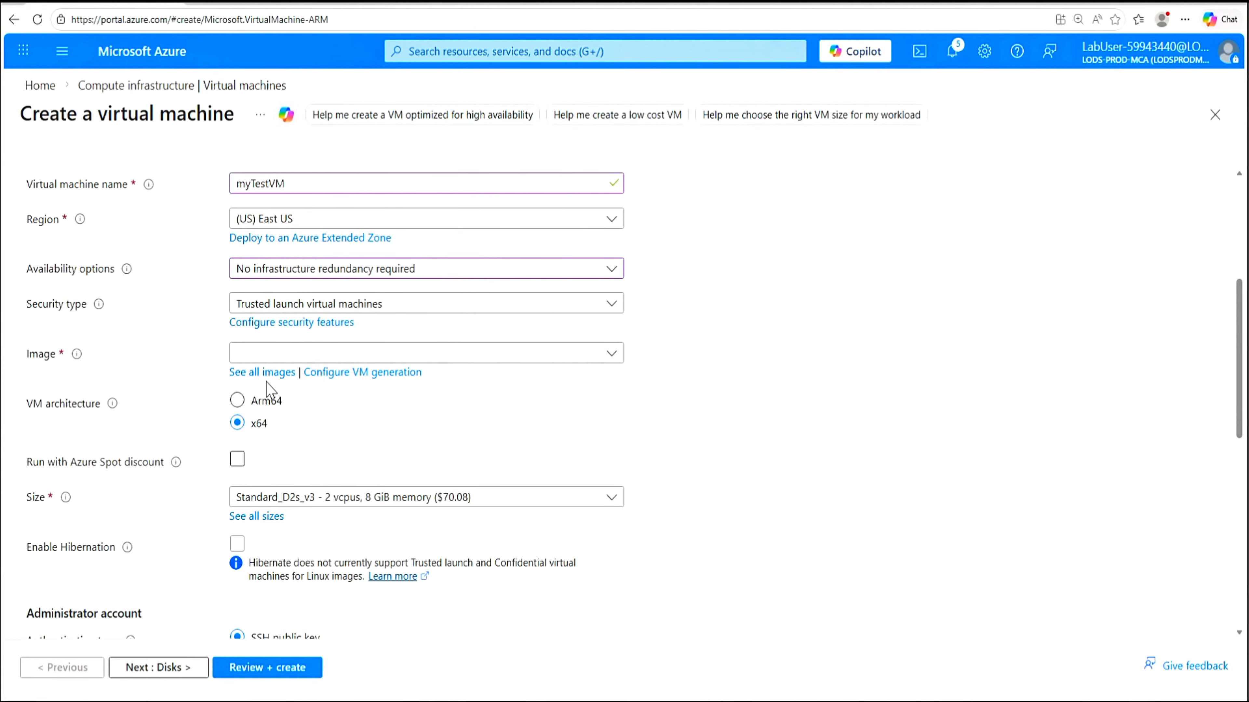
{"action": "left_click", "coordinate": [614, 357]}
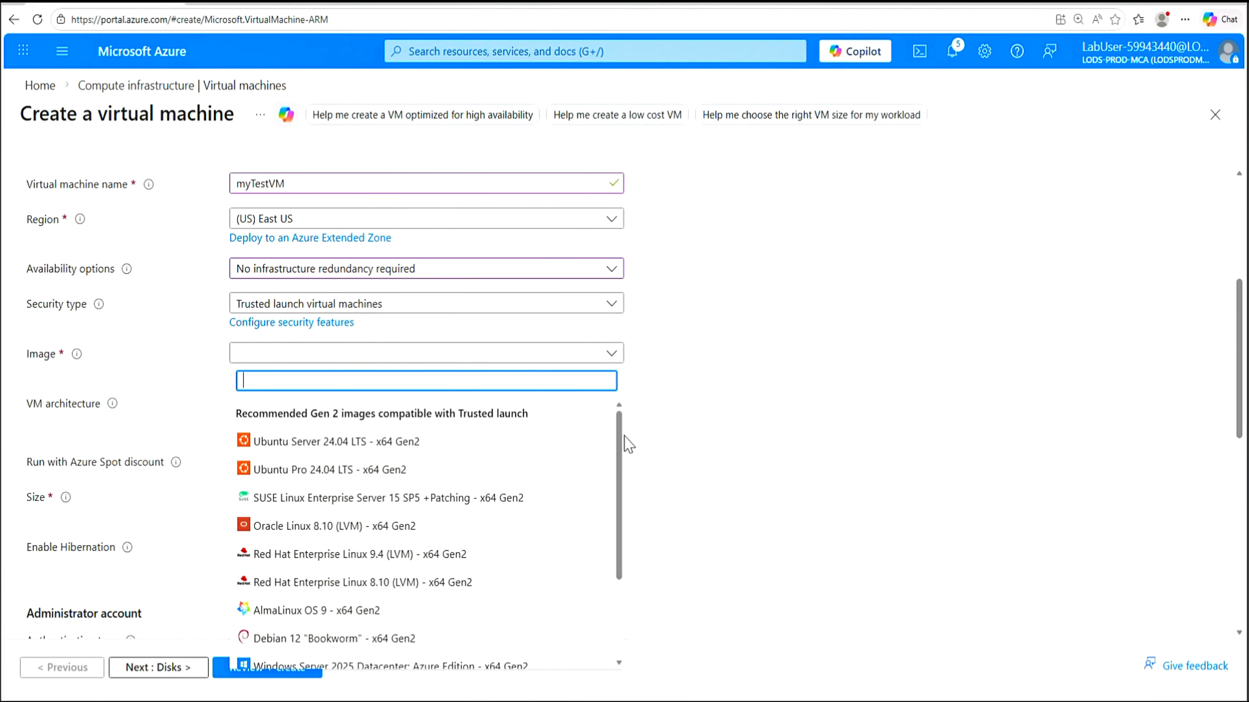
{"action": "left_click_drag", "start_coordinate": [618, 442], "coordinate": [614, 534]}
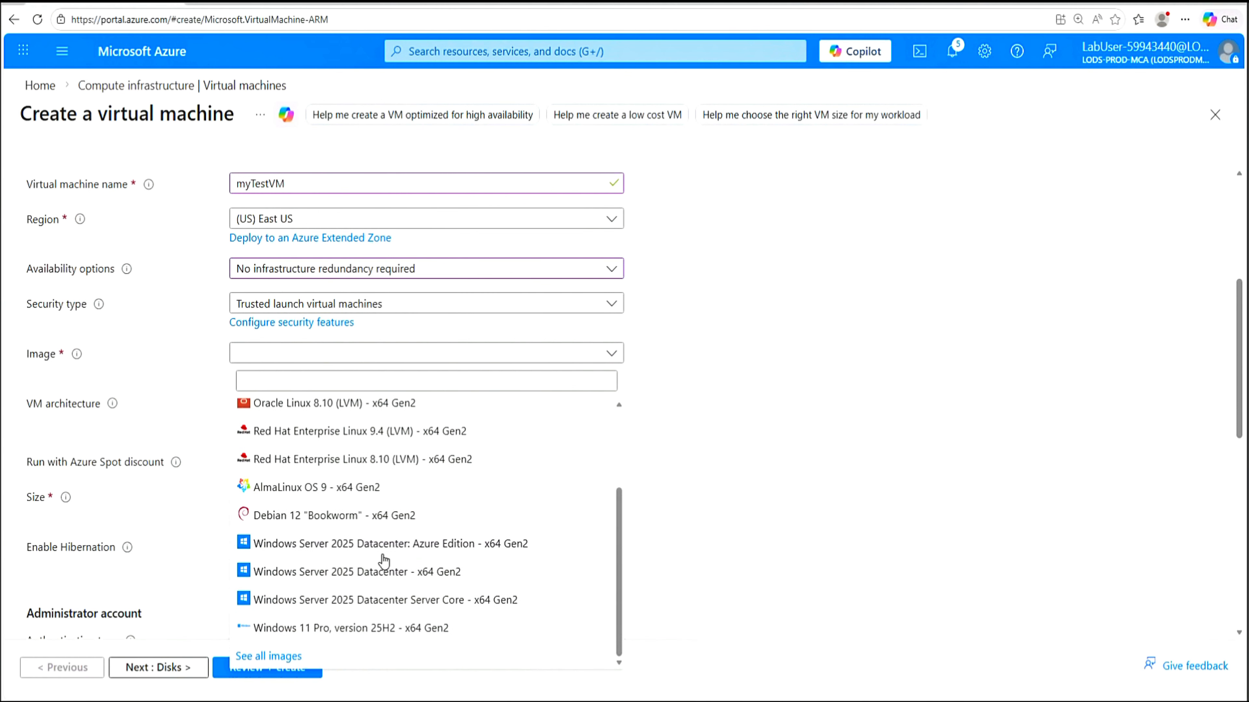
{"action": "left_click", "coordinate": [422, 600]}
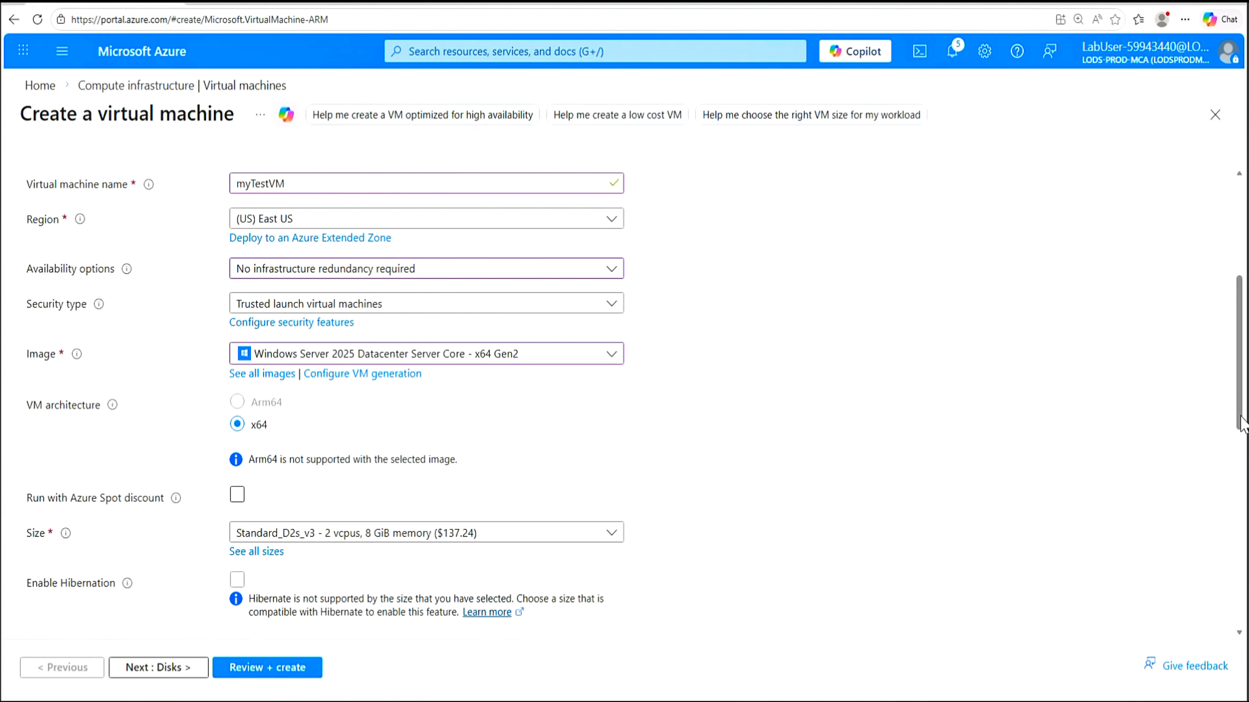
Enter TestUser as the VM's administrator username
{"action": "left_click_drag", "start_coordinate": [1243, 457], "coordinate": [1241, 533]}
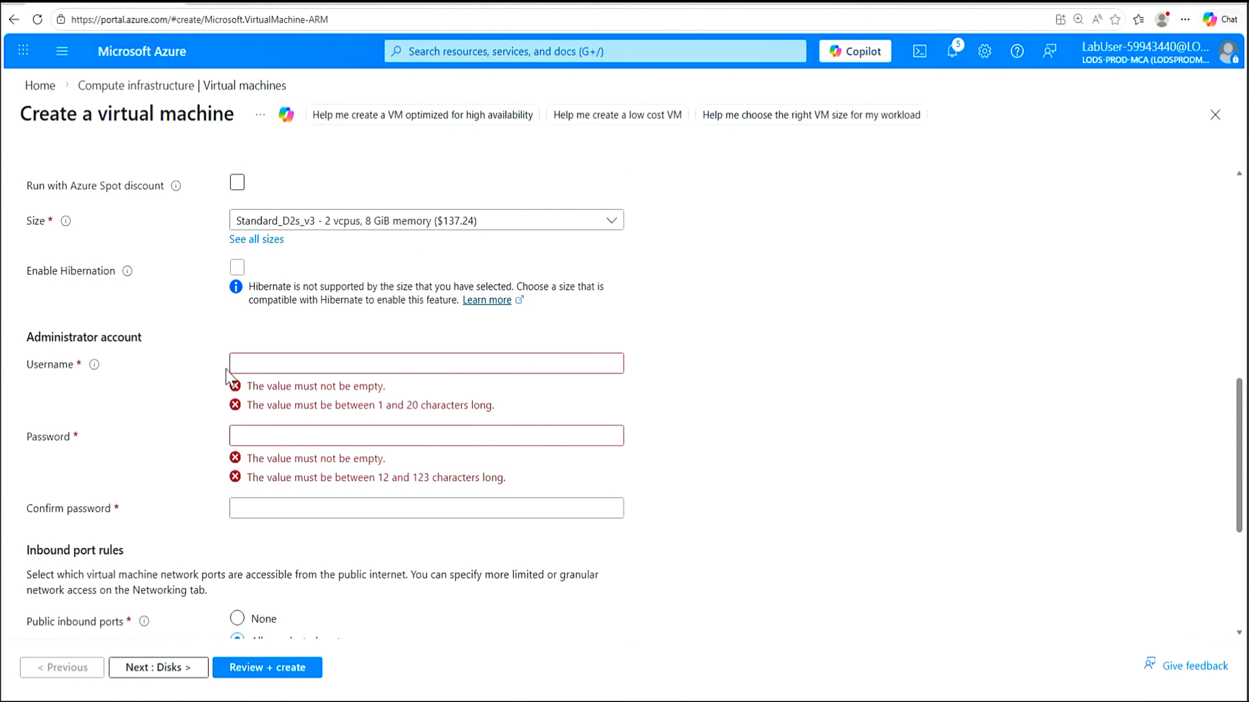
{"action": "left_click", "coordinate": [427, 364]}
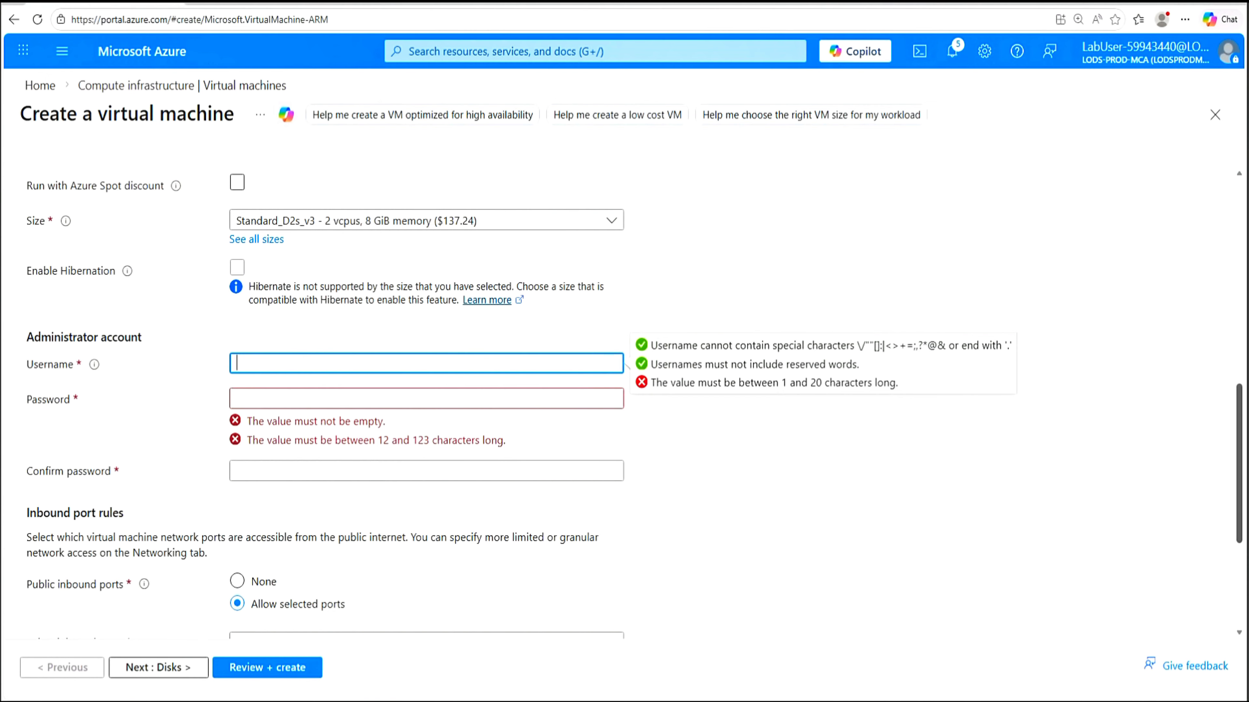
{"action": "type", "text": "TestUser"}
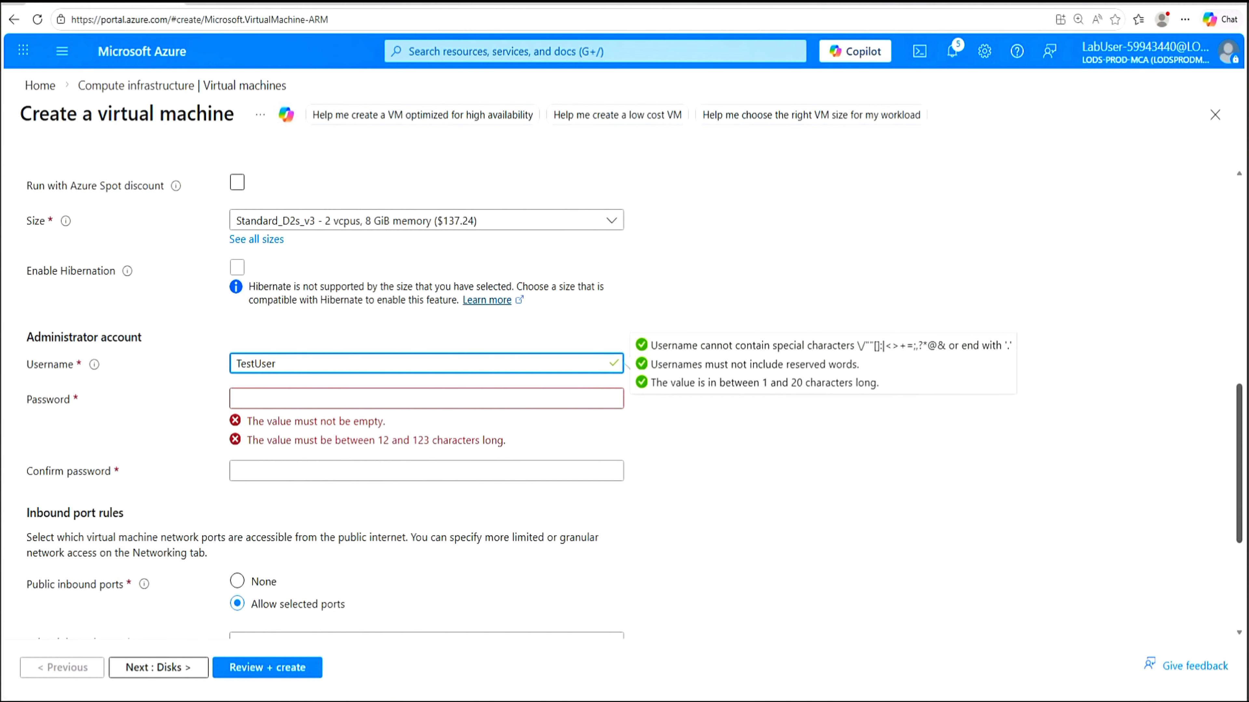
Fill in and confirm the administrator password copied from notes, keeping RDP (3389) allowed
{"action": "left_click", "coordinate": [426, 398]}
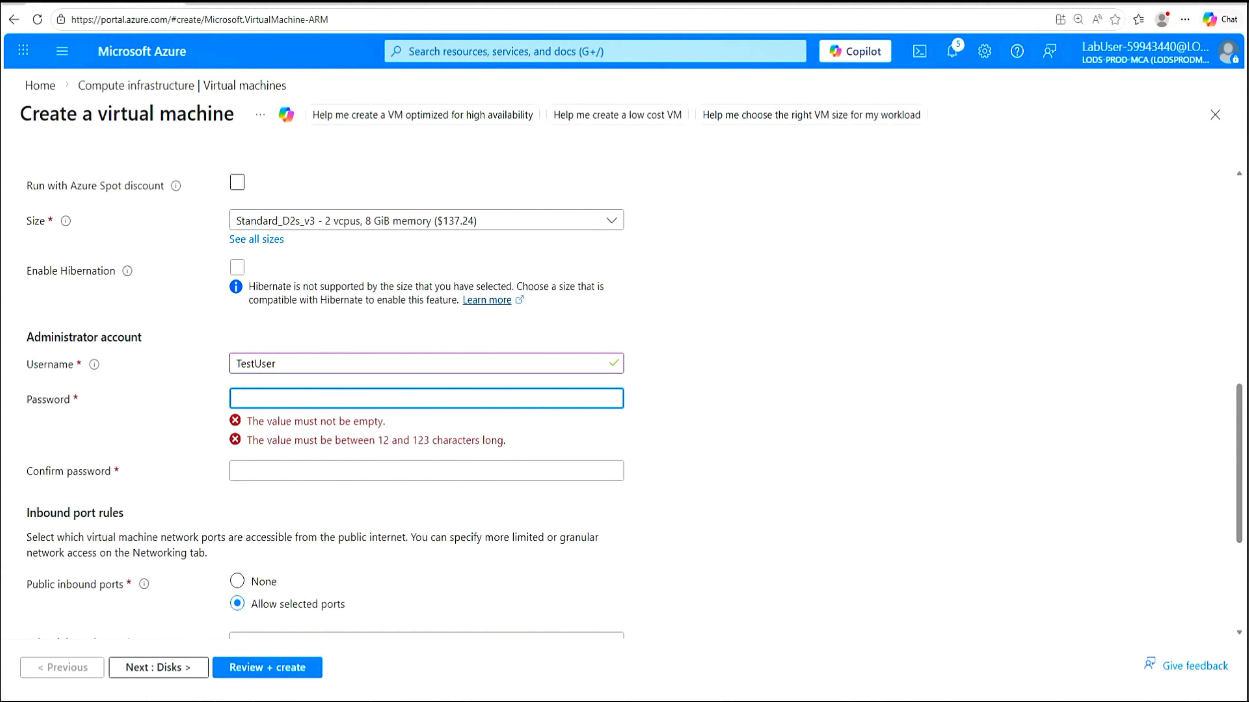
{"action": "type", "text": "P"}
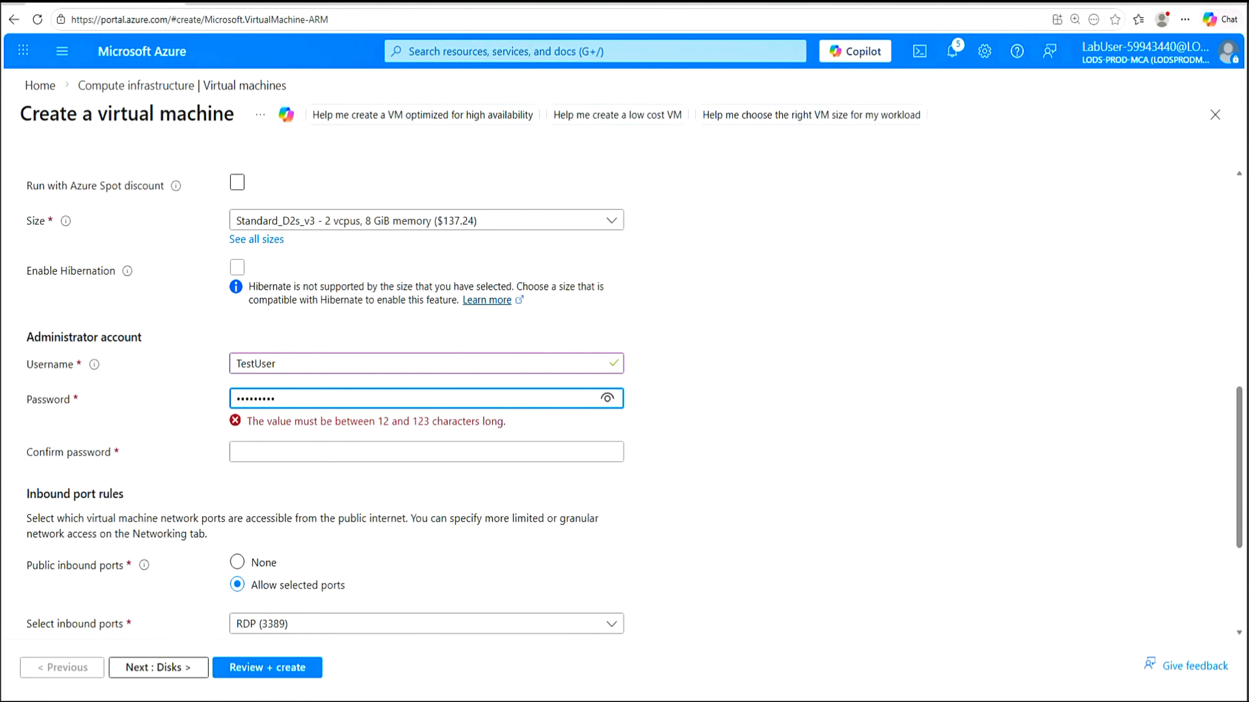
{"action": "key", "text": "alt+Tab"}
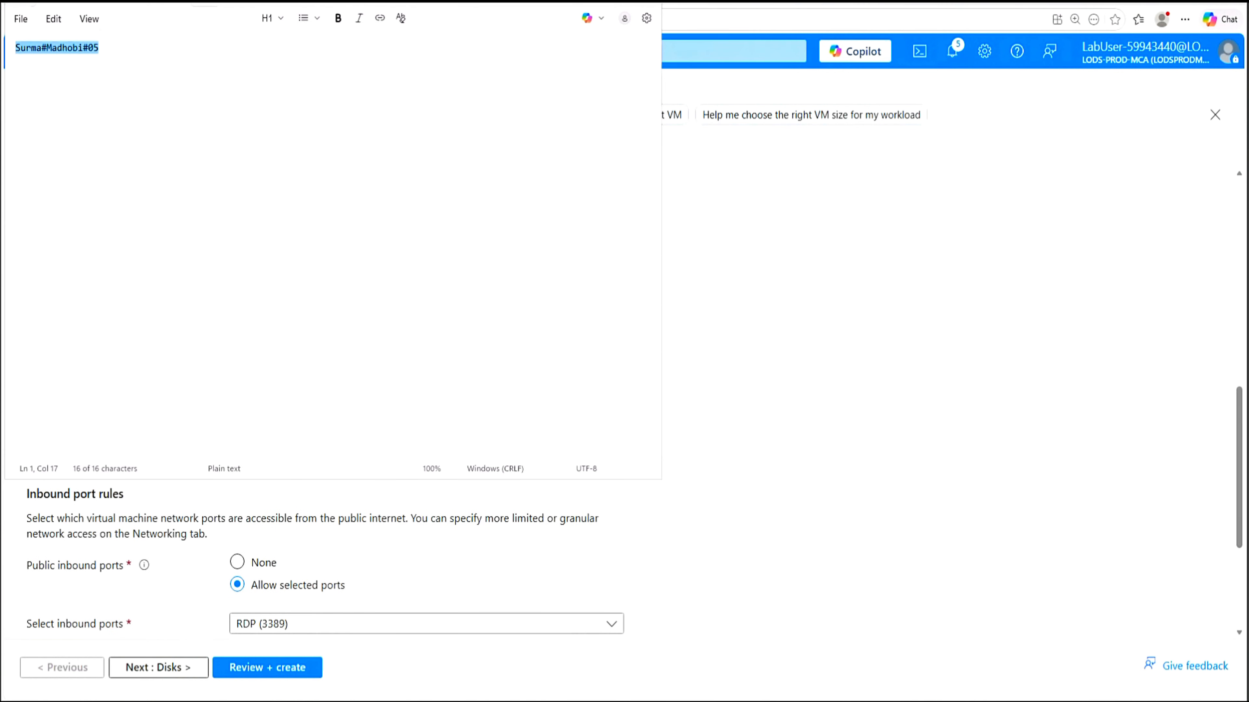
{"action": "right_click", "coordinate": [59, 48]}
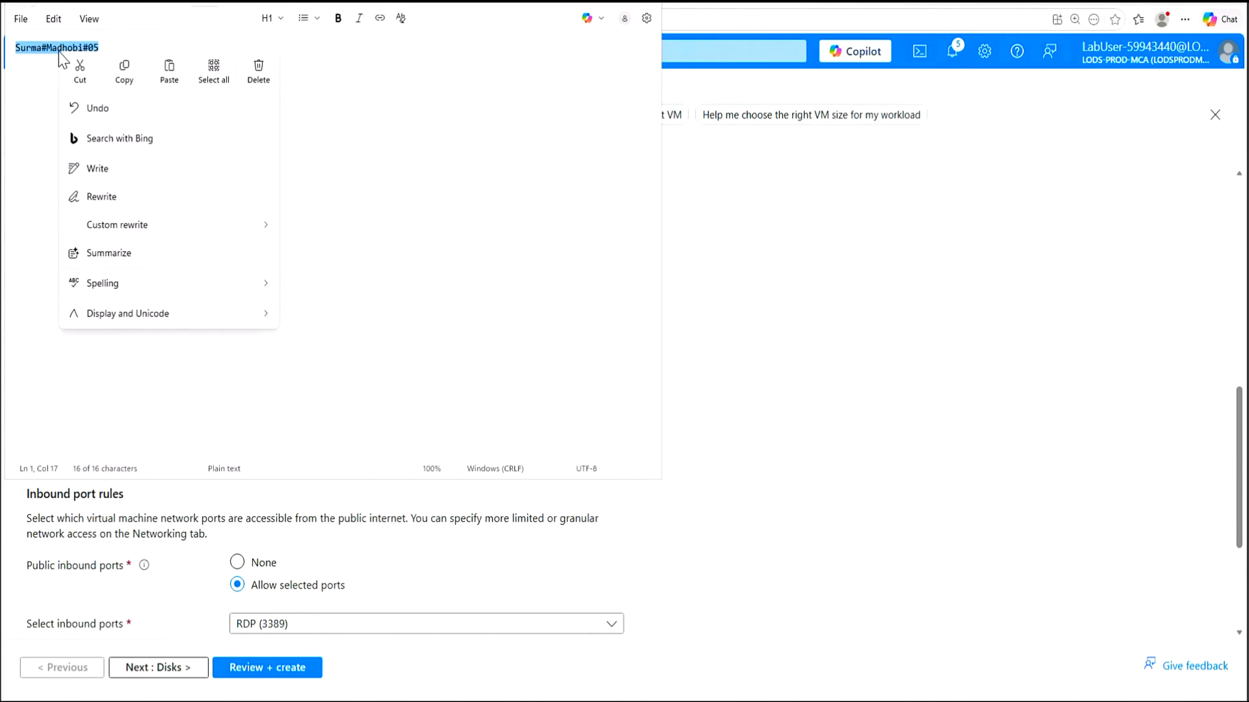
{"action": "left_click", "coordinate": [132, 83]}
{"action": "key", "text": "alt+Tab"}
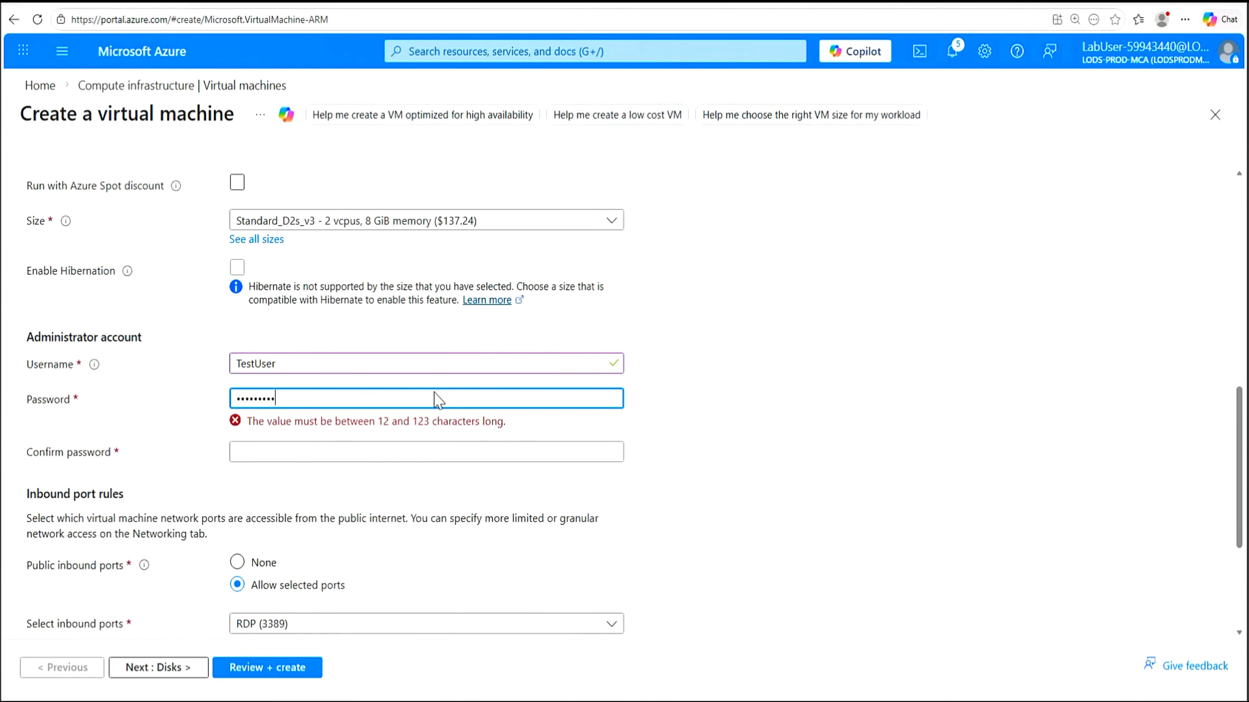
{"action": "left_click_drag", "start_coordinate": [295, 399], "coordinate": [222, 397]}
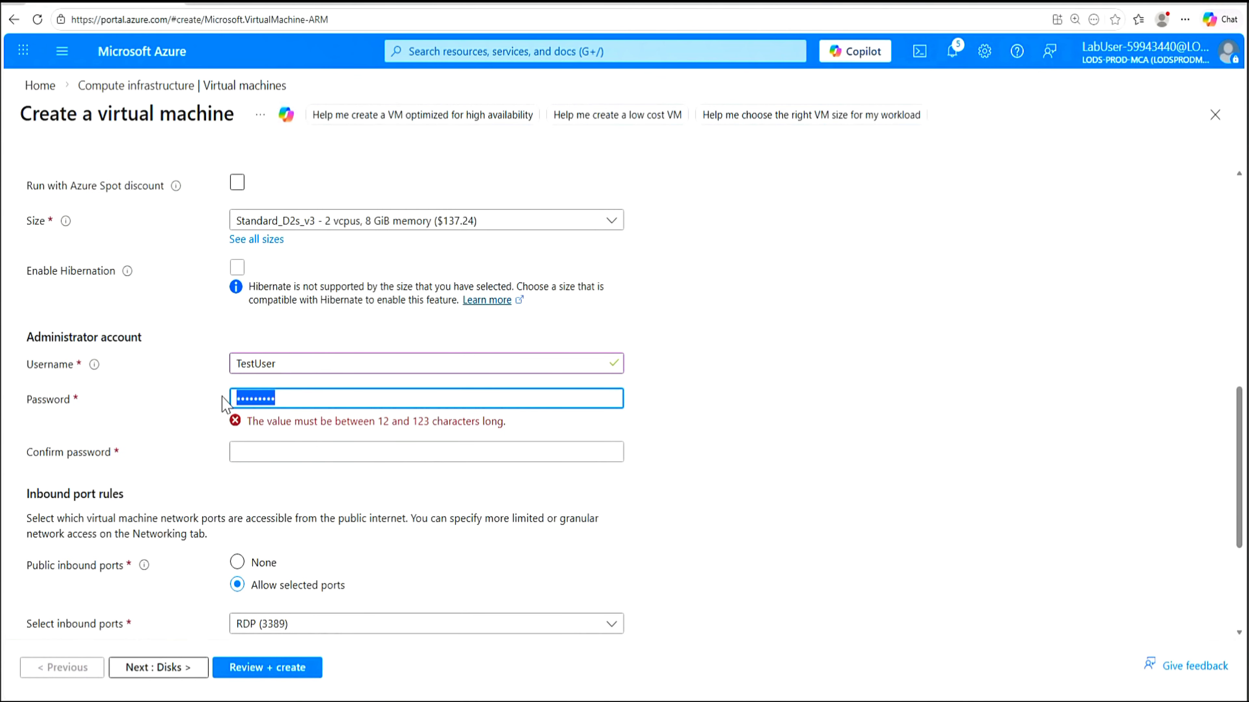
{"action": "key", "text": "ctrl+v"}
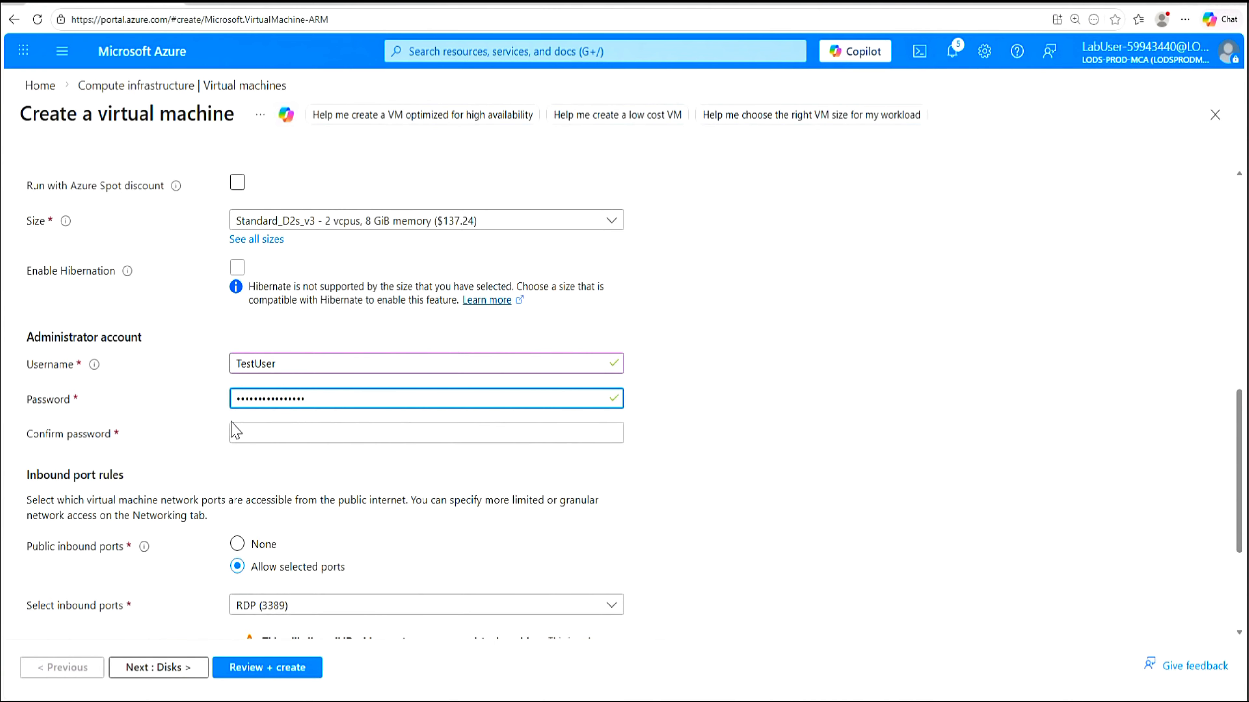
{"action": "left_click", "coordinate": [237, 432]}
{"action": "key", "text": "ctrl+v"}
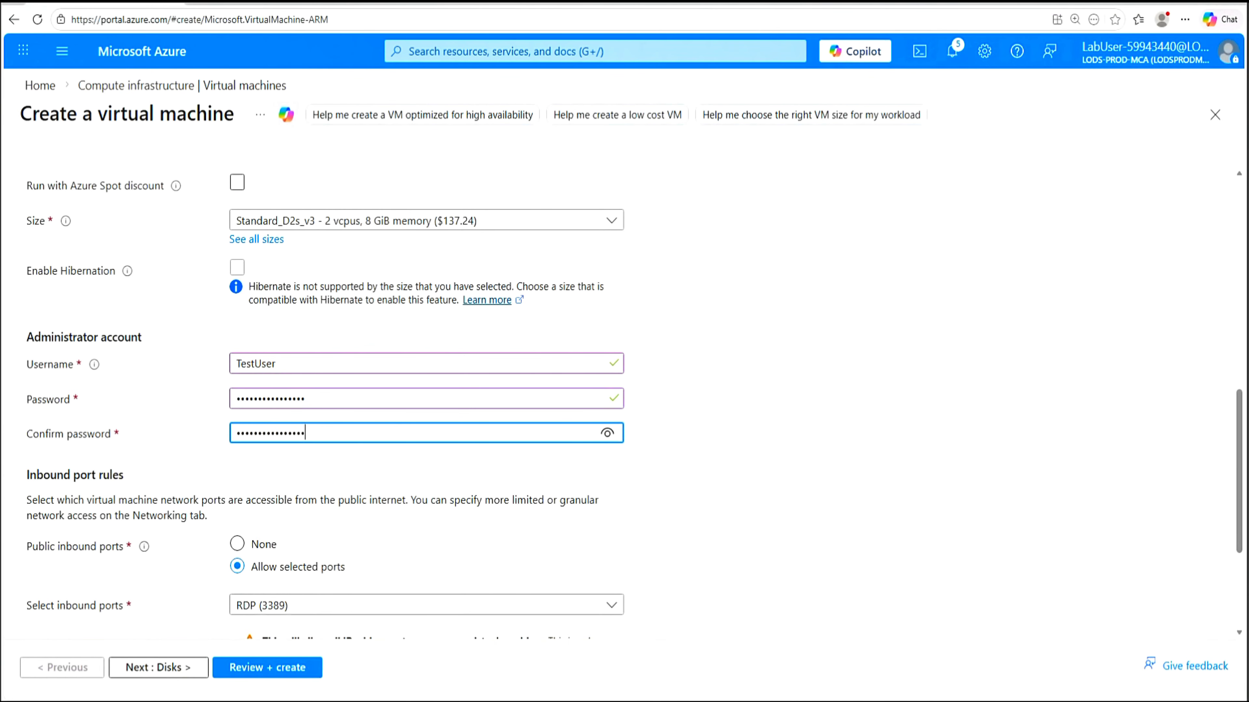
{"action": "left_click", "coordinate": [1011, 500]}
{"action": "scroll", "coordinate": [1012, 499], "scroll_direction": "down", "scroll_amount": 4}
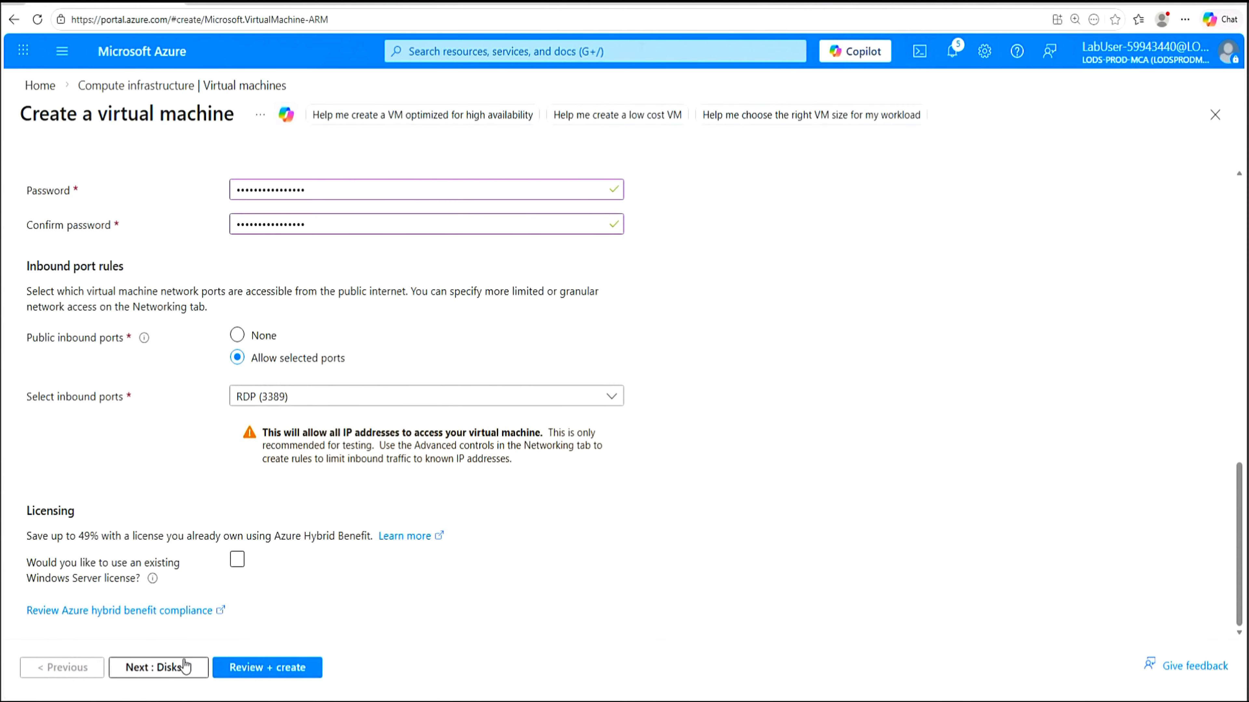
On Networking, attach the VM to IntLB-VNet with no public IP
{"action": "left_click", "coordinate": [170, 668]}
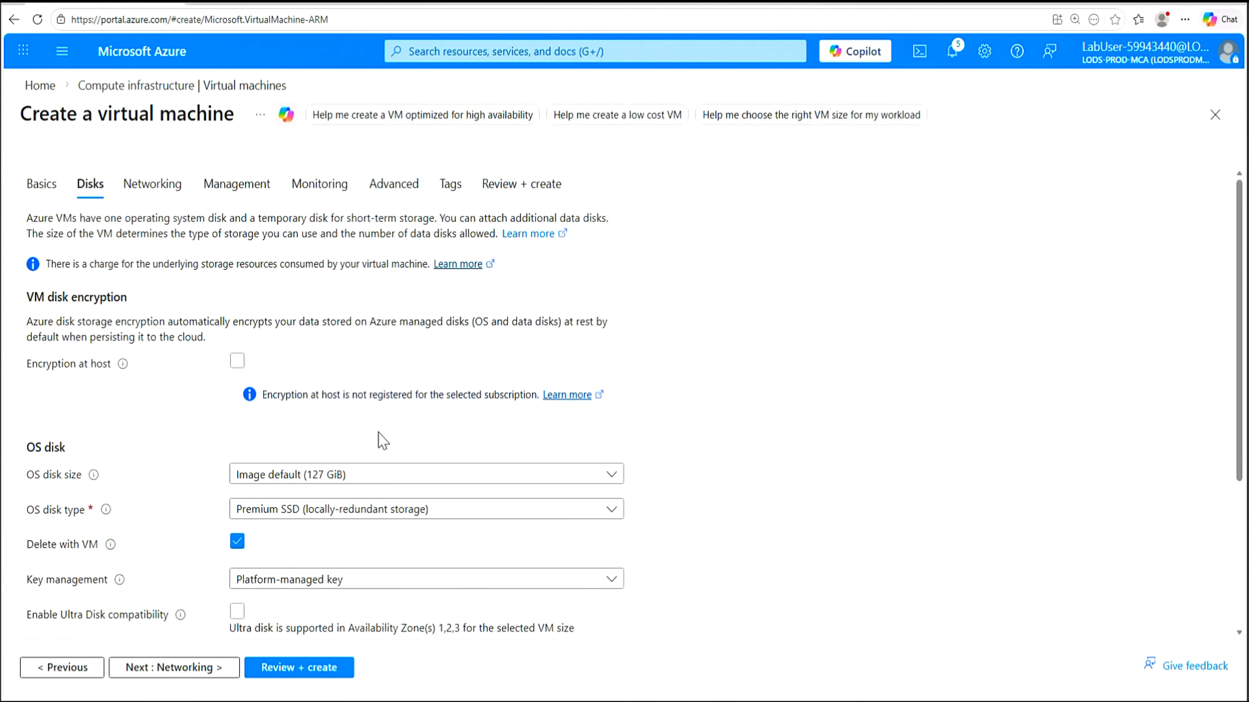
{"action": "left_click", "coordinate": [181, 668]}
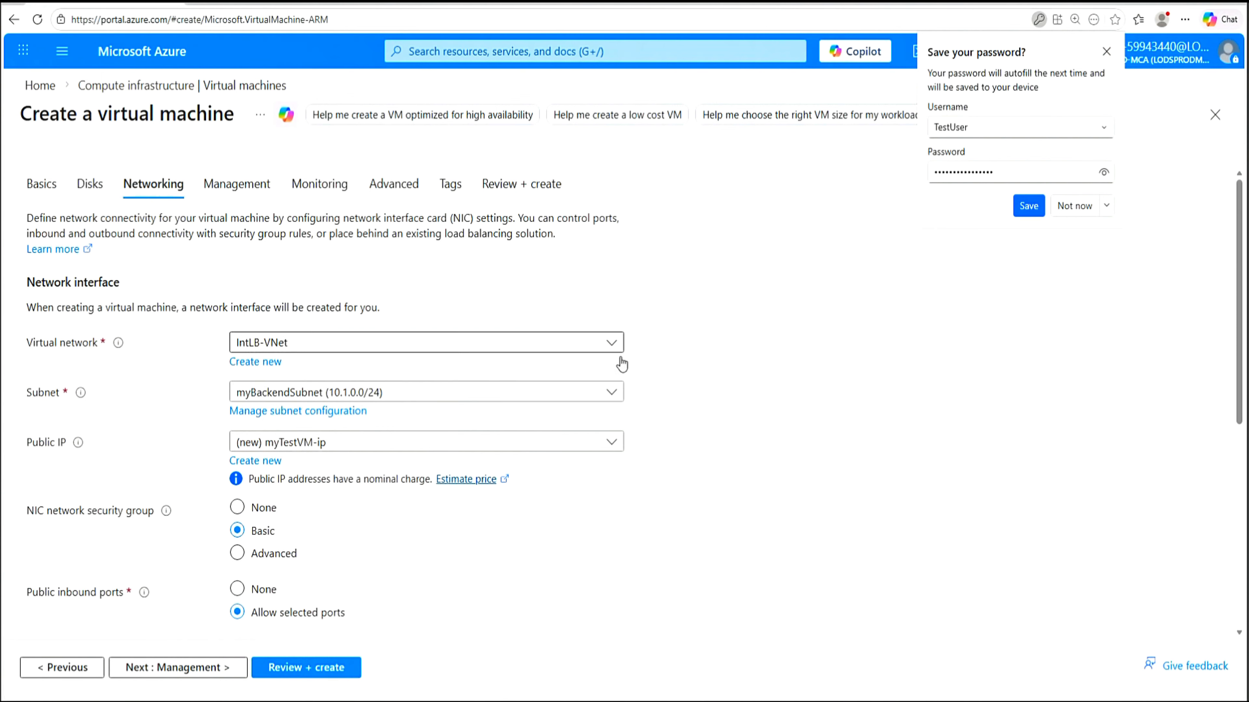
{"action": "left_click", "coordinate": [613, 349]}
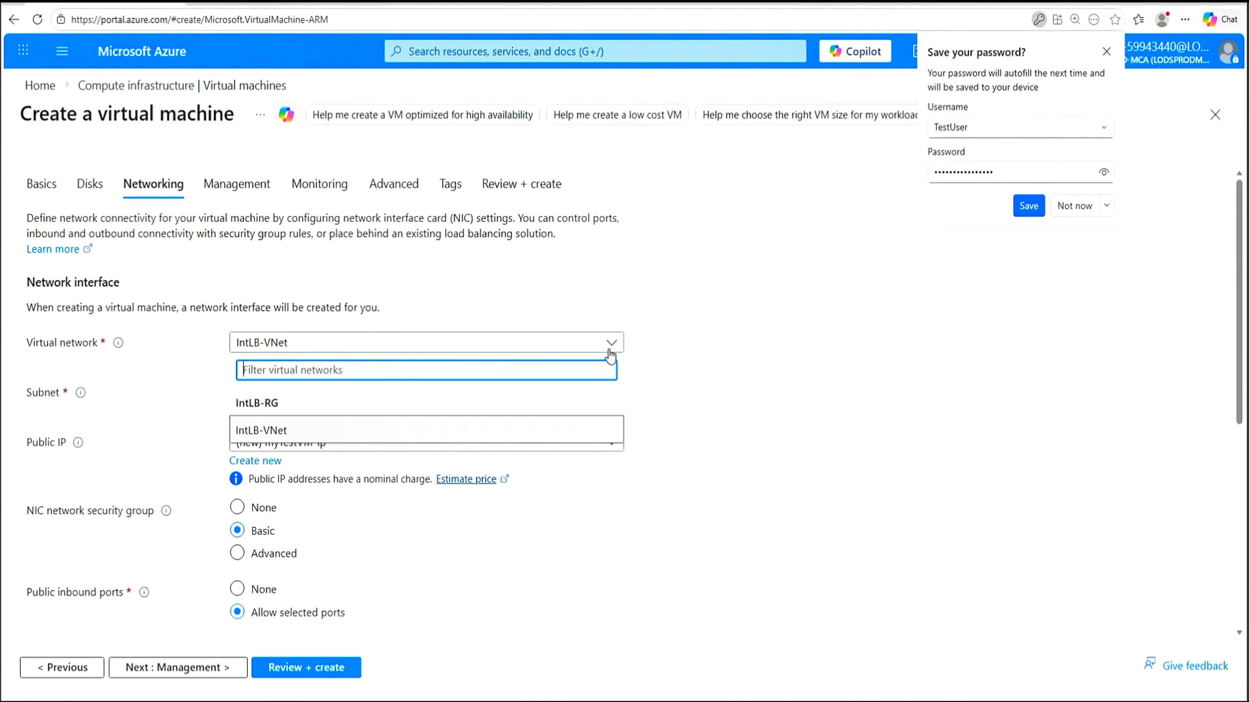
{"action": "left_click", "coordinate": [302, 429]}
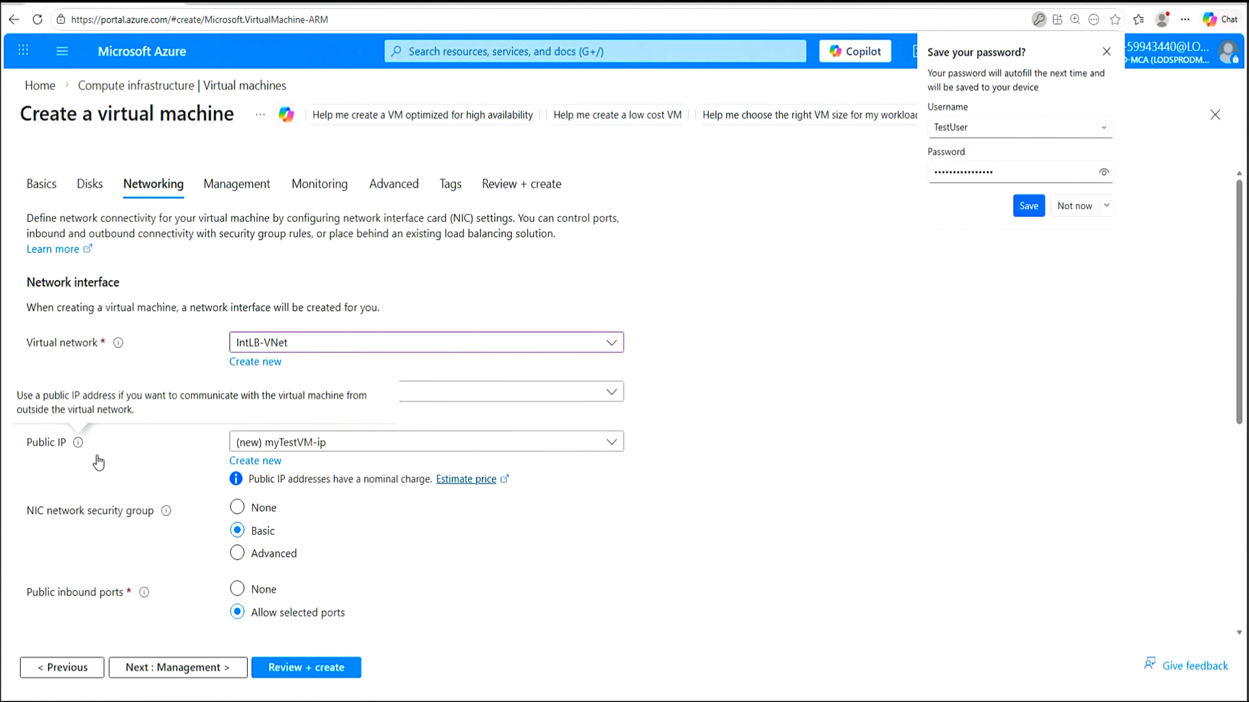
{"action": "left_click", "coordinate": [611, 444]}
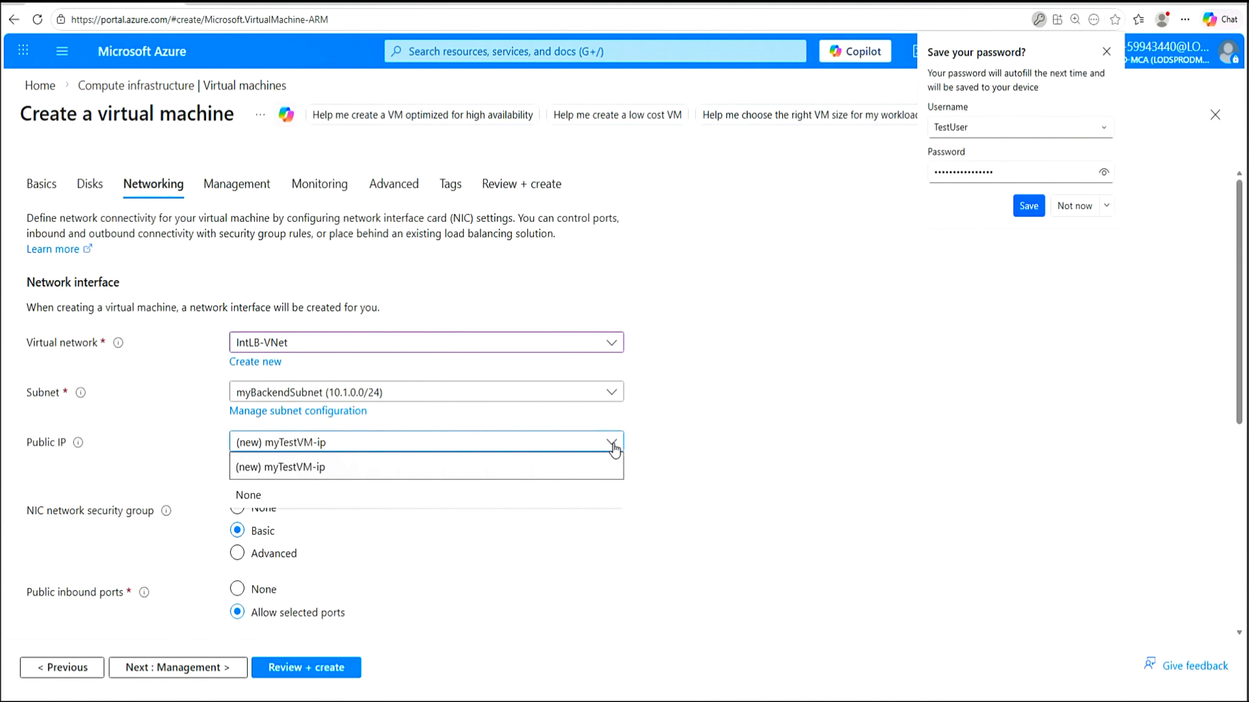
{"action": "left_click", "coordinate": [287, 498]}
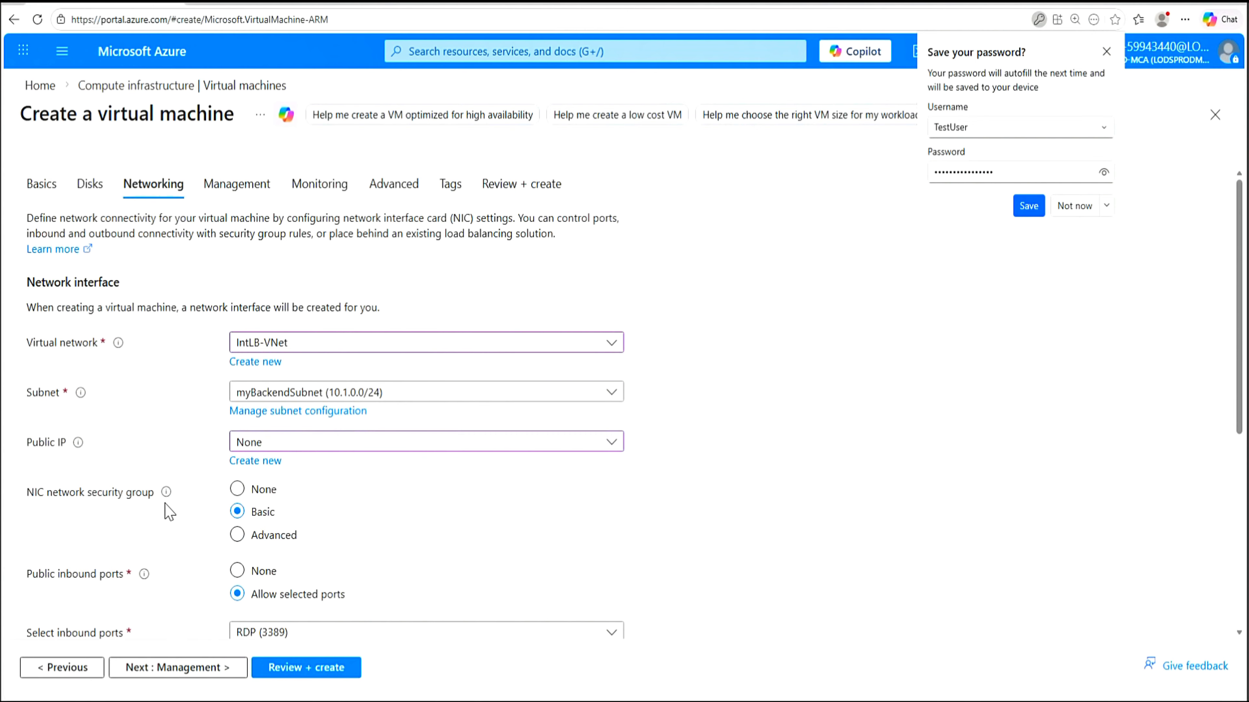
Use advanced security group myNSG, dismiss the password-save prompt, and run Review + create
{"action": "left_click", "coordinate": [238, 535]}
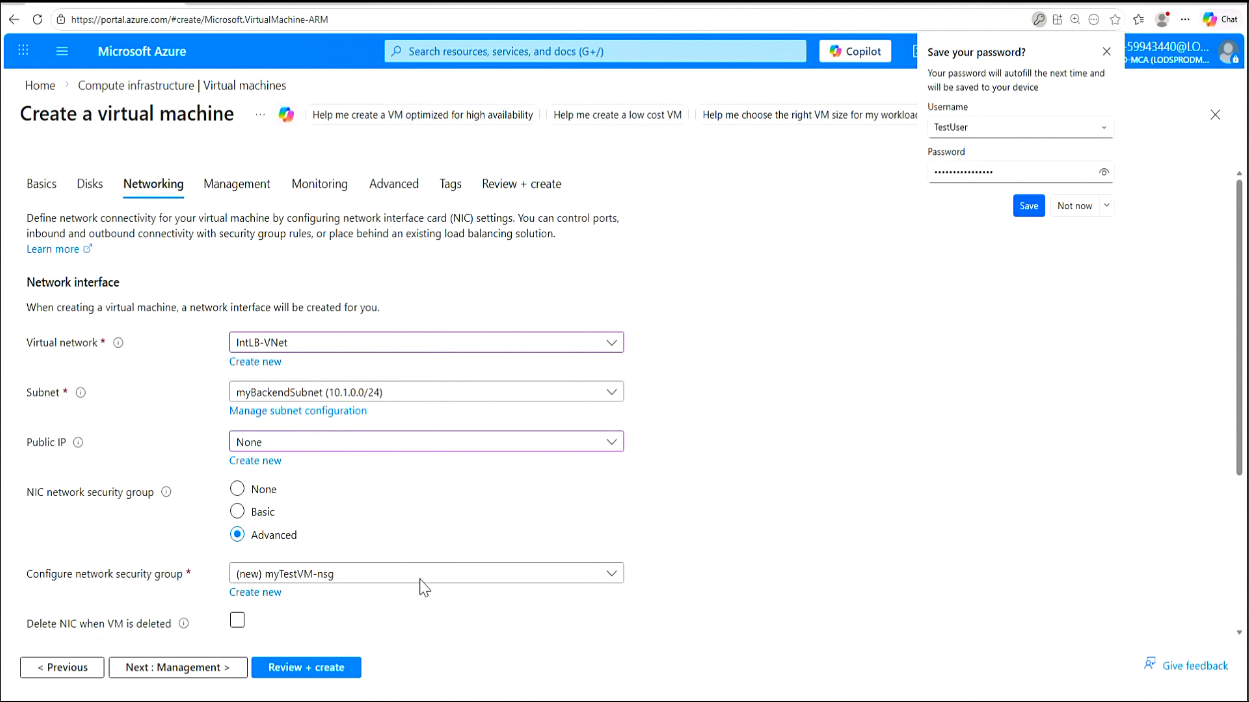
{"action": "left_click", "coordinate": [615, 584]}
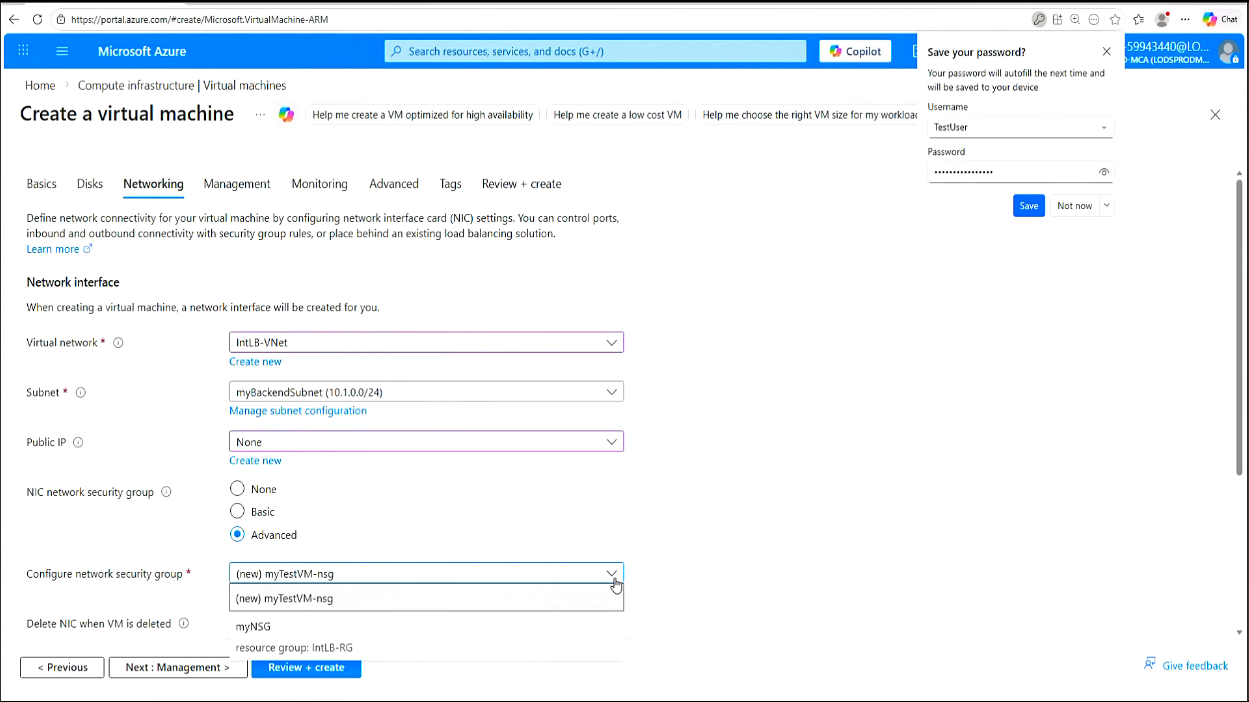
{"action": "left_click", "coordinate": [257, 627]}
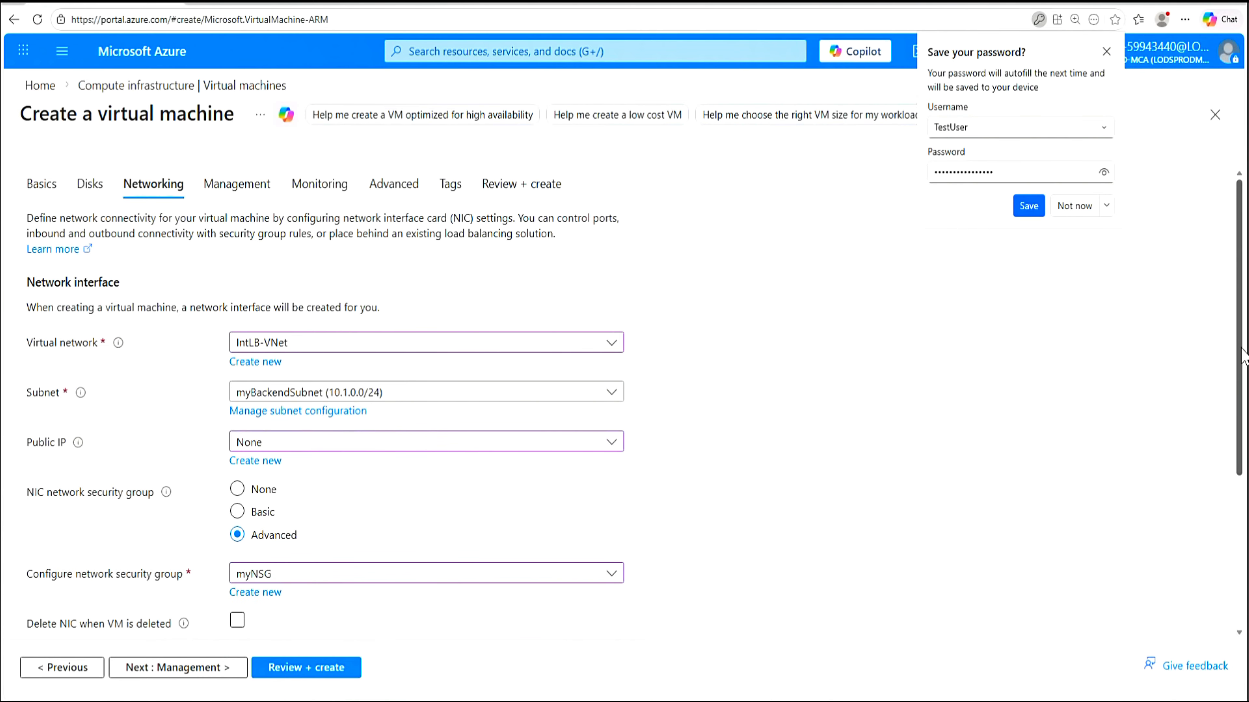
{"action": "scroll", "coordinate": [1243, 389], "scroll_direction": "down", "scroll_amount": 2}
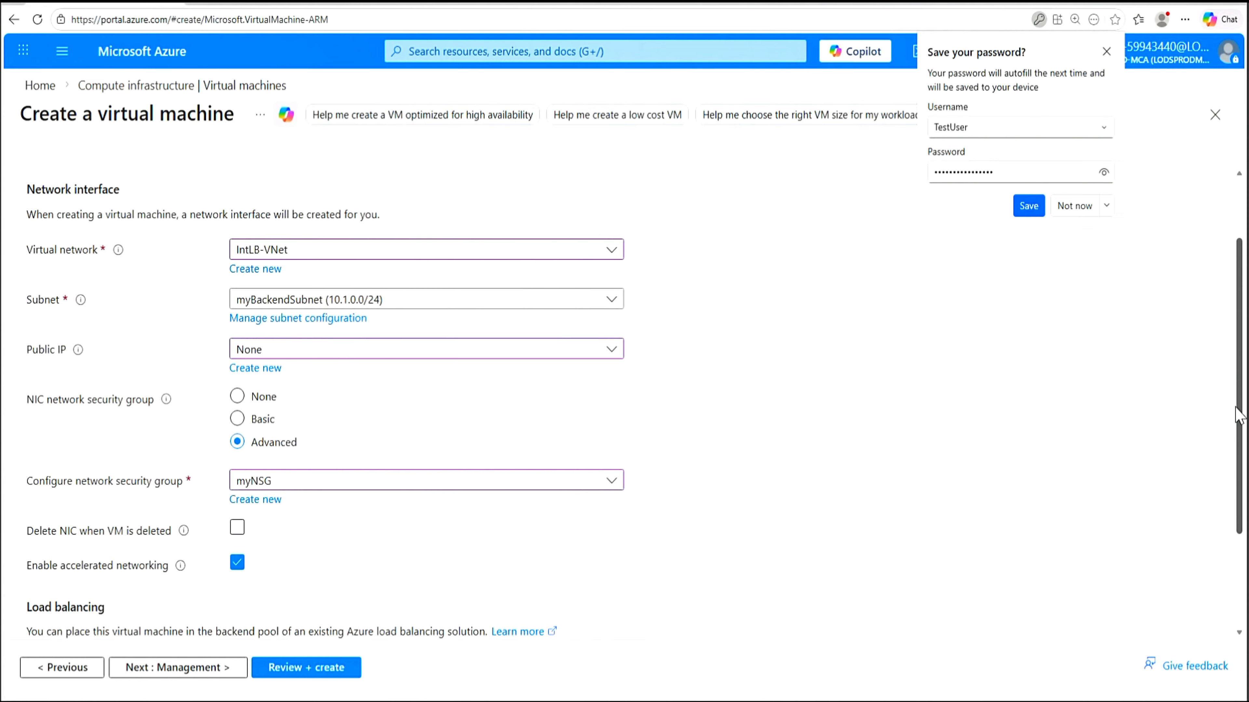
{"action": "left_click", "coordinate": [1074, 206]}
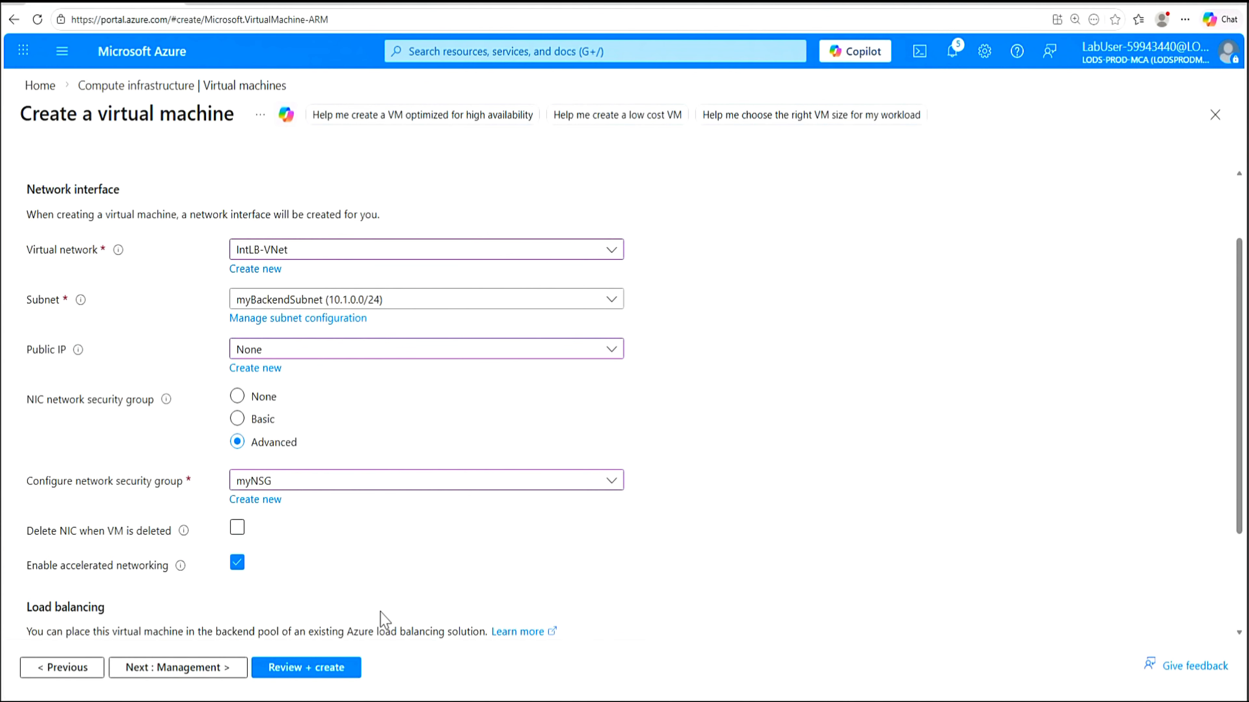
{"action": "left_click_drag", "start_coordinate": [1243, 494], "coordinate": [1244, 588]}
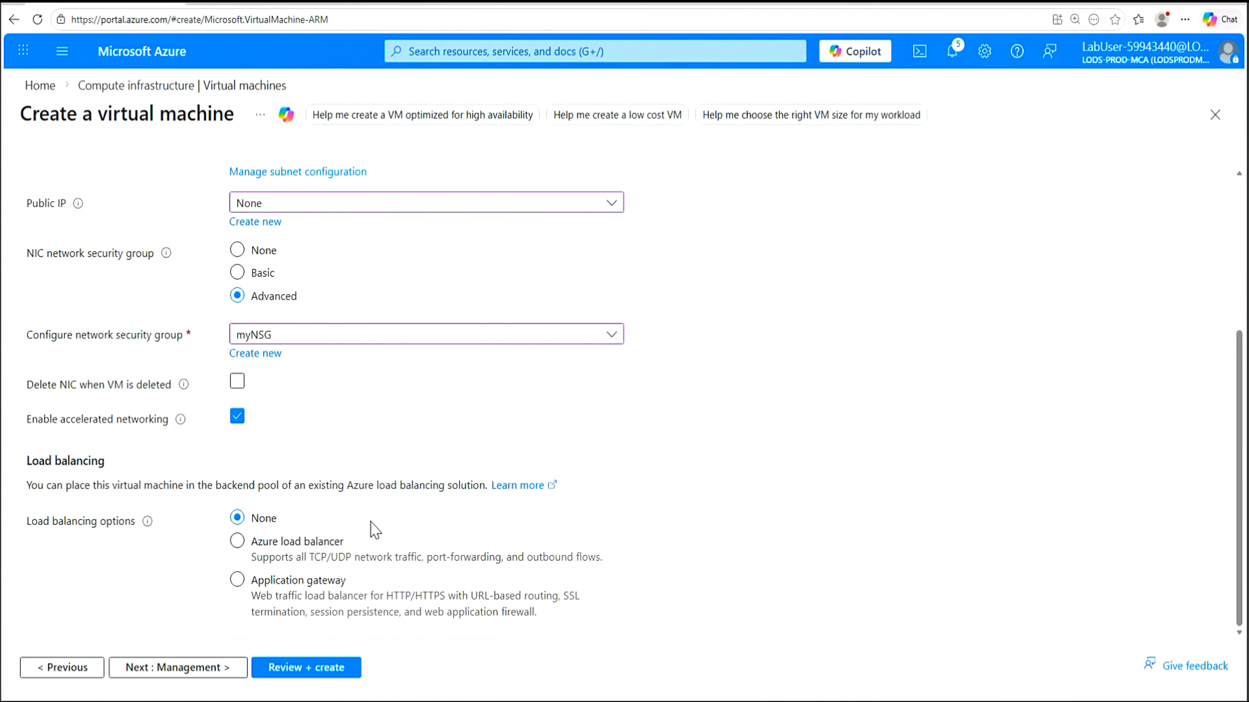
{"action": "left_click", "coordinate": [304, 675]}
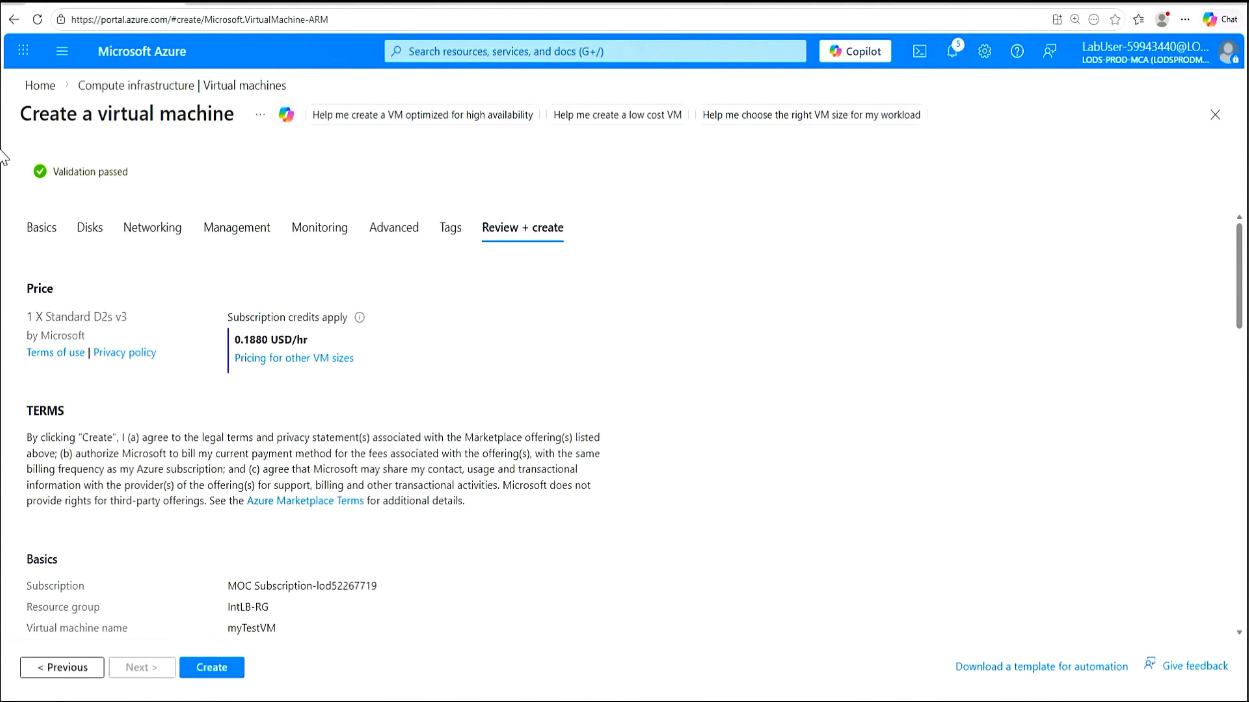
Create myTestVM and wait for its deployment into IntLB-RG to complete
{"action": "left_click", "coordinate": [215, 673]}
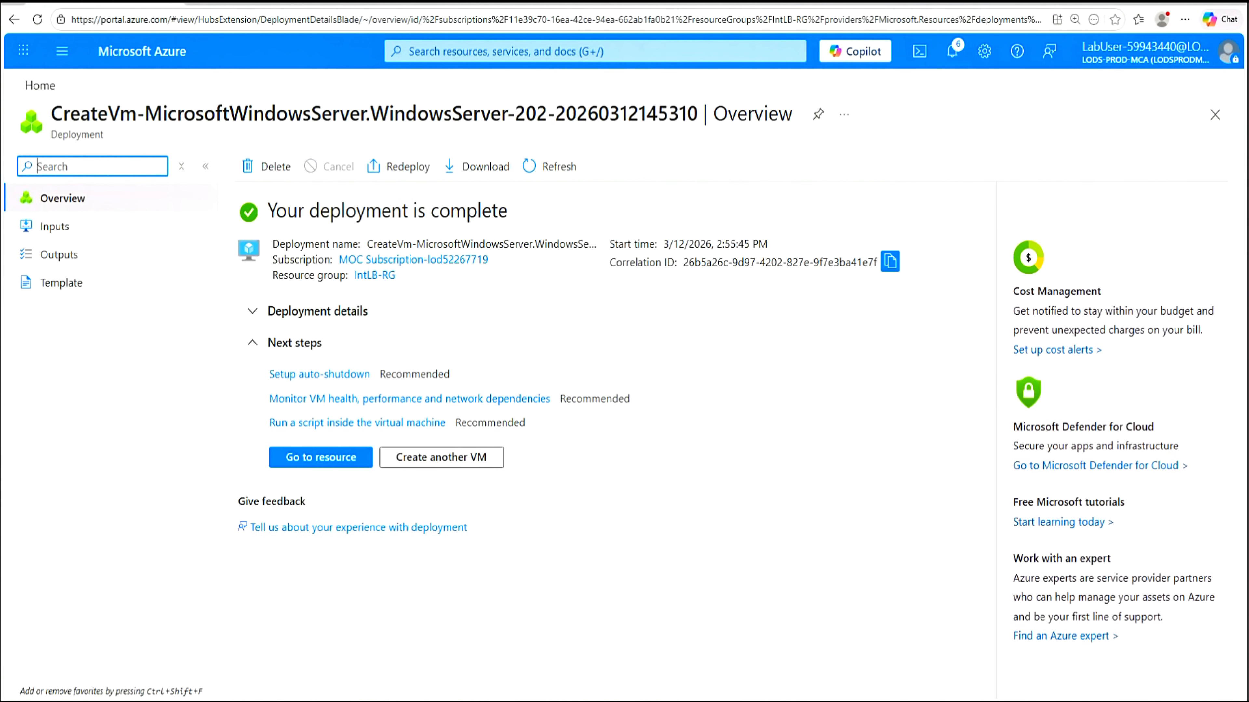
Open myTestVM, then list Virtual machines to confirm it runs alongside myVM1–myVM3
{"action": "left_click", "coordinate": [320, 458]}
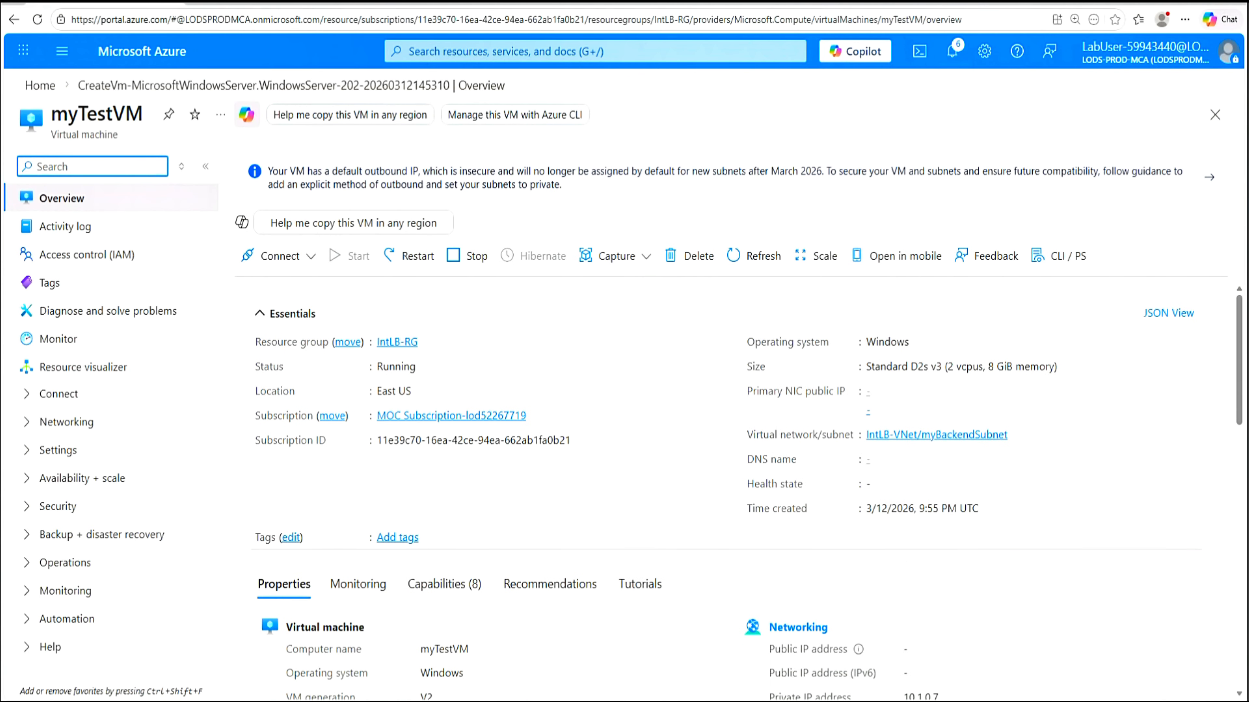
{"action": "left_click", "coordinate": [595, 51]}
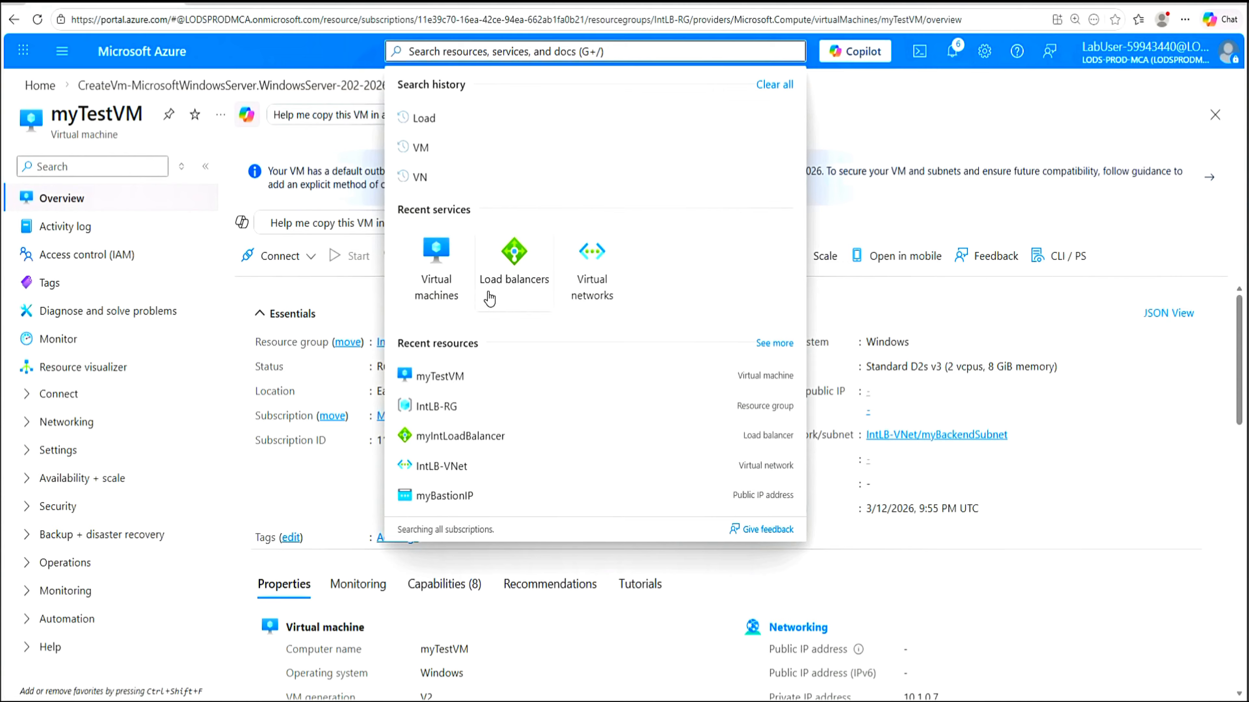
{"action": "left_click", "coordinate": [456, 277]}
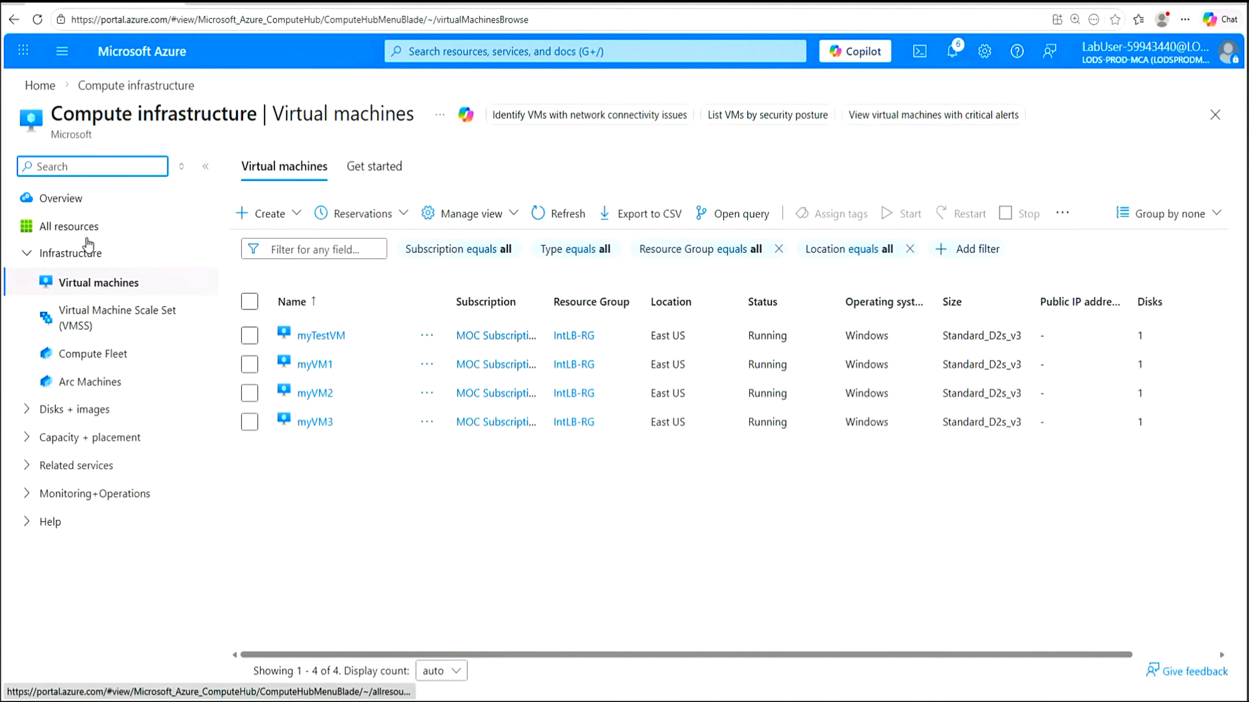
Open All resources in a new browser tab and go to the portal home page there
{"action": "right_click", "coordinate": [61, 229]}
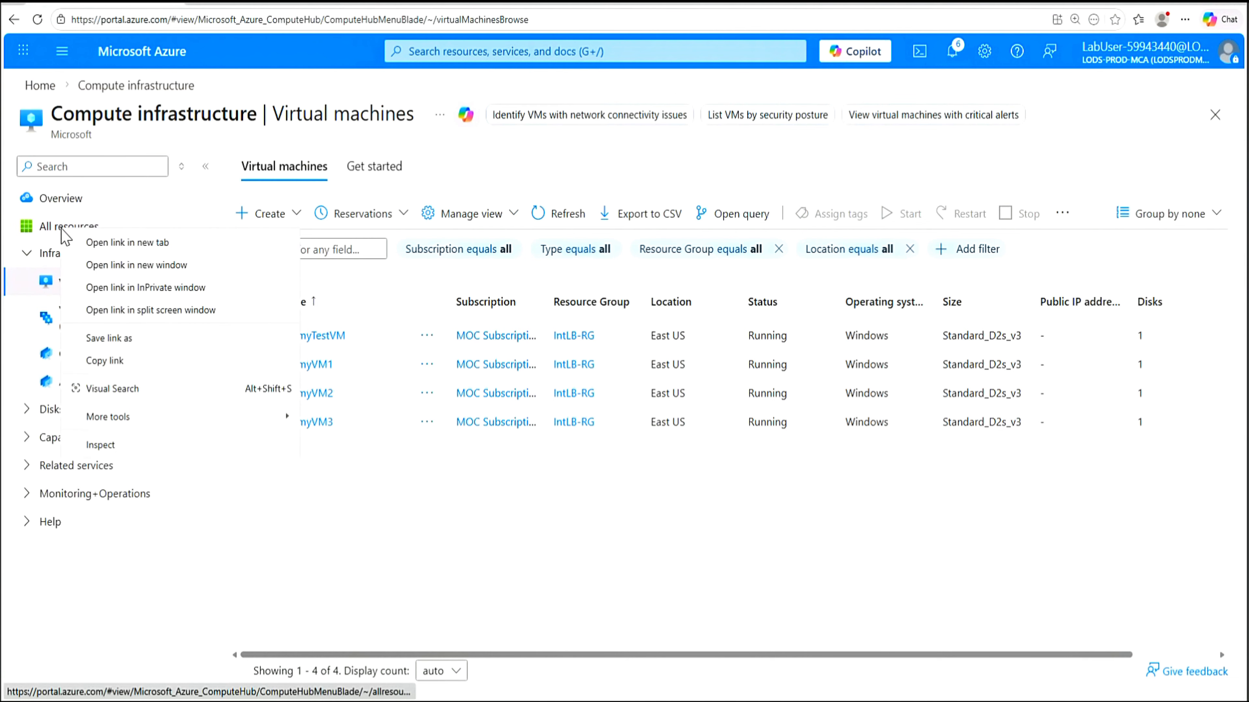
{"action": "left_click", "coordinate": [101, 244]}
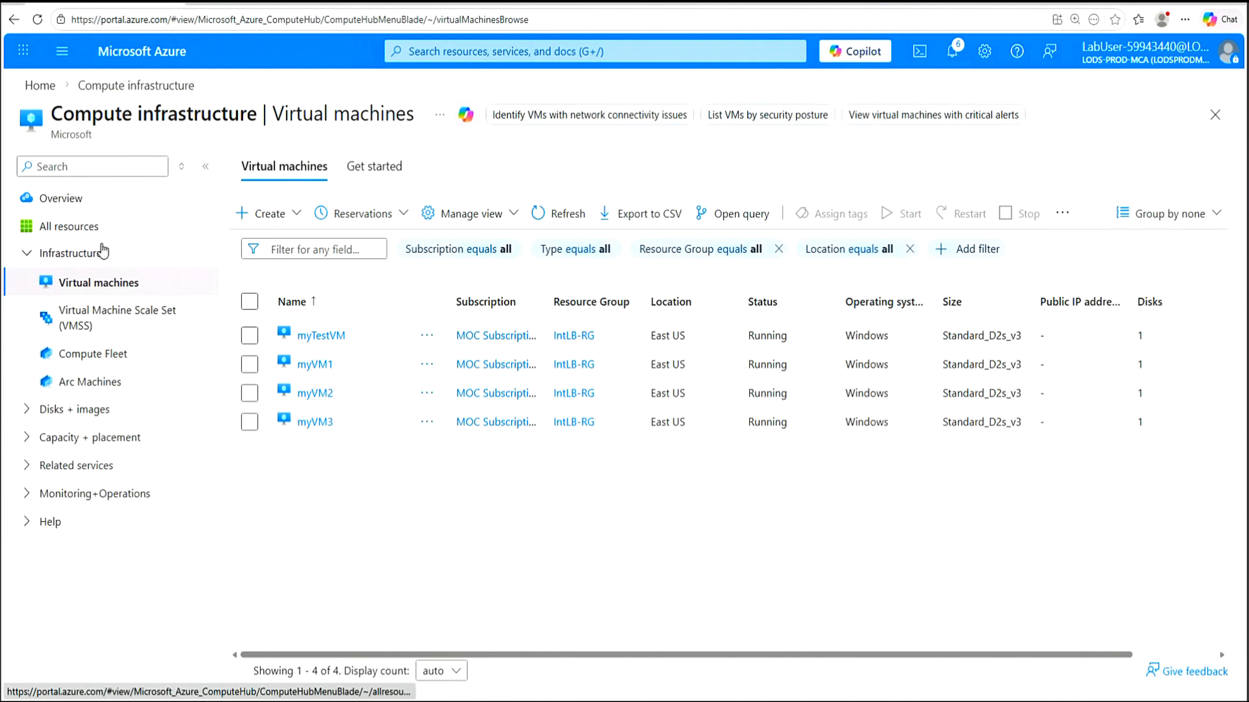
{"action": "left_click", "coordinate": [251, 4]}
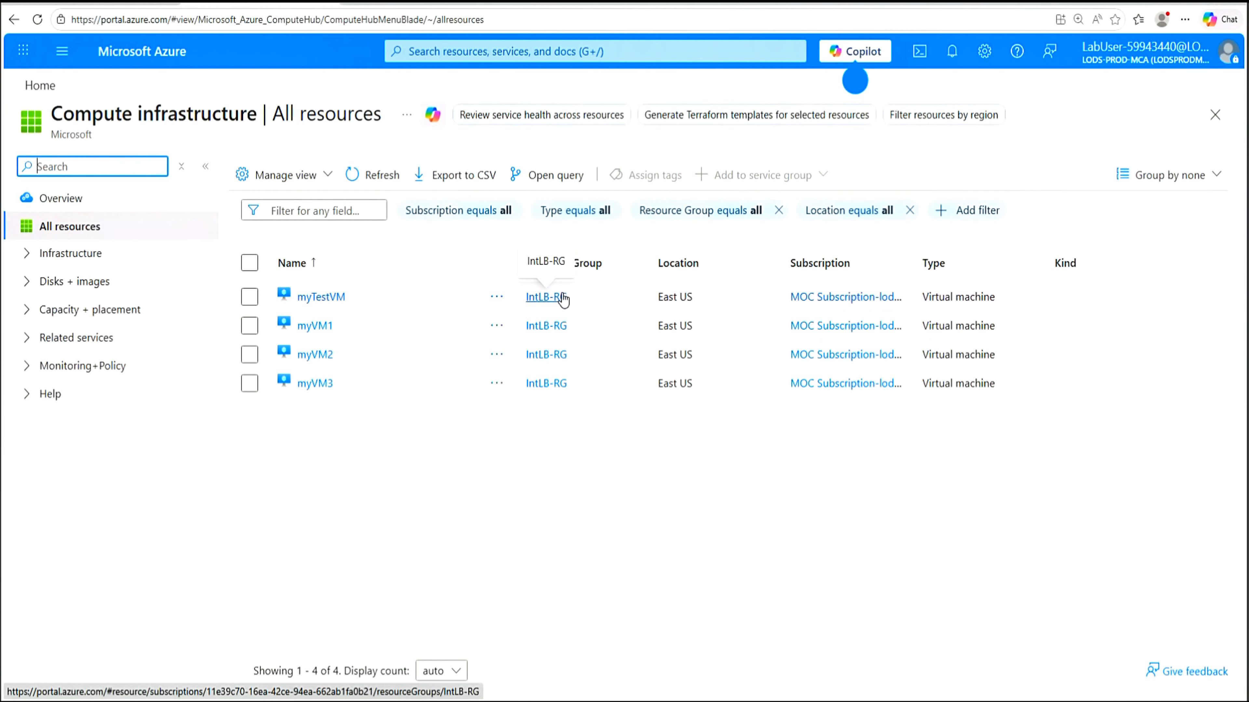
{"action": "left_click", "coordinate": [27, 86]}
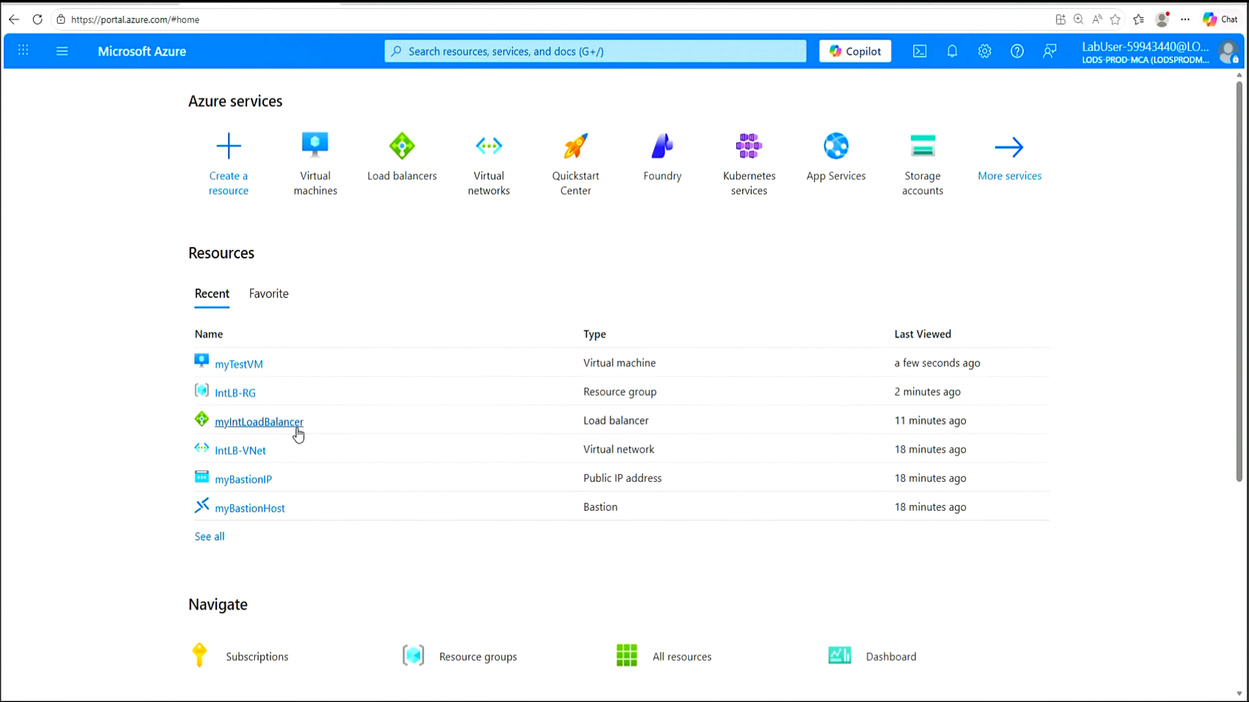
Open myIntLoadBalancer from Home's recent resources to view its 3-VM pool, probe, rule and 10.1.2.4 frontend
{"action": "mouse_move", "coordinate": [298, 432]}
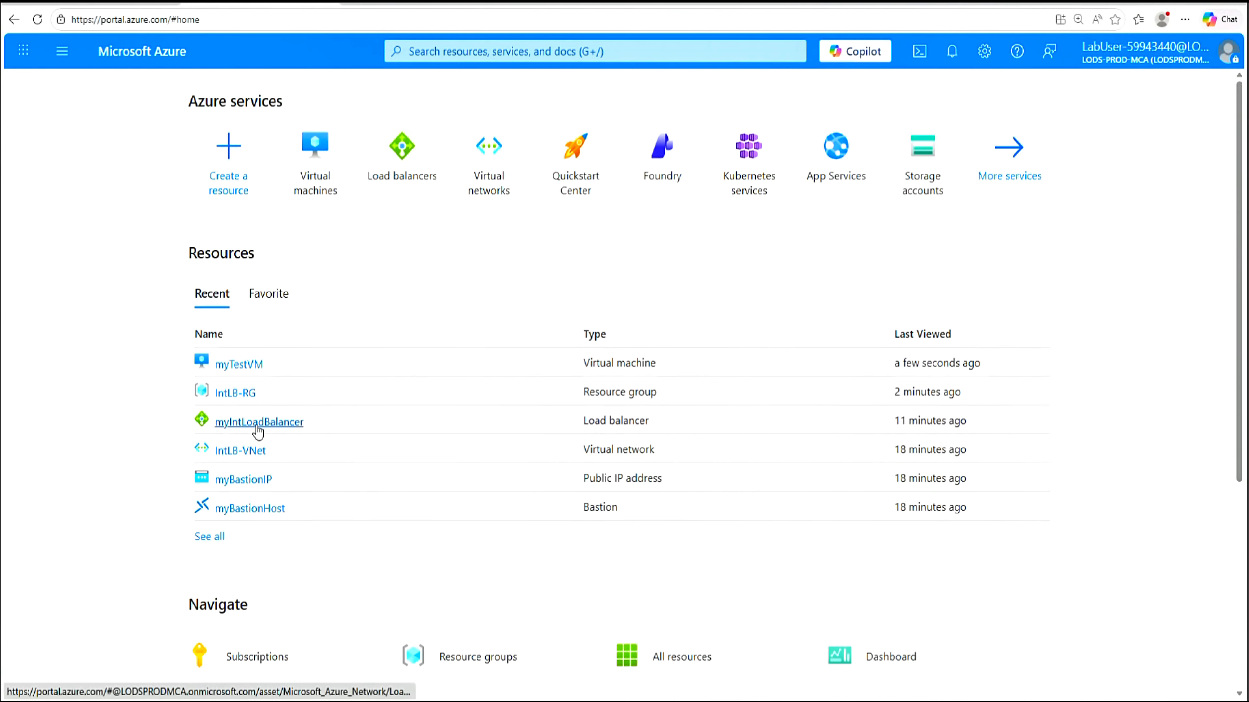
{"action": "mouse_move", "coordinate": [258, 432]}
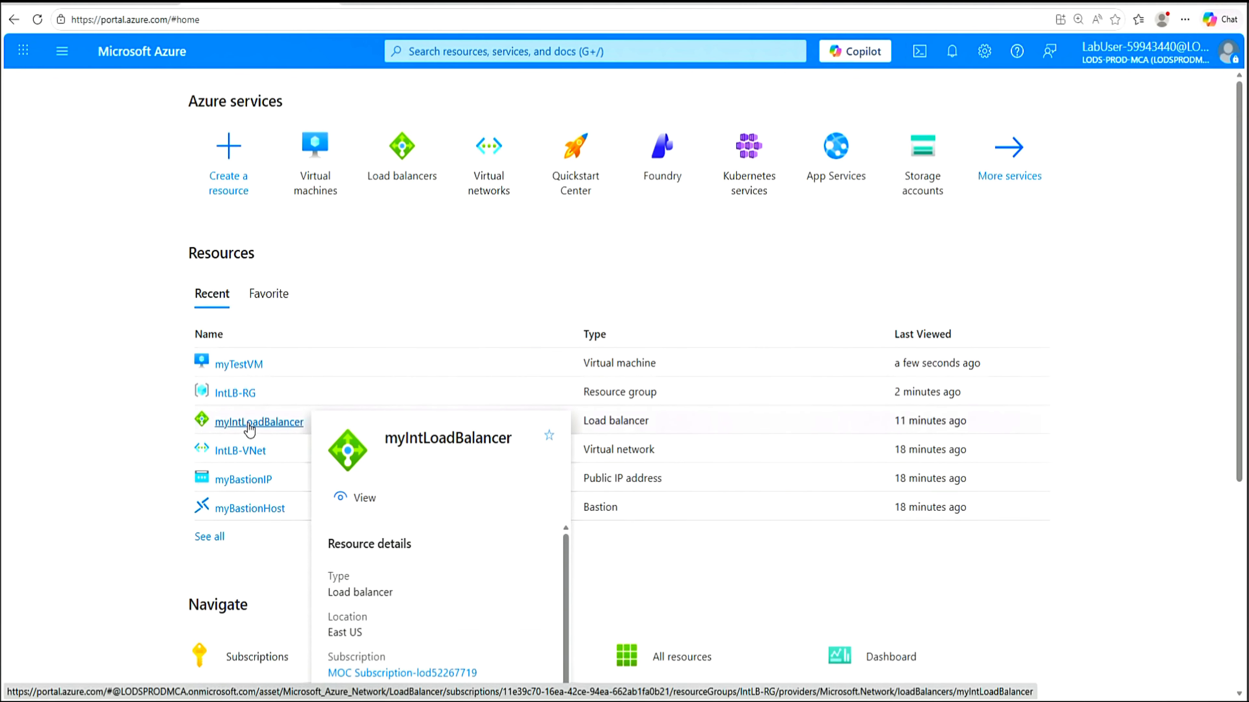
{"action": "left_click", "coordinate": [250, 425]}
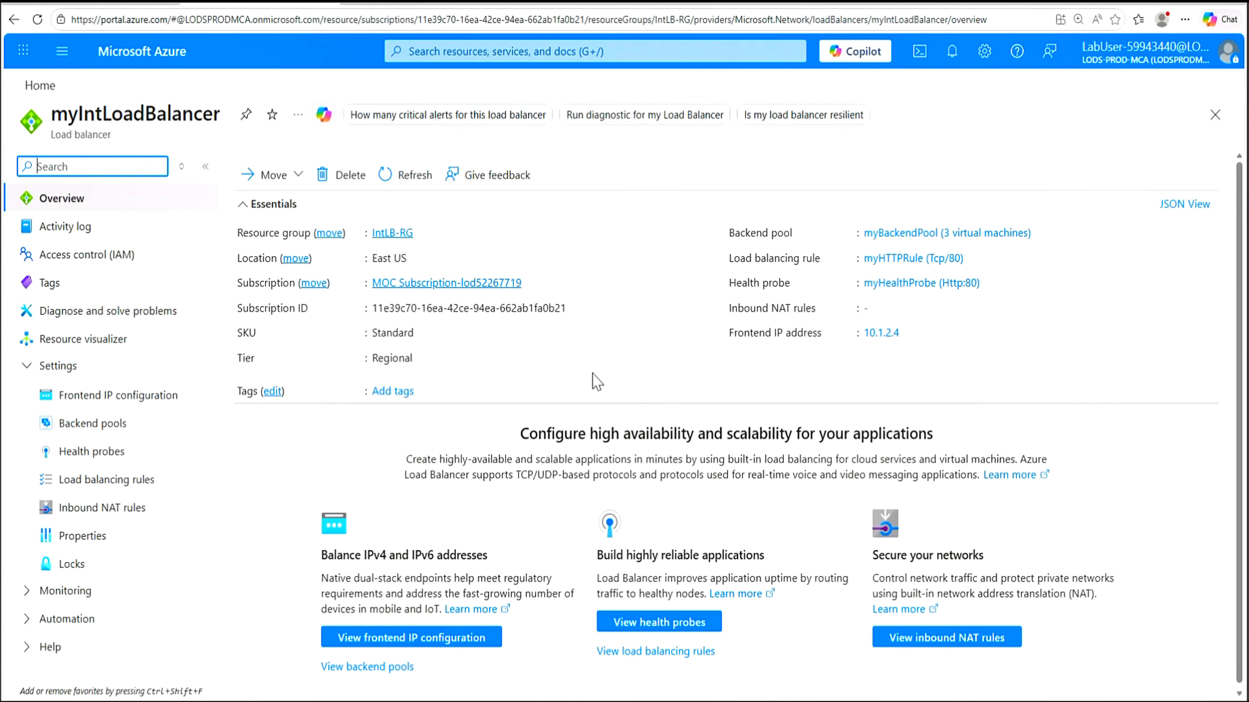
{"action": "mouse_move", "coordinate": [884, 348]}
From the Virtual machines list, open myTestVM and choose Connect via Bastion
{"action": "left_click", "coordinate": [63, 3]}
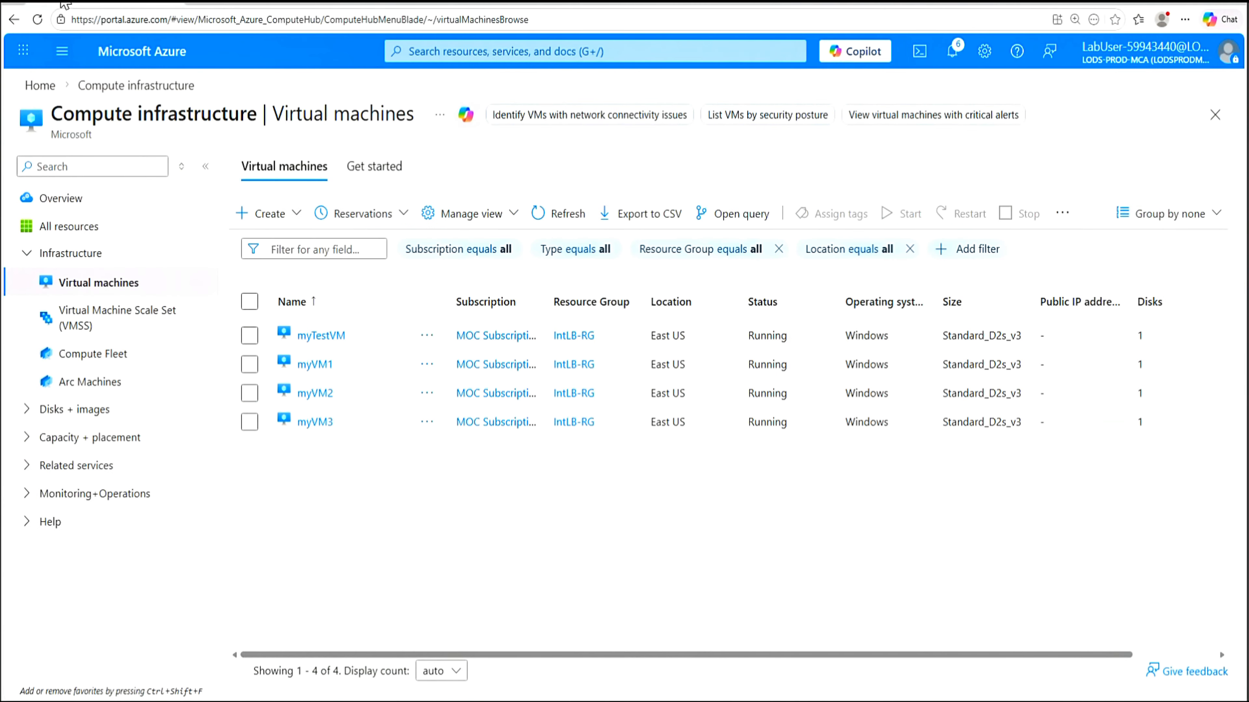
{"action": "left_click", "coordinate": [328, 339]}
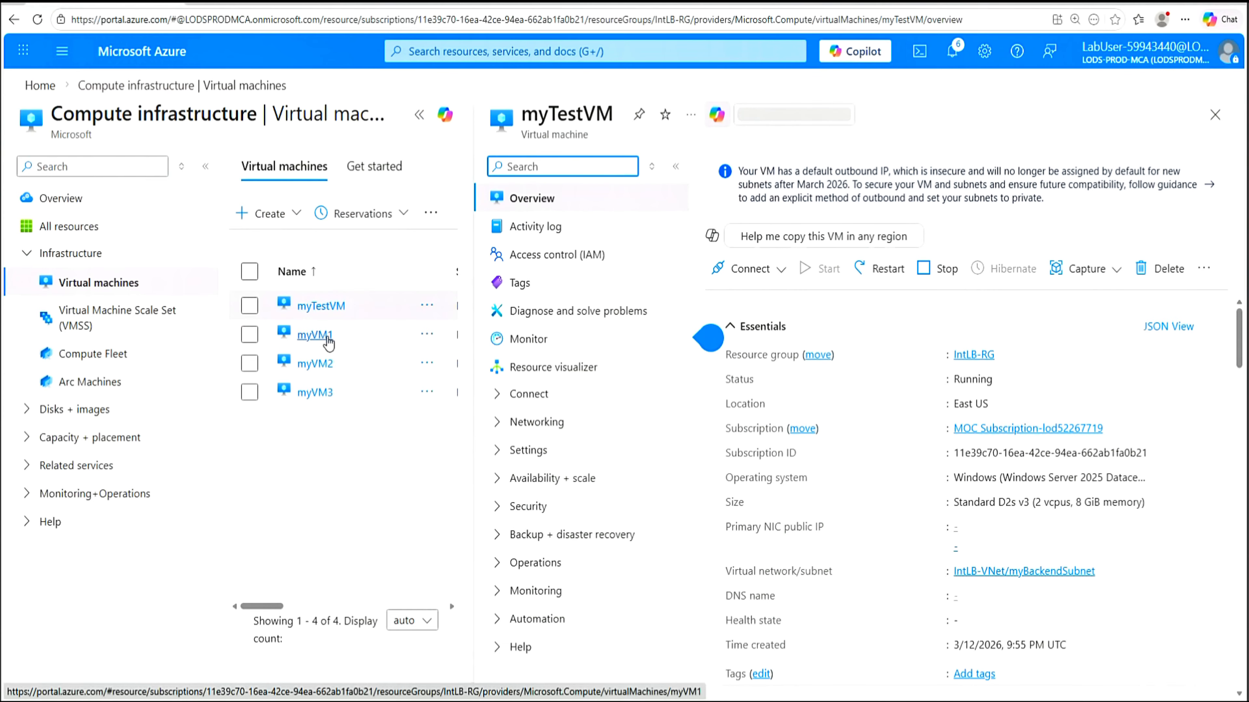
{"action": "left_click", "coordinate": [419, 114]}
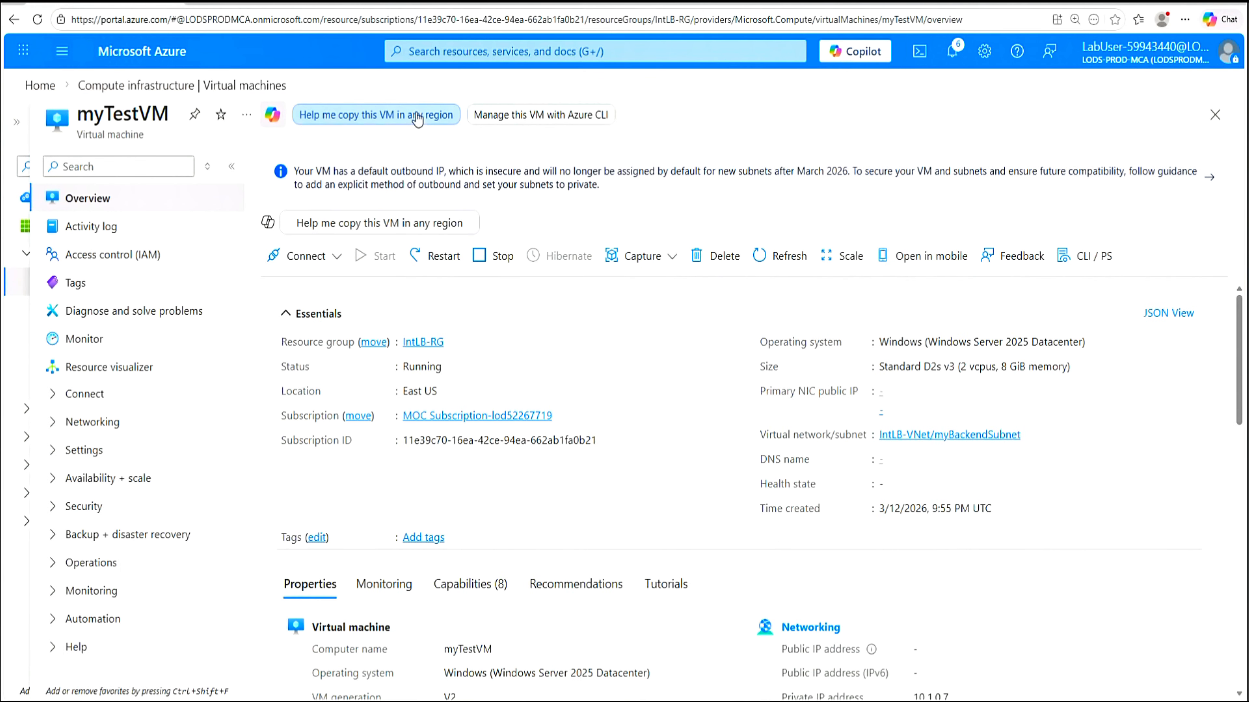
{"action": "left_click", "coordinate": [337, 258]}
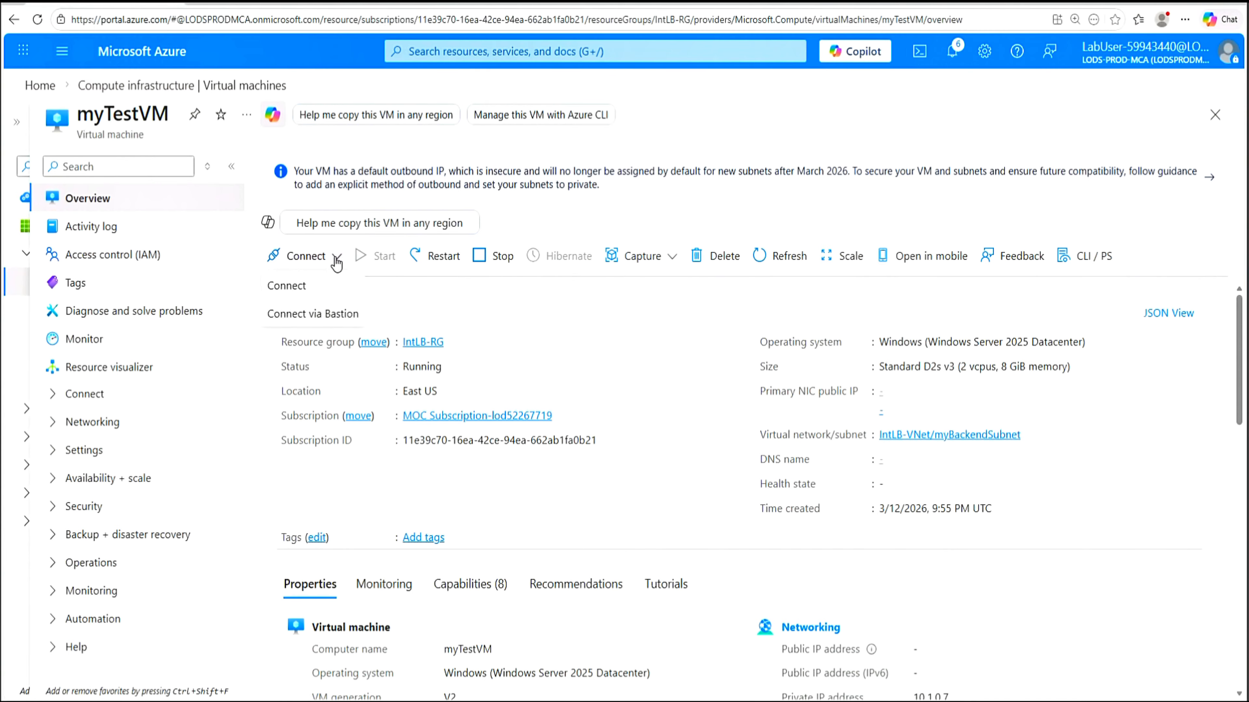
{"action": "left_click", "coordinate": [314, 317]}
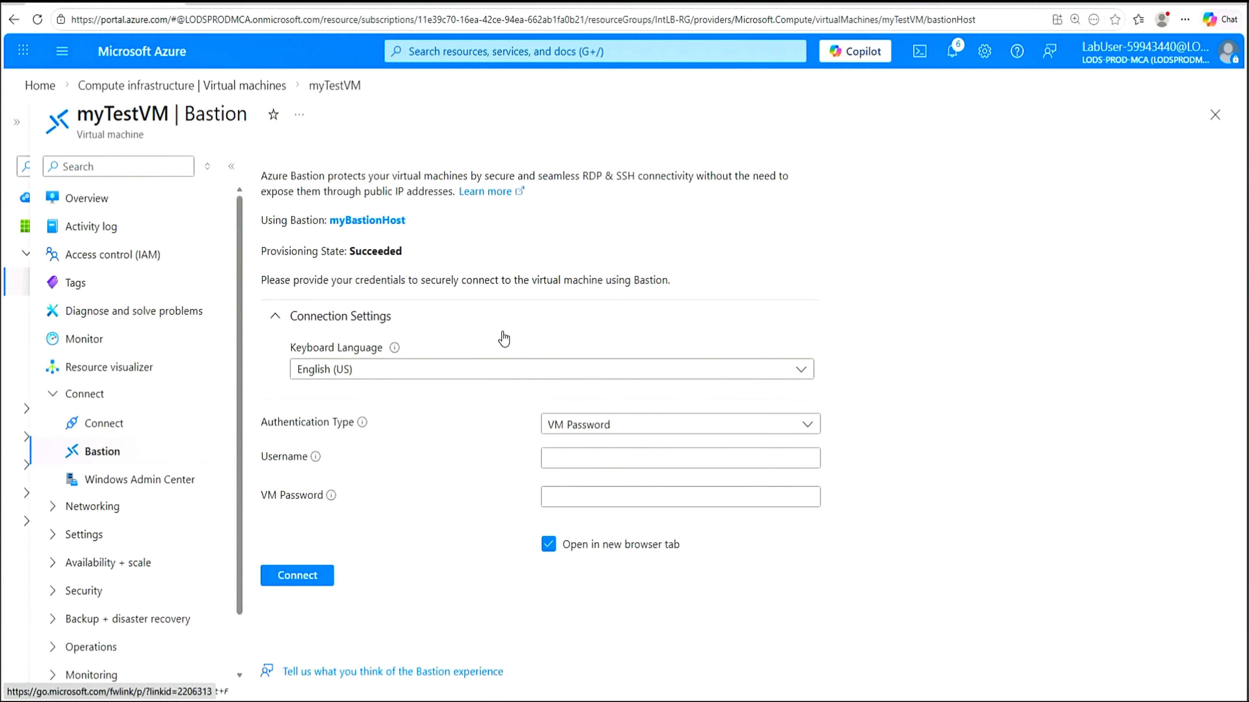
Enter username TestUser and paste the VM password copied from the Notepad notes
{"action": "mouse_move", "coordinate": [364, 438]}
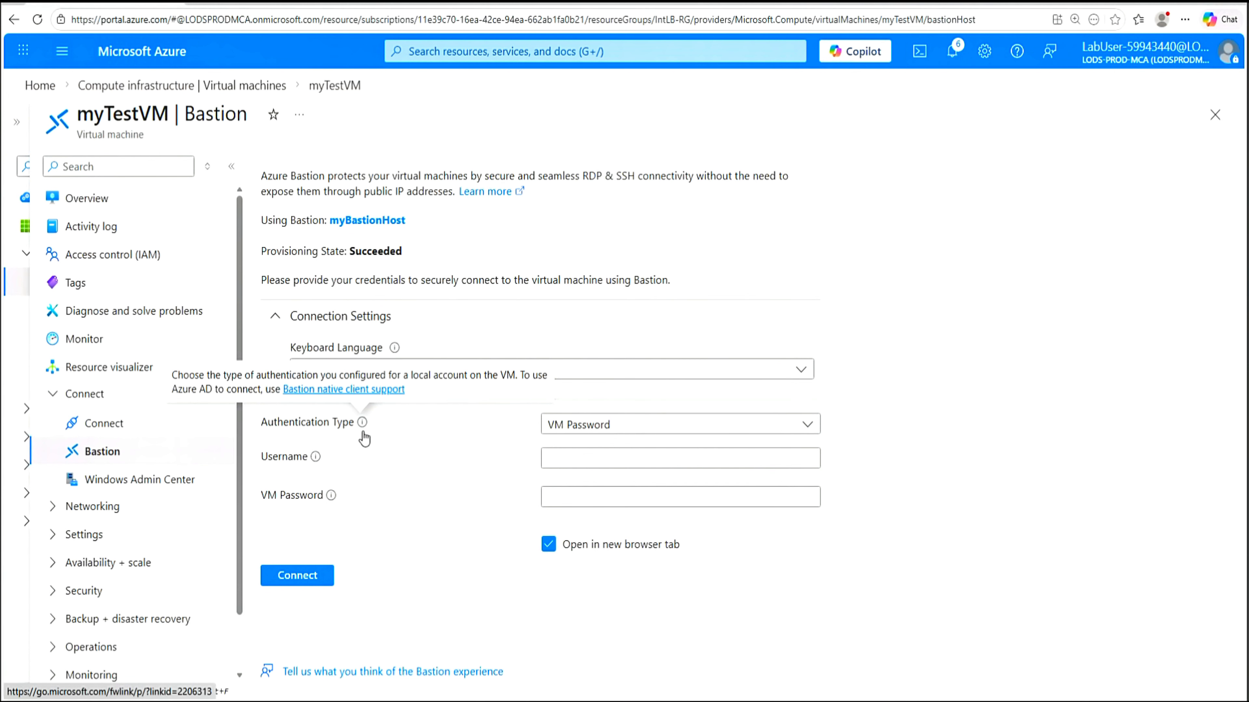
{"action": "left_click", "coordinate": [605, 458]}
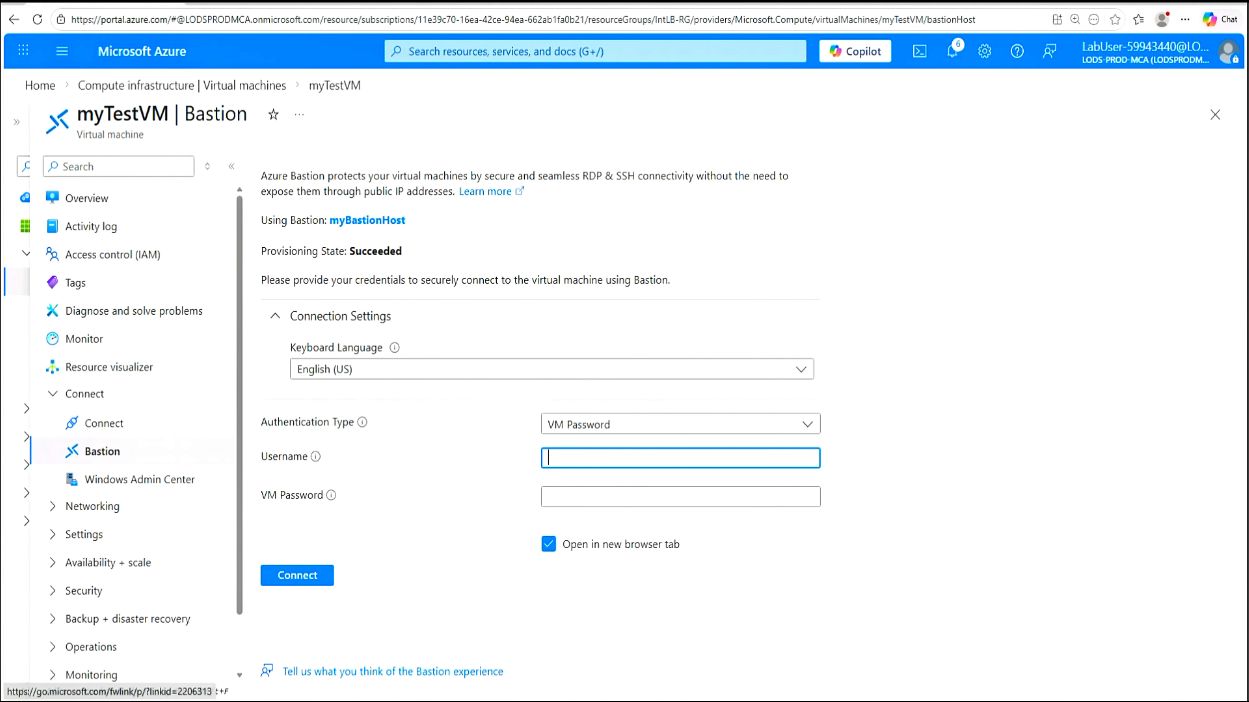
{"action": "type", "text": "TestUser"}
{"action": "left_click", "coordinate": [605, 497]}
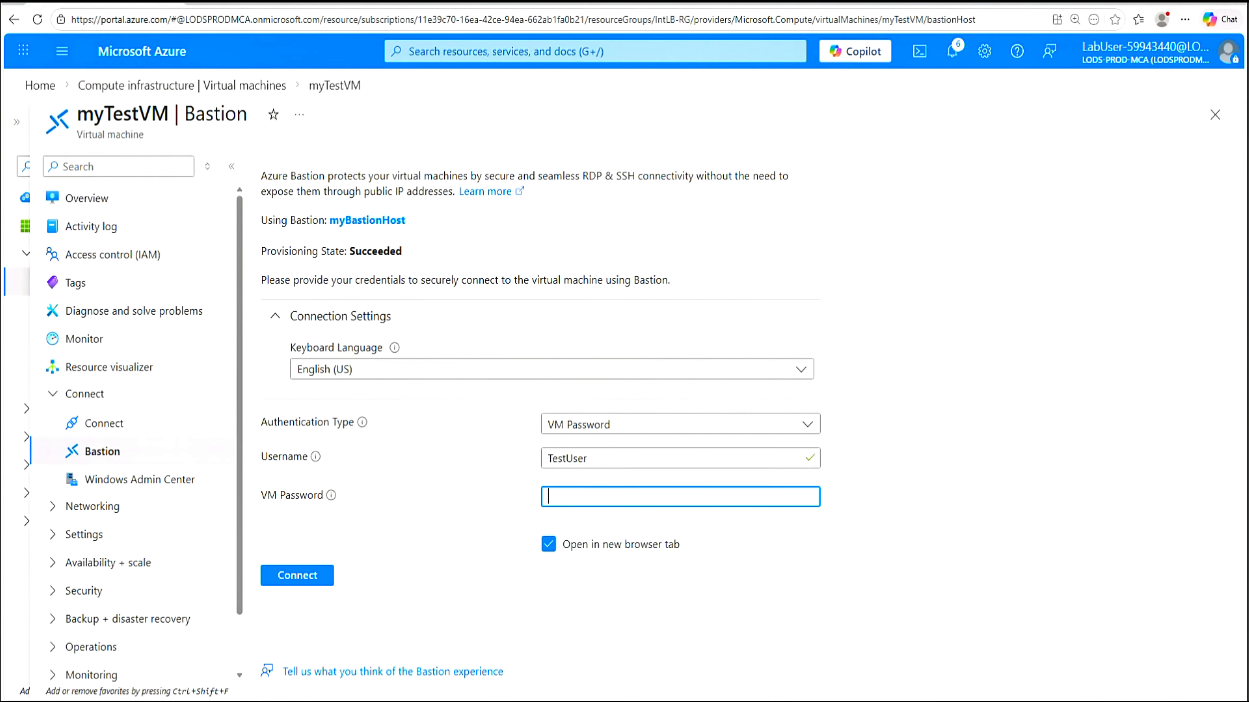
{"action": "key", "text": "alt+Tab"}
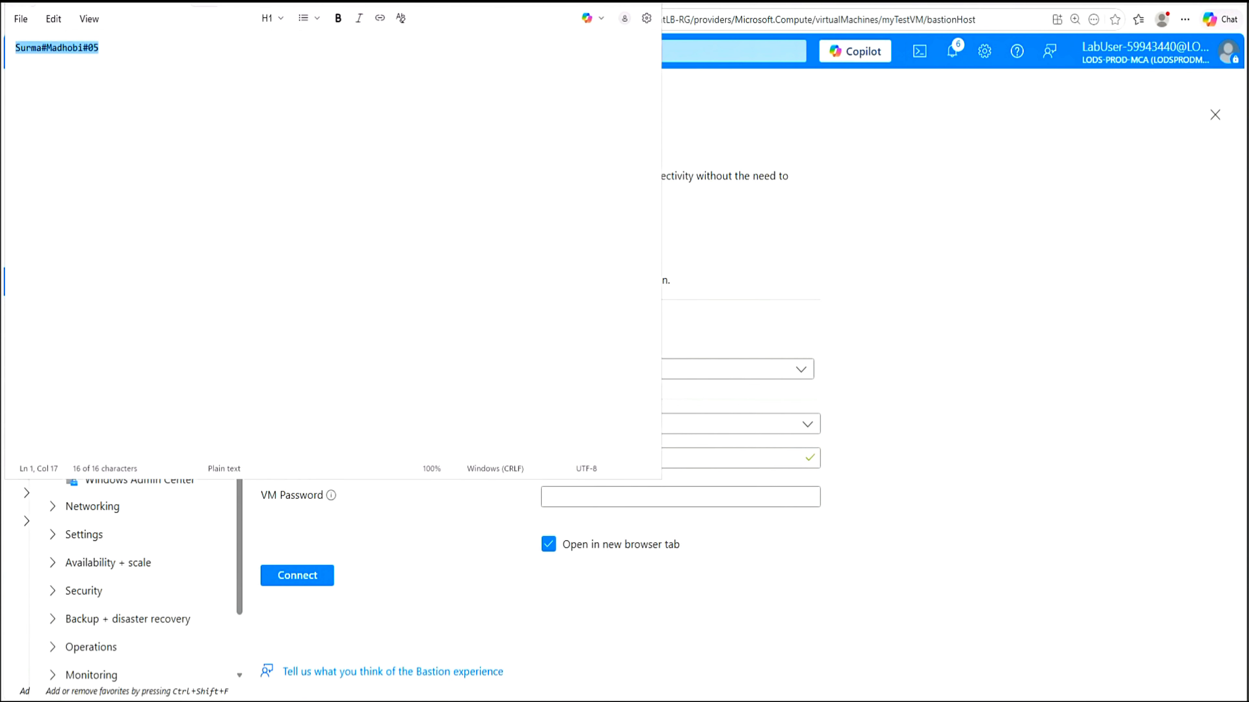
{"action": "right_click", "coordinate": [54, 51]}
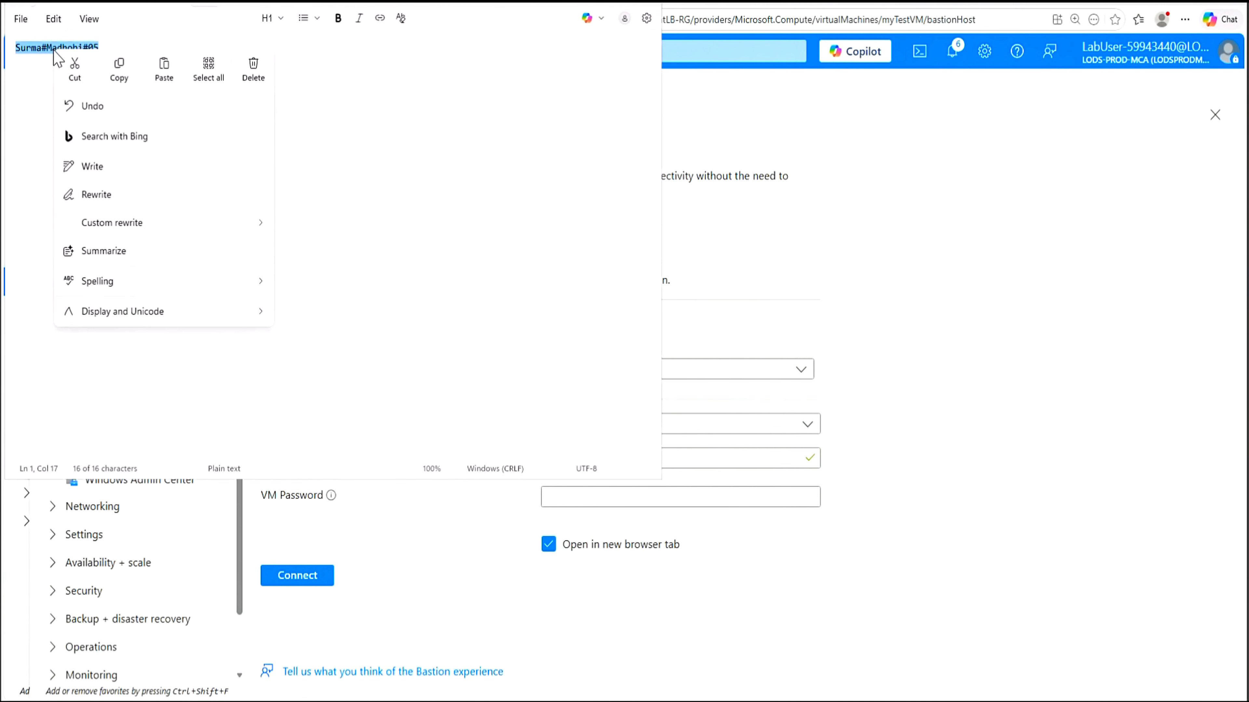
{"action": "left_click", "coordinate": [130, 72]}
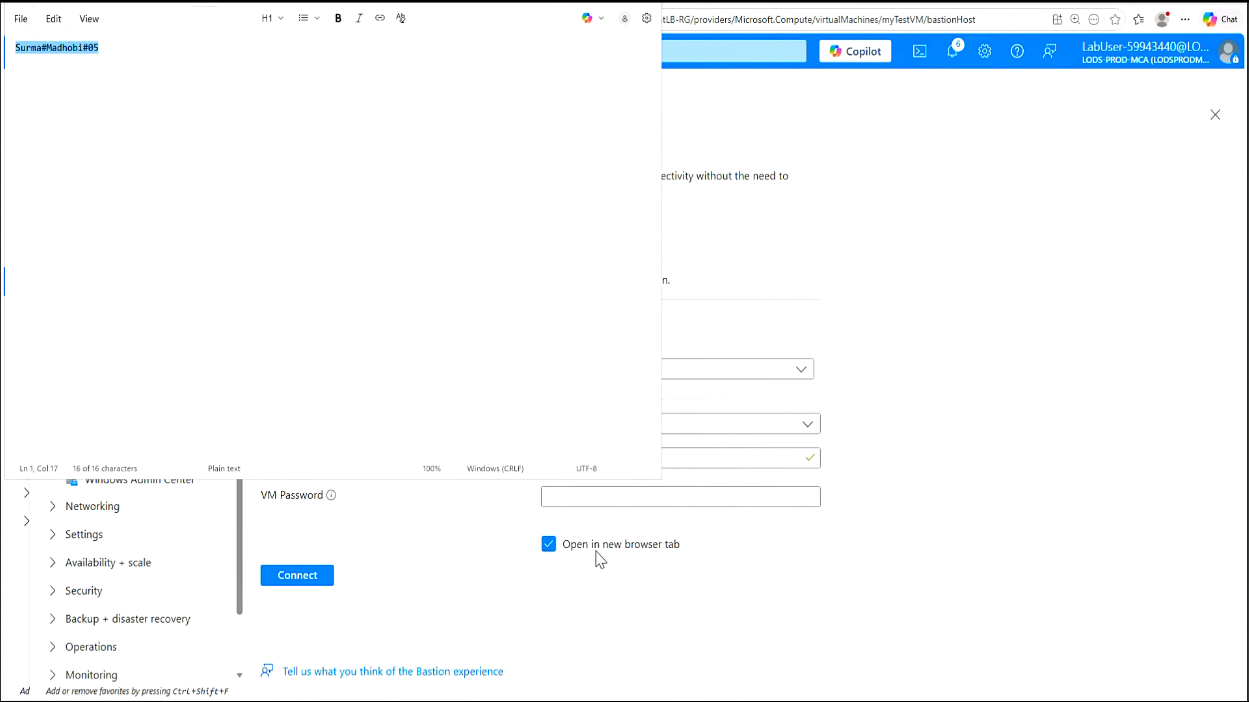
{"action": "left_click", "coordinate": [600, 497]}
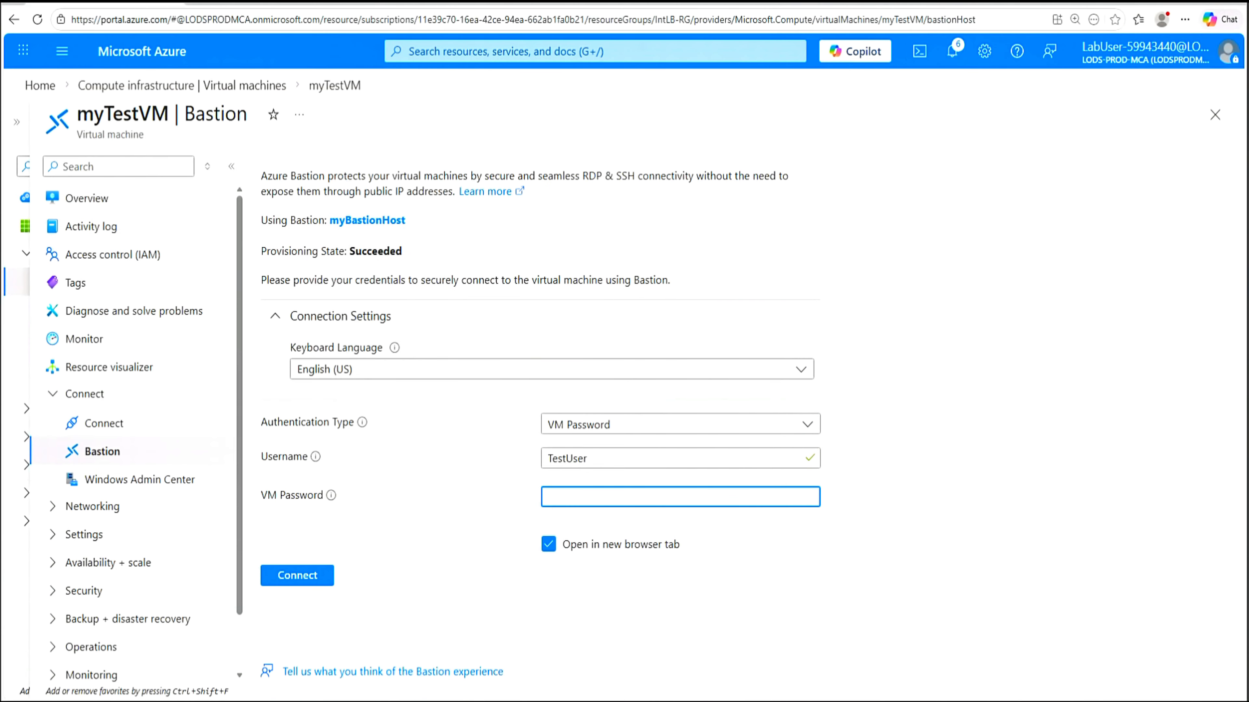
{"action": "key", "text": "ctrl+v"}
Connect, set the pop-up blocker to always allow the Azure portal, then connect again
{"action": "left_click", "coordinate": [298, 580]}
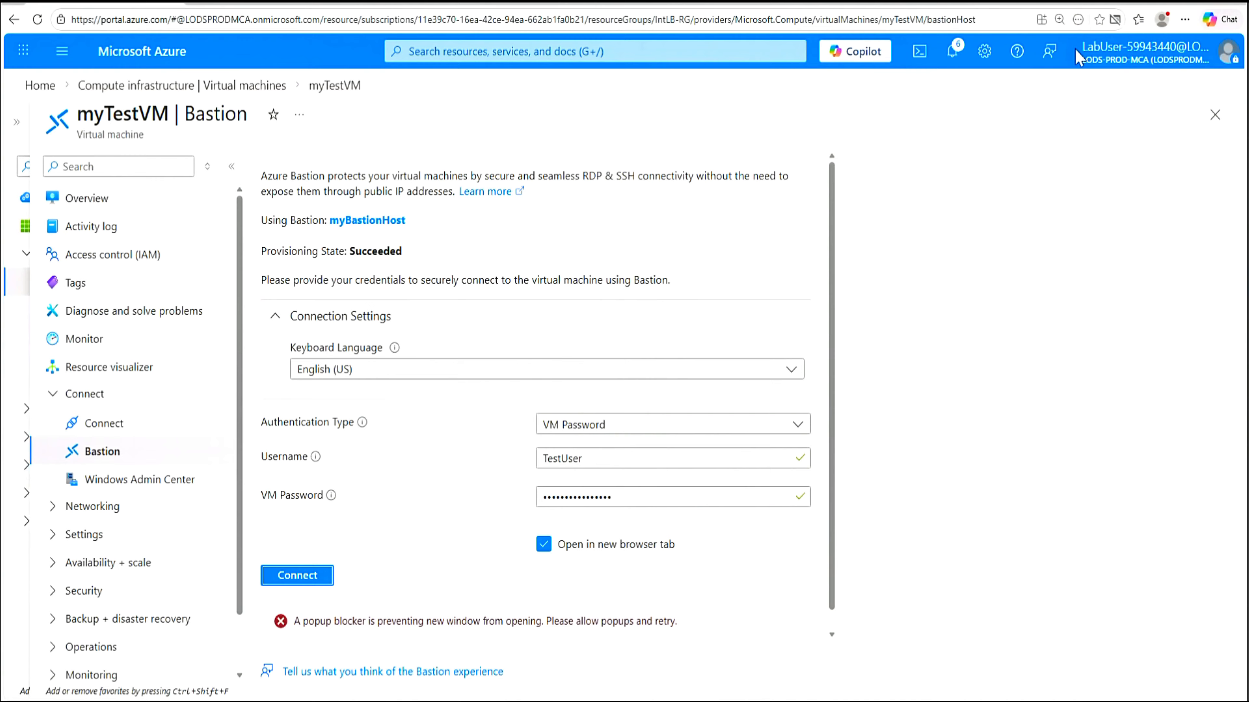
{"action": "left_click", "coordinate": [1115, 21]}
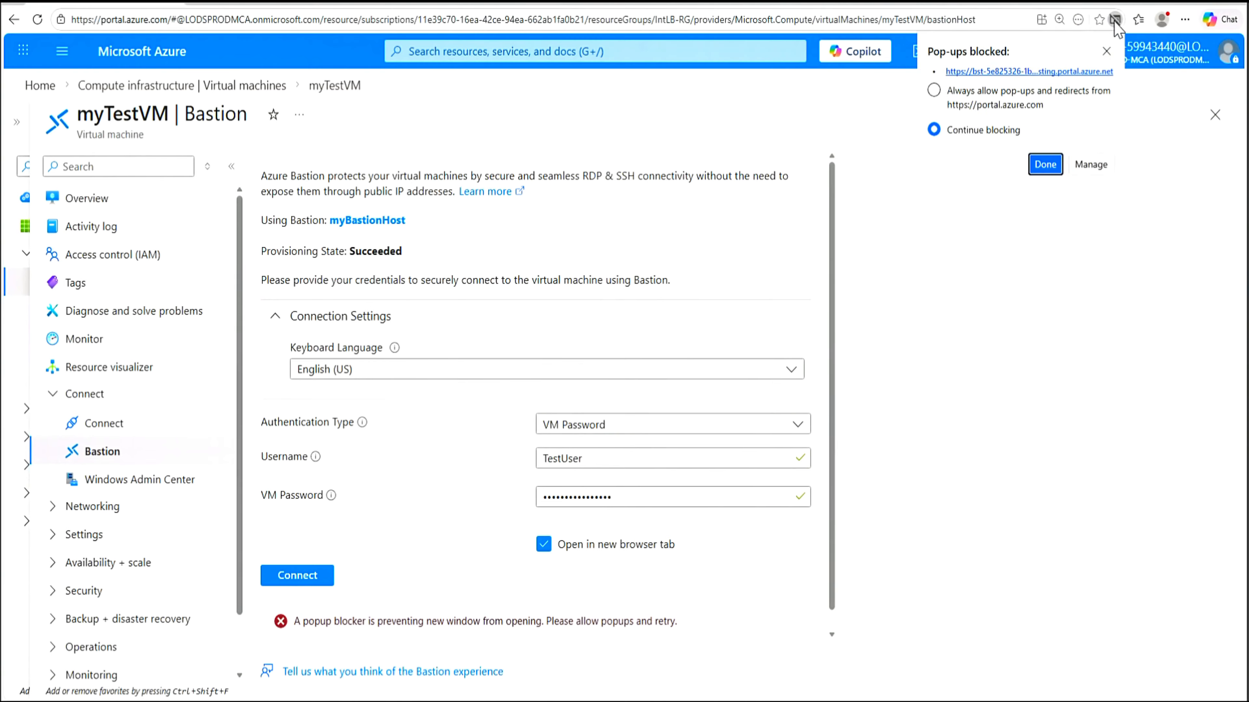
{"action": "left_click", "coordinate": [935, 91]}
{"action": "left_click", "coordinate": [1045, 164]}
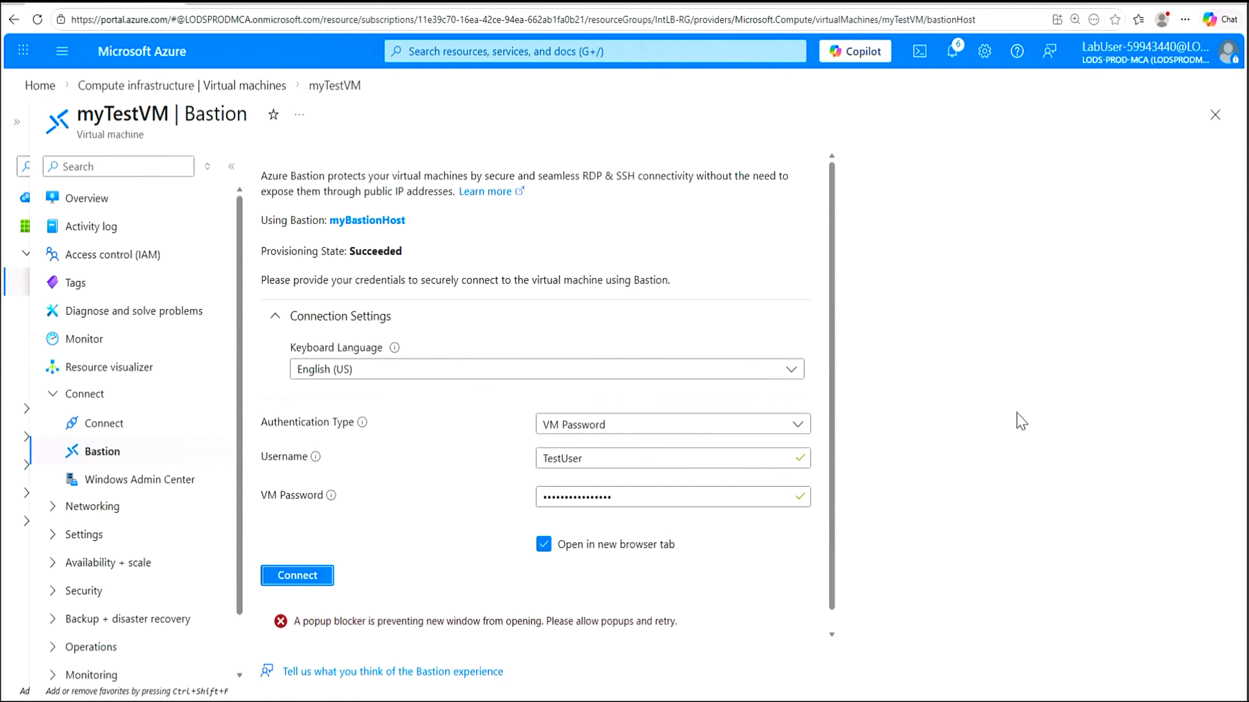
{"action": "left_click", "coordinate": [306, 581]}
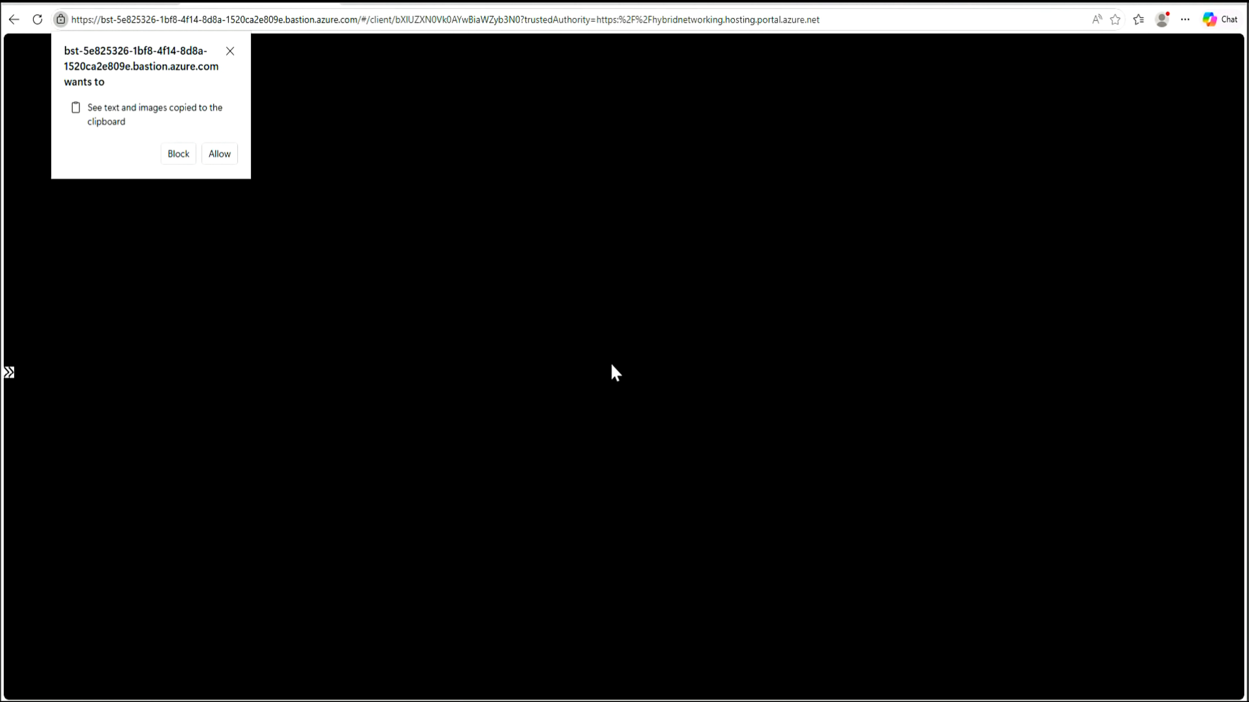
Allow clipboard access, accept the default Required plus Optional diagnostic data, and close both SConfig windows
{"action": "left_click", "coordinate": [220, 154]}
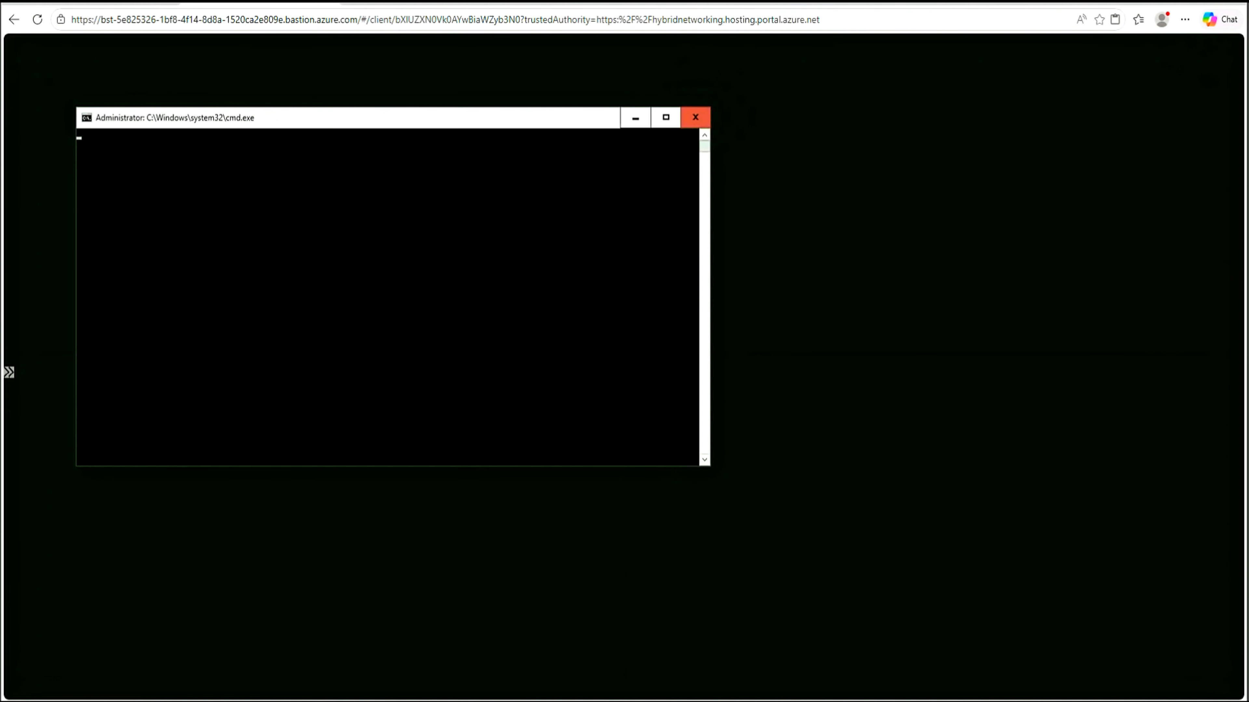
{"action": "left_click", "coordinate": [480, 440]}
{"action": "key", "text": "Return"}
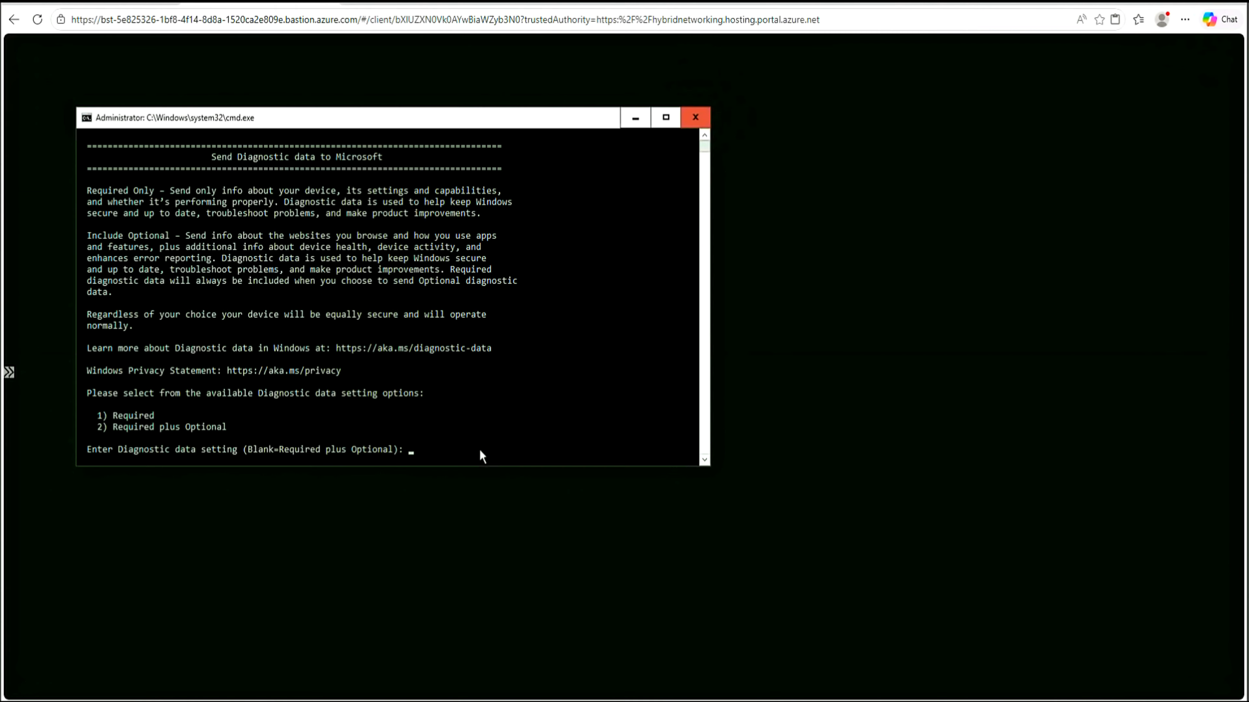
{"action": "left_click", "coordinate": [480, 451]}
{"action": "key", "text": "Return"}
{"action": "key", "text": "Return"}
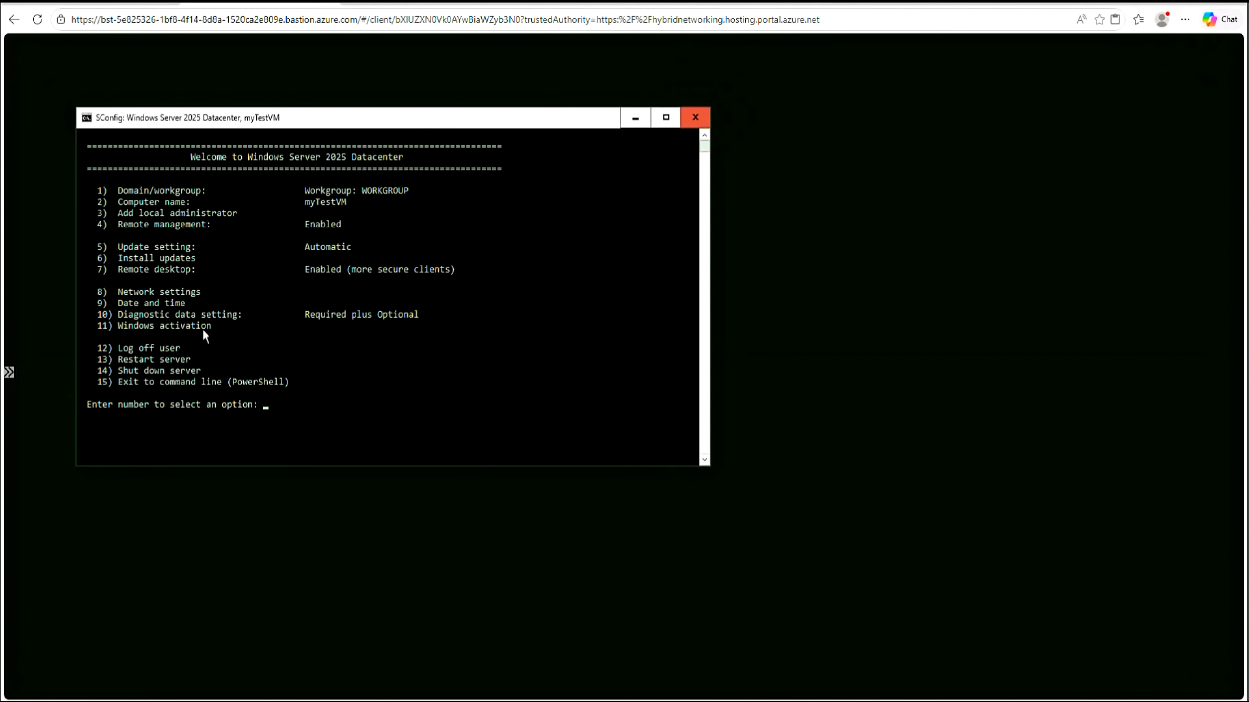
{"action": "left_click", "coordinate": [694, 119]}
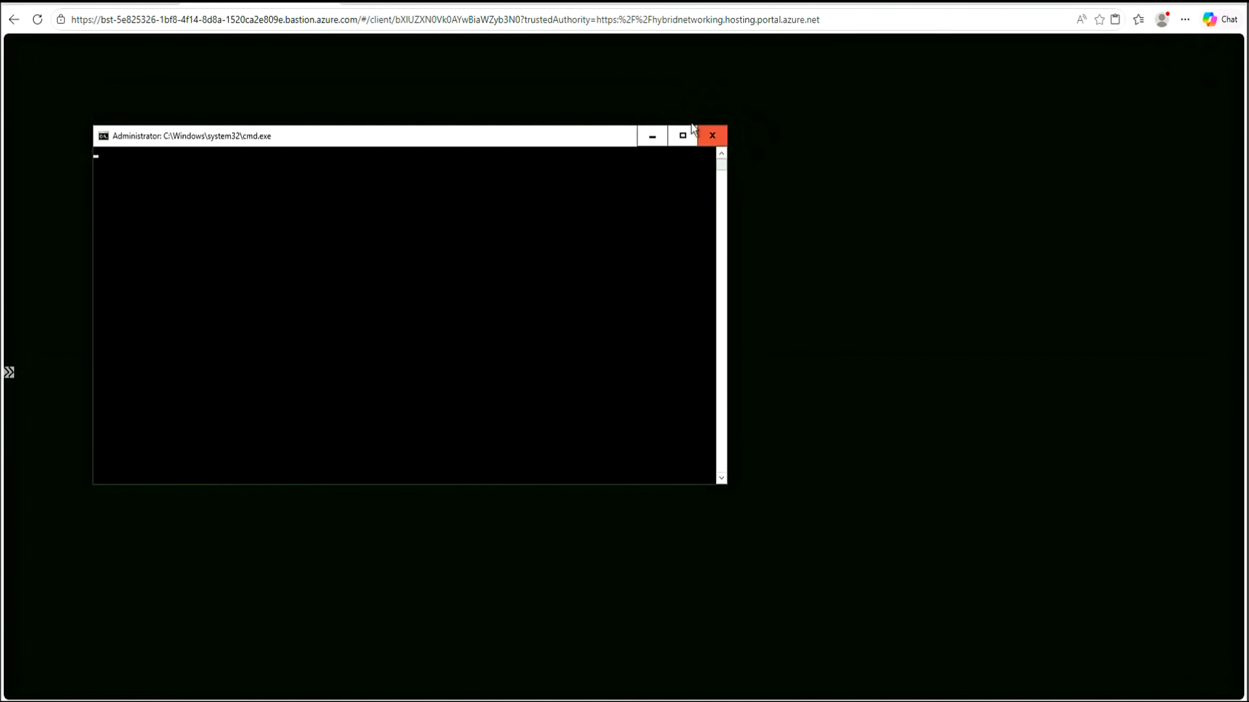
{"action": "left_click", "coordinate": [710, 138]}
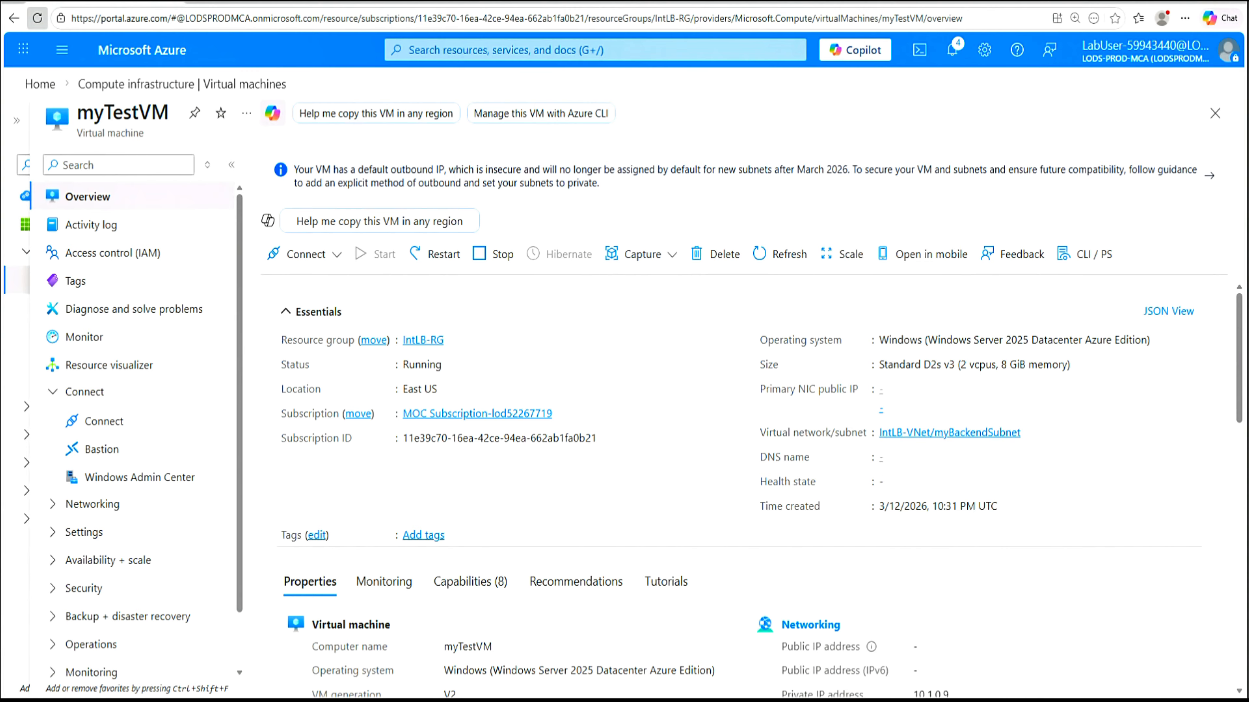
Reopen myTestVM's Bastion connection page and copy the VM password from the Notepad notes
{"action": "left_click", "coordinate": [337, 254]}
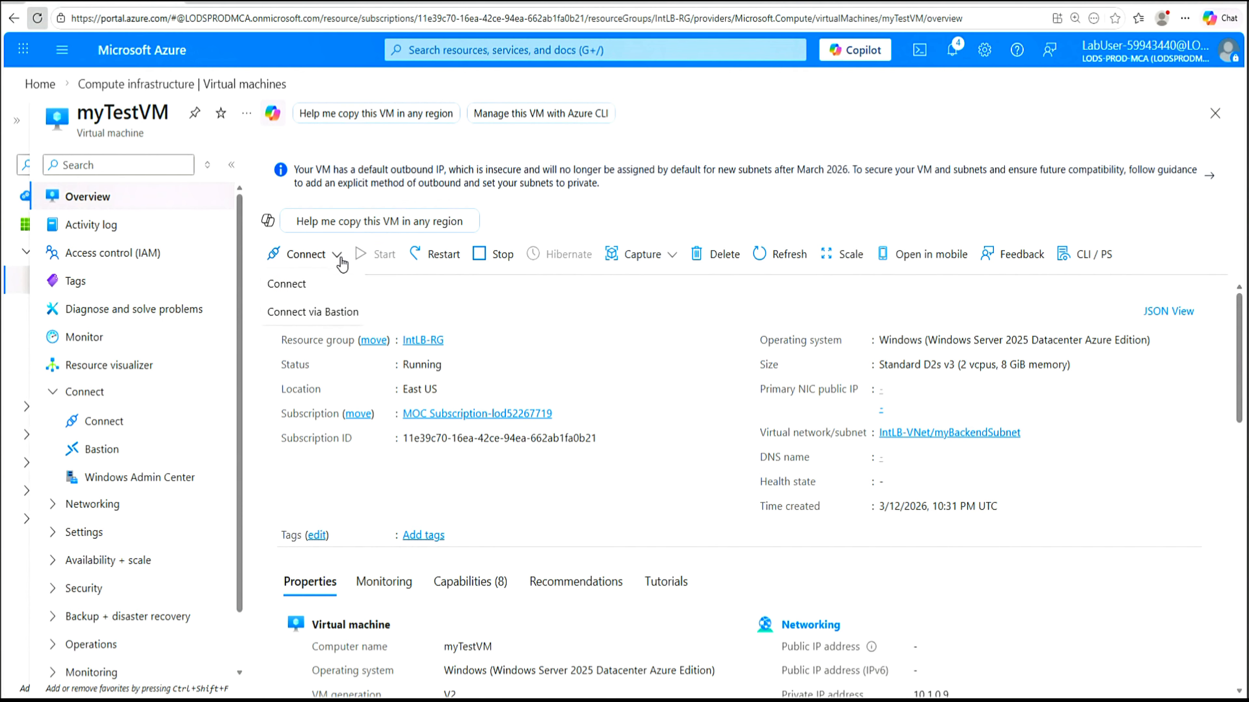
{"action": "left_click", "coordinate": [315, 312]}
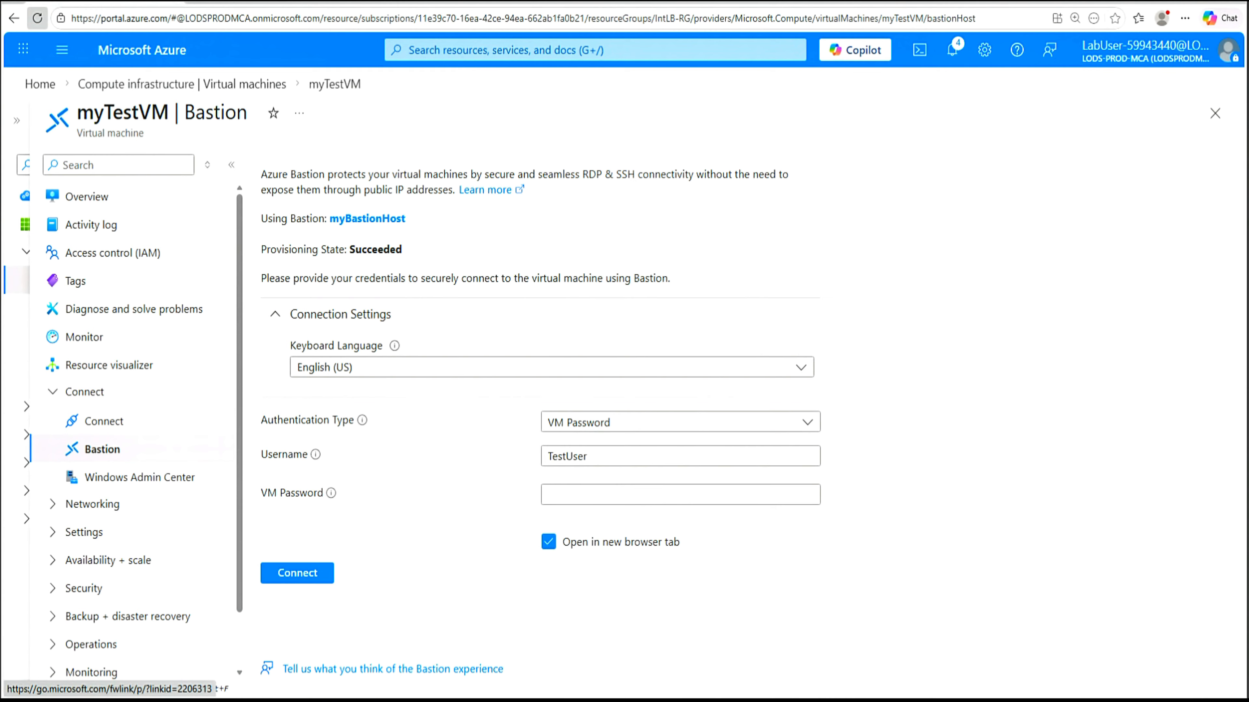
{"action": "key", "text": "alt+Tab"}
{"action": "right_click", "coordinate": [69, 48]}
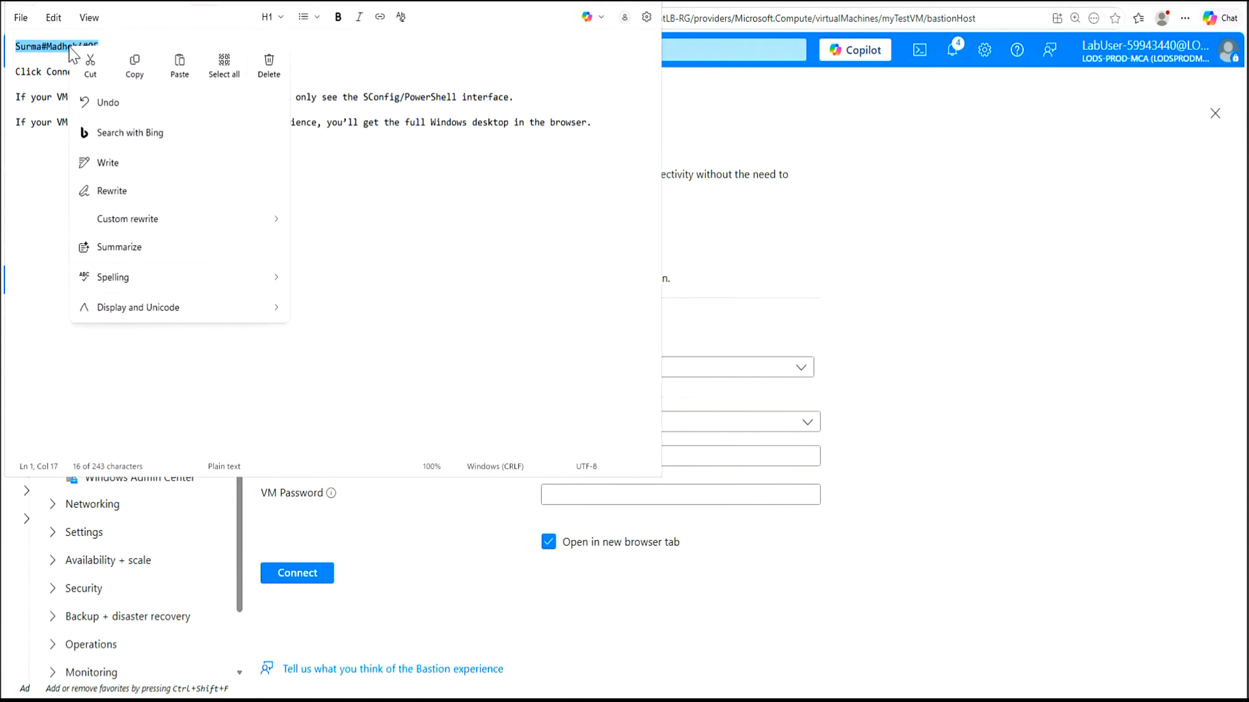
{"action": "left_click", "coordinate": [134, 64]}
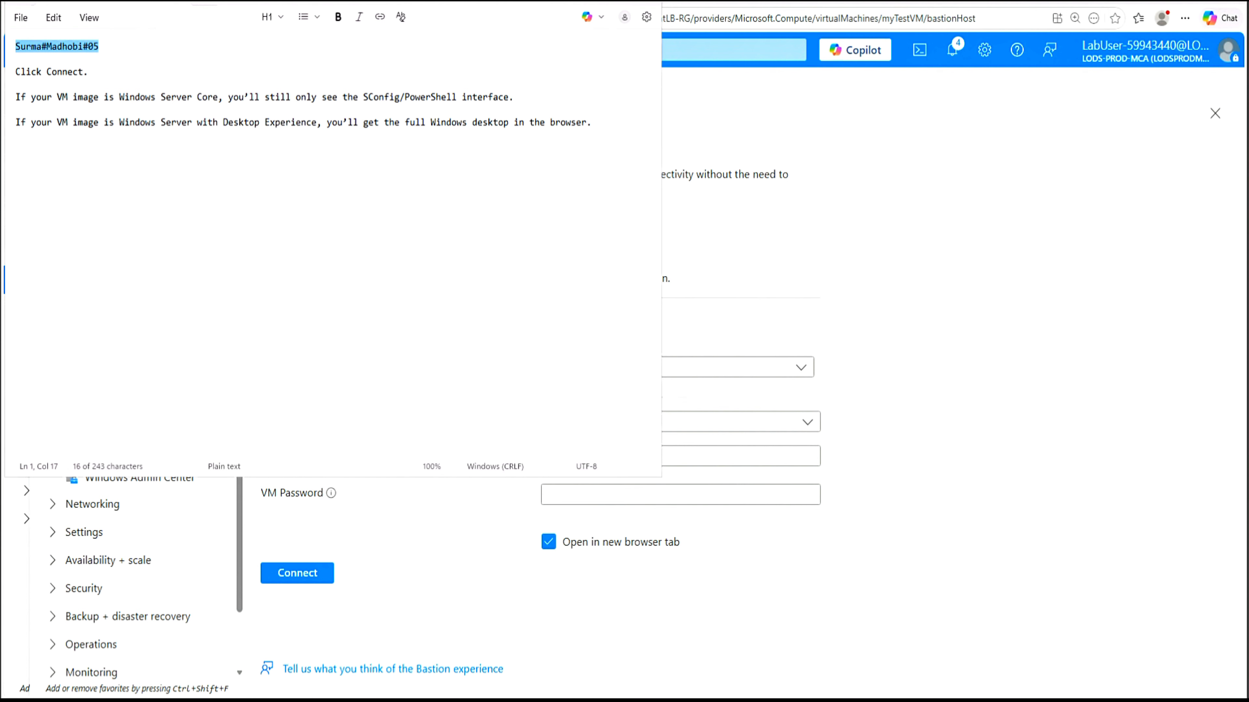
{"action": "left_click_drag", "start_coordinate": [156, 97], "coordinate": [233, 97]}
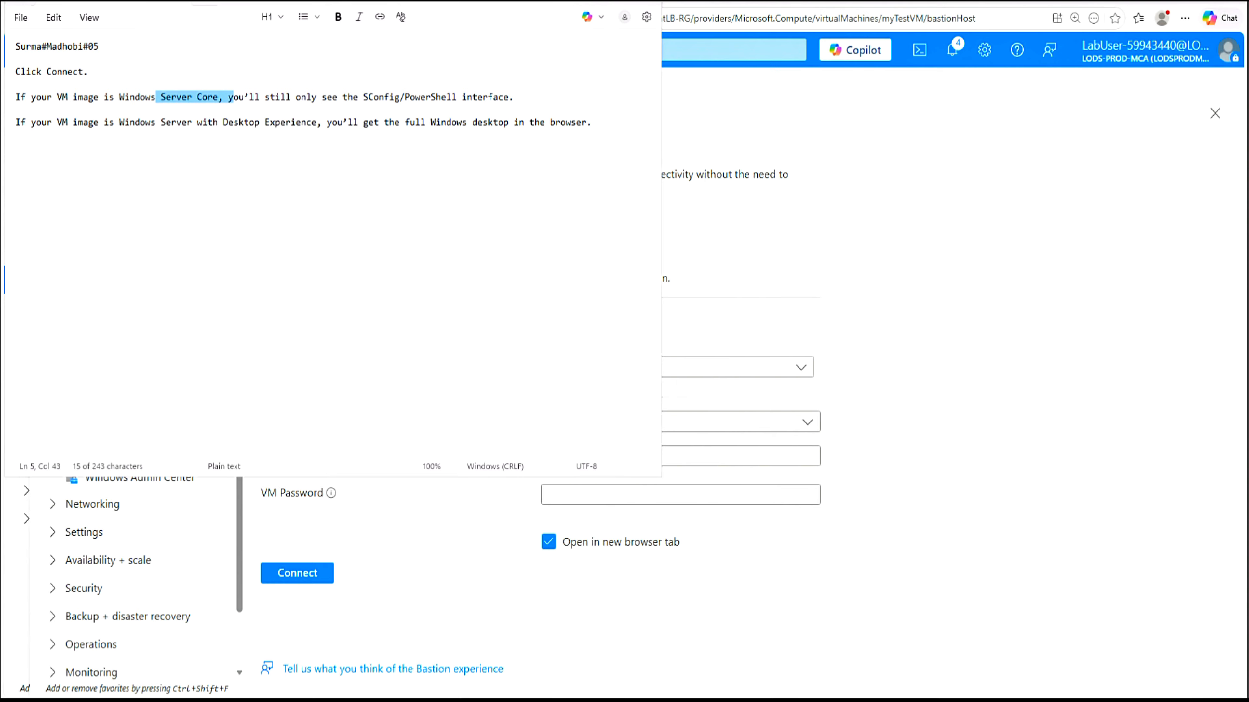
{"action": "left_click_drag", "start_coordinate": [389, 97], "coordinate": [488, 97]}
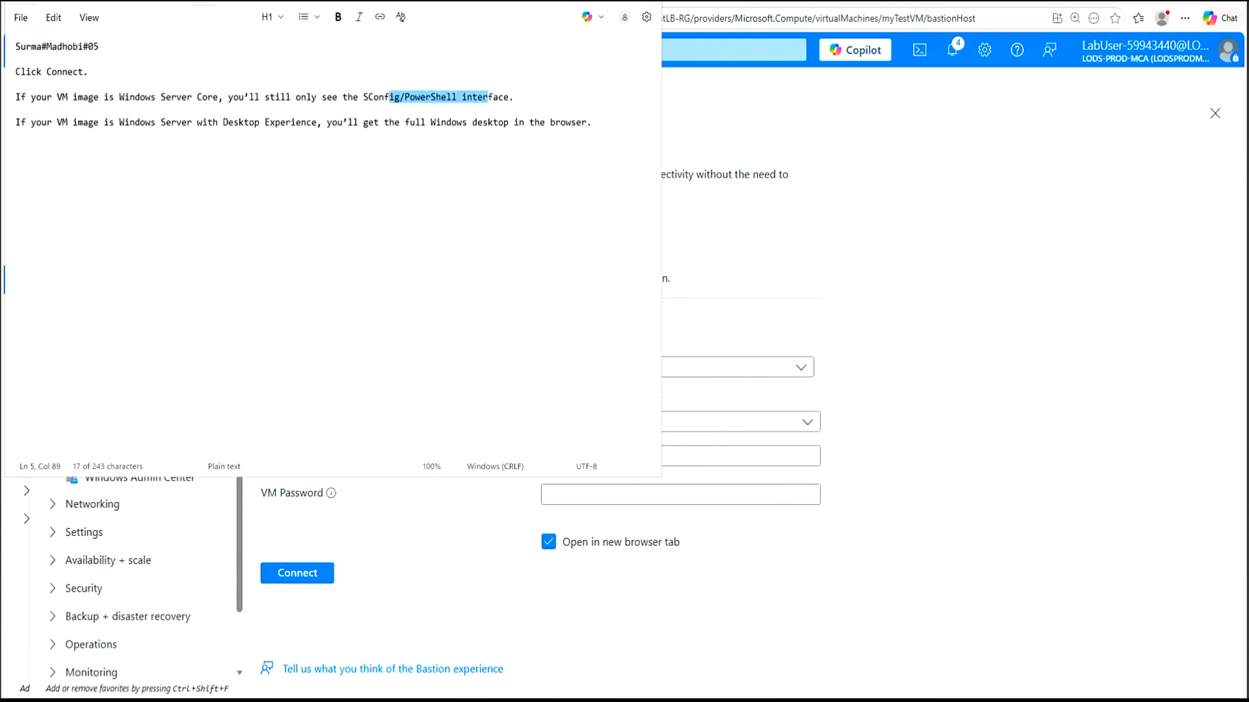
Paste the copied password into the VM Password field of the Bastion form
{"action": "left_click", "coordinate": [590, 2]}
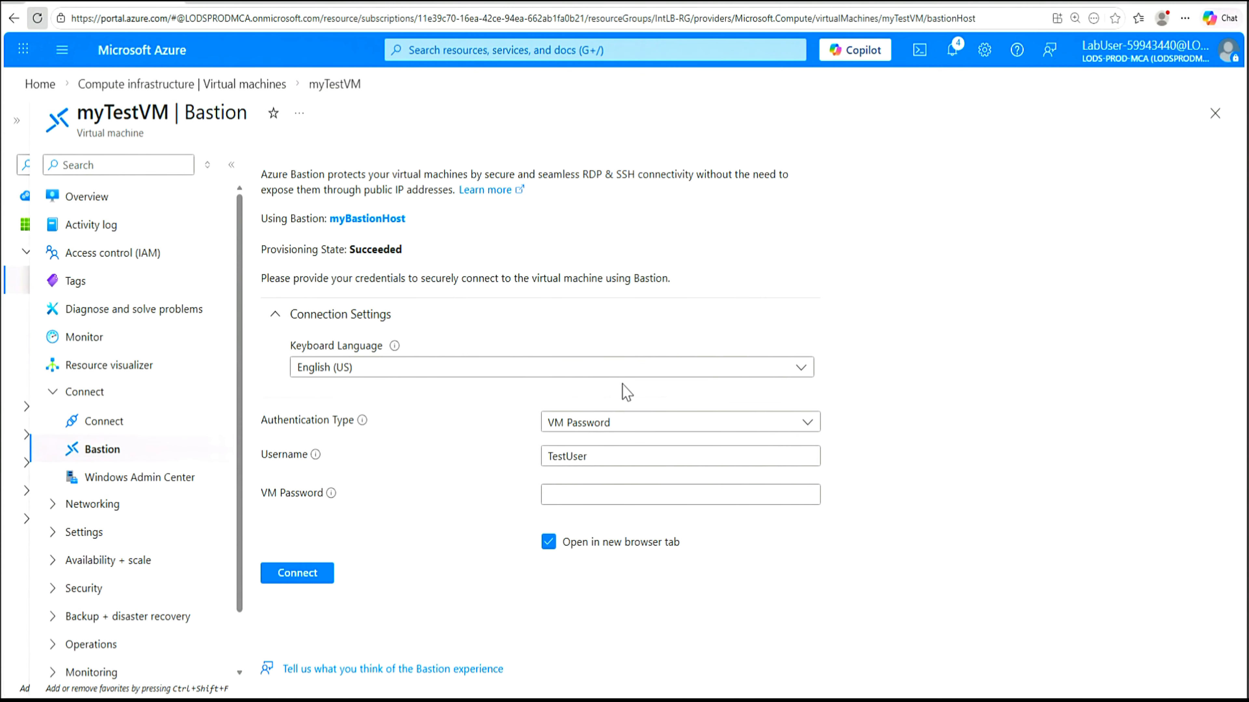
{"action": "left_click", "coordinate": [681, 495]}
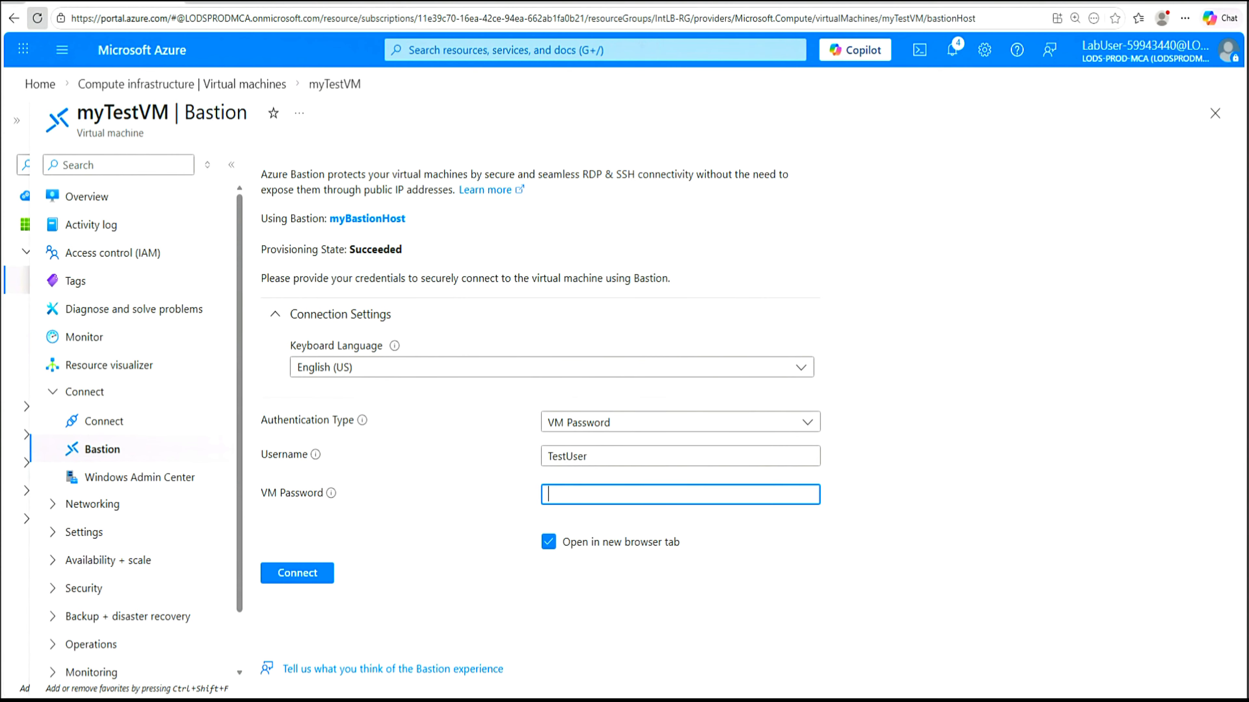
{"action": "right_click", "coordinate": [585, 496]}
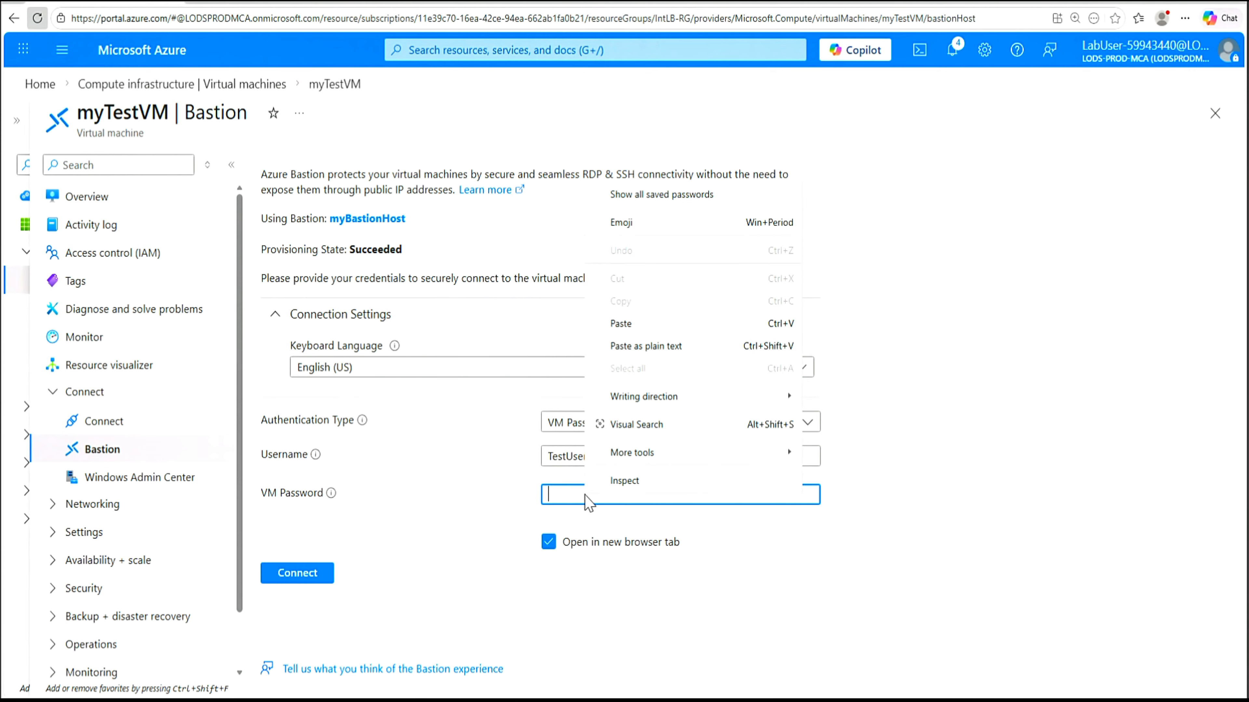
{"action": "left_click", "coordinate": [622, 323]}
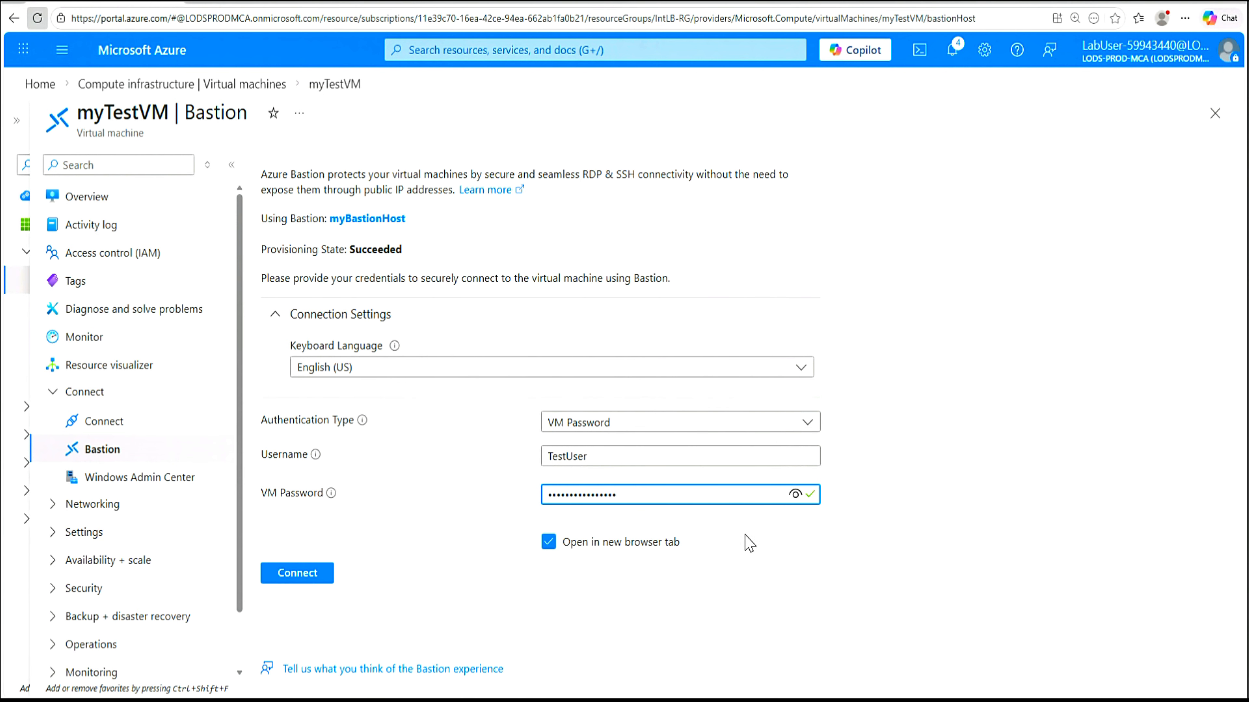